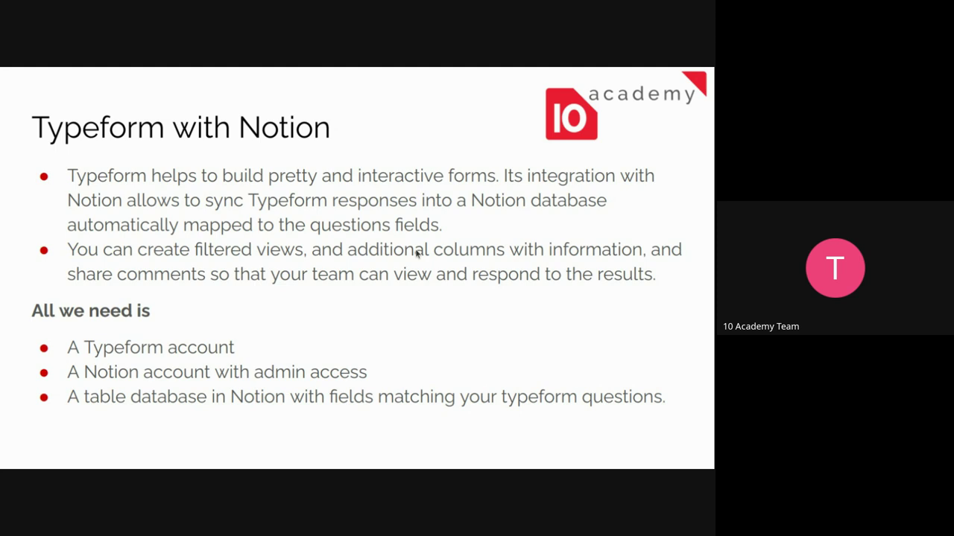
Advance to the Hands-on practice slide and exit the slideshow to the editor on slide 5.
{"action": "key", "text": "Right"}
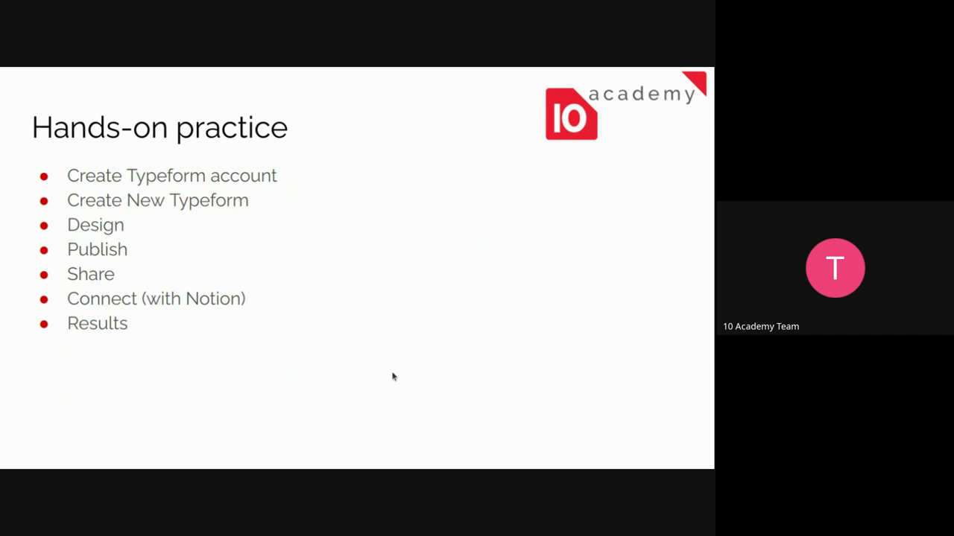
{"action": "key", "text": "Escape"}
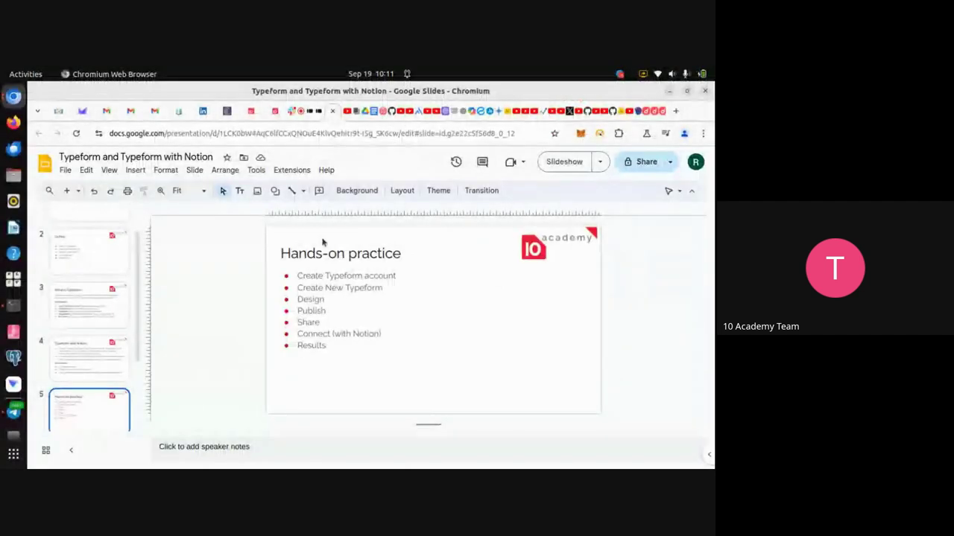
Switch from the Typeform deck to the Google Meet call to reach its recording options.
{"action": "left_click", "coordinate": [301, 119]}
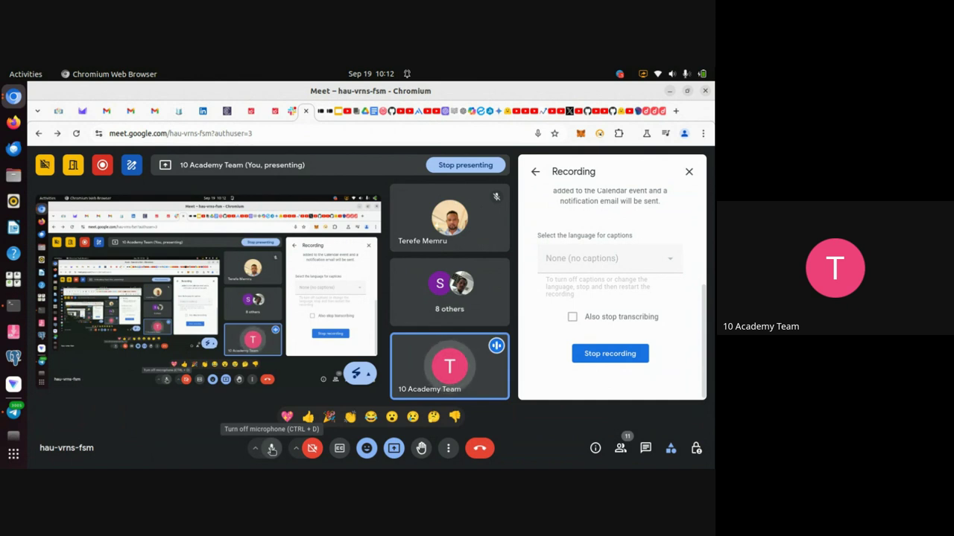
{"action": "left_click", "coordinate": [272, 449]}
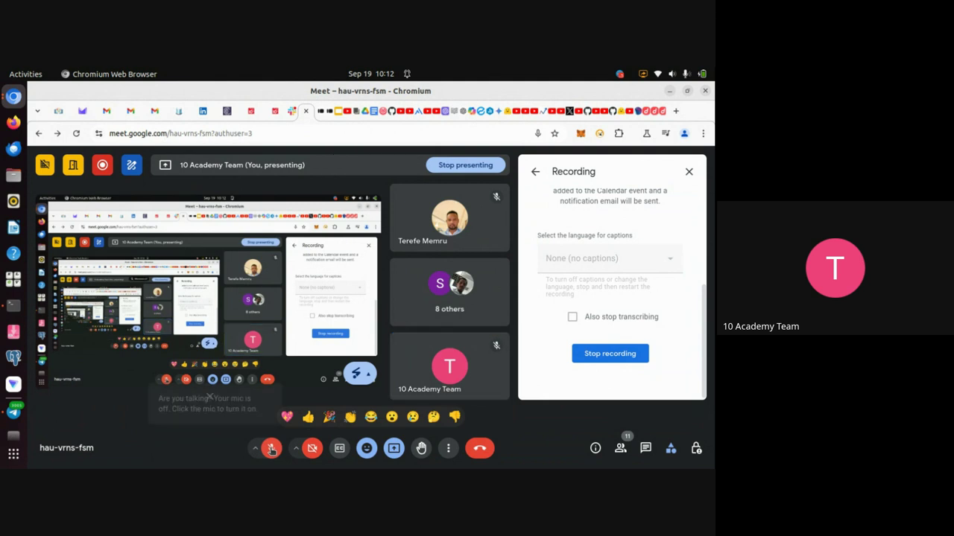
{"action": "left_click", "coordinate": [272, 448]}
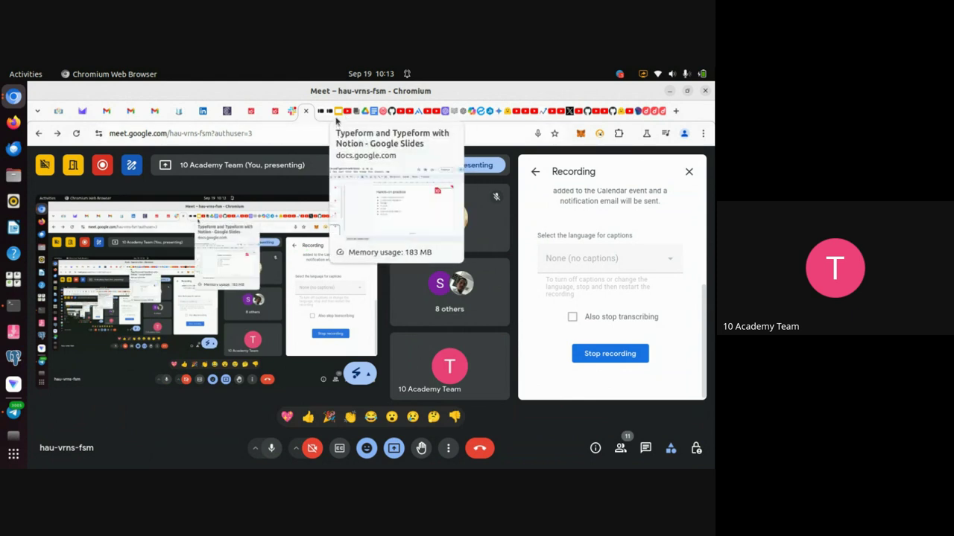
{"action": "left_click", "coordinate": [335, 115]}
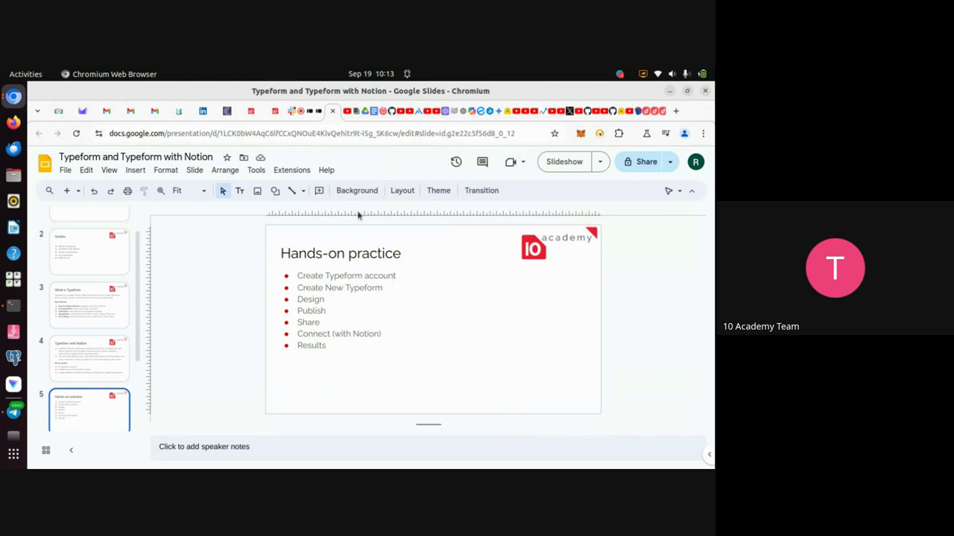
Bring up the 'Sign up FREE | Typeform' page with e-mail, password and terms agreement filled in.
{"action": "left_click", "coordinate": [311, 122]}
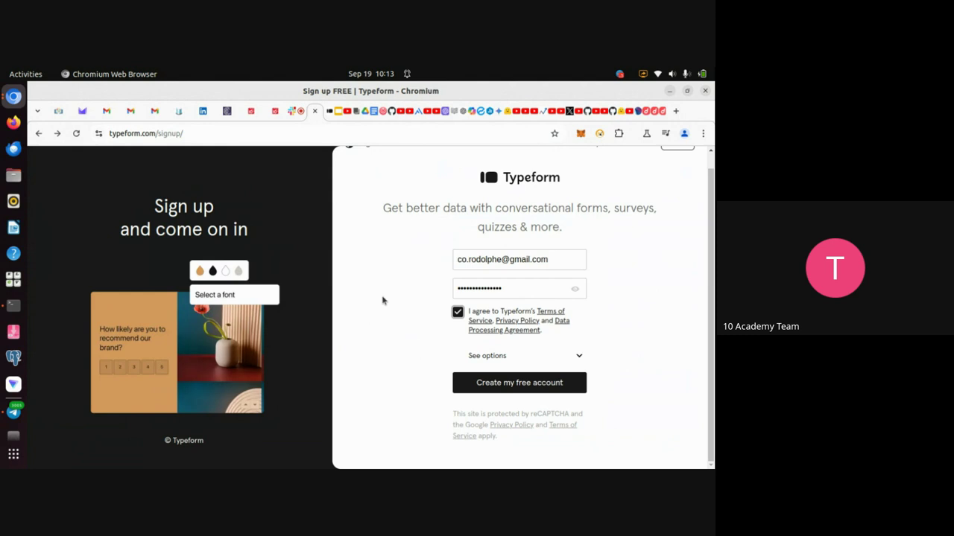
{"action": "scroll", "coordinate": [393, 347], "scroll_direction": "up", "scroll_amount": 1}
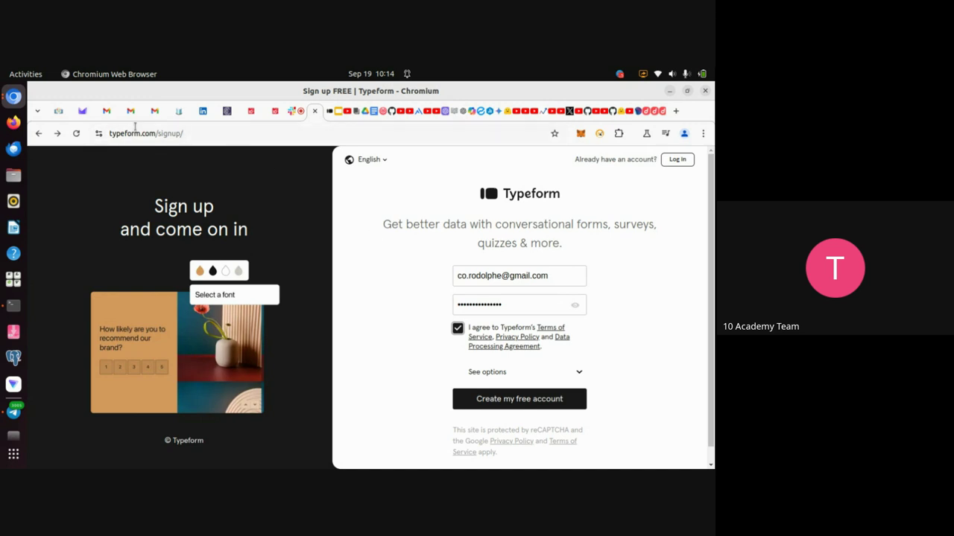
Leave the activation email and rerun the 'typeform' search to list all 15 matching emails.
{"action": "left_click", "coordinate": [108, 117]}
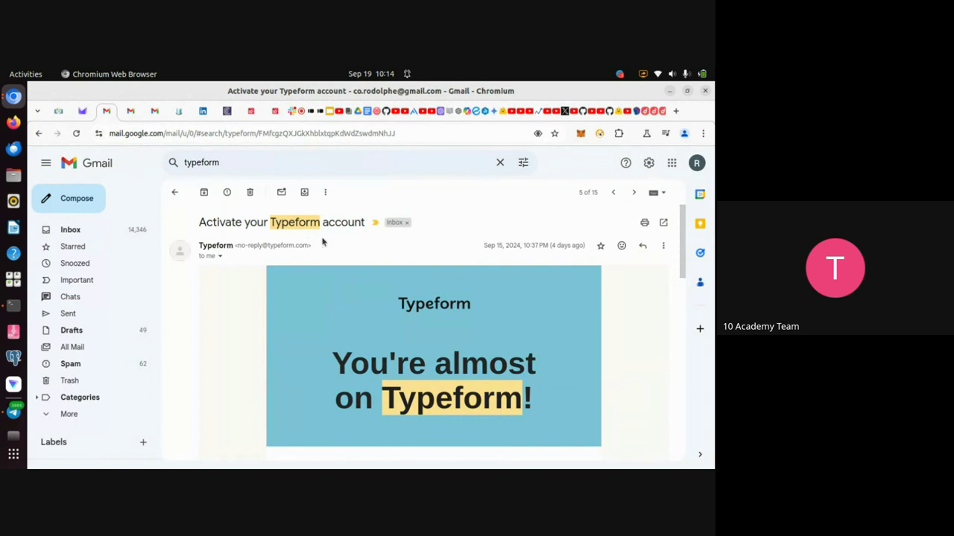
{"action": "scroll", "coordinate": [362, 365], "scroll_direction": "down", "scroll_amount": 5}
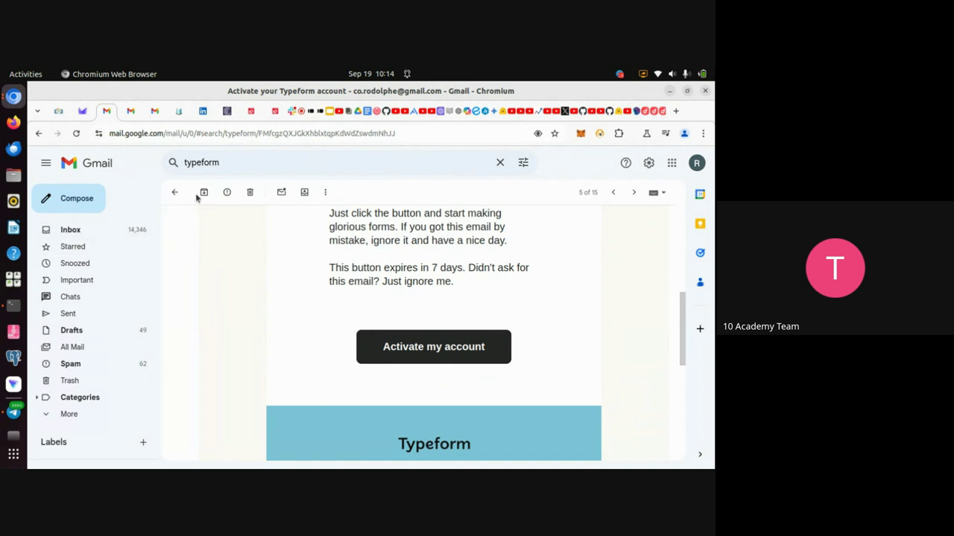
{"action": "left_click", "coordinate": [233, 166]}
{"action": "key", "text": "Return"}
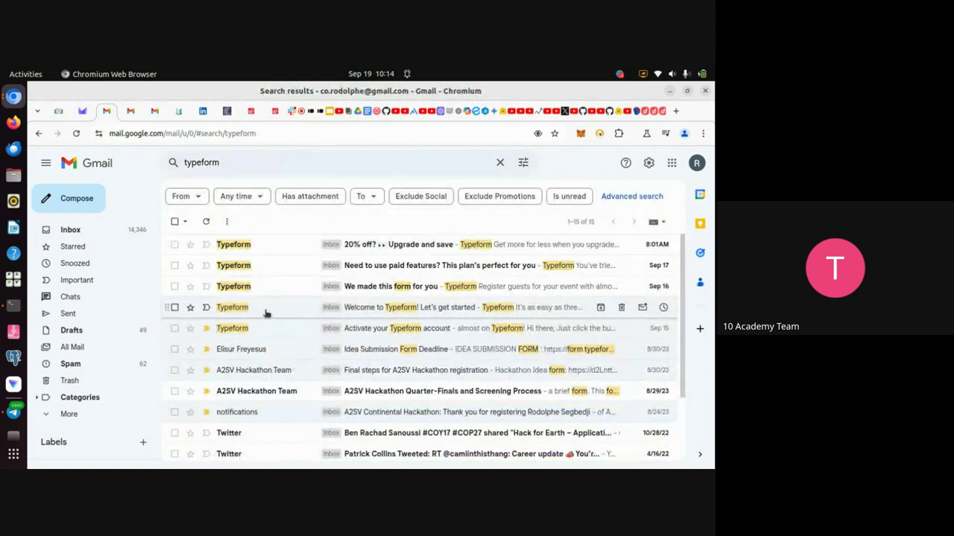
Open the 'Welcome to Typeform! Let's get started' email and scroll through its body.
{"action": "left_click", "coordinate": [364, 313]}
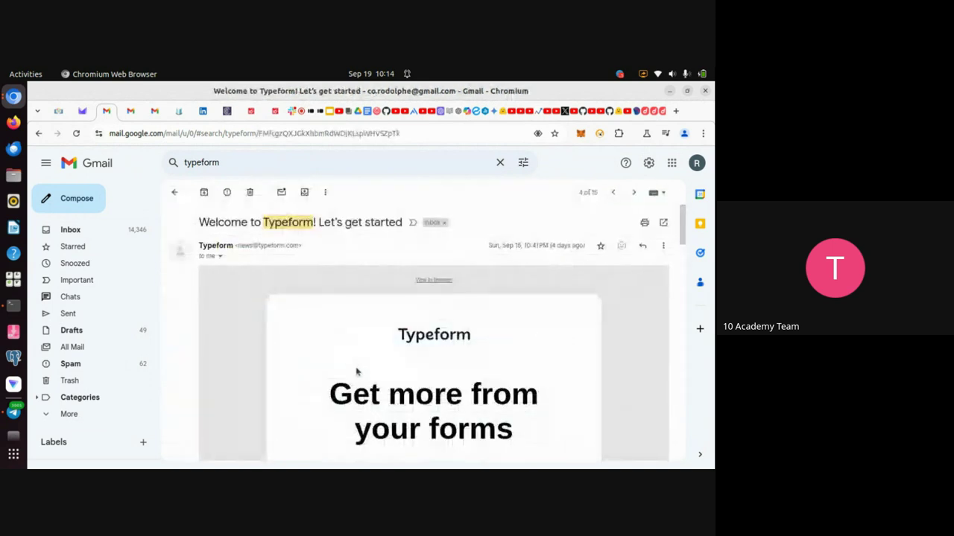
{"action": "scroll", "coordinate": [387, 369], "scroll_direction": "down", "scroll_amount": 3}
{"action": "scroll", "coordinate": [488, 367], "scroll_direction": "down", "scroll_amount": 4}
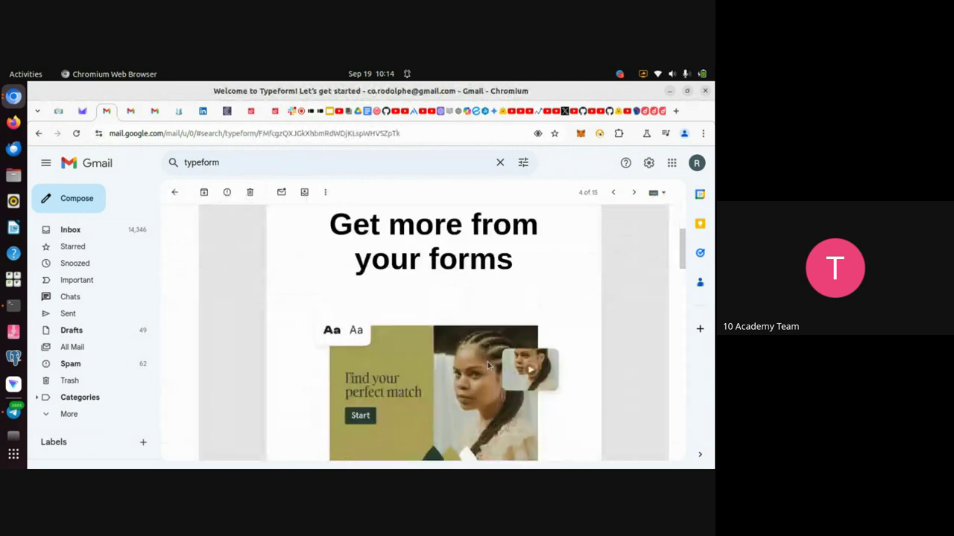
{"action": "scroll", "coordinate": [488, 368], "scroll_direction": "up", "scroll_amount": 1}
{"action": "scroll", "coordinate": [488, 368], "scroll_direction": "down", "scroll_amount": 3}
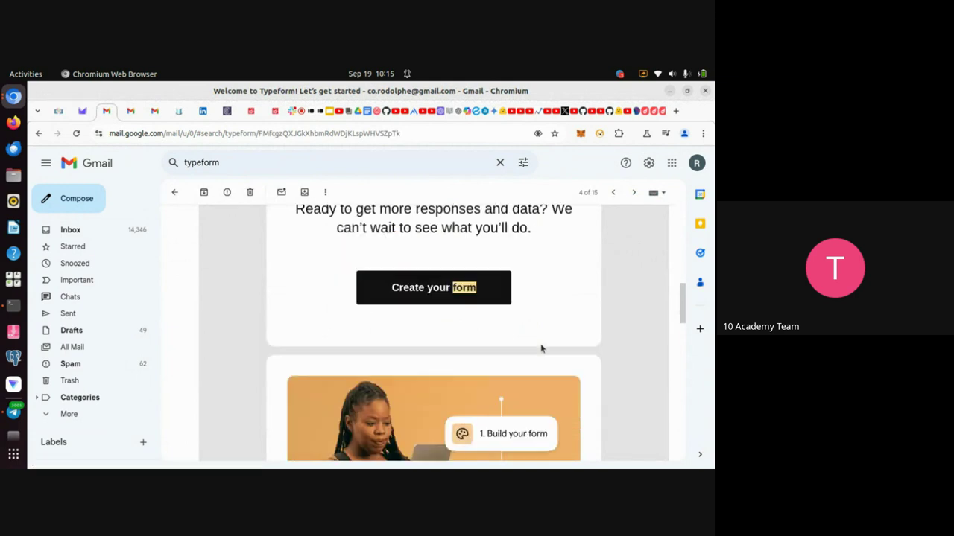
{"action": "scroll", "coordinate": [542, 347], "scroll_direction": "down", "scroll_amount": 4}
{"action": "scroll", "coordinate": [541, 347], "scroll_direction": "up", "scroll_amount": 5}
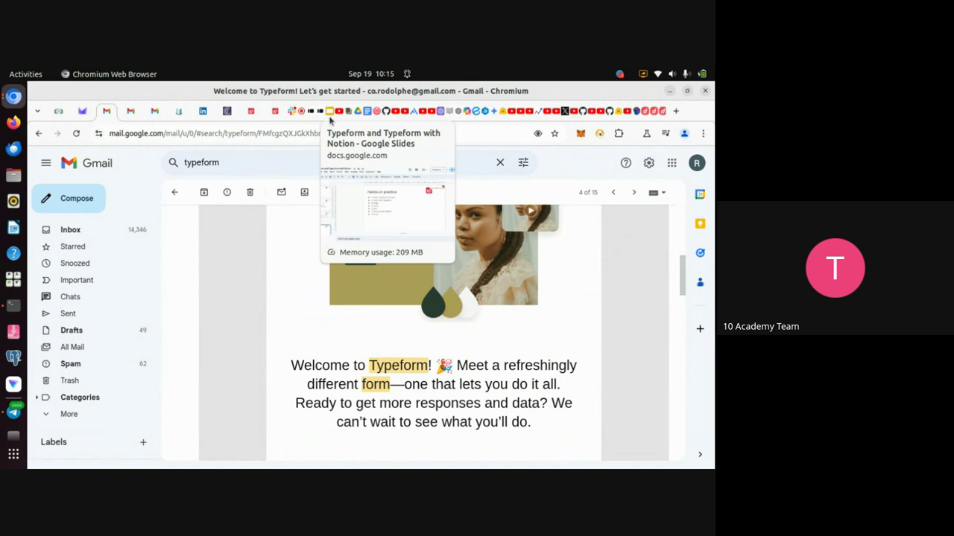
Switch from Gmail to the Google Meet call tab with its recording options panel.
{"action": "left_click", "coordinate": [299, 111]}
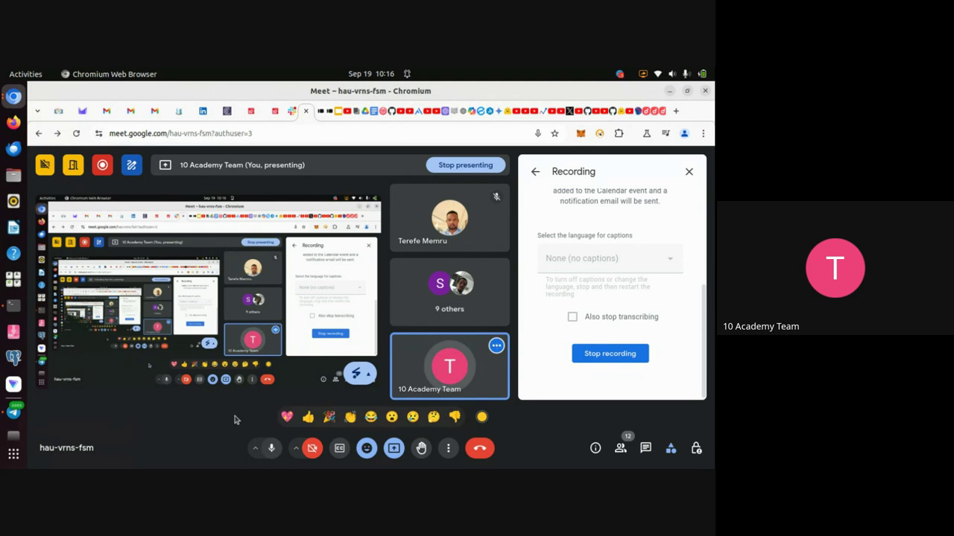
{"action": "left_click", "coordinate": [328, 116]}
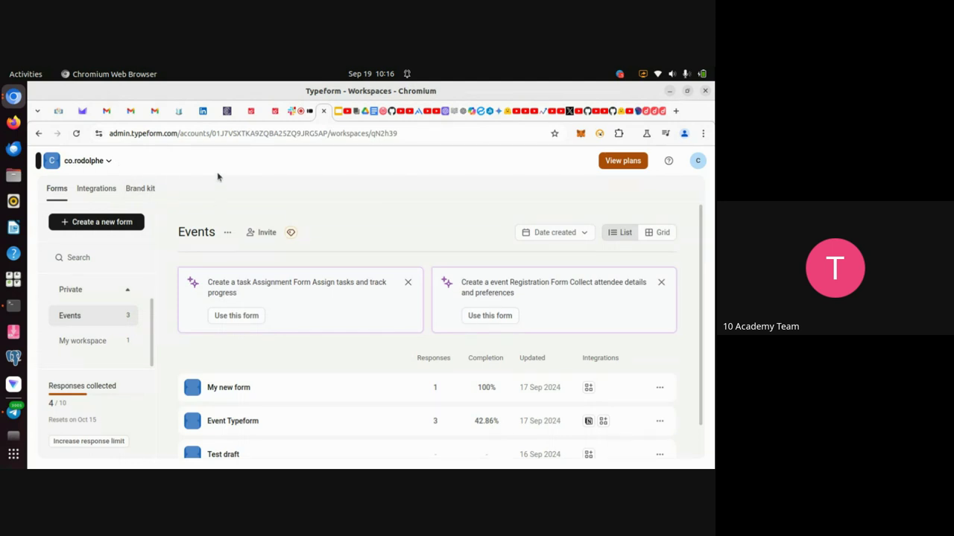
Move through the sign-up and Meet tabs to the slide deck's 'Hands-on practice' slide 5.
{"action": "left_click", "coordinate": [307, 115]}
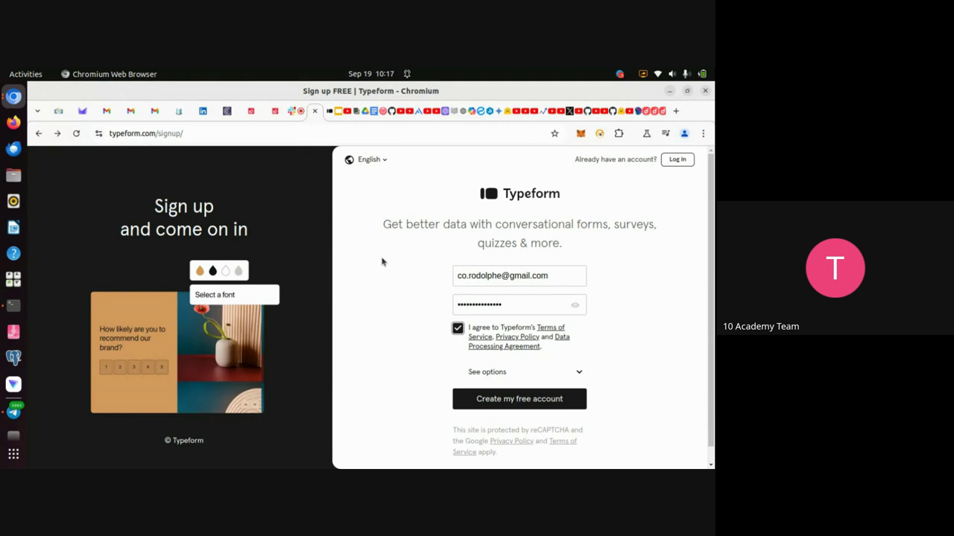
{"action": "left_click", "coordinate": [302, 118]}
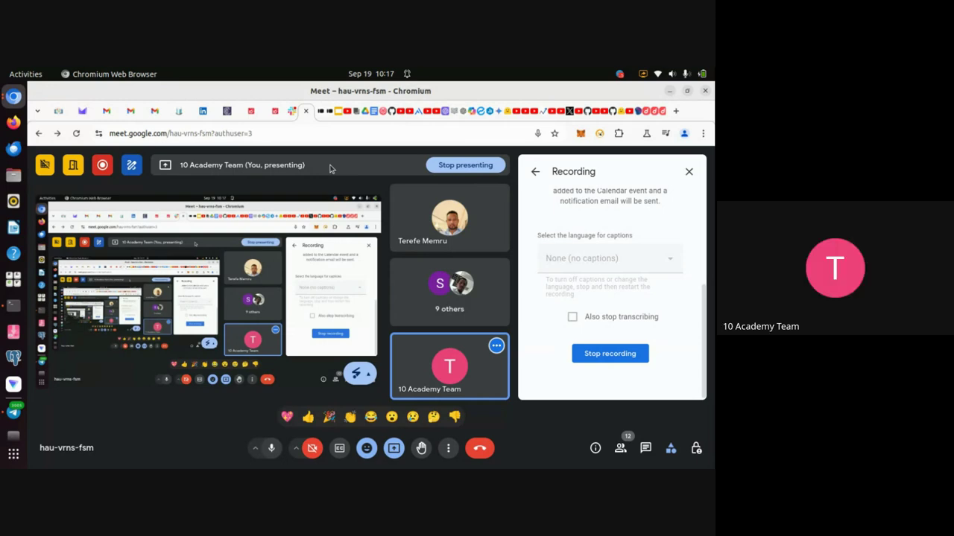
{"action": "left_click", "coordinate": [336, 119]}
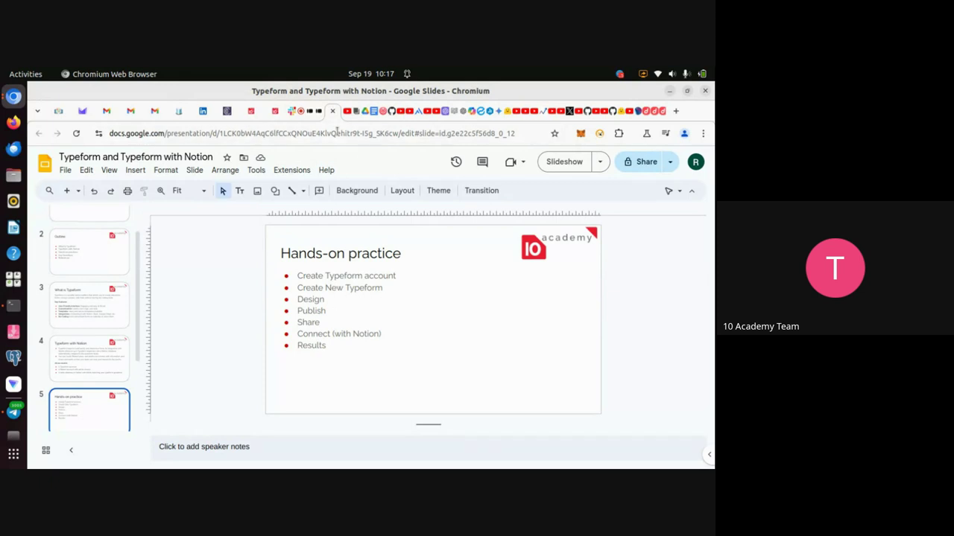
{"action": "left_click", "coordinate": [318, 121]}
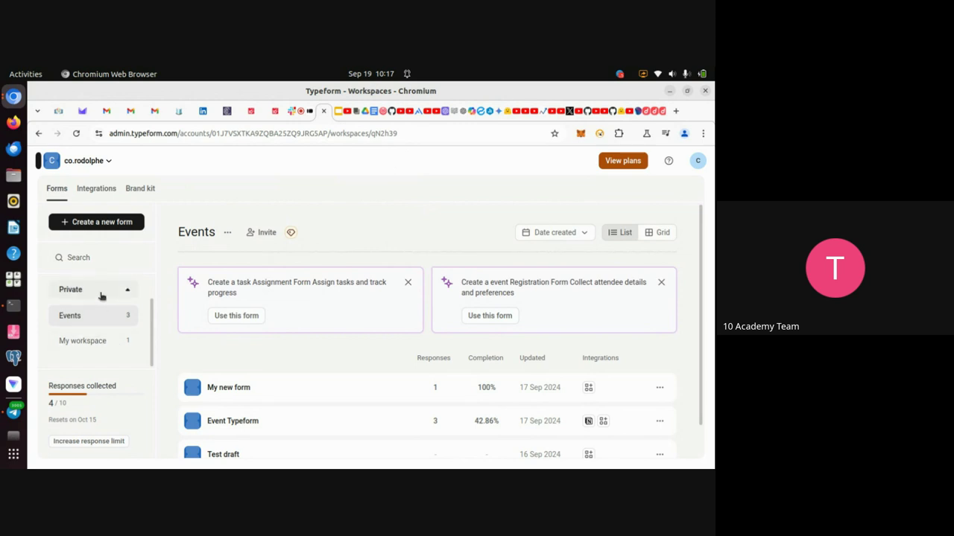
Review the Events workspace's form list and create 'My new form' there.
{"action": "scroll", "coordinate": [102, 296], "scroll_direction": "up", "scroll_amount": 1}
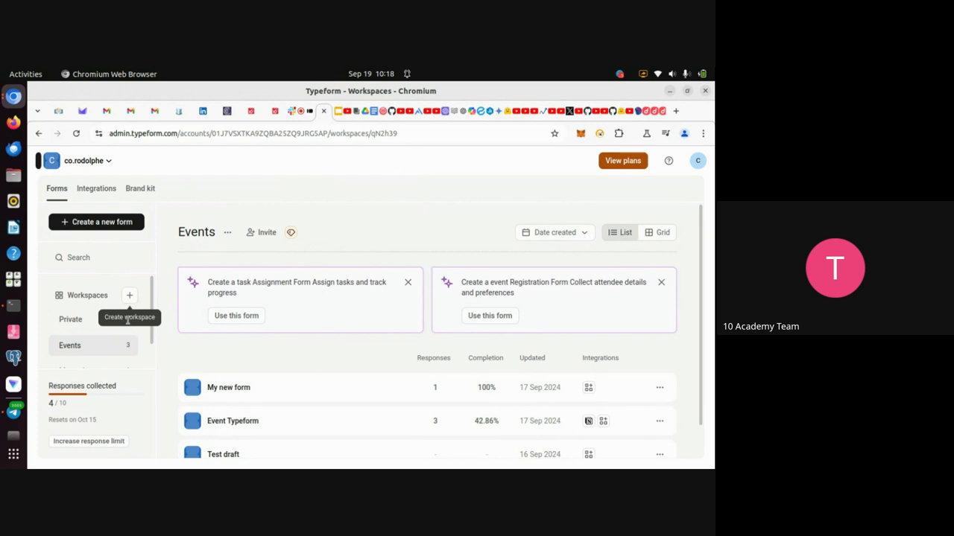
{"action": "scroll", "coordinate": [95, 326], "scroll_direction": "down", "scroll_amount": 1}
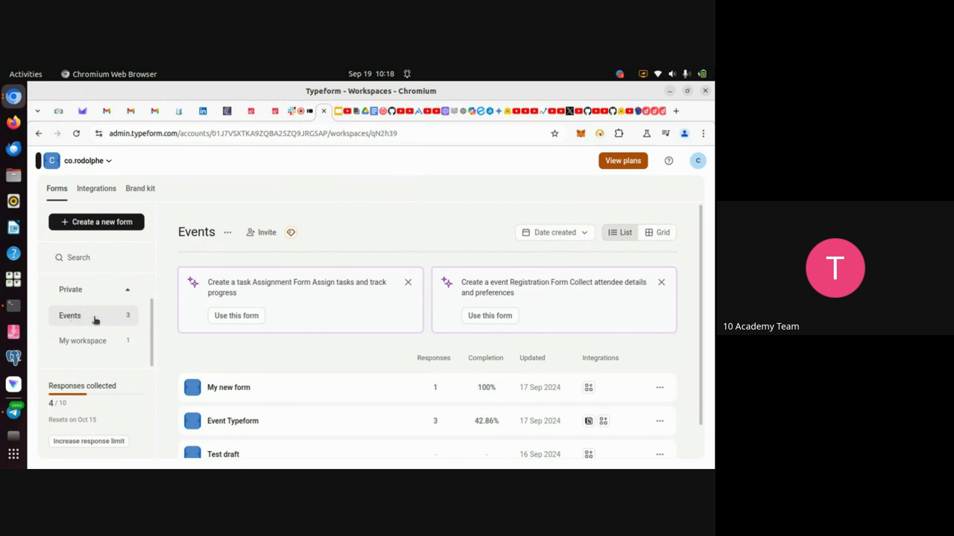
{"action": "scroll", "coordinate": [283, 398], "scroll_direction": "down", "scroll_amount": 1}
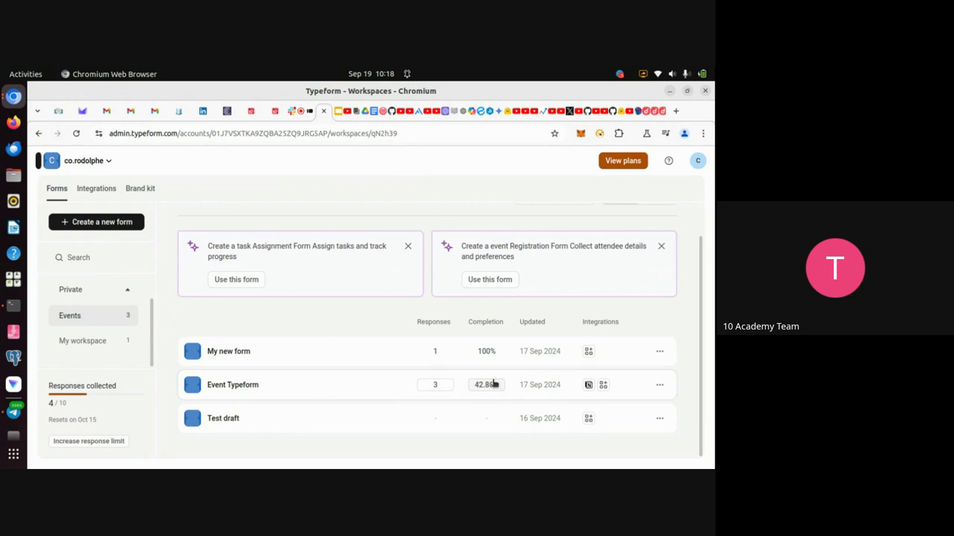
{"action": "scroll", "coordinate": [325, 392], "scroll_direction": "up", "scroll_amount": 1}
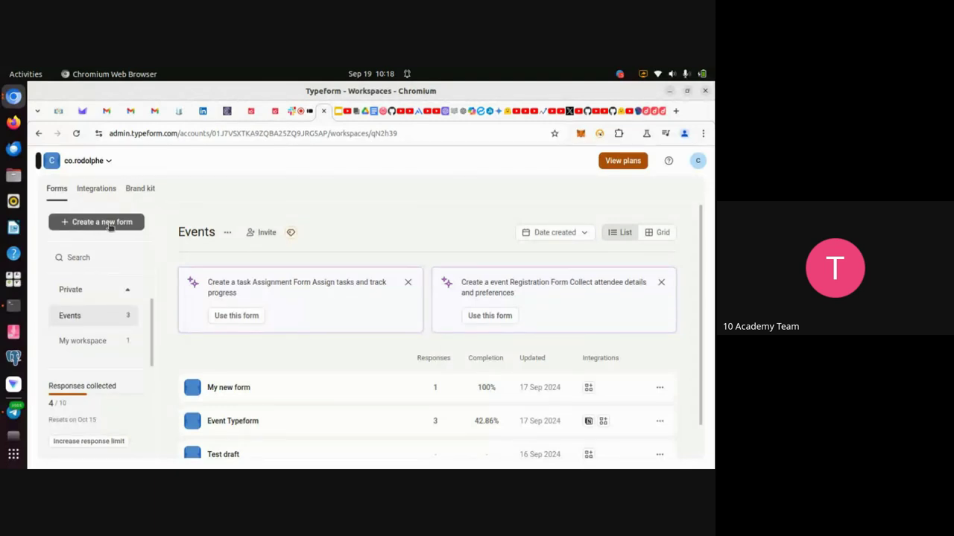
{"action": "left_click", "coordinate": [124, 227]}
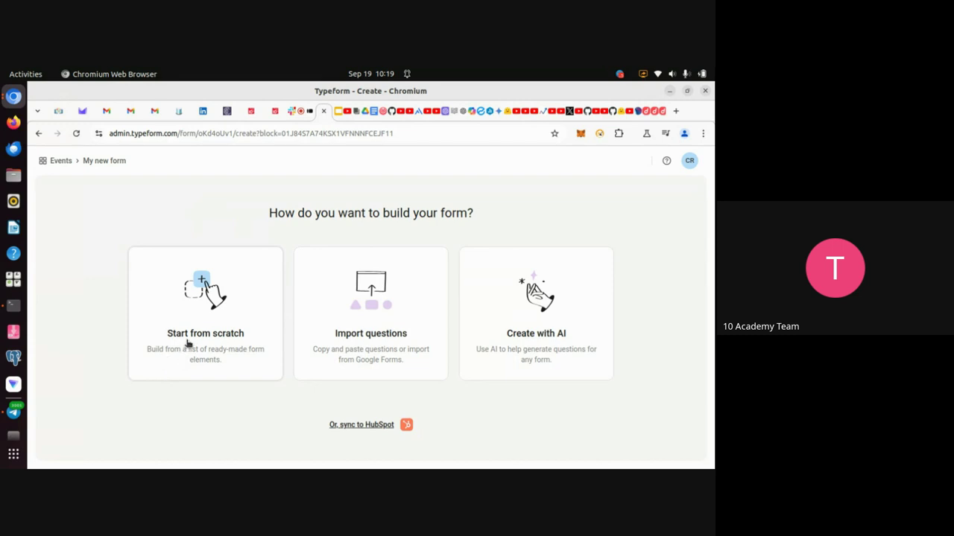
Build the new form from scratch with a Short Text question as its first block.
{"action": "left_click", "coordinate": [188, 342]}
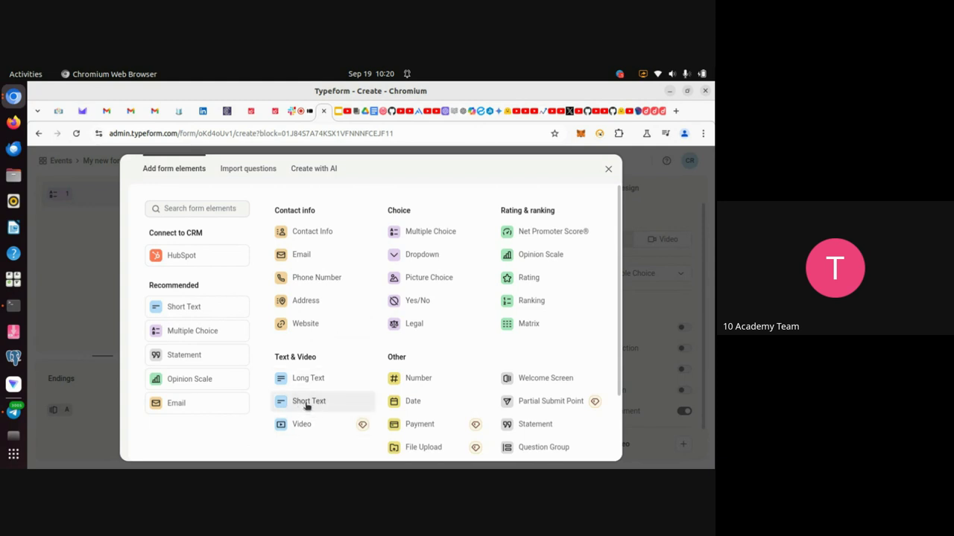
{"action": "left_click", "coordinate": [306, 403]}
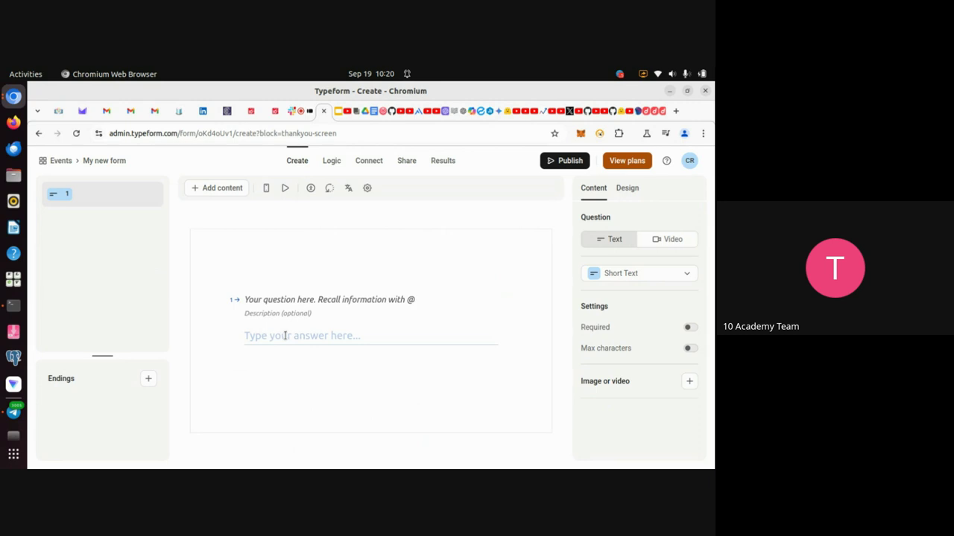
Title the first Short Text question 'What is your first name?'.
{"action": "left_click", "coordinate": [267, 301]}
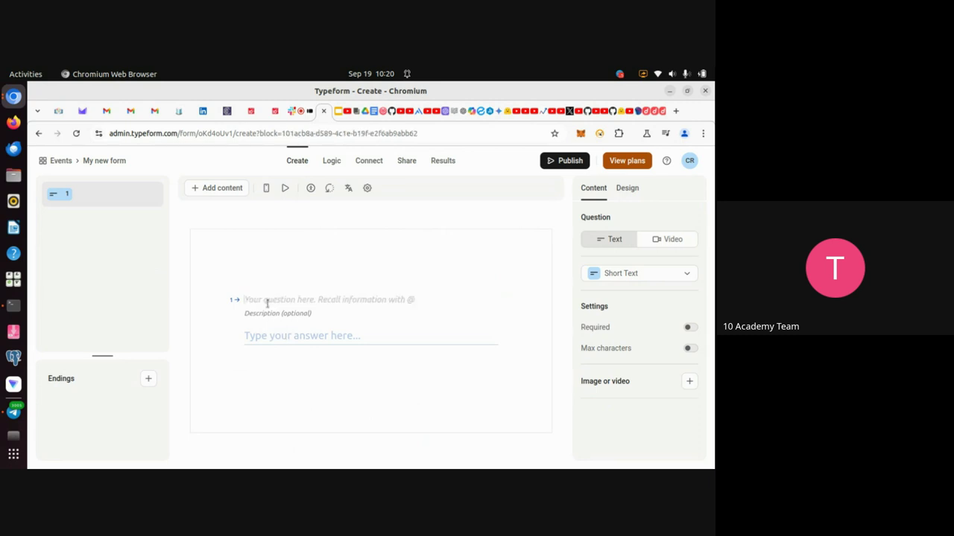
{"action": "type", "text": "What"}
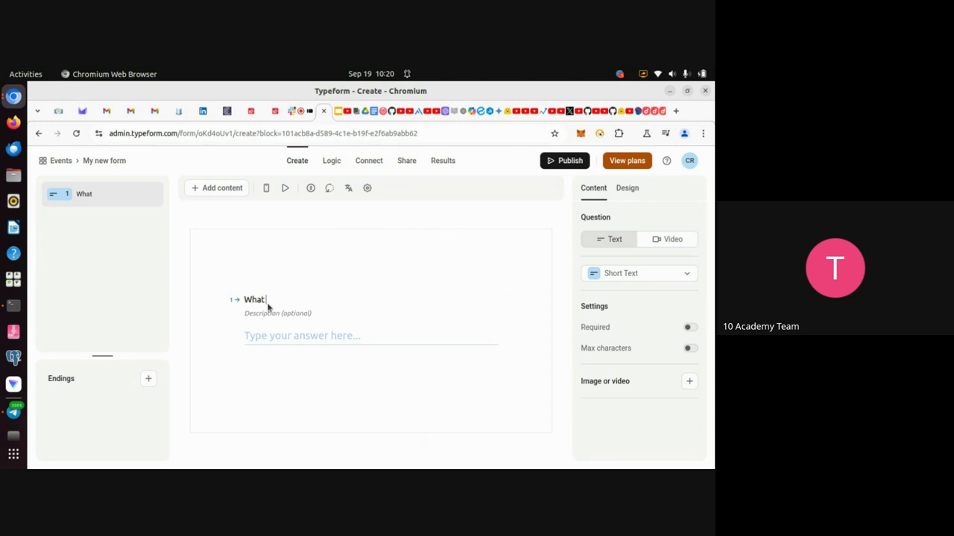
{"action": "type", "text": " is your first"}
{"action": "type", "text": "name?"}
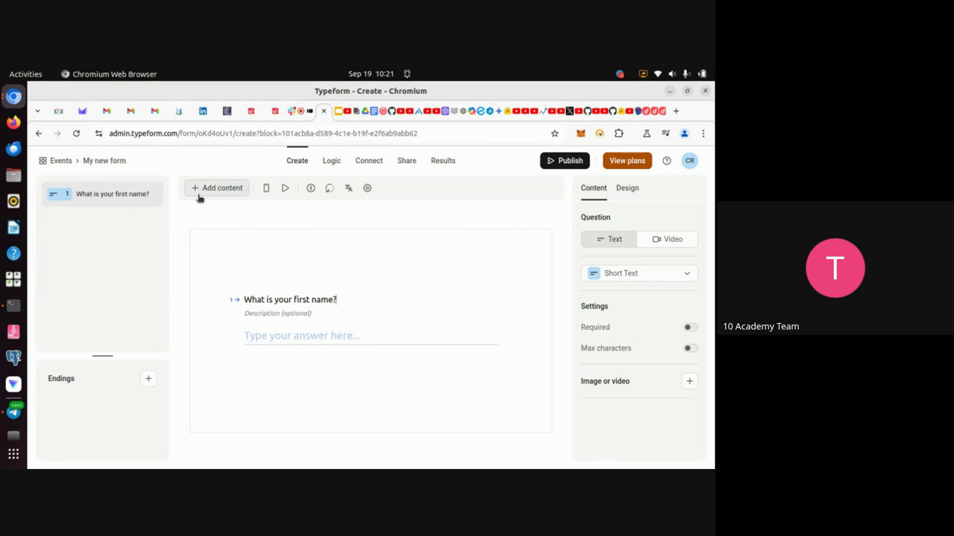
{"action": "left_click", "coordinate": [150, 194]}
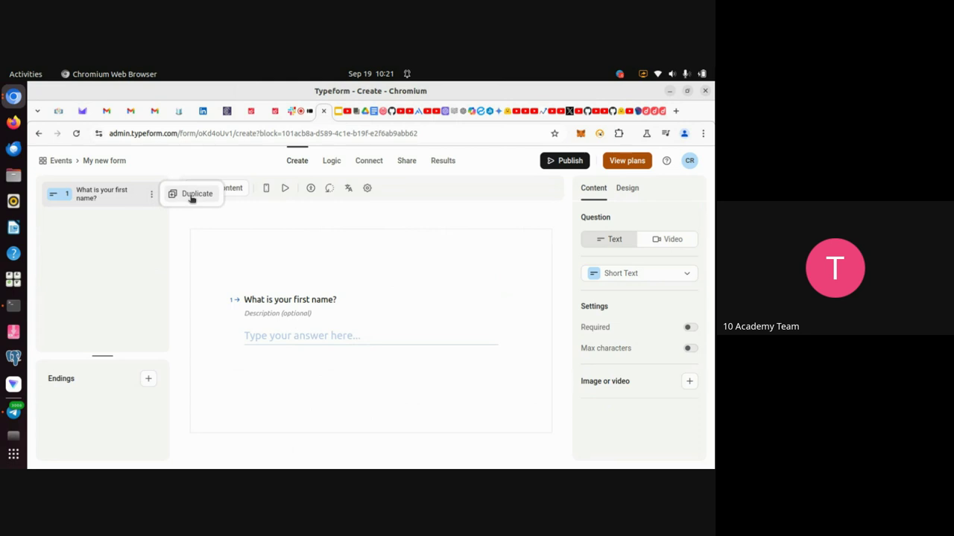
Duplicate question 1 and retitle the copy 'What is your last name?'.
{"action": "left_click", "coordinate": [191, 196]}
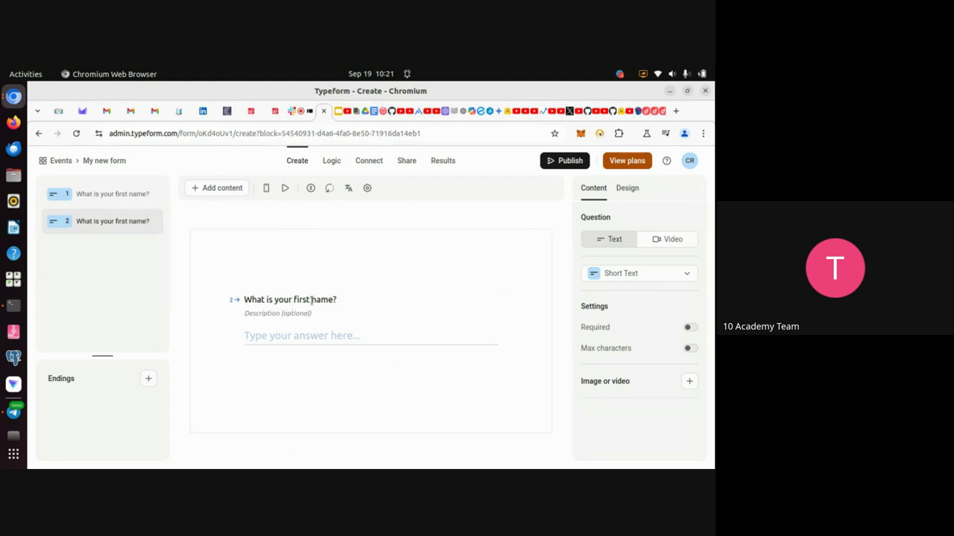
{"action": "key", "text": "BackSpace"}
{"action": "key", "text": "BackSpace"}
{"action": "key", "text": "BackSpace"}
{"action": "key", "text": "BackSpace"}
{"action": "key", "text": "BackSpace"}
{"action": "type", "text": "last"}
Add a Dropdown question titled 'Which kind of ticket do you want ?'.
{"action": "left_click", "coordinate": [219, 189]}
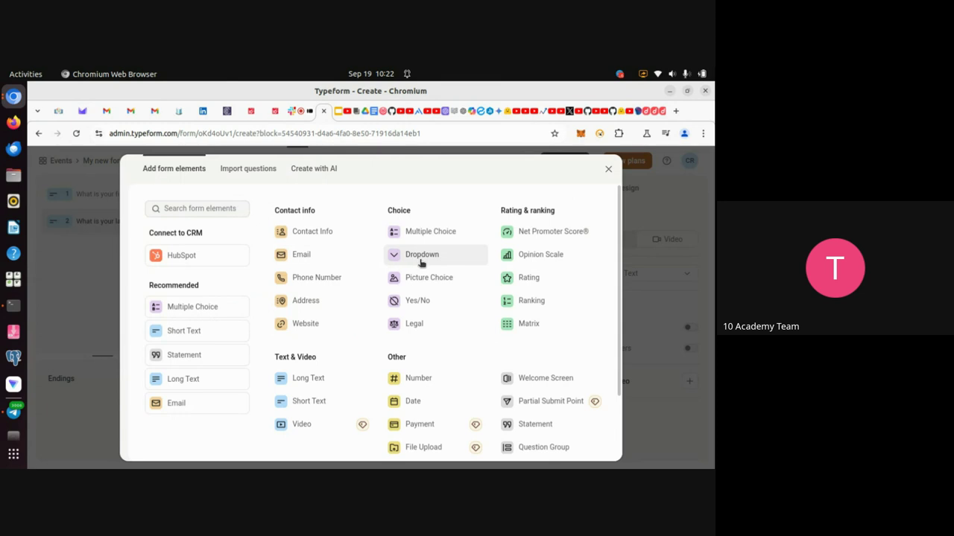
{"action": "left_click", "coordinate": [415, 258]}
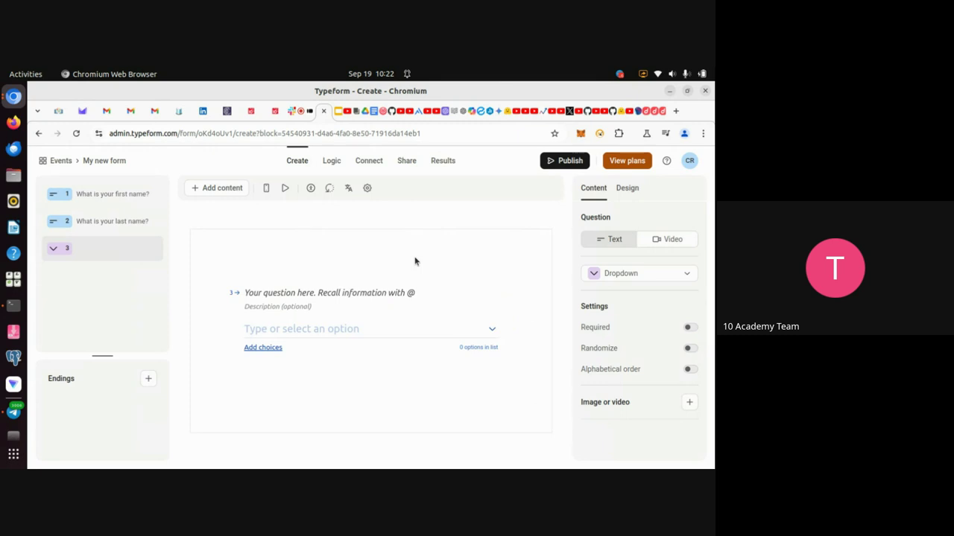
{"action": "left_click", "coordinate": [266, 290]}
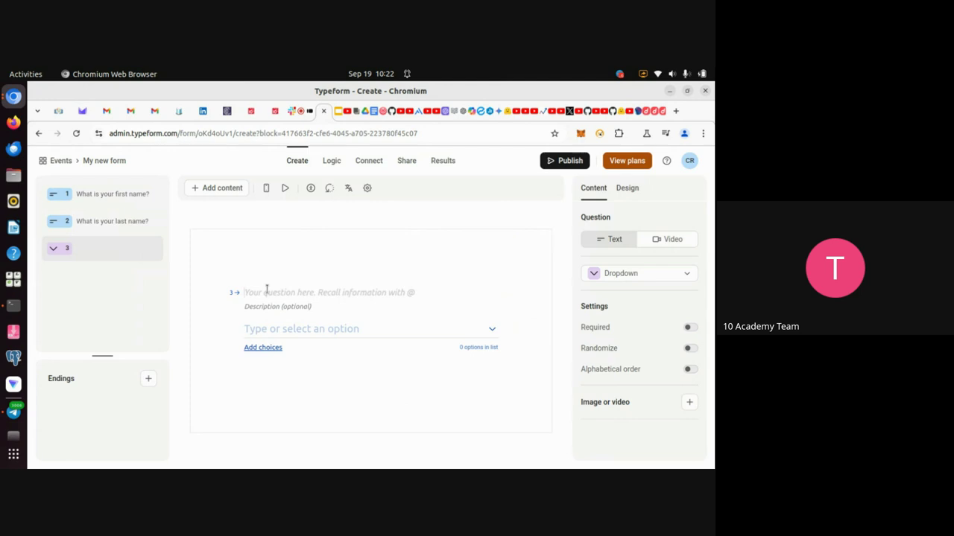
{"action": "type", "text": "Whi"}
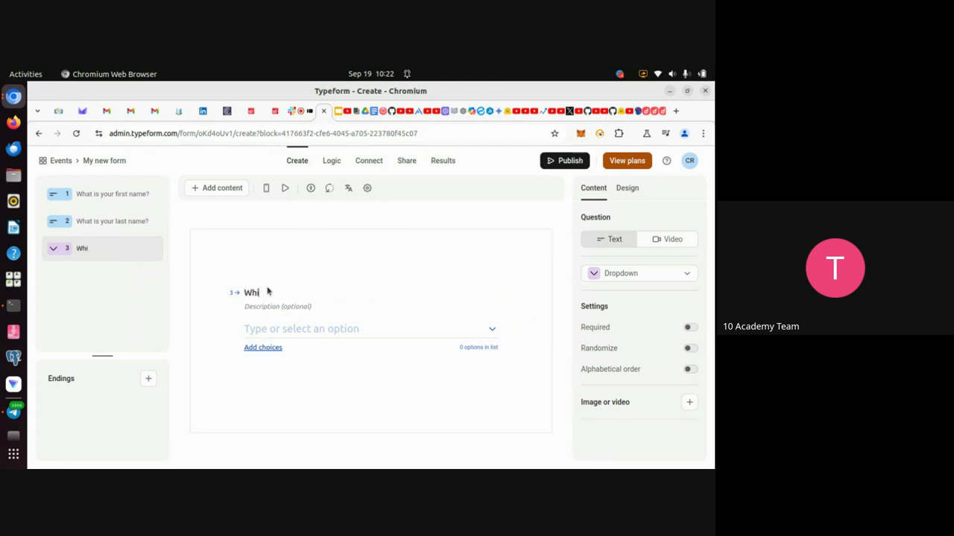
{"action": "type", "text": "ck"}
{"action": "key", "text": "BackSpace"}
{"action": "type", "text": "h is"}
{"action": "key", "text": "BackSpace"}
{"action": "type", "text": "kind of tic"}
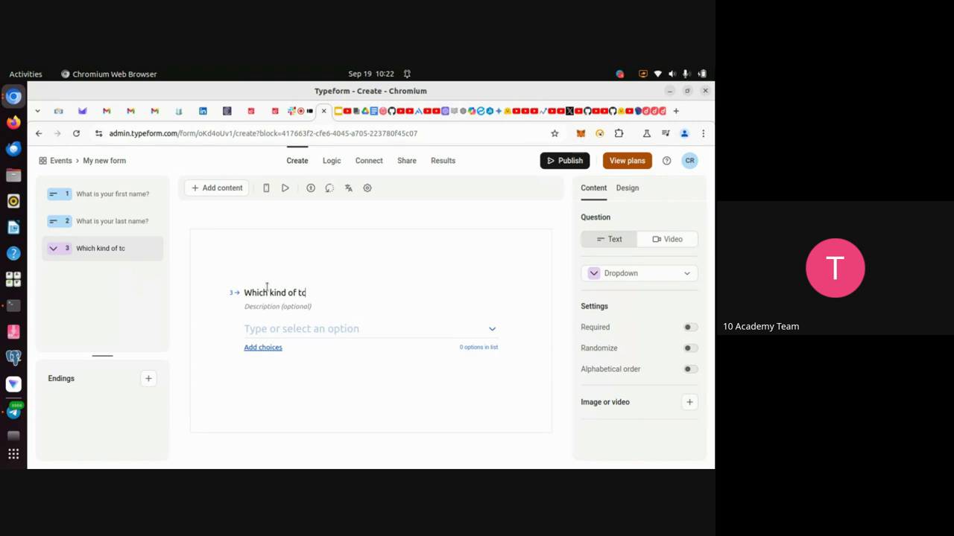
{"action": "type", "text": "h"}
{"action": "type", "text": "et do you want"}
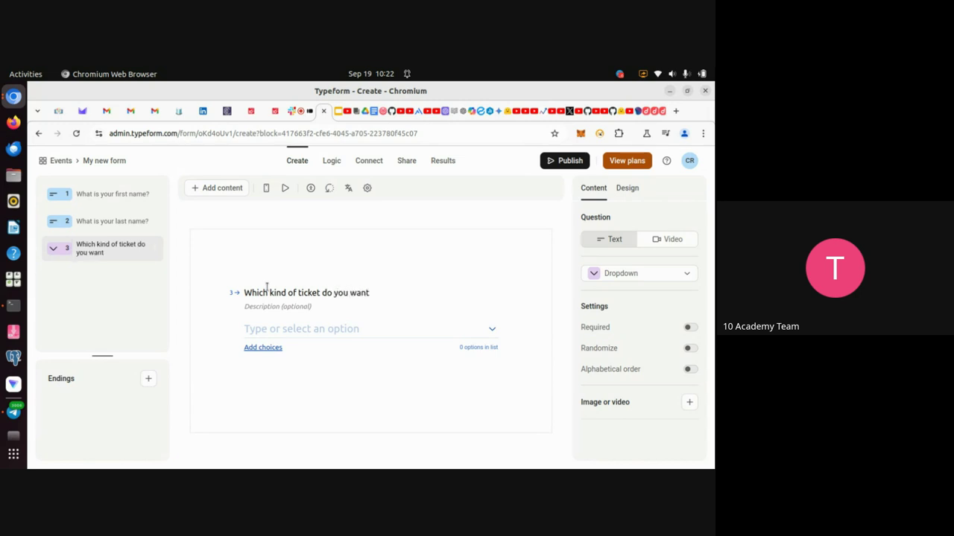
{"action": "type", "text": " ?"}
{"action": "left_click", "coordinate": [274, 348]}
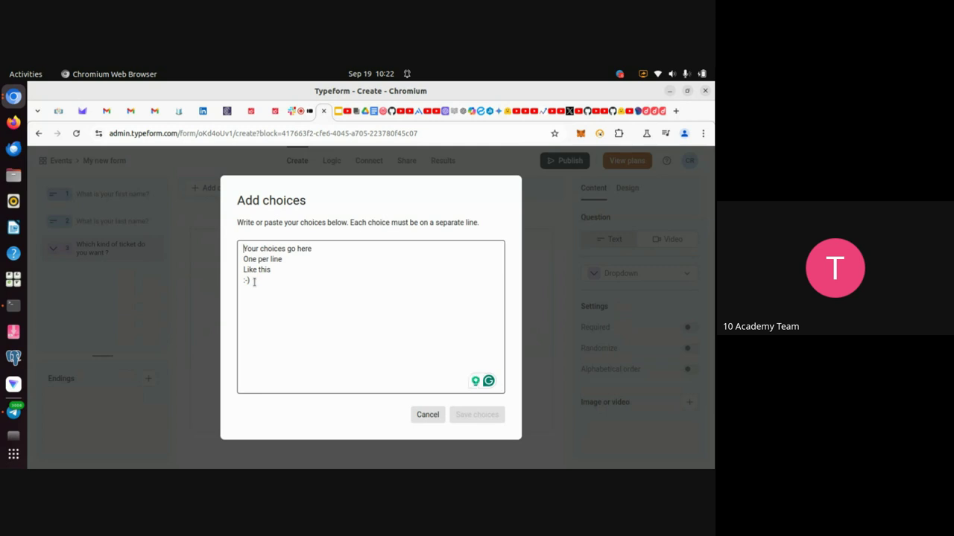
Save Normal, VIP and VVIP as the ticket dropdown's choices and recheck them.
{"action": "type", "text": "Normal "}
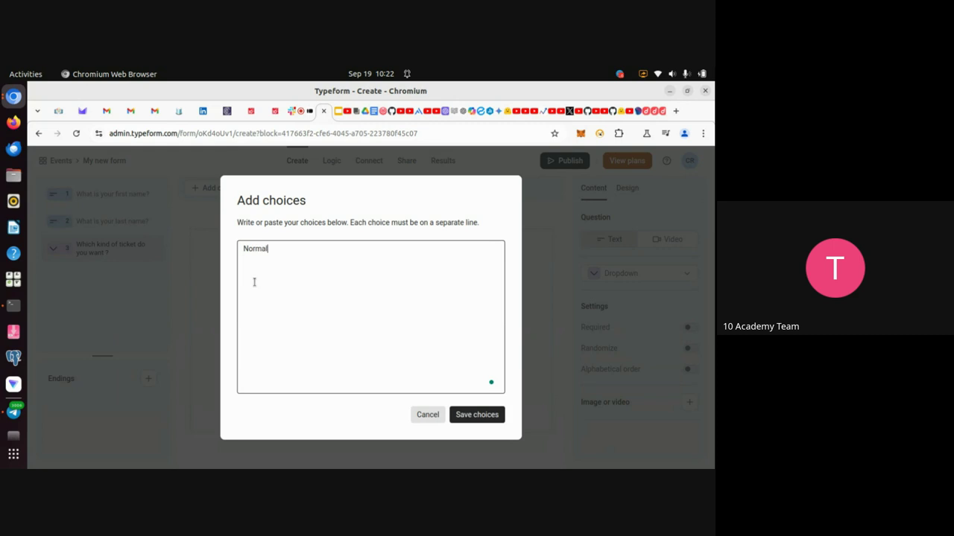
{"action": "type", "text": "VIP"}
{"action": "key", "text": "Return"}
{"action": "type", "text": "VIP VVIP"}
{"action": "left_click", "coordinate": [474, 417]}
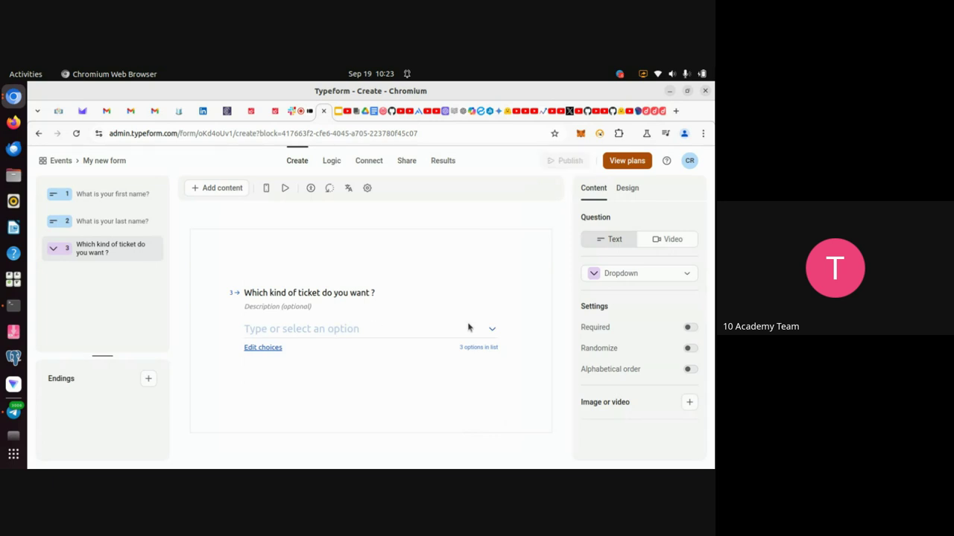
{"action": "left_click", "coordinate": [492, 329]}
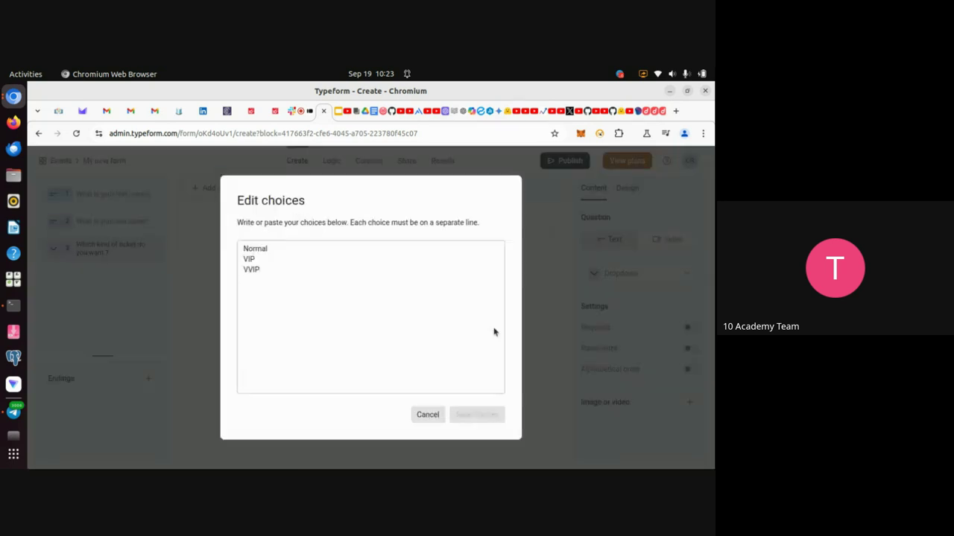
{"action": "left_click", "coordinate": [426, 415]}
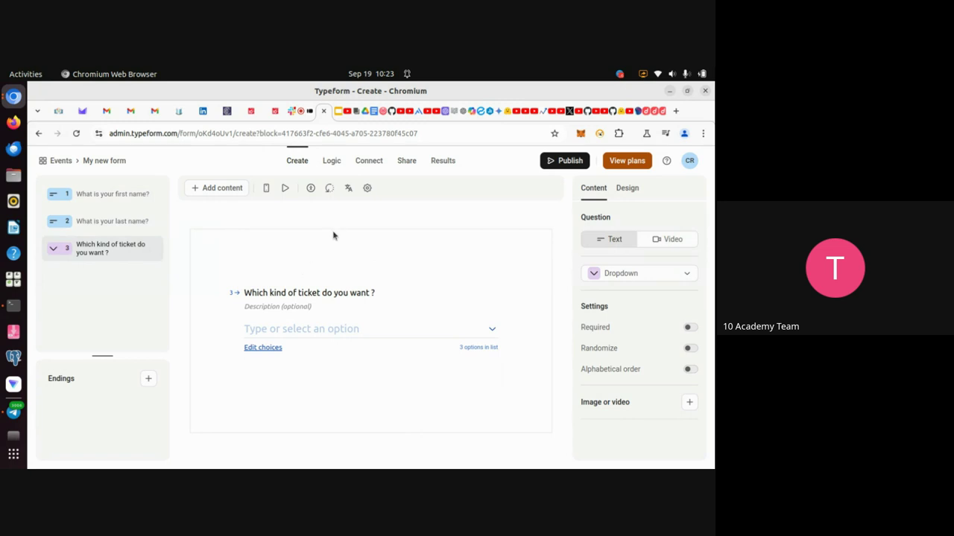
{"action": "left_click", "coordinate": [300, 117]}
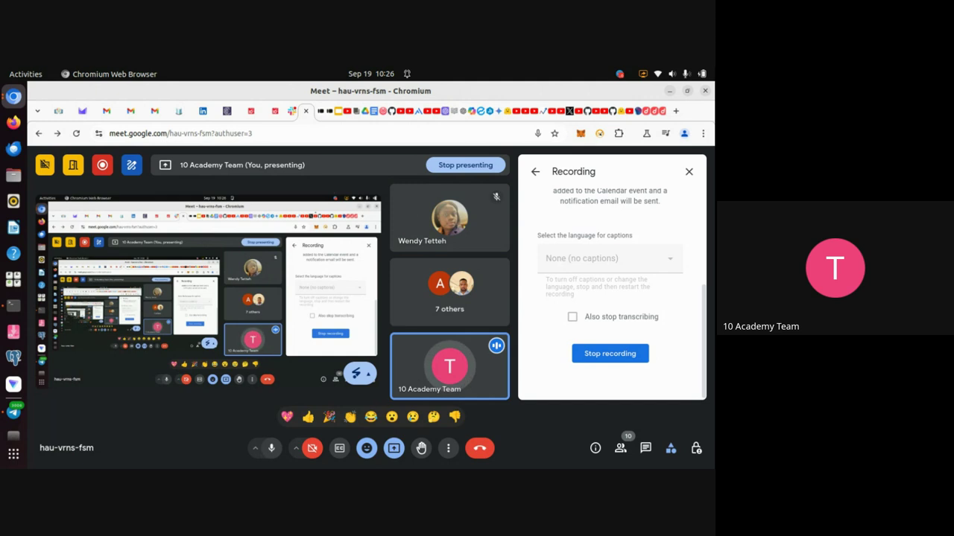
{"action": "left_click", "coordinate": [330, 119]}
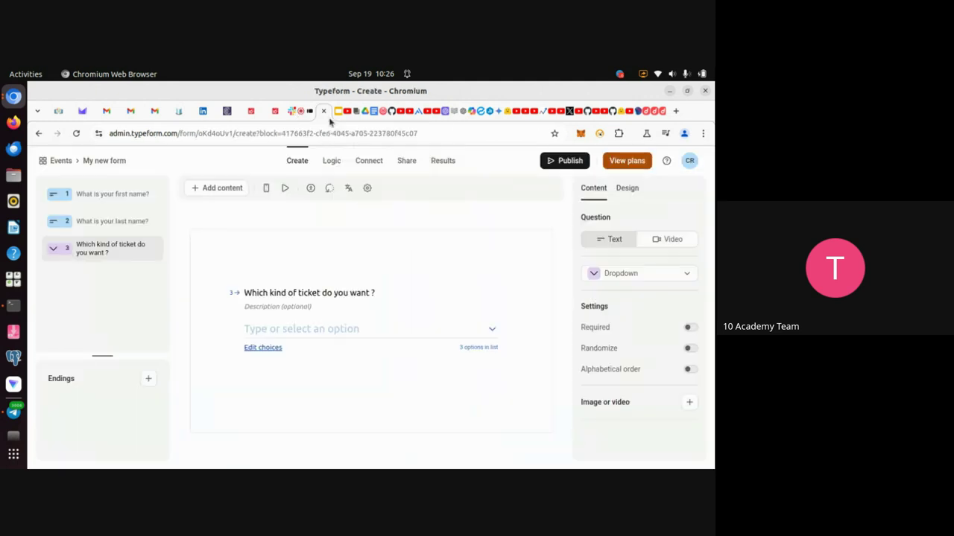
{"action": "left_click", "coordinate": [43, 162]}
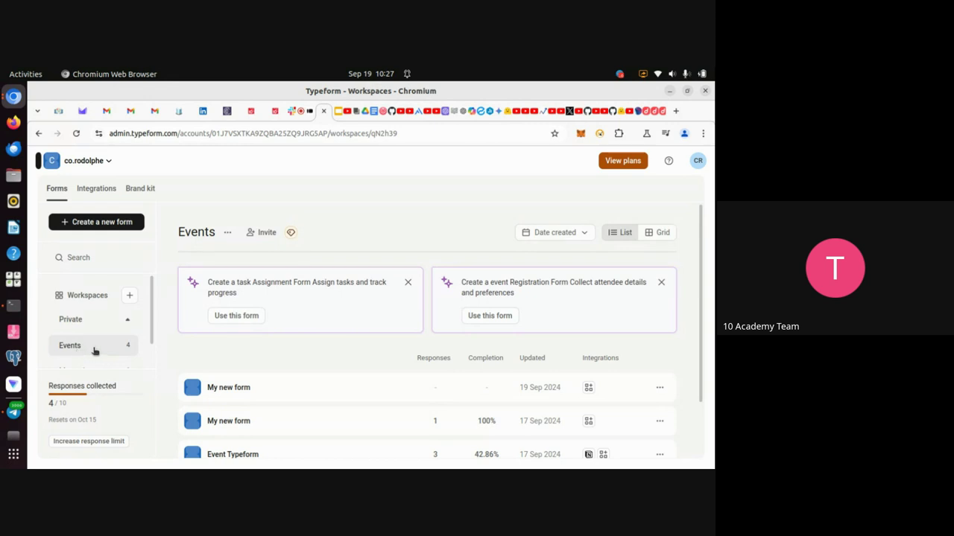
Create a new form in the Events workspace and choose the Start from scratch option.
{"action": "scroll", "coordinate": [255, 419], "scroll_direction": "down", "scroll_amount": 2}
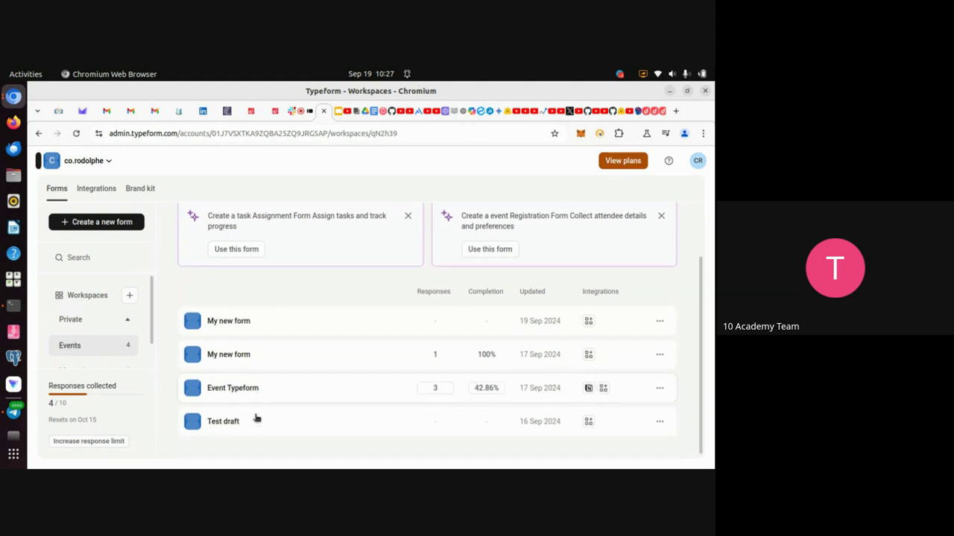
{"action": "scroll", "coordinate": [255, 417], "scroll_direction": "up", "scroll_amount": 2}
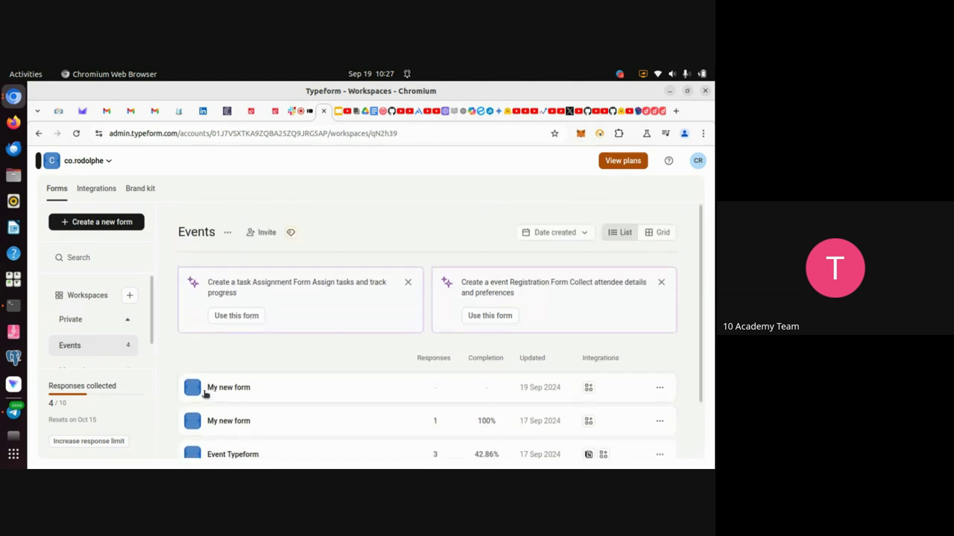
{"action": "scroll", "coordinate": [264, 417], "scroll_direction": "down", "scroll_amount": 1}
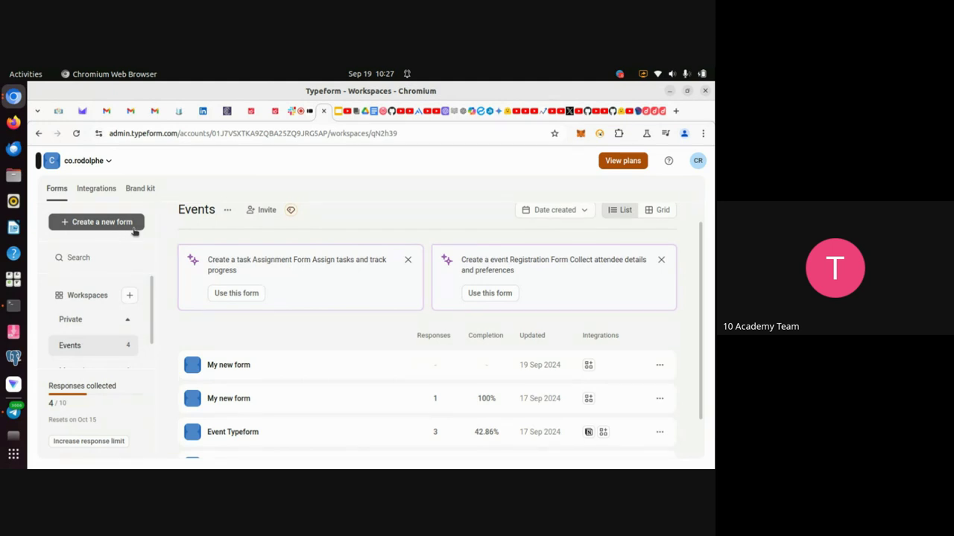
{"action": "left_click", "coordinate": [134, 229]}
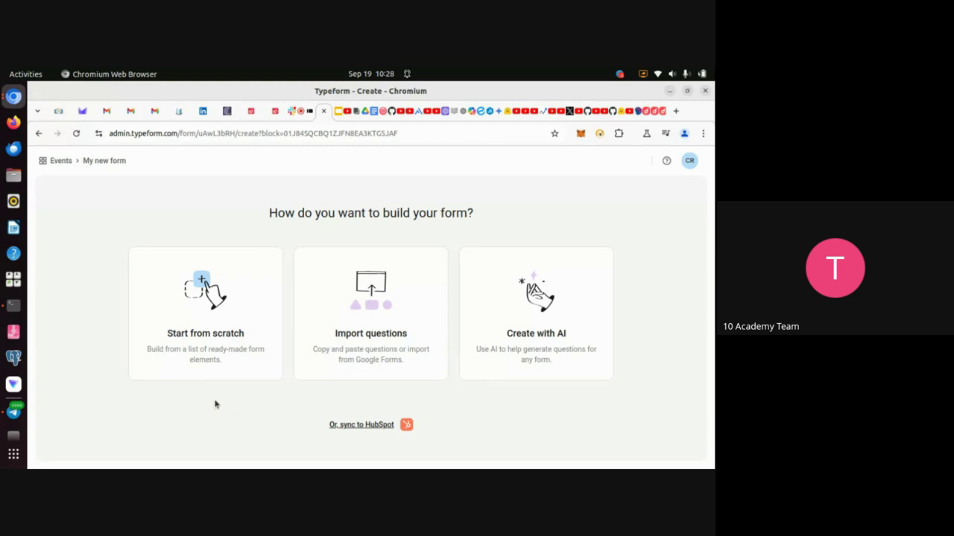
{"action": "left_click", "coordinate": [178, 366]}
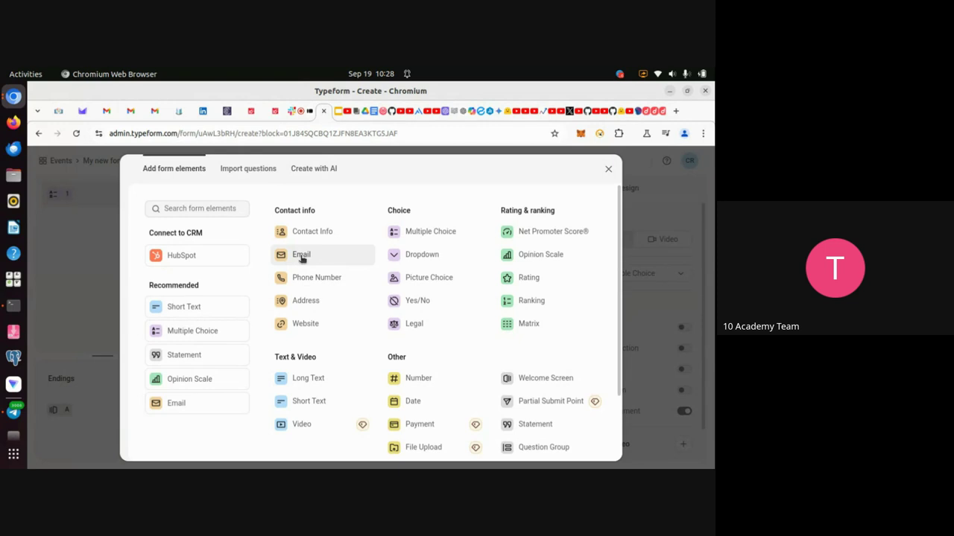
Insert a Contact info Email question as the form's first block and select its title.
{"action": "left_click", "coordinate": [302, 256]}
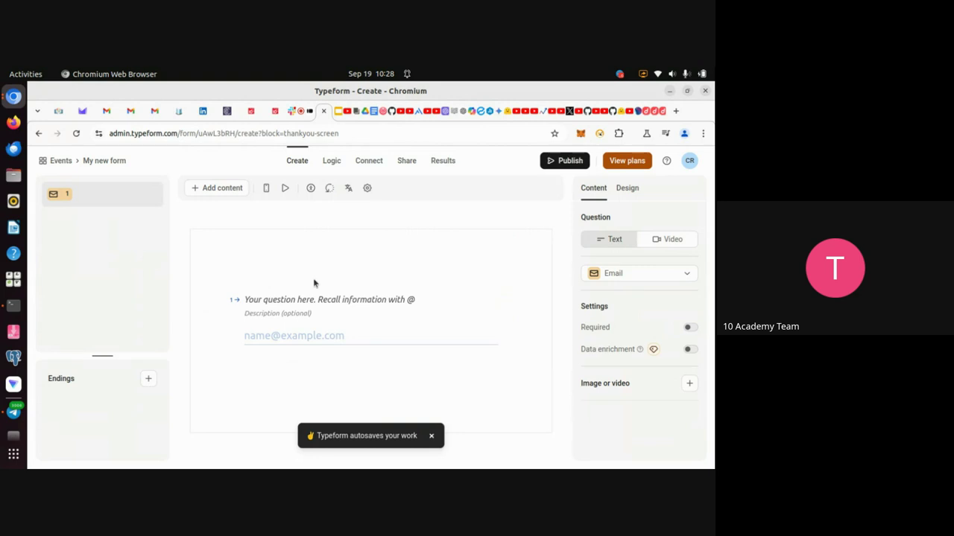
{"action": "left_click", "coordinate": [249, 301]}
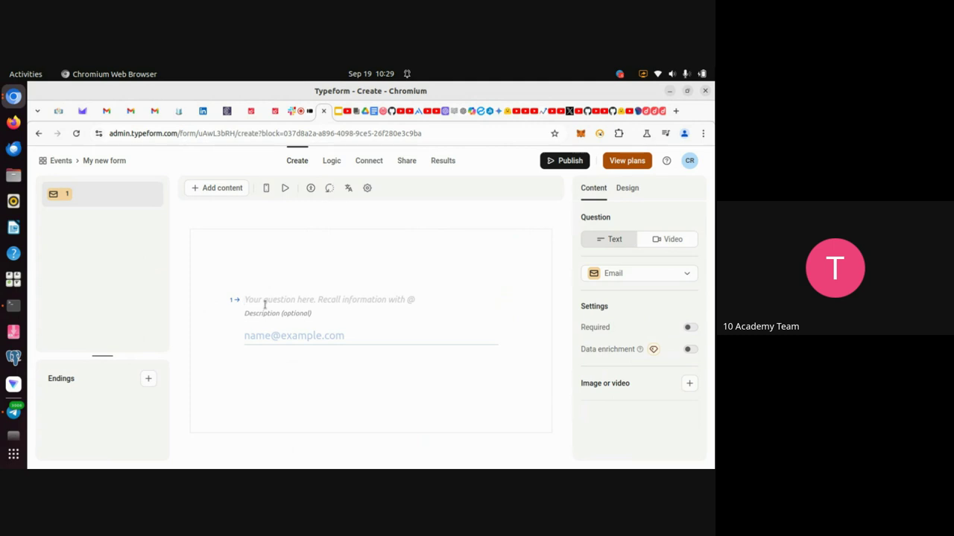
Title the Email question 'What is your email address?'.
{"action": "type", "text": "Pro"}
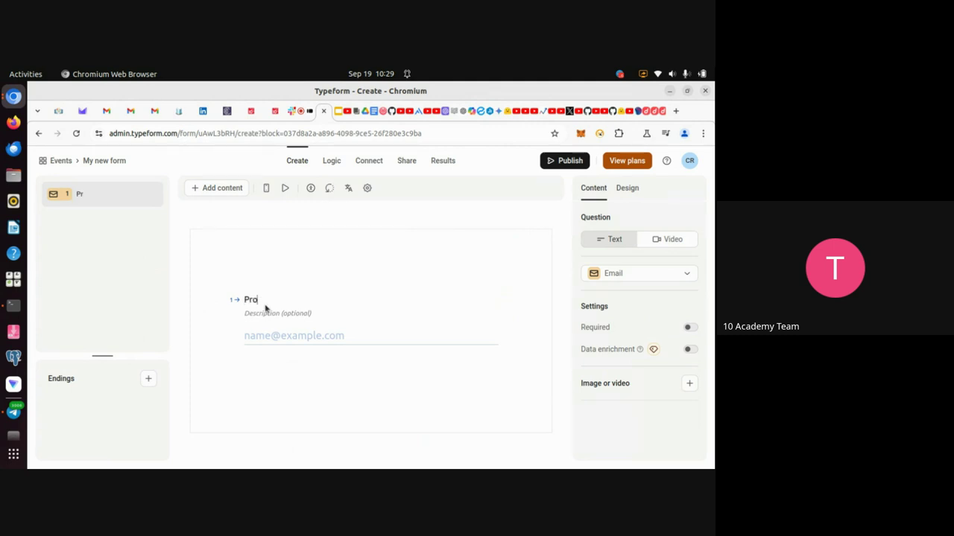
{"action": "key", "text": "BackSpace"}
{"action": "key", "text": "BackSpace"}
{"action": "key", "text": "BackSpace"}
{"action": "type", "text": "What is you"}
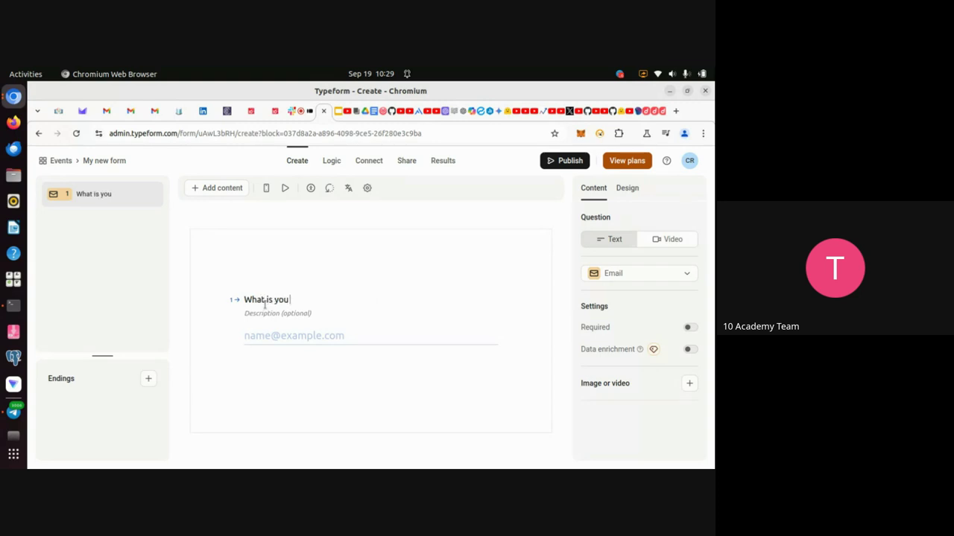
{"action": "type", "text": "r email address?"}
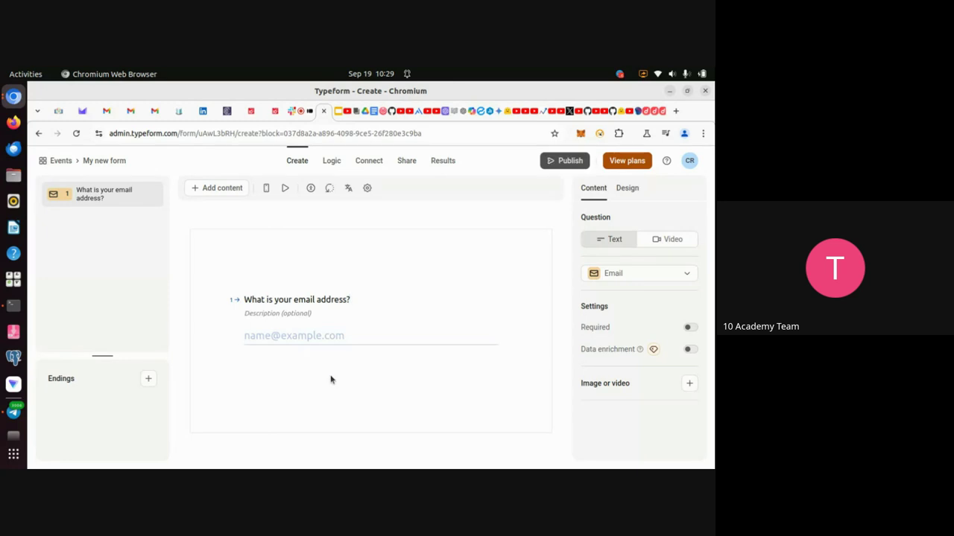
{"action": "left_click", "coordinate": [301, 119]}
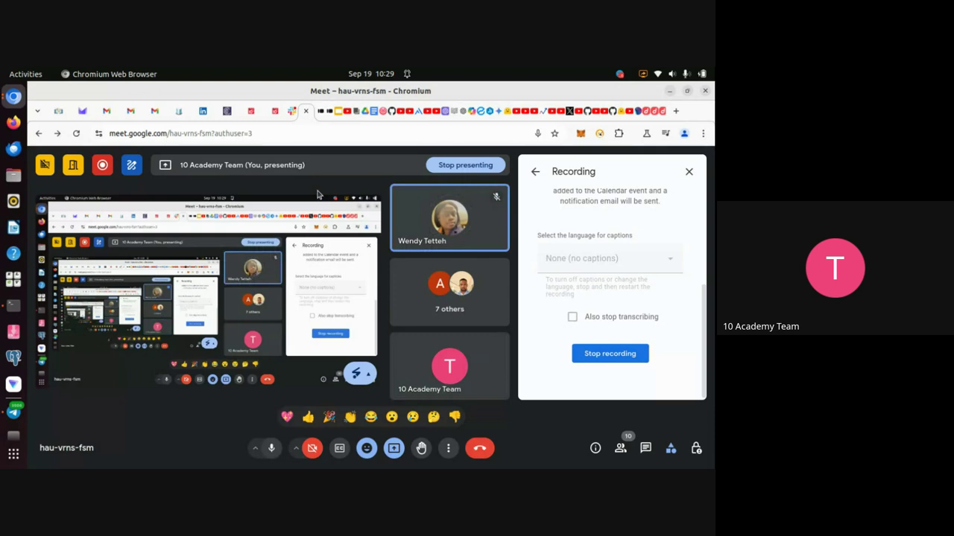
{"action": "left_click", "coordinate": [320, 111]}
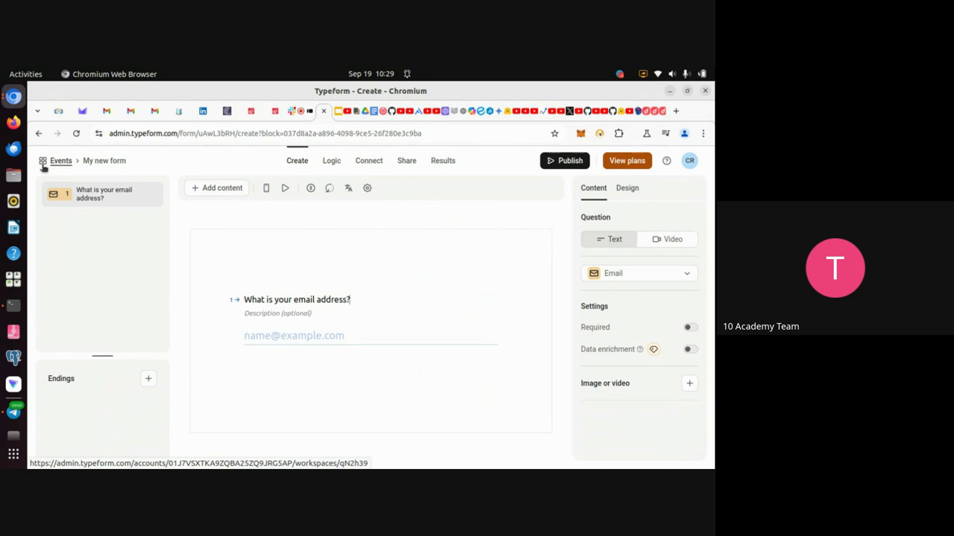
From the Events form list, open the second 'My new form' with first-name, last-name and ticket questions.
{"action": "left_click", "coordinate": [43, 168]}
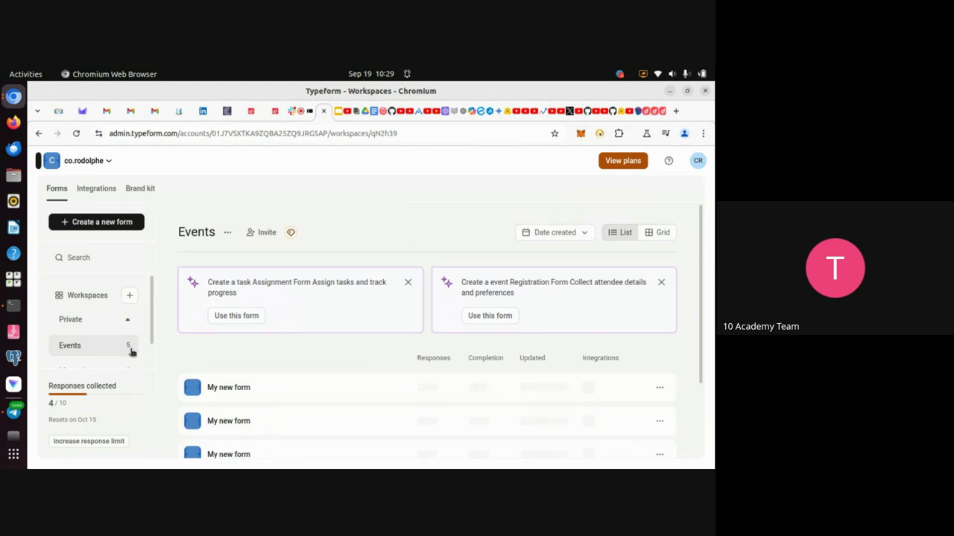
{"action": "scroll", "coordinate": [273, 347], "scroll_direction": "down", "scroll_amount": 2}
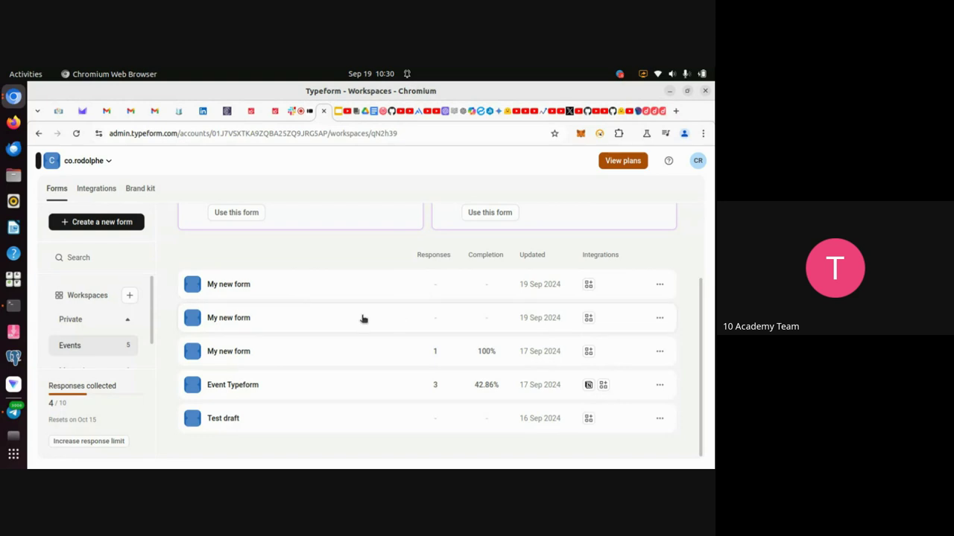
{"action": "scroll", "coordinate": [358, 389], "scroll_direction": "up", "scroll_amount": 2}
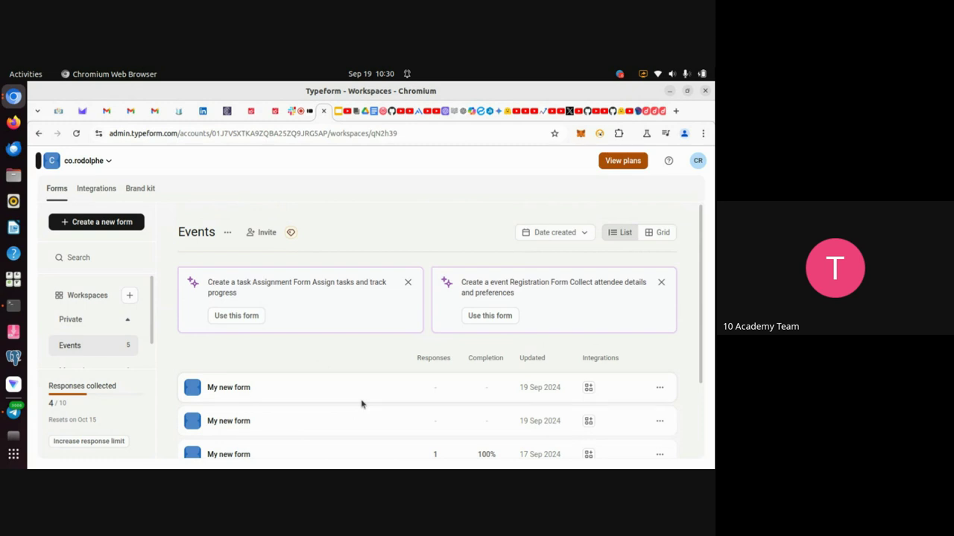
{"action": "left_click", "coordinate": [296, 430]}
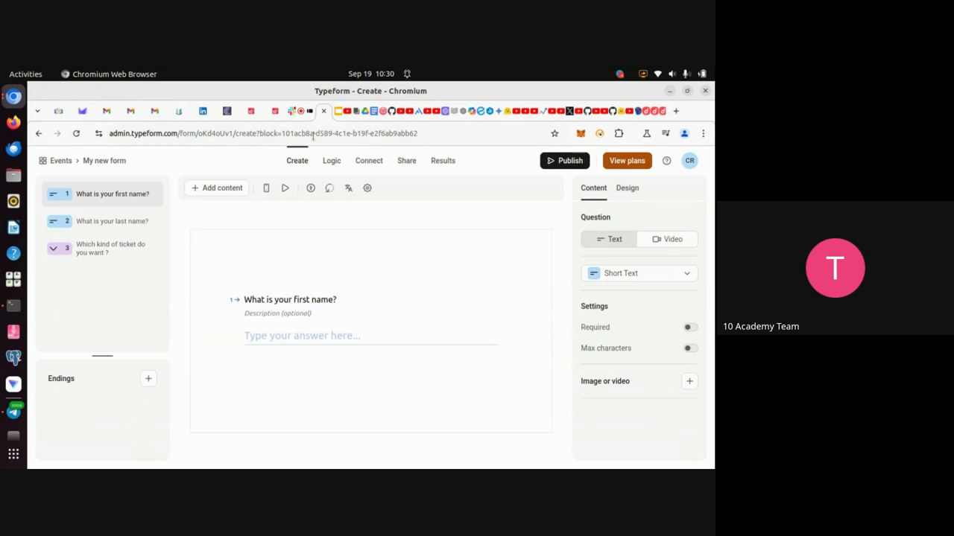
Switch to the Google Meet call with its recording panel.
{"action": "left_click", "coordinate": [301, 116]}
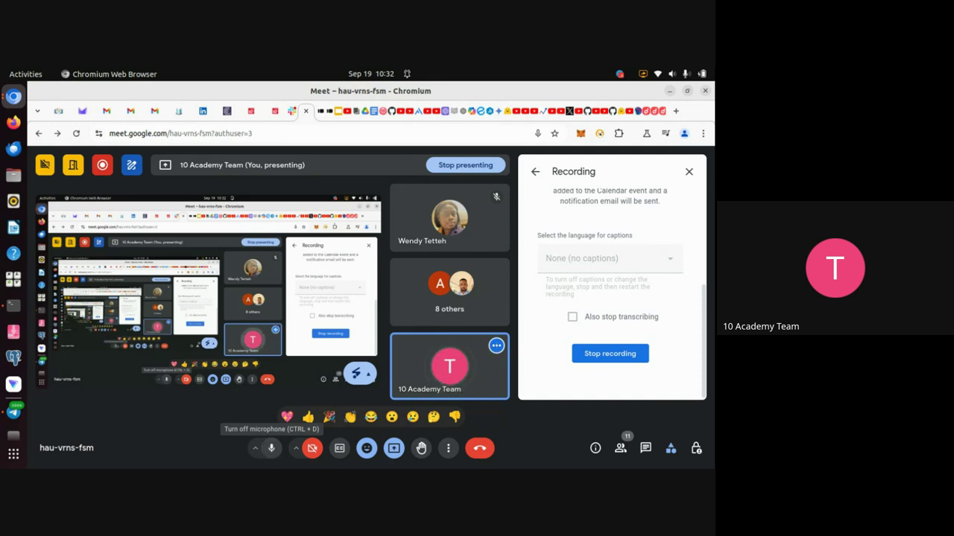
Show the 'Typeform and Typeform with Notion' slides at the Hands-on practice slide.
{"action": "left_click", "coordinate": [336, 113]}
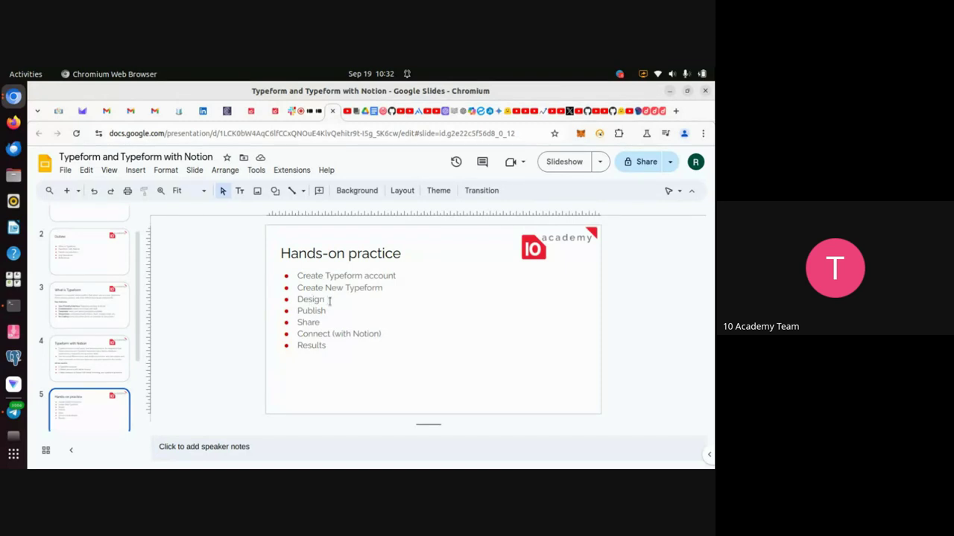
Return to the Typeform editor for the three-question 'My new form'.
{"action": "left_click", "coordinate": [317, 121]}
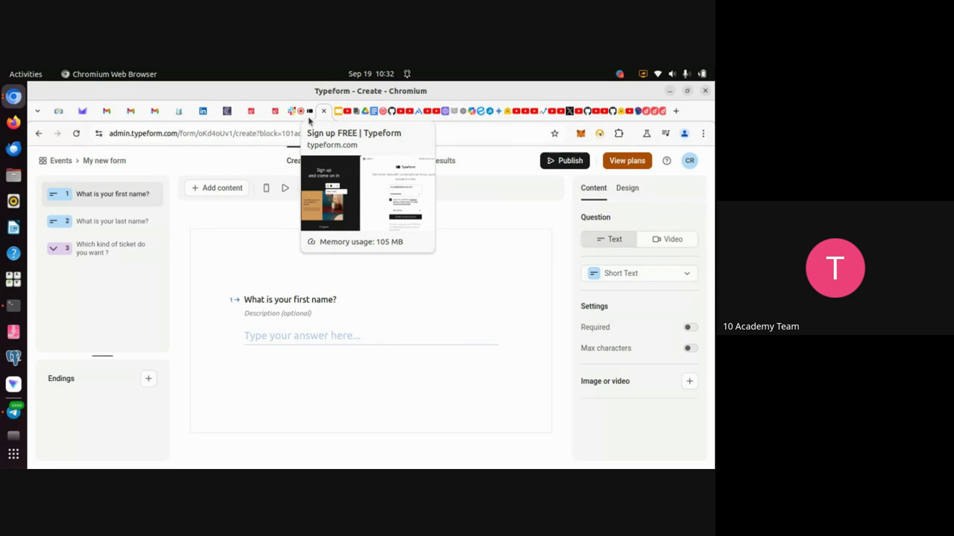
Bring up the Google Meet call where the screen is being presented.
{"action": "left_click", "coordinate": [302, 116]}
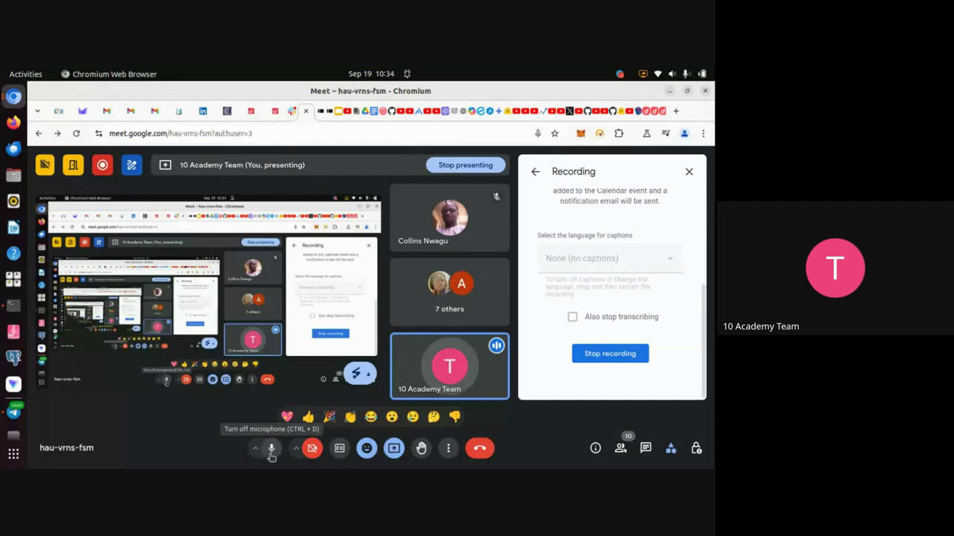
Mute and unmute the Meet microphone, then go back to the 'My new form' editor.
{"action": "left_click", "coordinate": [271, 450]}
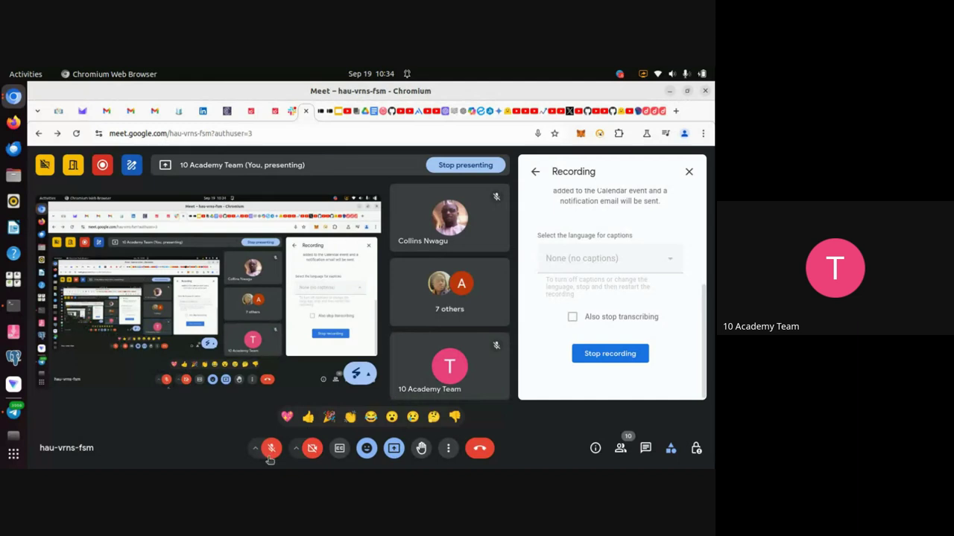
{"action": "left_click", "coordinate": [271, 450]}
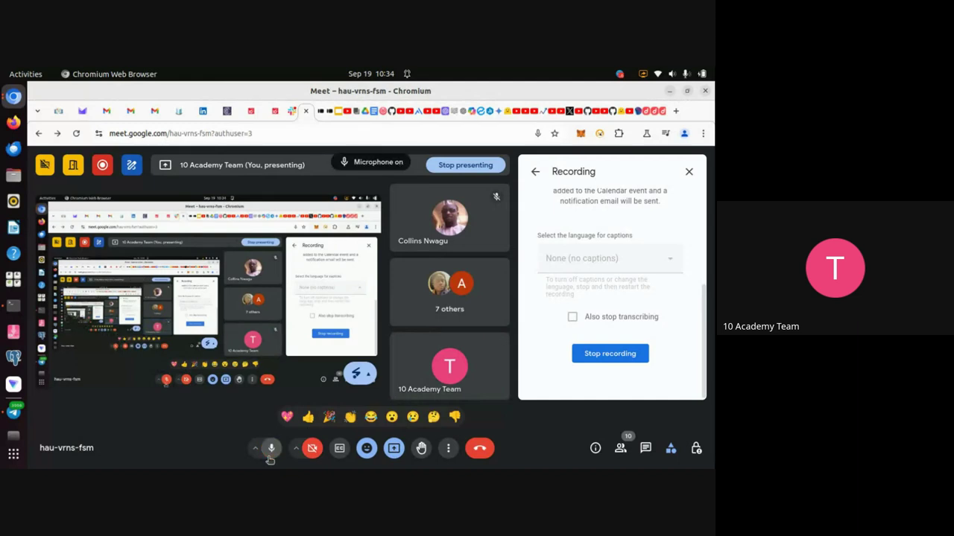
{"action": "left_click", "coordinate": [328, 113]}
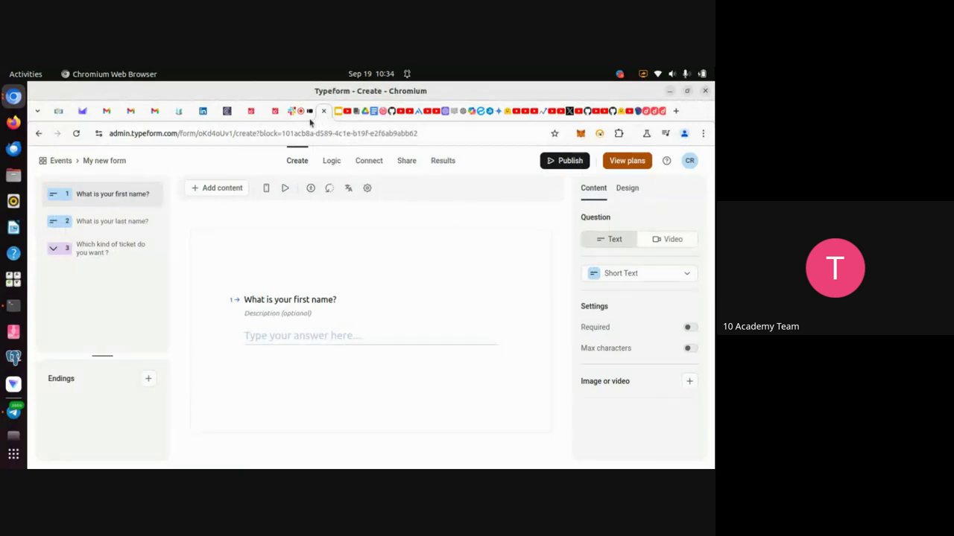
From the Events workspace form list, open the existing 'Event Typeform' form.
{"action": "left_click", "coordinate": [302, 112]}
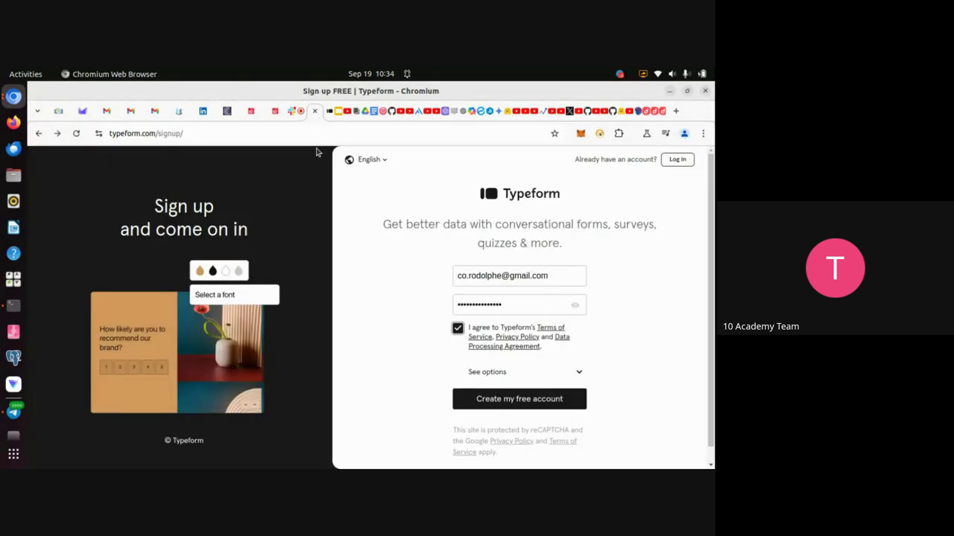
{"action": "left_click", "coordinate": [328, 111]}
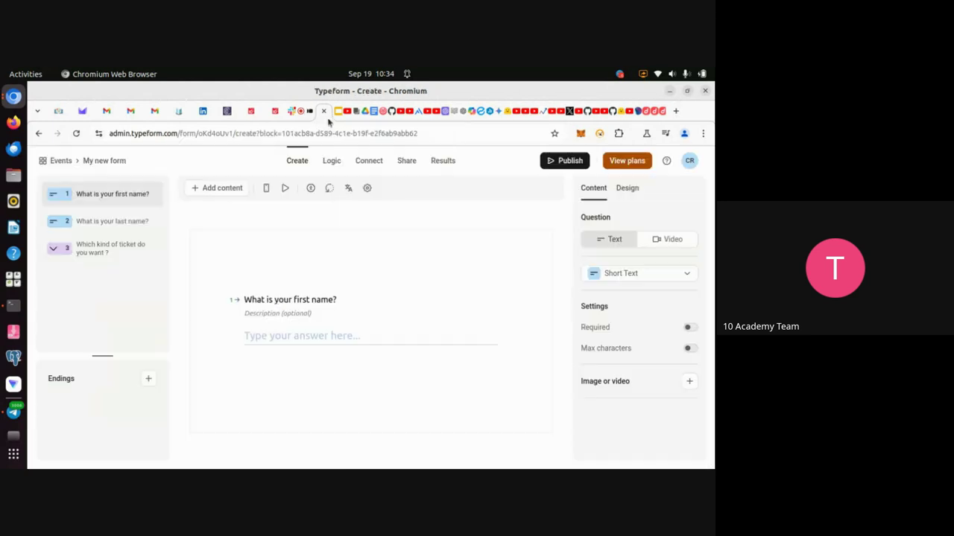
{"action": "left_click", "coordinate": [42, 165]}
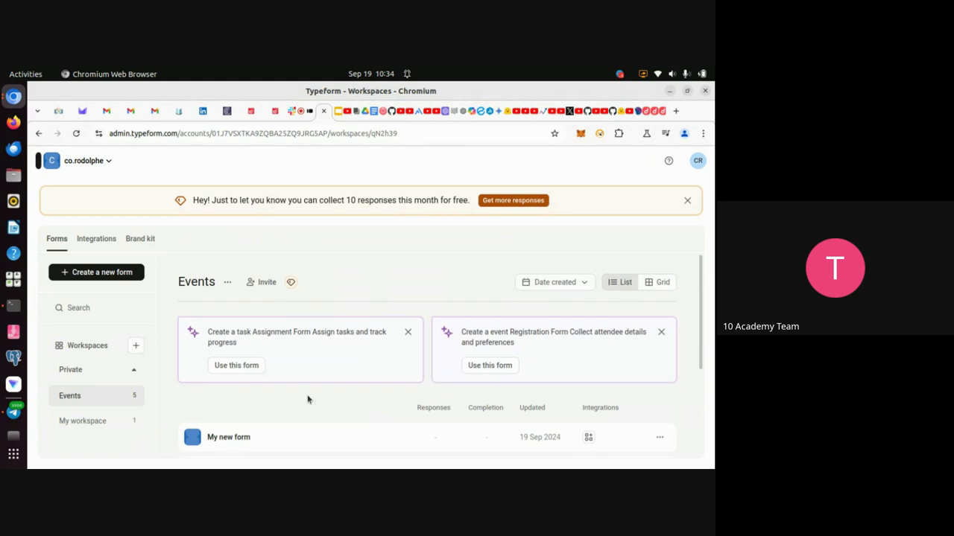
{"action": "scroll", "coordinate": [308, 400], "scroll_direction": "down", "scroll_amount": 3}
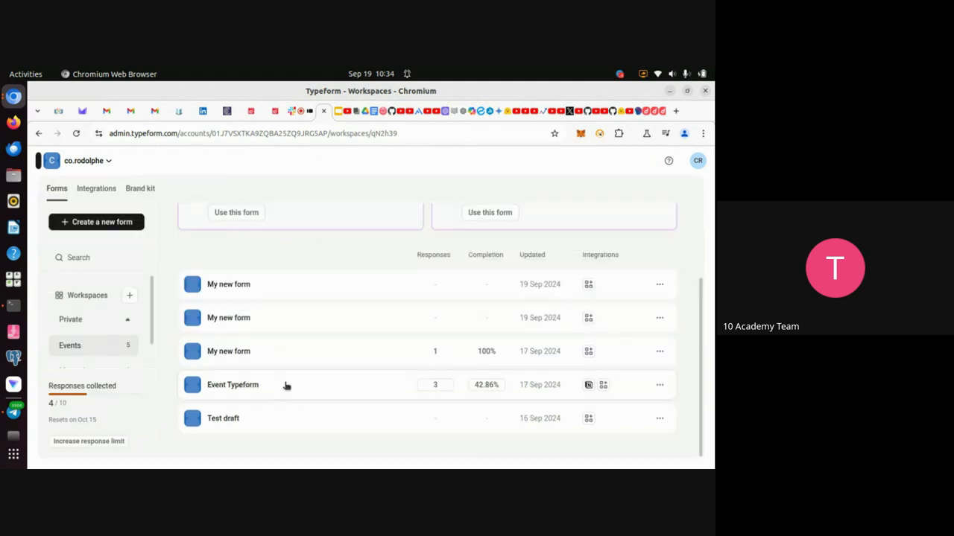
{"action": "left_click", "coordinate": [283, 393]}
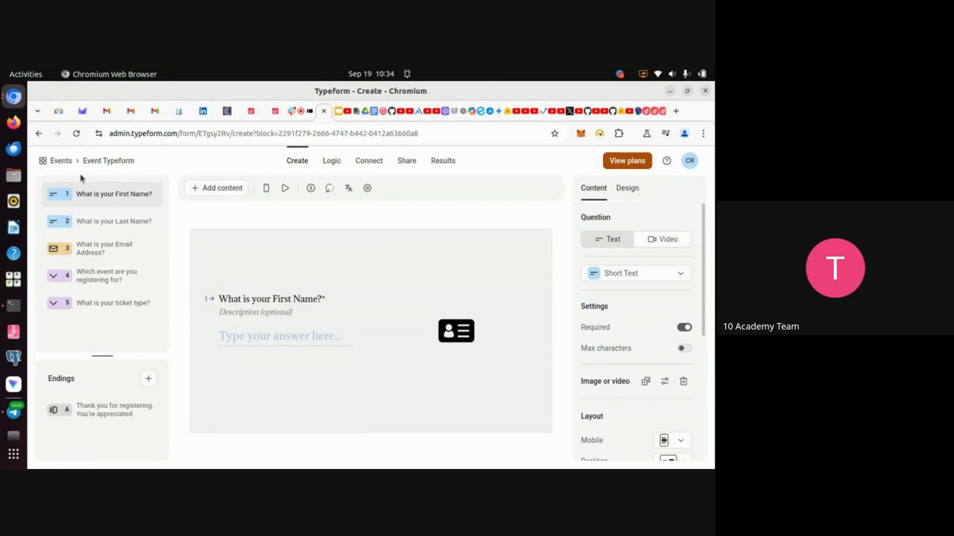
Return to the Events workspace list and reopen the second 'My new form'.
{"action": "left_click", "coordinate": [46, 163]}
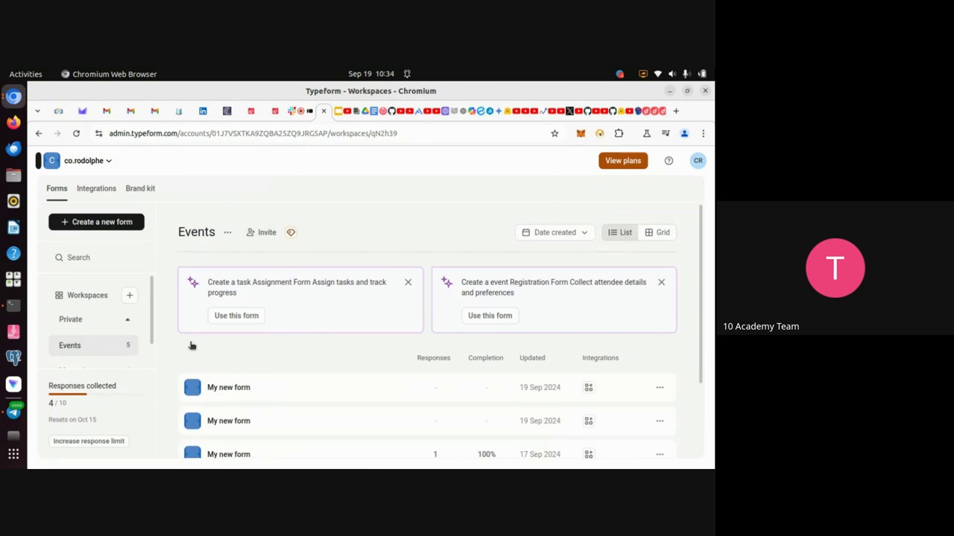
{"action": "scroll", "coordinate": [268, 417], "scroll_direction": "down", "scroll_amount": 1}
{"action": "scroll", "coordinate": [273, 423], "scroll_direction": "down", "scroll_amount": 3}
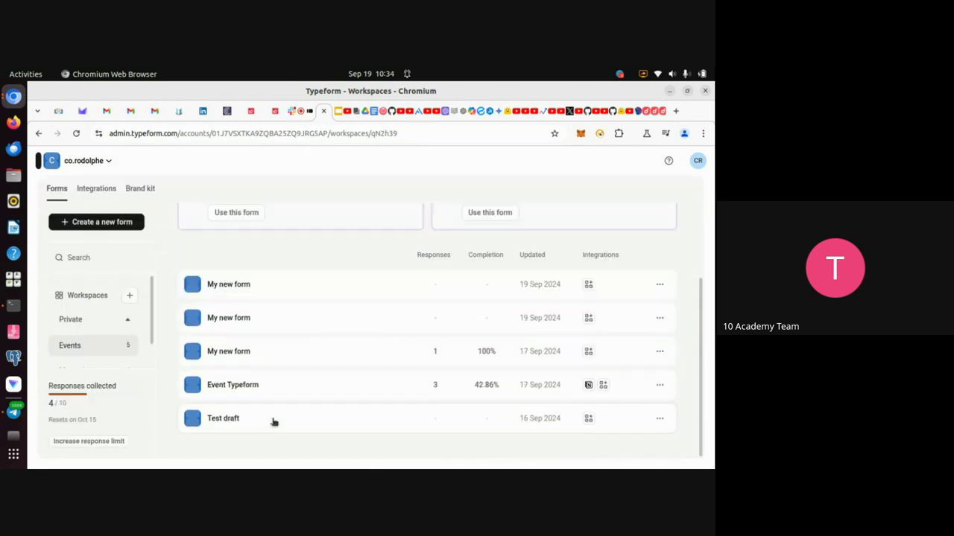
{"action": "left_click", "coordinate": [270, 316]}
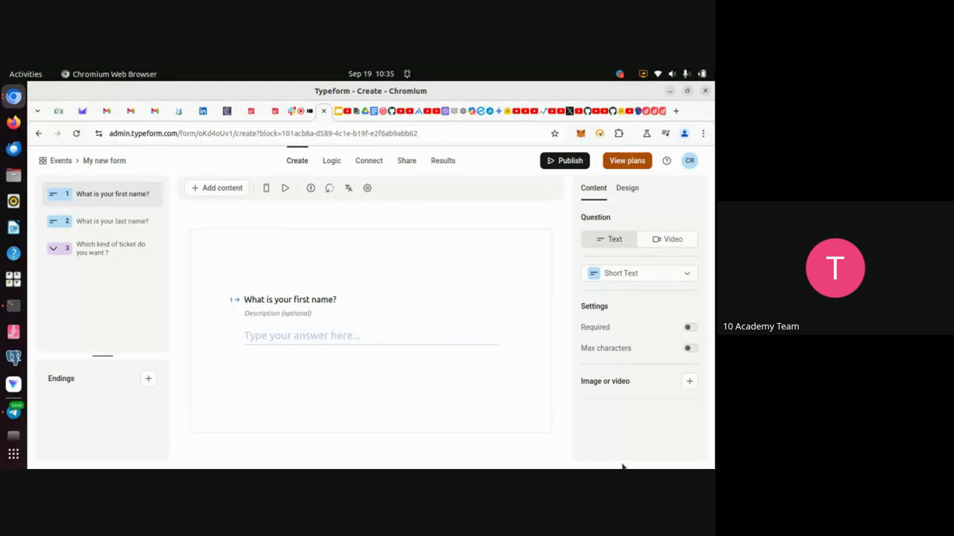
Open the form's Design settings and show the Themes Gallery.
{"action": "left_click", "coordinate": [627, 191]}
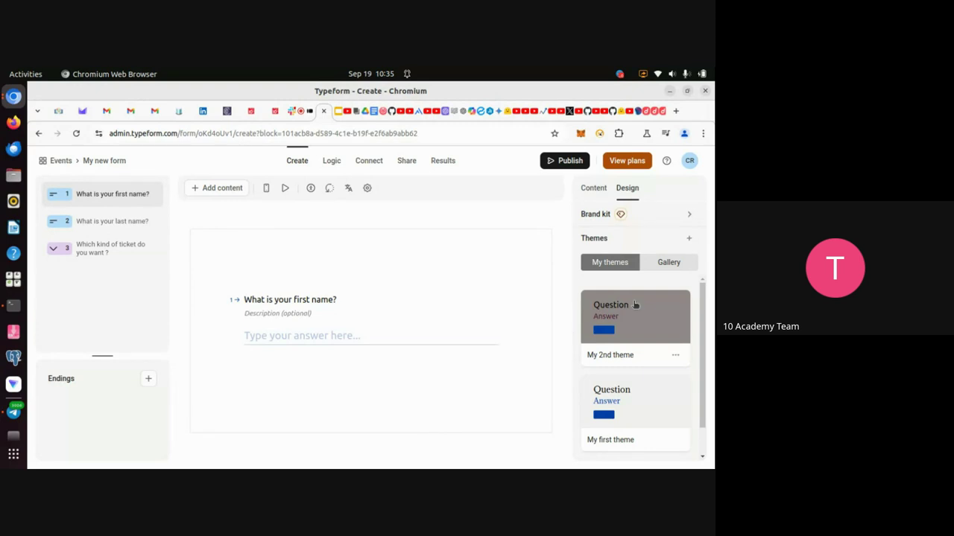
{"action": "left_click", "coordinate": [667, 266]}
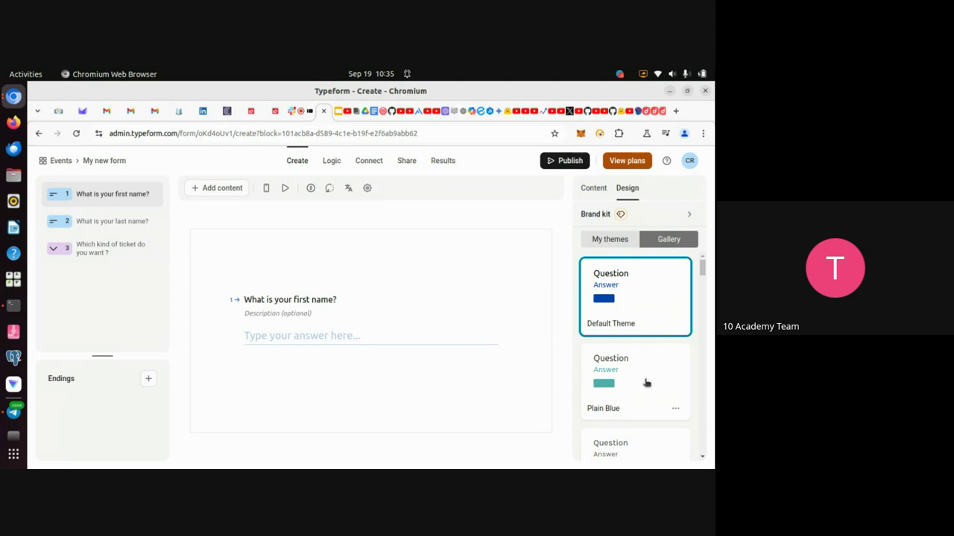
Try the Plain Blue, Plain Dark, then Barceloneta themes, dismissing the premium-features notice.
{"action": "left_click", "coordinate": [646, 382]}
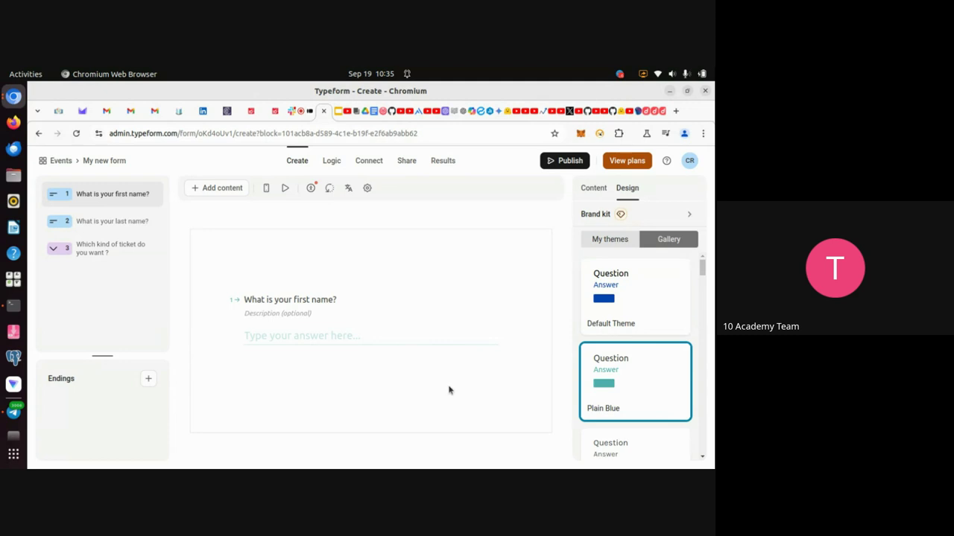
{"action": "scroll", "coordinate": [639, 390], "scroll_direction": "down", "scroll_amount": 3}
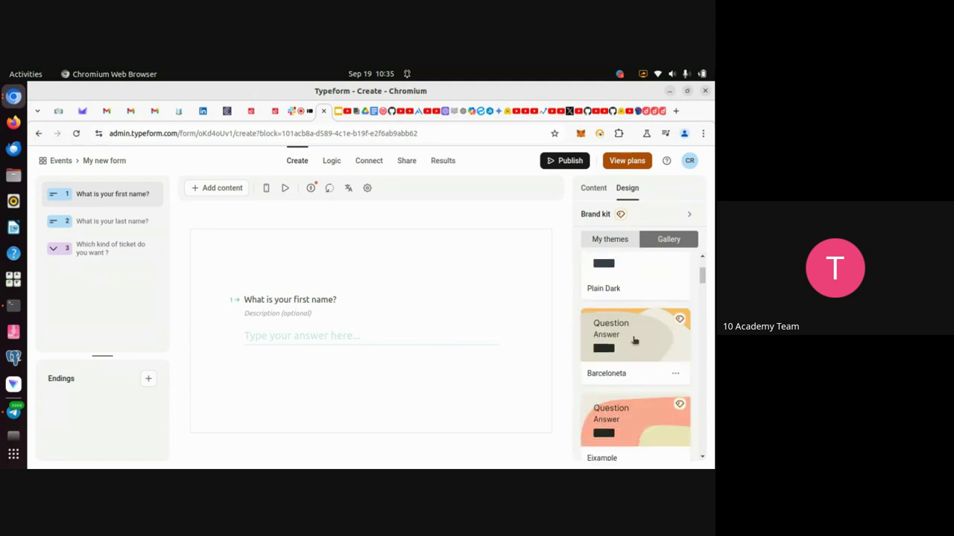
{"action": "left_click", "coordinate": [637, 284]}
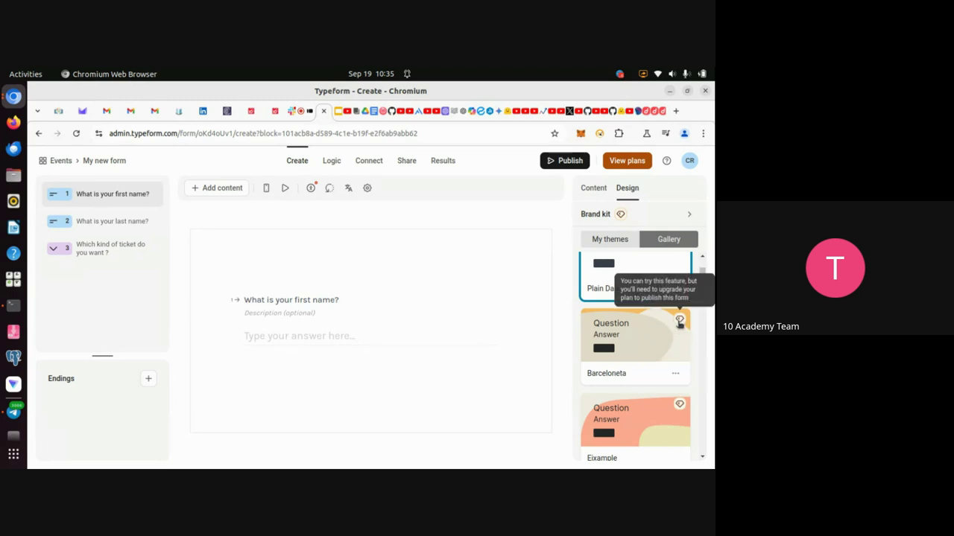
{"action": "left_click", "coordinate": [648, 348]}
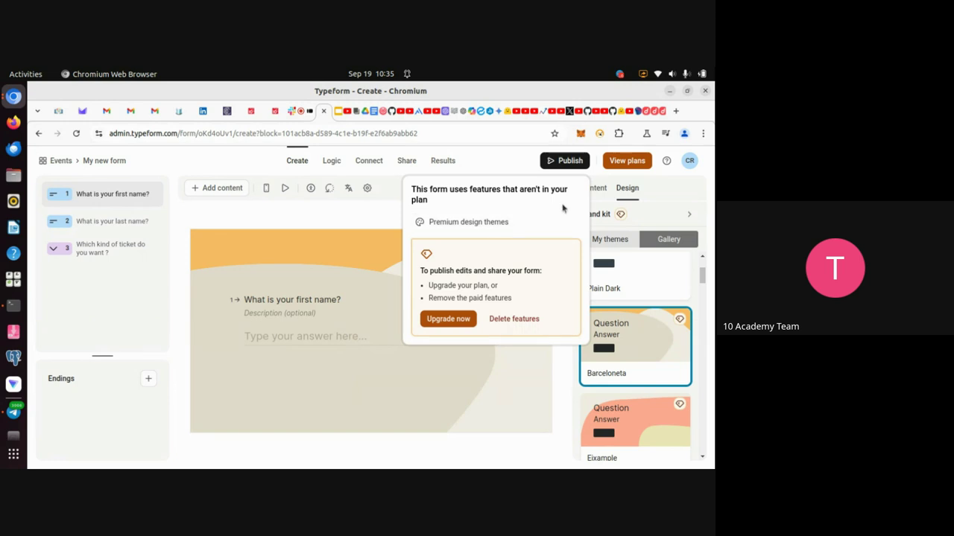
{"action": "left_click", "coordinate": [481, 404]}
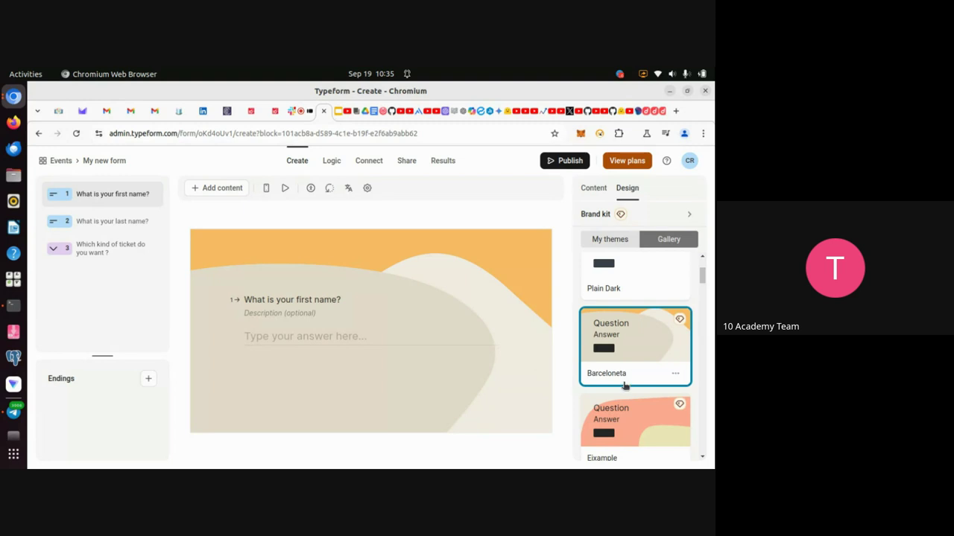
{"action": "scroll", "coordinate": [626, 385], "scroll_direction": "up", "scroll_amount": 4}
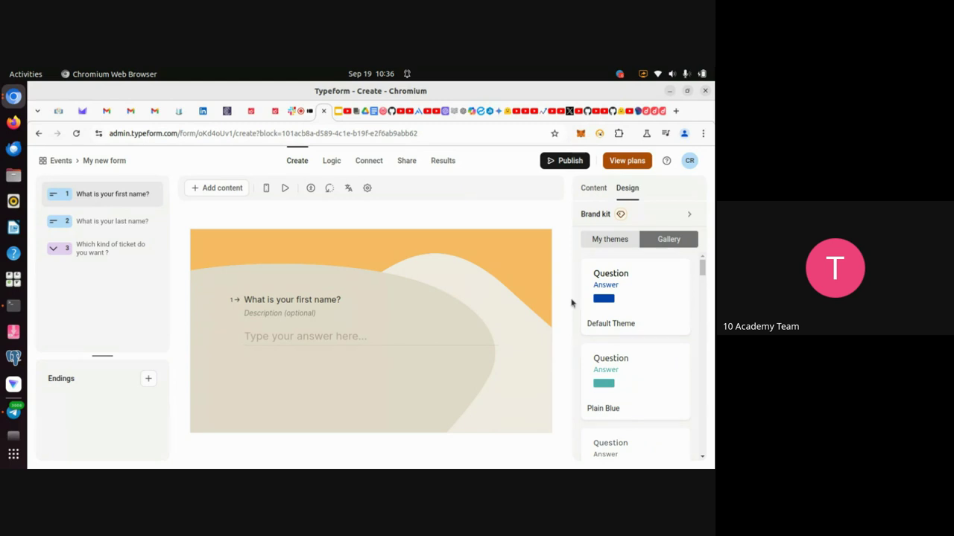
Create a new custom theme 'My theme' under My themes and start adding a background image.
{"action": "left_click", "coordinate": [602, 242]}
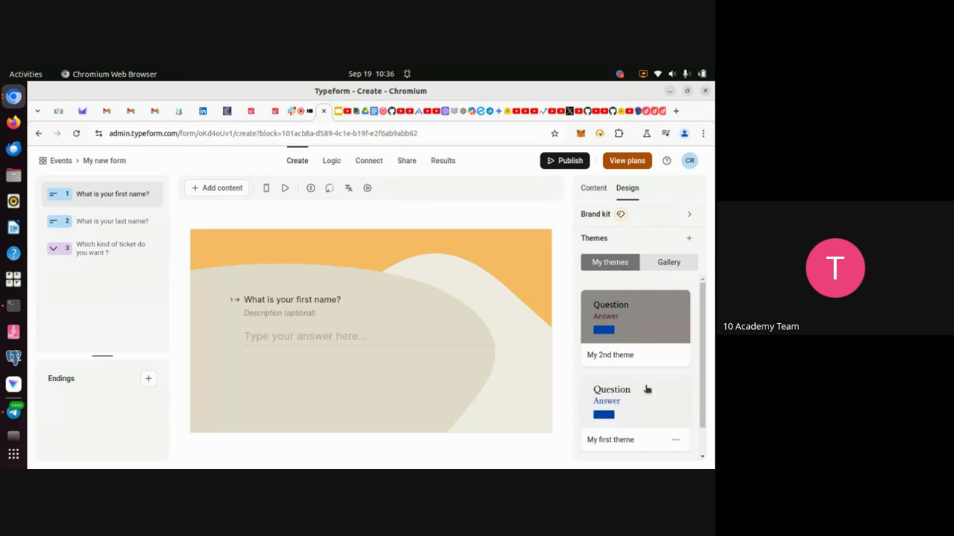
{"action": "scroll", "coordinate": [645, 385], "scroll_direction": "down", "scroll_amount": 1}
{"action": "scroll", "coordinate": [645, 385], "scroll_direction": "up", "scroll_amount": 1}
{"action": "left_click", "coordinate": [690, 239]}
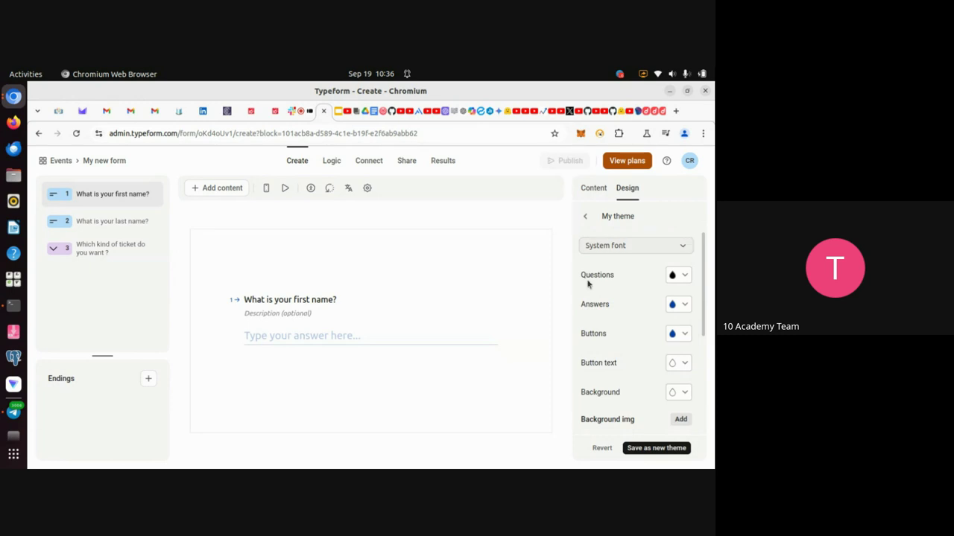
{"action": "scroll", "coordinate": [629, 383], "scroll_direction": "down", "scroll_amount": 4}
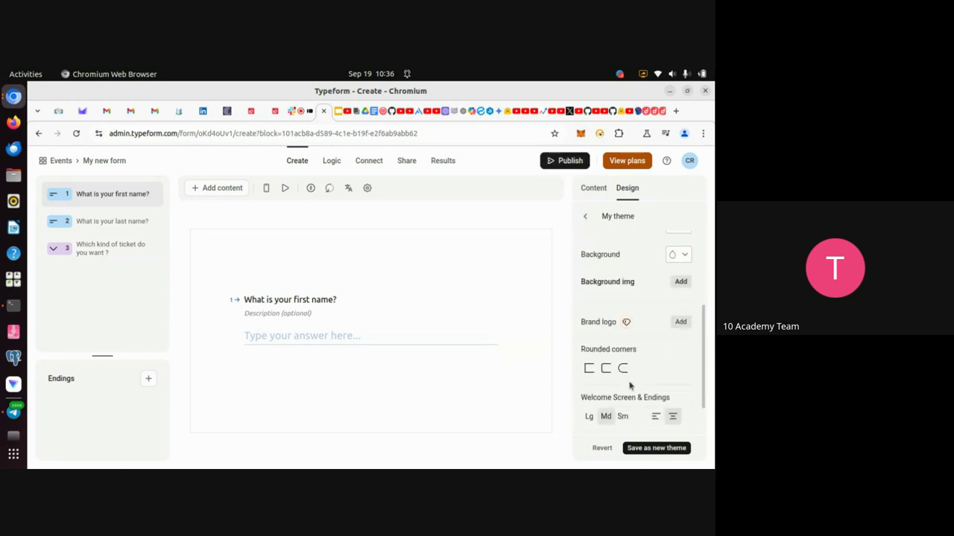
{"action": "scroll", "coordinate": [630, 385], "scroll_direction": "up", "scroll_amount": 5}
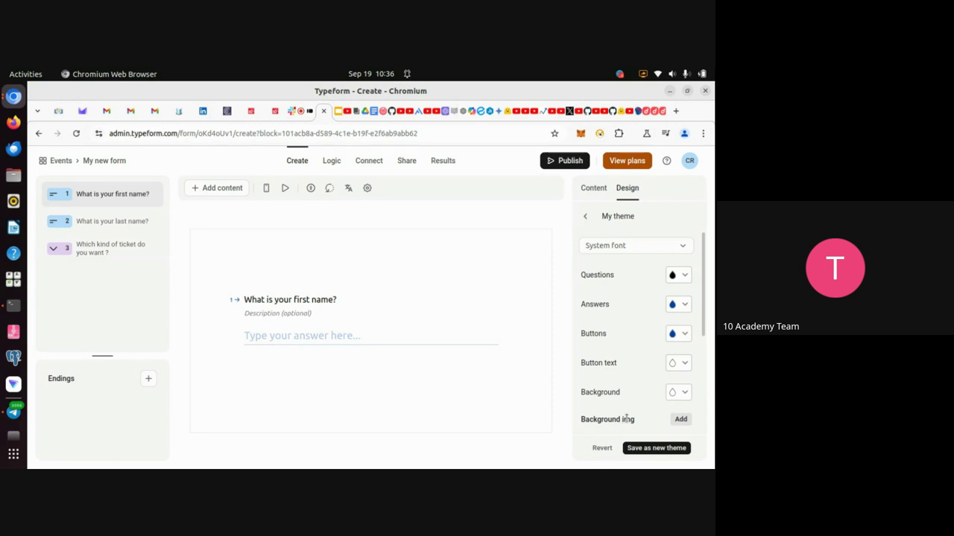
{"action": "left_click", "coordinate": [680, 420]}
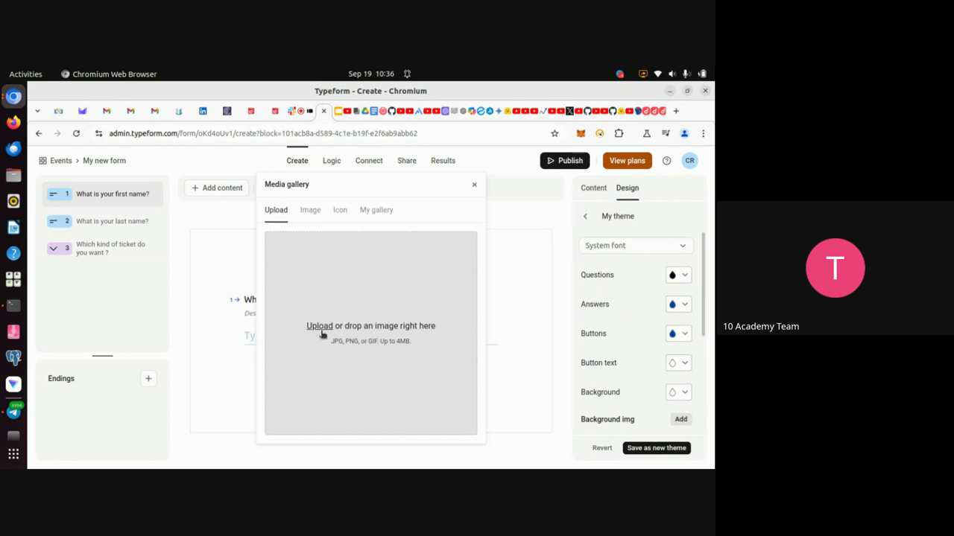
Set the theme background to the rocky-beach Unsplash photo from the Image tab.
{"action": "left_click", "coordinate": [311, 211]}
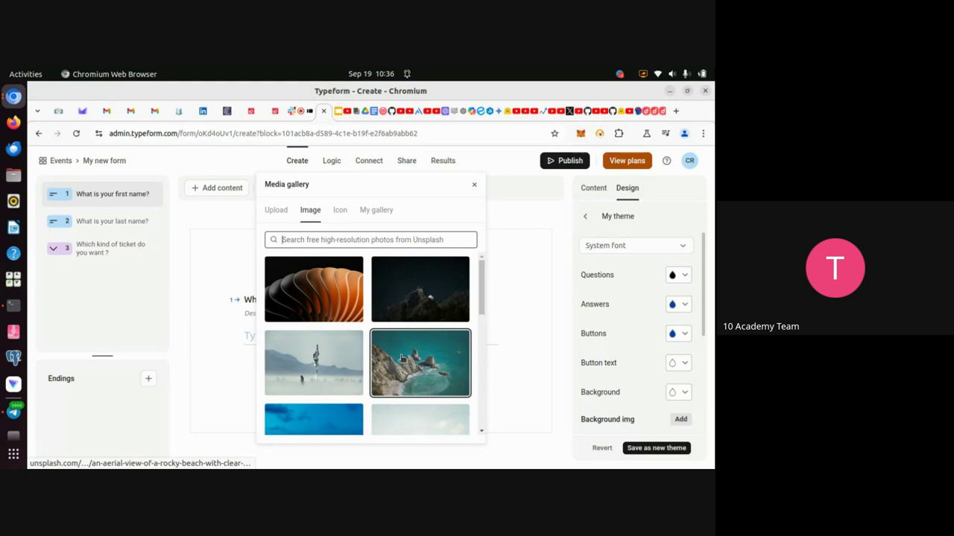
{"action": "left_click", "coordinate": [435, 362]}
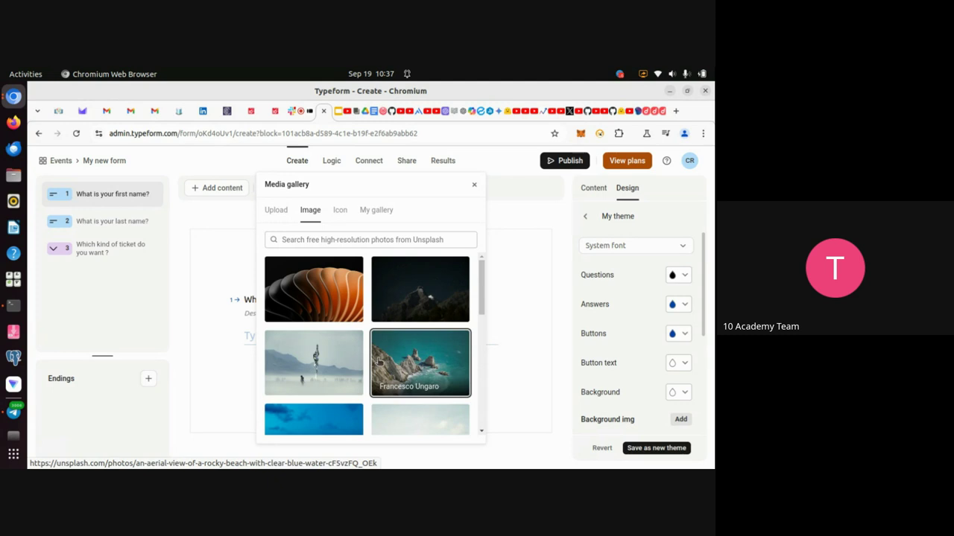
{"action": "left_click", "coordinate": [474, 184]}
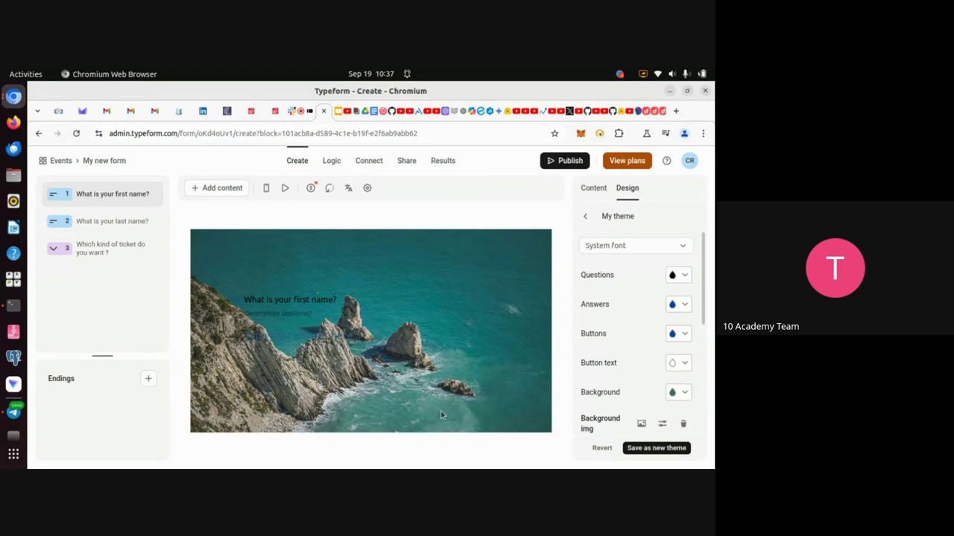
Set the button text colour to muted gold #C4B06C.
{"action": "left_click", "coordinate": [685, 364]}
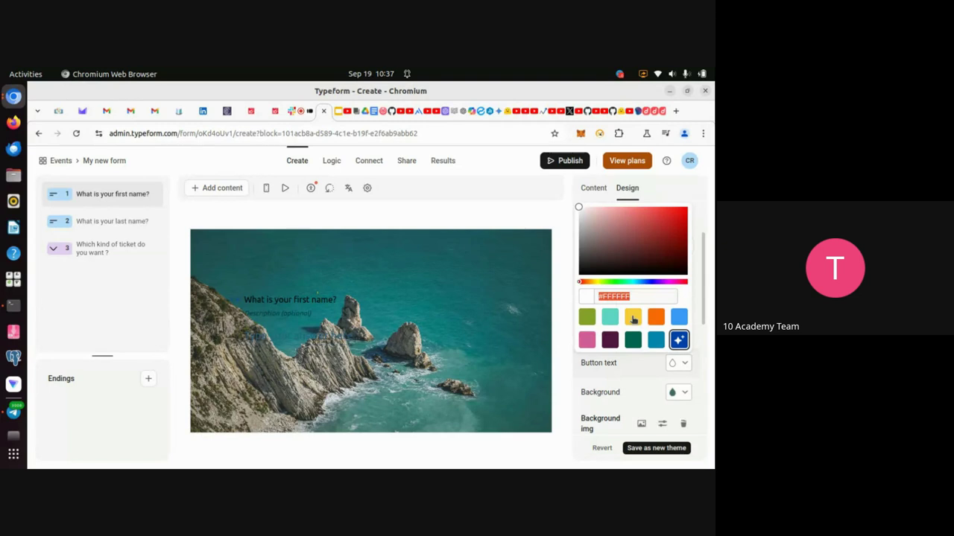
{"action": "left_click", "coordinate": [632, 319]}
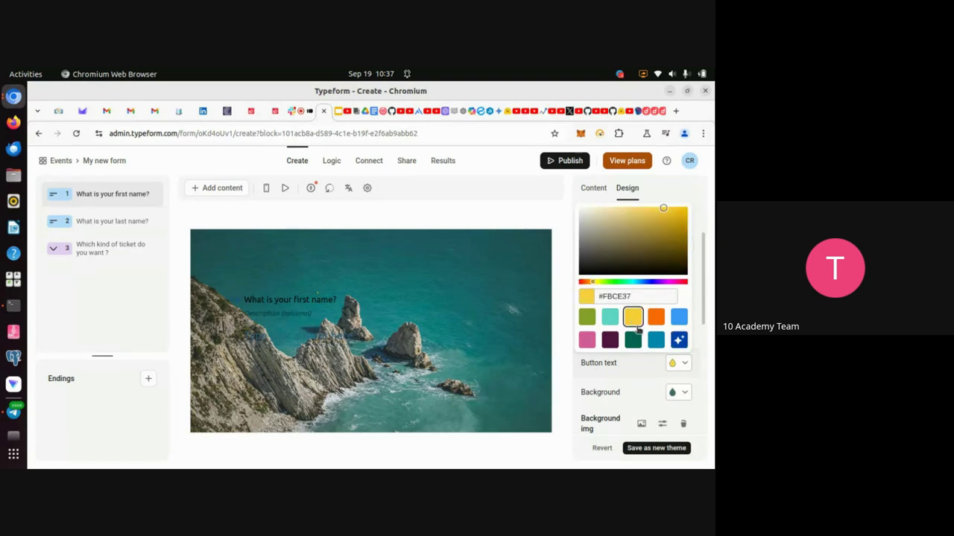
{"action": "left_click", "coordinate": [627, 223]}
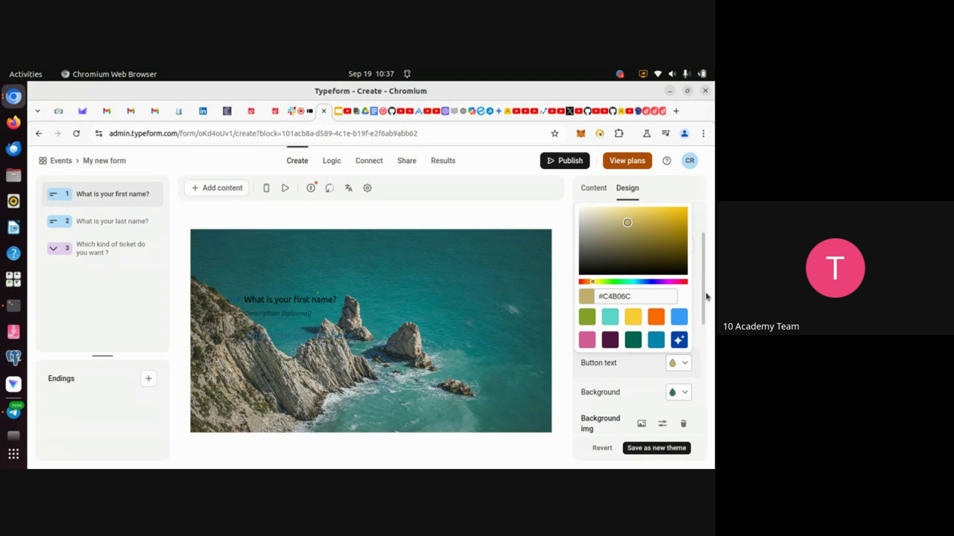
{"action": "left_click", "coordinate": [697, 212]}
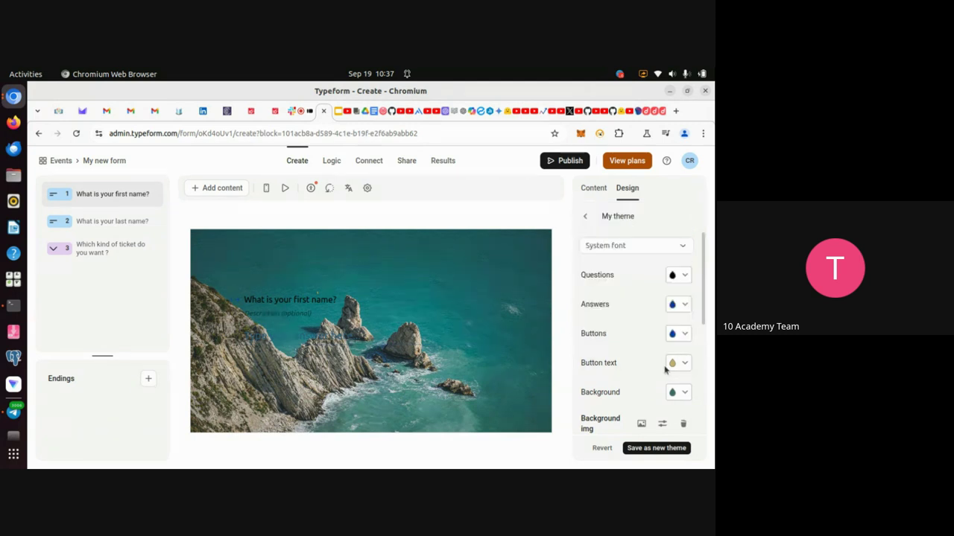
Remove the background image, lighten the background to #F4F7F7, and save as a new theme.
{"action": "left_click", "coordinate": [683, 426]}
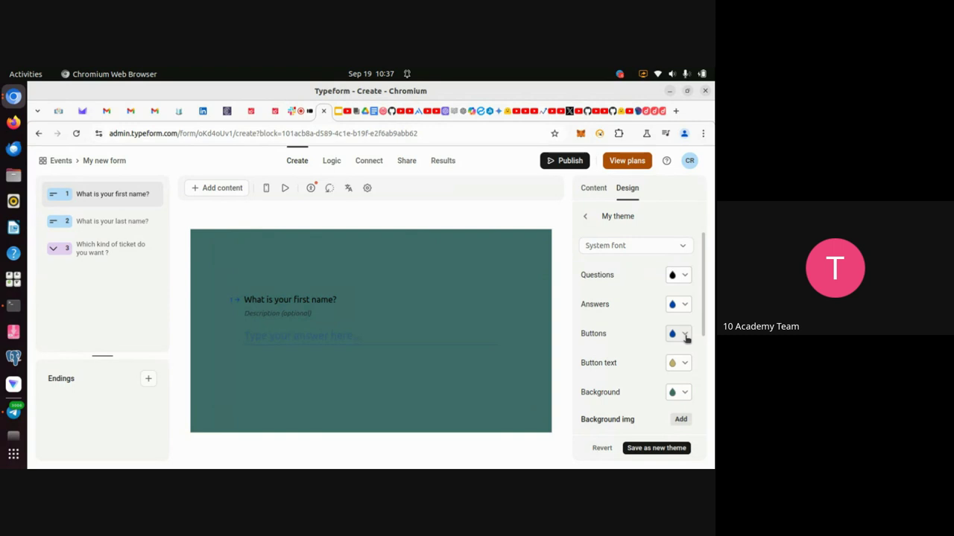
{"action": "left_click", "coordinate": [686, 394]}
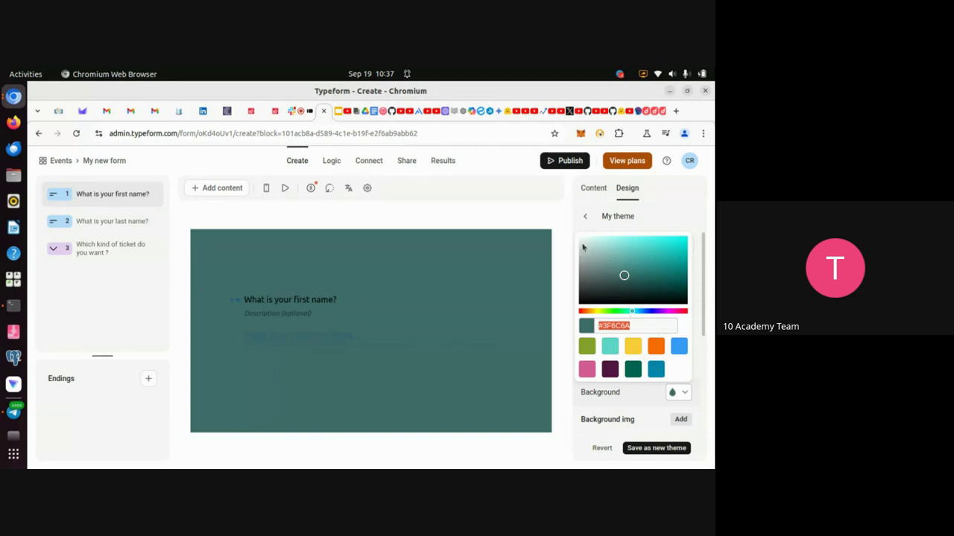
{"action": "left_click_drag", "start_coordinate": [583, 246], "coordinate": [580, 239]}
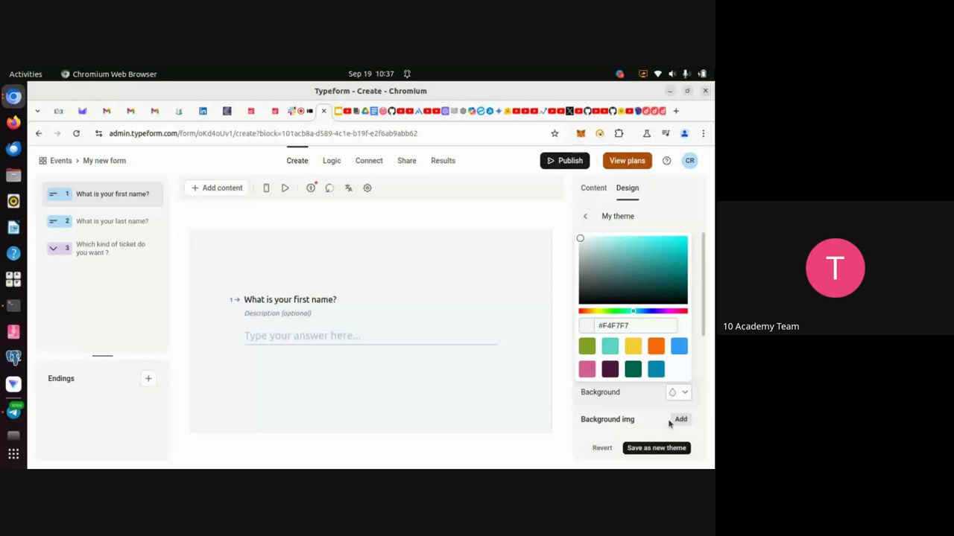
{"action": "left_click", "coordinate": [657, 450]}
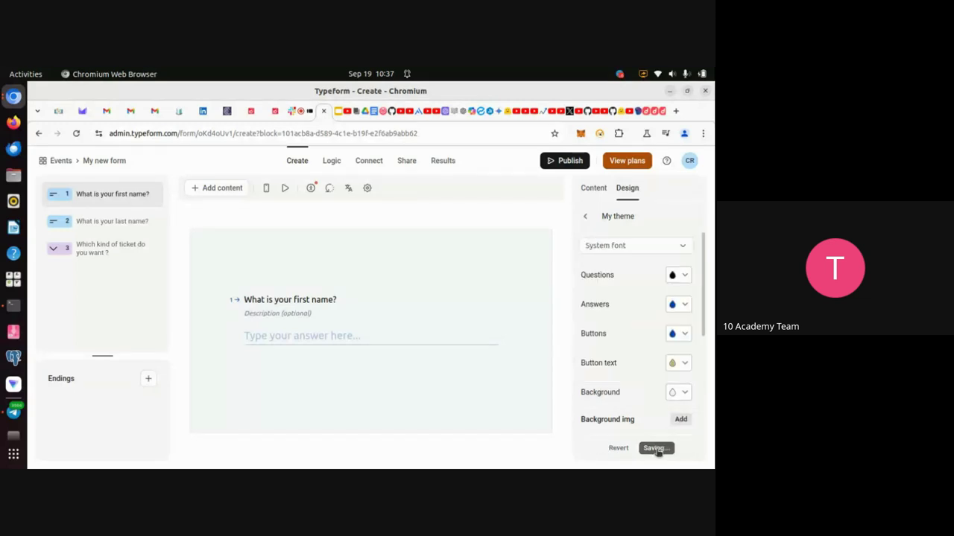
Make the buttons teal and save the theme change.
{"action": "left_click", "coordinate": [685, 336]}
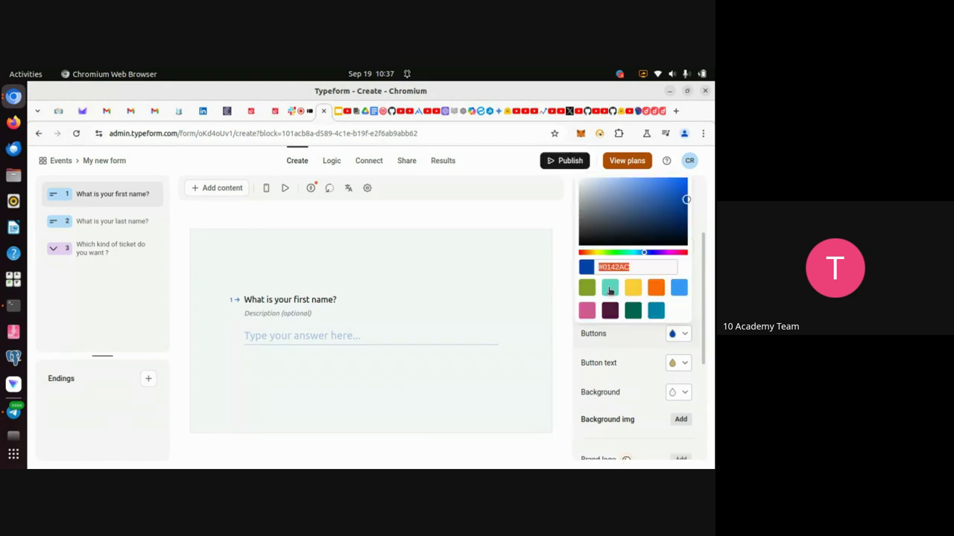
{"action": "left_click", "coordinate": [610, 290]}
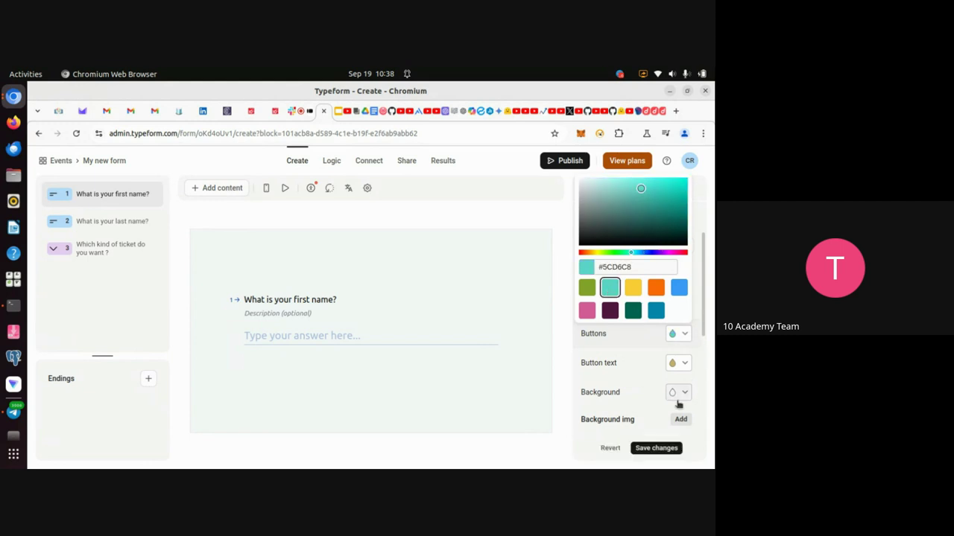
{"action": "left_click", "coordinate": [665, 448]}
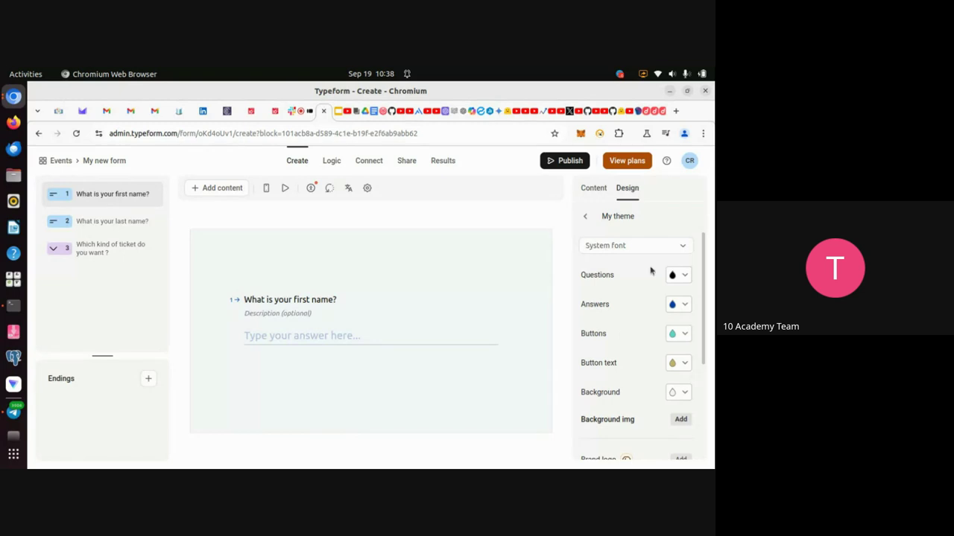
{"action": "scroll", "coordinate": [604, 400], "scroll_direction": "down", "scroll_amount": 3}
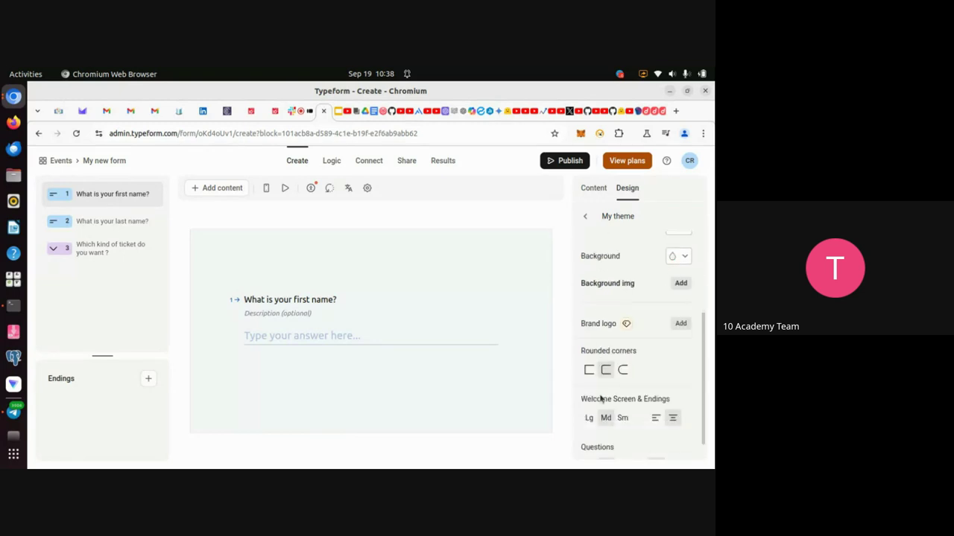
{"action": "scroll", "coordinate": [599, 398], "scroll_direction": "up", "scroll_amount": 3}
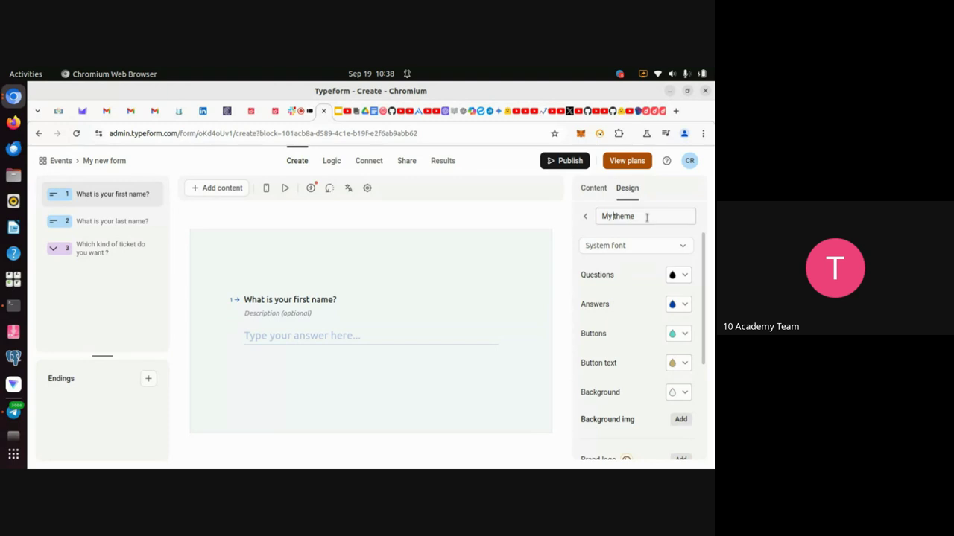
Insert '3rd' into the title to rename the theme 'My 3rd theme', then save.
{"action": "type", "text": "3"}
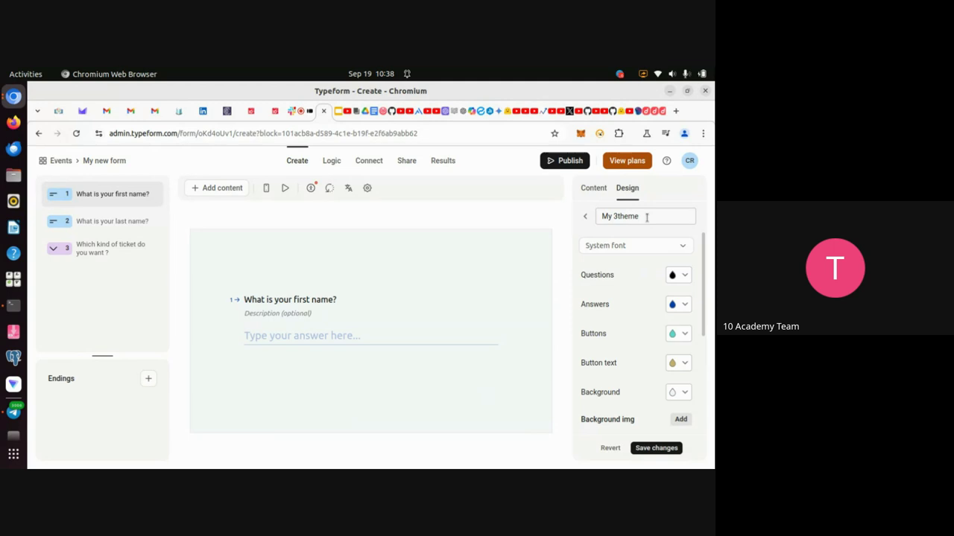
{"action": "type", "text": "rd"}
{"action": "left_click", "coordinate": [651, 450]}
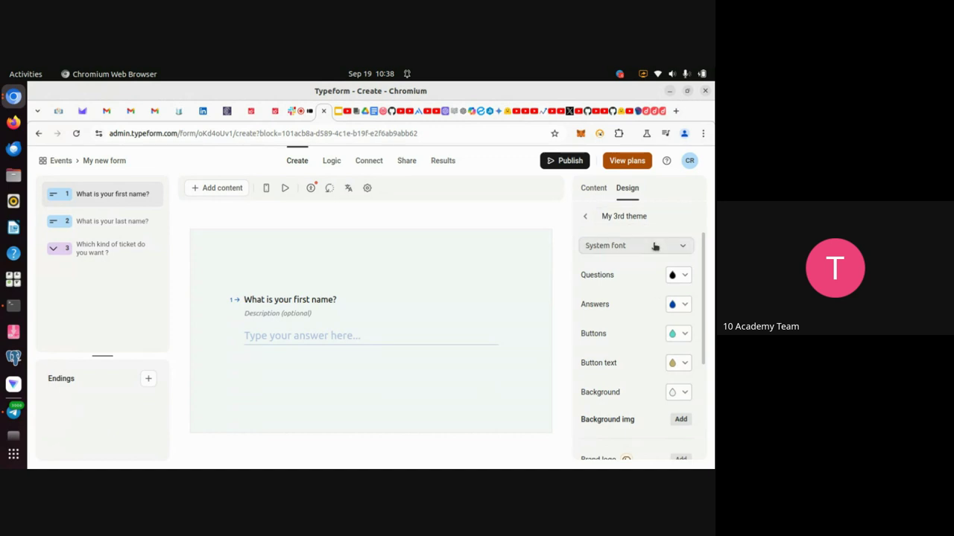
{"action": "scroll", "coordinate": [640, 444], "scroll_direction": "down", "scroll_amount": 3}
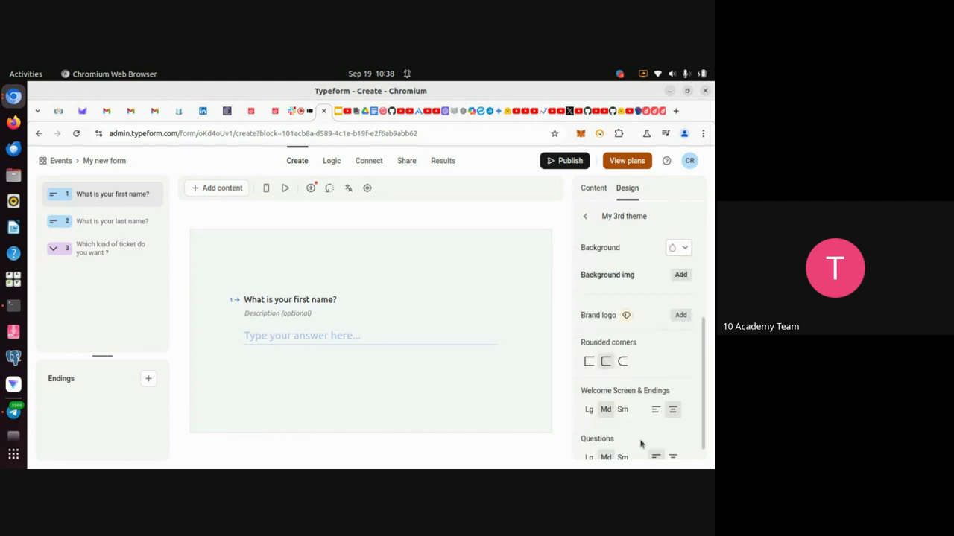
{"action": "scroll", "coordinate": [640, 444], "scroll_direction": "up", "scroll_amount": 3}
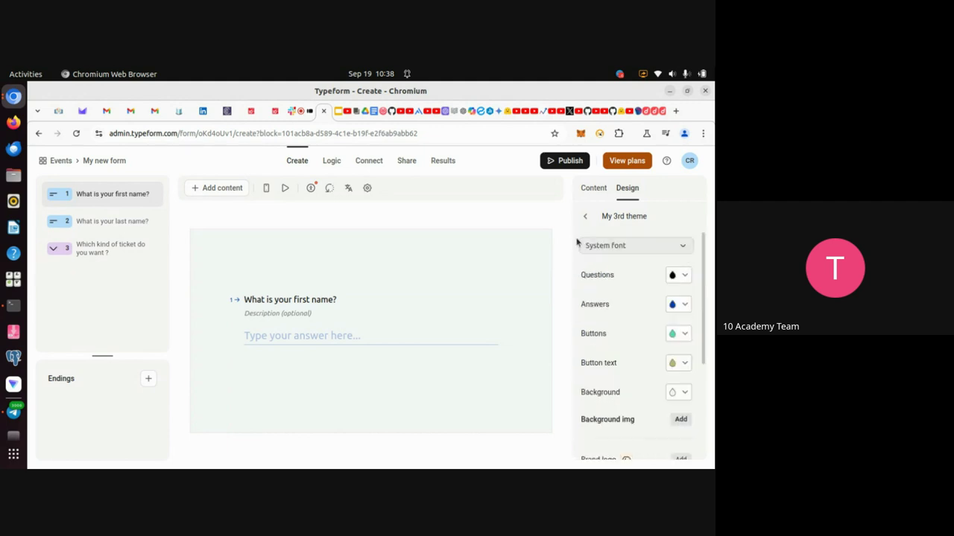
Go from the first question's Content settings back to the My themes list.
{"action": "left_click", "coordinate": [586, 194]}
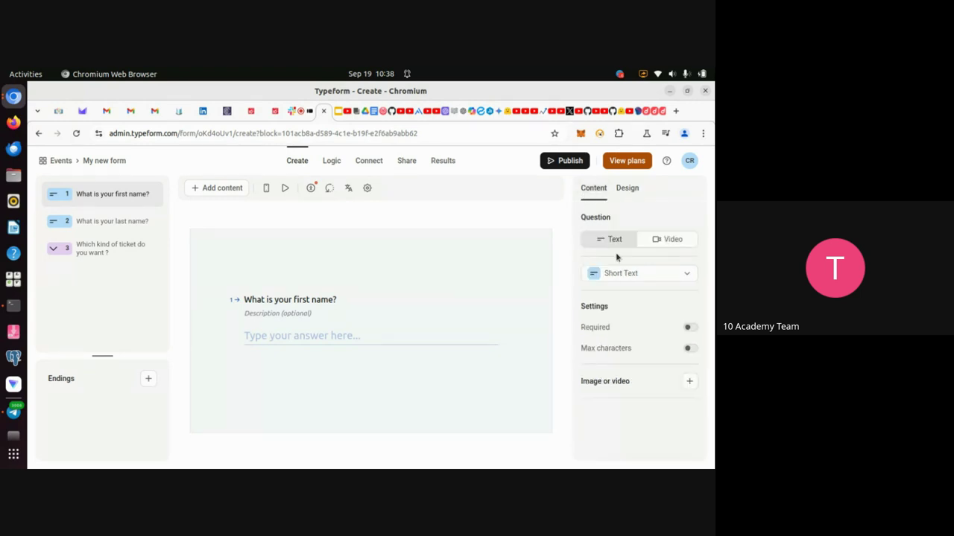
{"action": "left_click", "coordinate": [625, 192]}
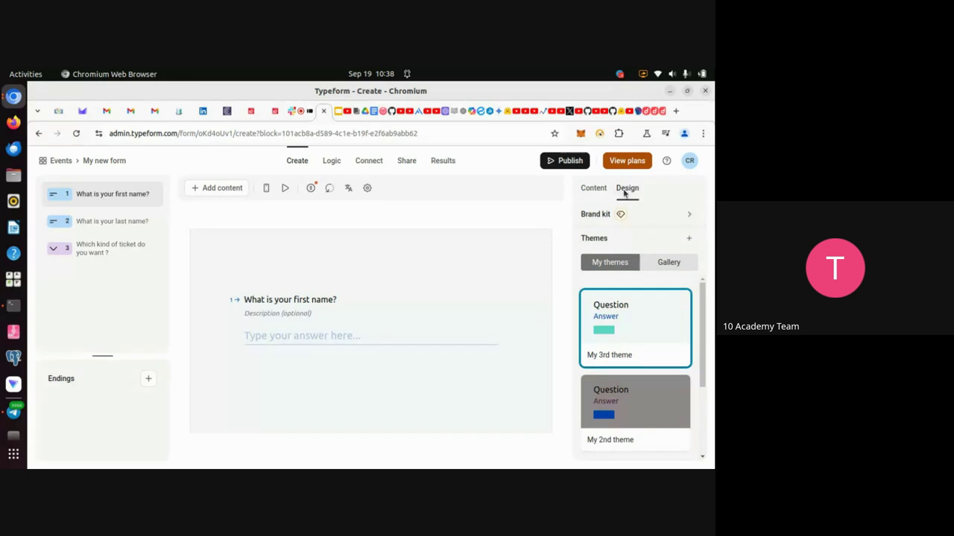
{"action": "scroll", "coordinate": [664, 373], "scroll_direction": "down", "scroll_amount": 3}
{"action": "scroll", "coordinate": [664, 372], "scroll_direction": "up", "scroll_amount": 3}
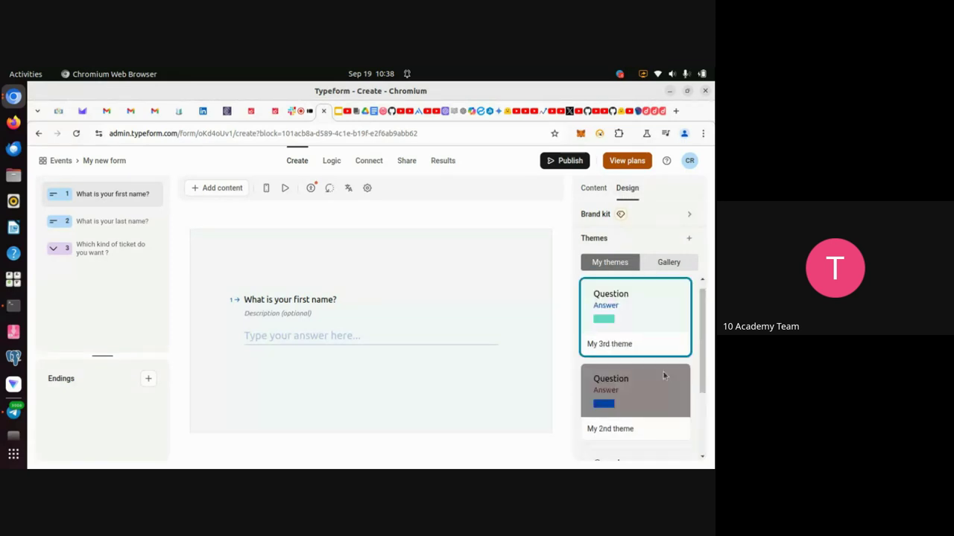
{"action": "scroll", "coordinate": [663, 375], "scroll_direction": "down", "scroll_amount": 3}
{"action": "scroll", "coordinate": [664, 375], "scroll_direction": "up", "scroll_amount": 3}
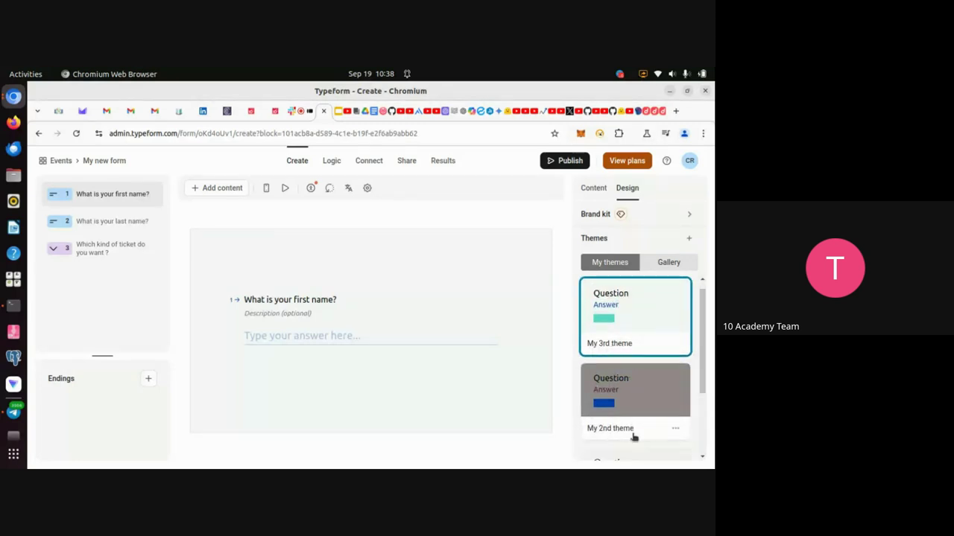
{"action": "scroll", "coordinate": [632, 434], "scroll_direction": "down", "scroll_amount": 3}
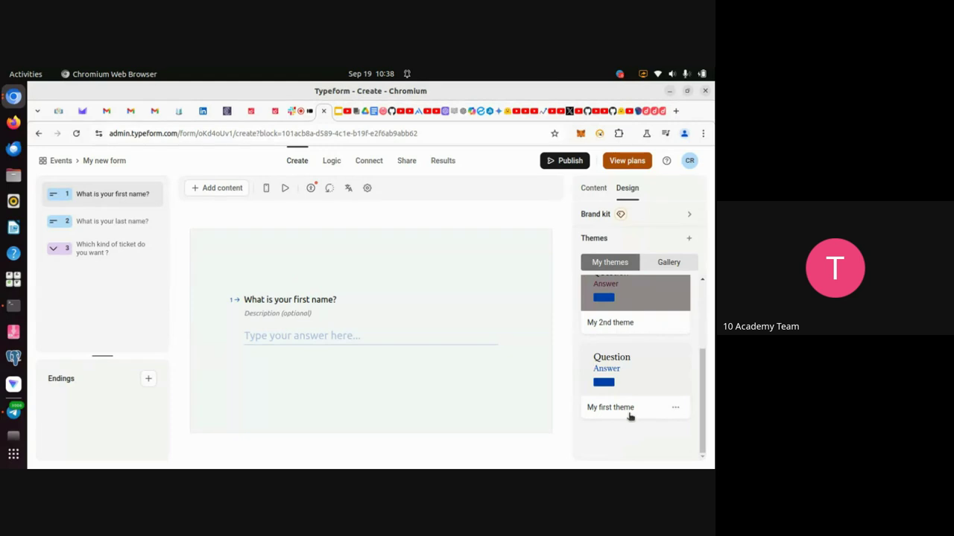
{"action": "scroll", "coordinate": [637, 348], "scroll_direction": "up", "scroll_amount": 2}
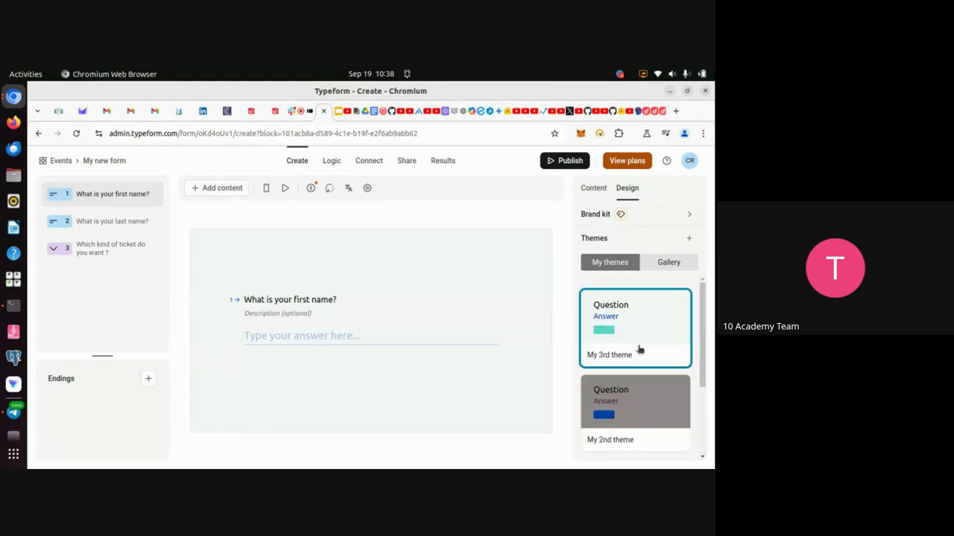
Apply My 2nd theme for its grey background, then move to the Google Meet call.
{"action": "left_click", "coordinate": [644, 401]}
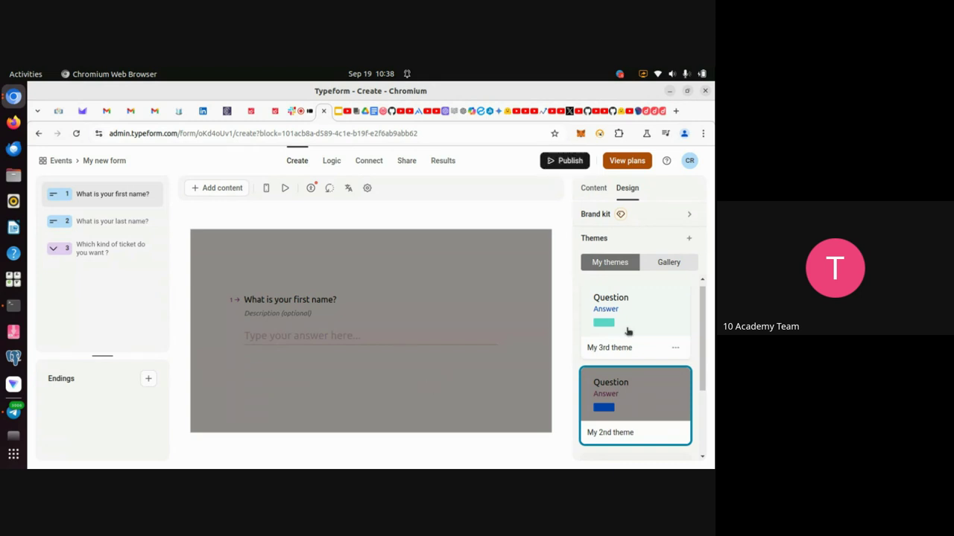
{"action": "scroll", "coordinate": [640, 330], "scroll_direction": "up", "scroll_amount": 1}
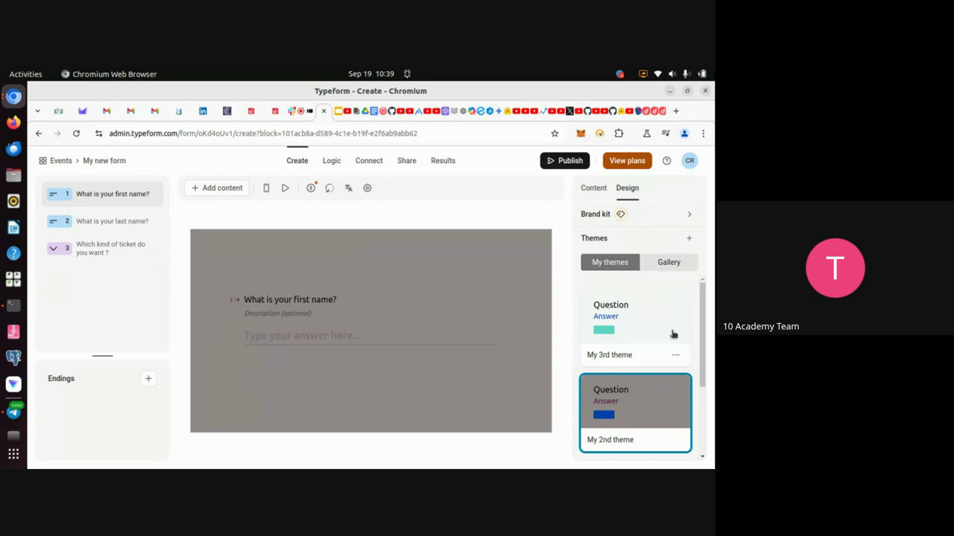
{"action": "left_click", "coordinate": [310, 113]}
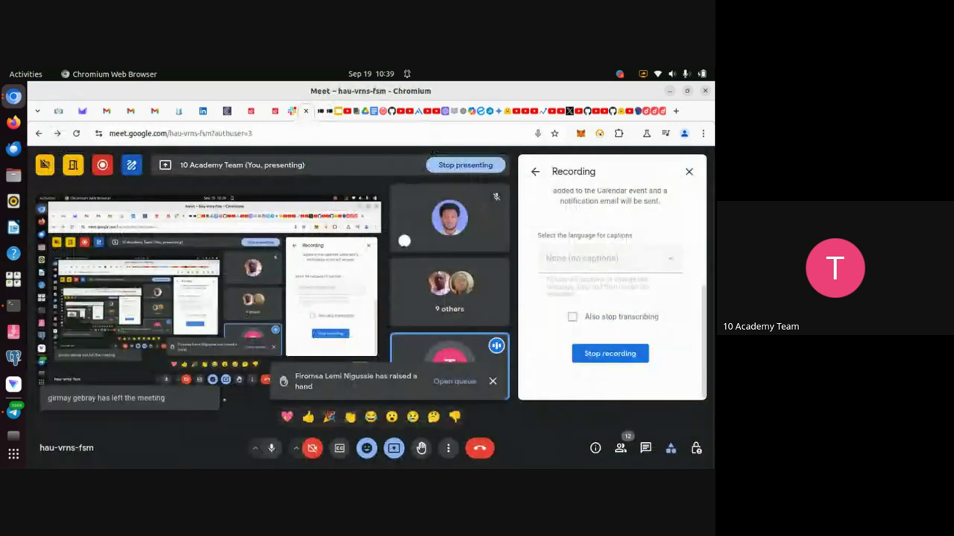
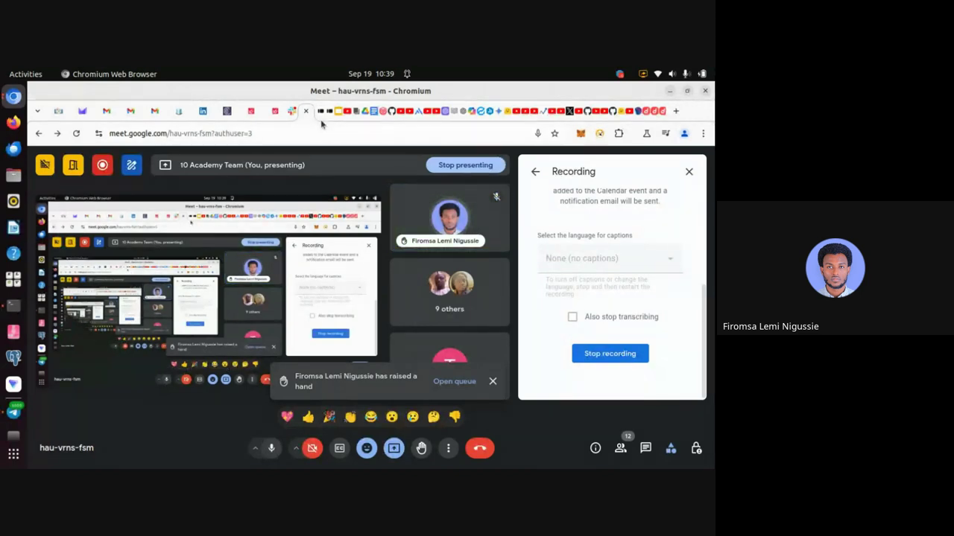
In the Typeform editor, apply the My 3rd theme so the question preview turns light green.
{"action": "mouse_move", "coordinate": [322, 121]}
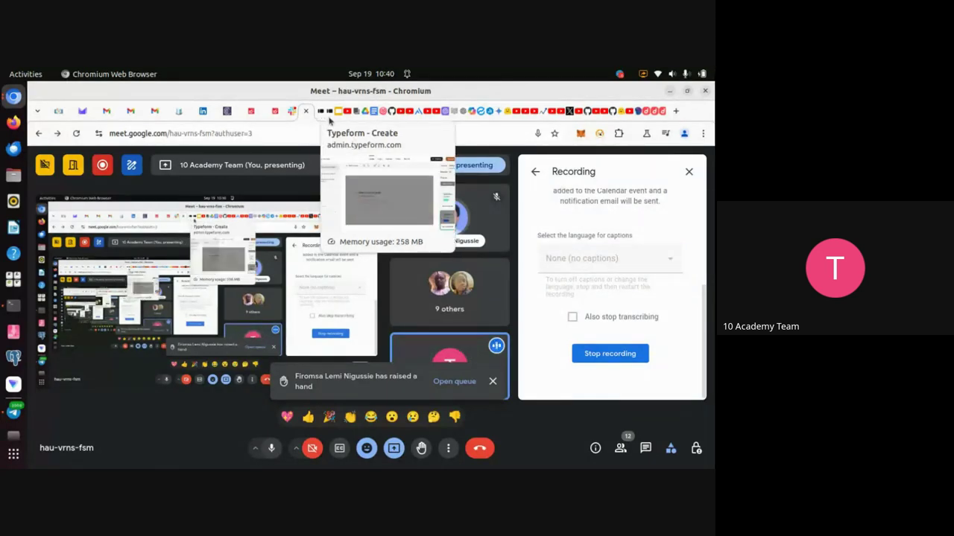
{"action": "left_click", "coordinate": [329, 115]}
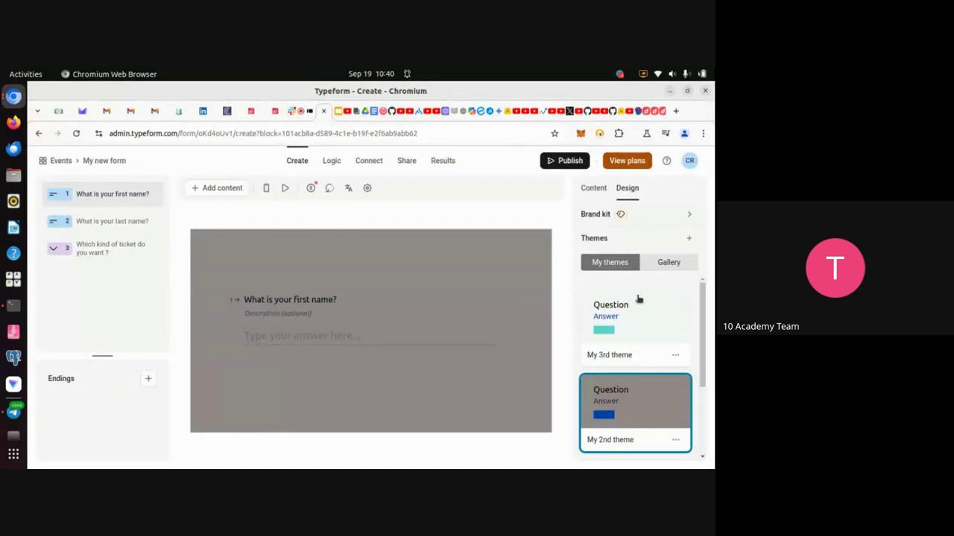
{"action": "scroll", "coordinate": [639, 299], "scroll_direction": "down", "scroll_amount": 3}
{"action": "scroll", "coordinate": [639, 299], "scroll_direction": "up", "scroll_amount": 3}
{"action": "left_click", "coordinate": [589, 192]}
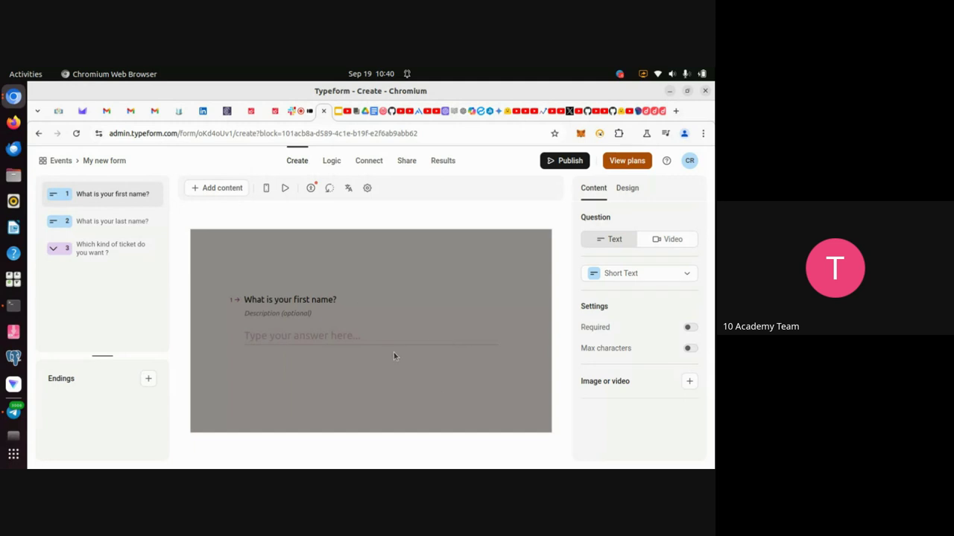
{"action": "left_click", "coordinate": [634, 192]}
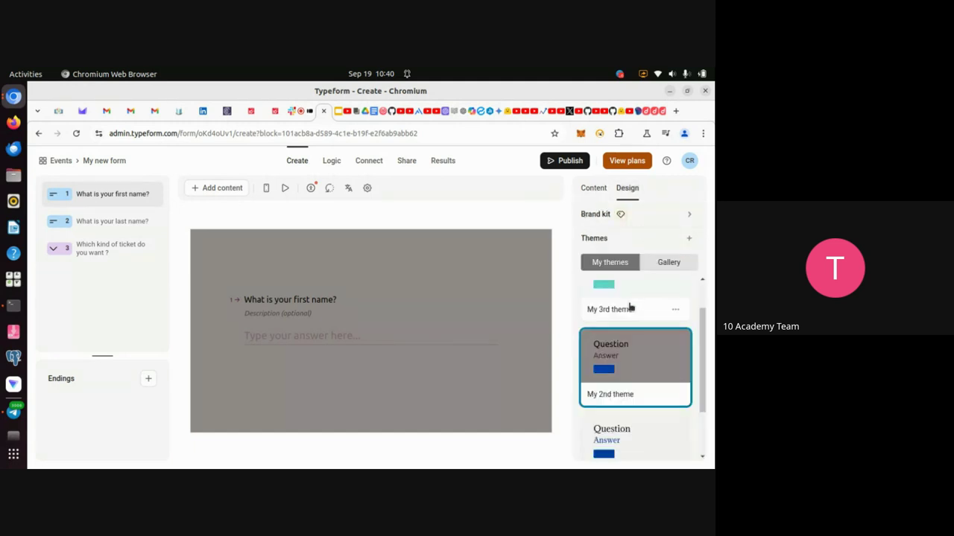
{"action": "left_click", "coordinate": [631, 307]}
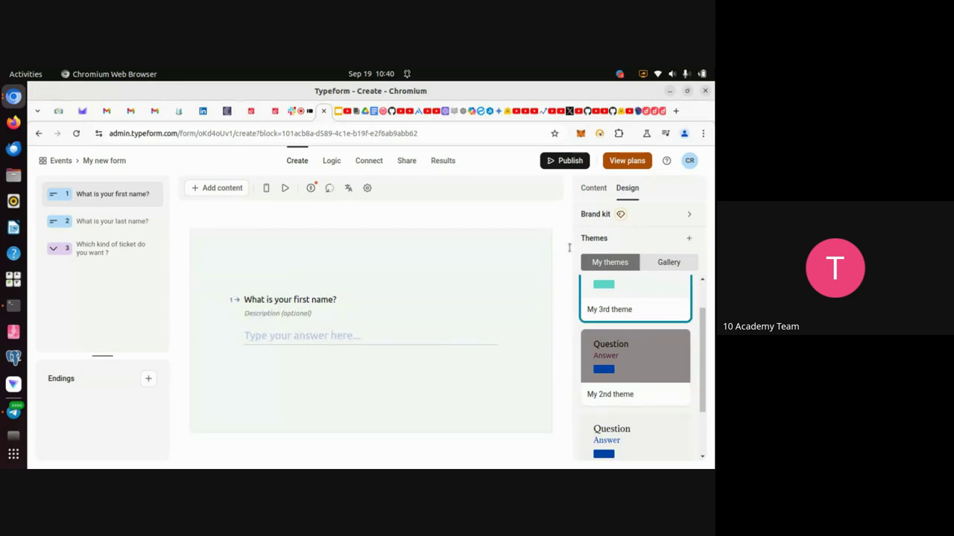
{"action": "left_click", "coordinate": [590, 190]}
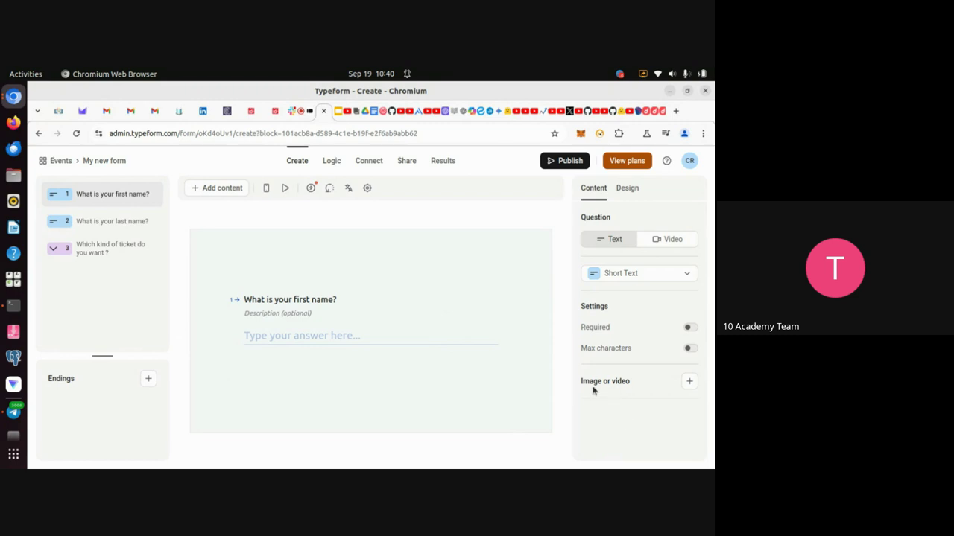
Search the free photo gallery for 'passport' and add a passport photo to the first name question.
{"action": "left_click", "coordinate": [689, 383]}
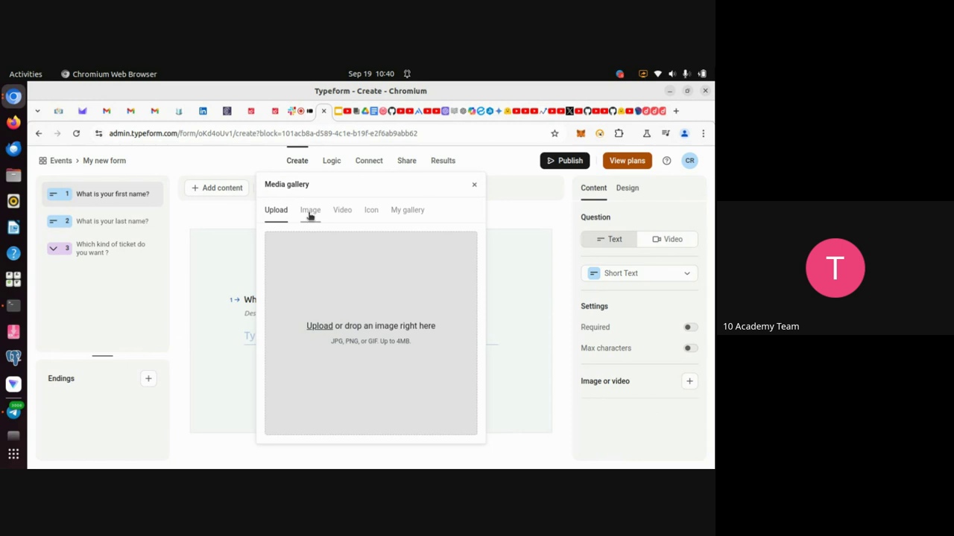
{"action": "left_click", "coordinate": [310, 212]}
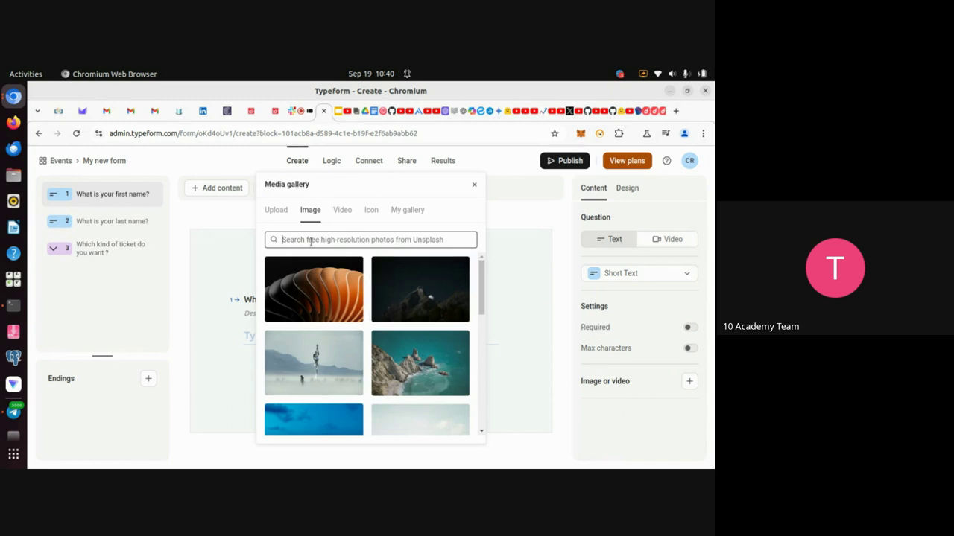
{"action": "type", "text": "p"}
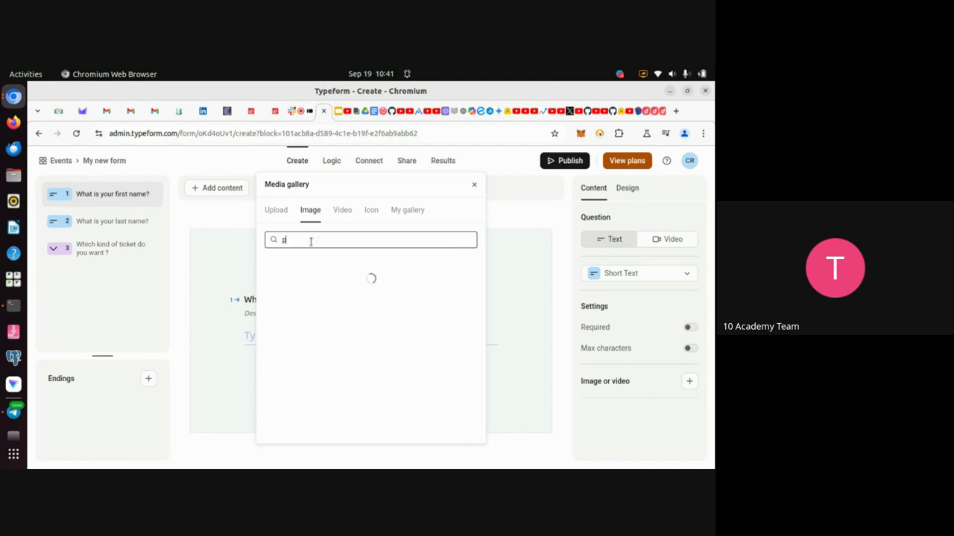
{"action": "type", "text": "assport"}
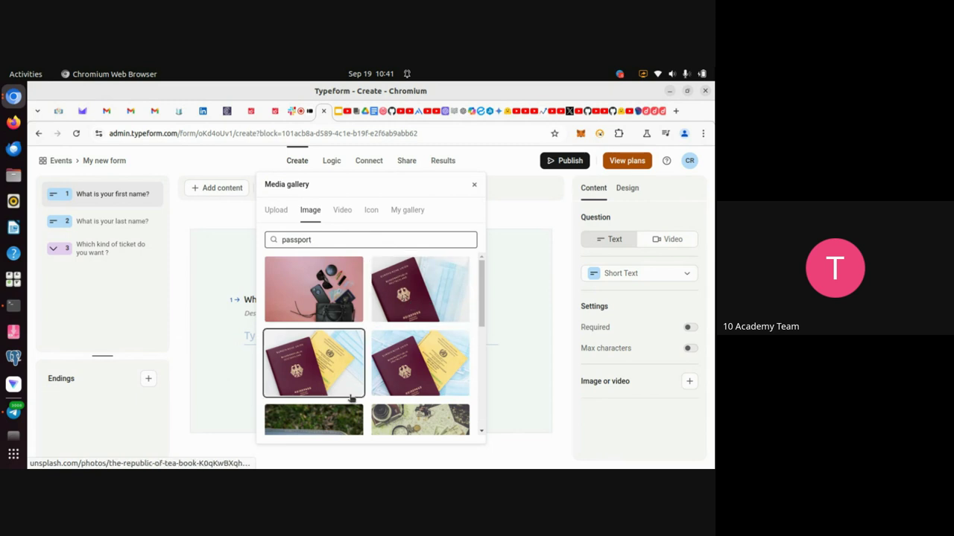
{"action": "scroll", "coordinate": [321, 364], "scroll_direction": "down", "scroll_amount": 3}
{"action": "scroll", "coordinate": [351, 398], "scroll_direction": "down", "scroll_amount": 2}
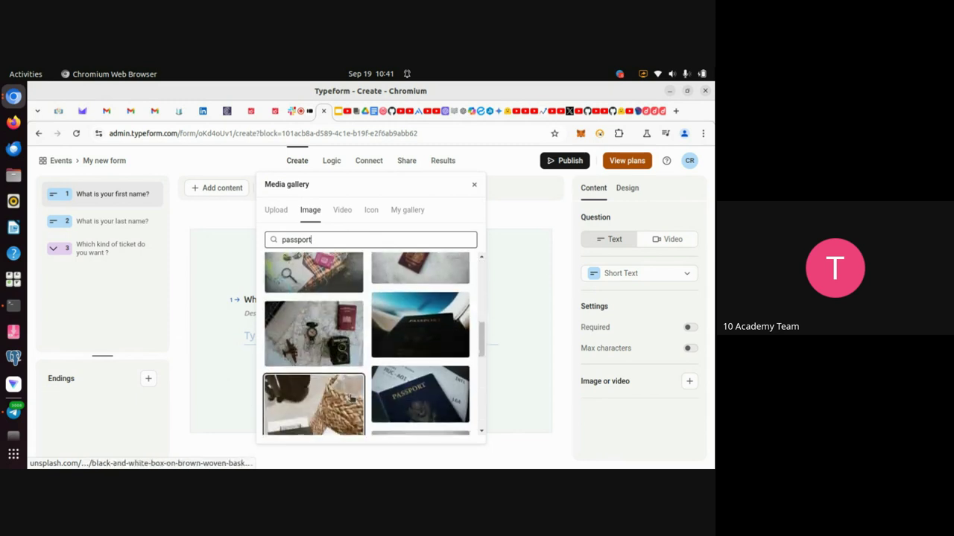
{"action": "left_click", "coordinate": [407, 382]}
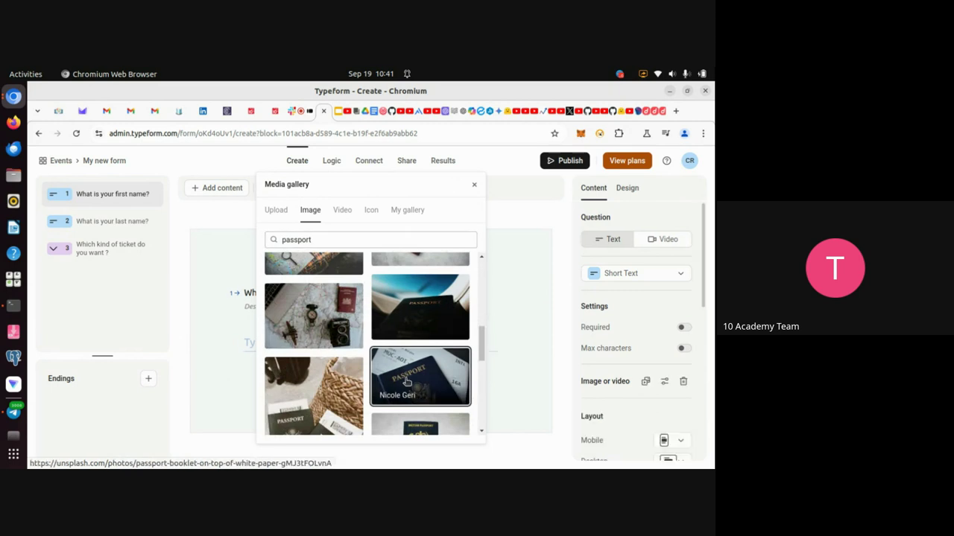
{"action": "left_click", "coordinate": [473, 187]}
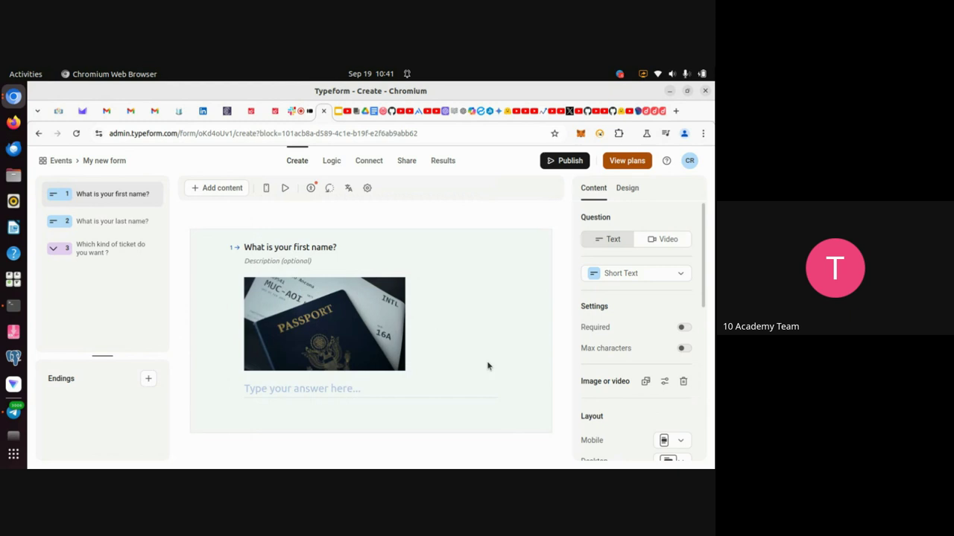
Try the desktop and mobile image layouts, with the image beside, above and below the question.
{"action": "scroll", "coordinate": [648, 391], "scroll_direction": "down", "scroll_amount": 2}
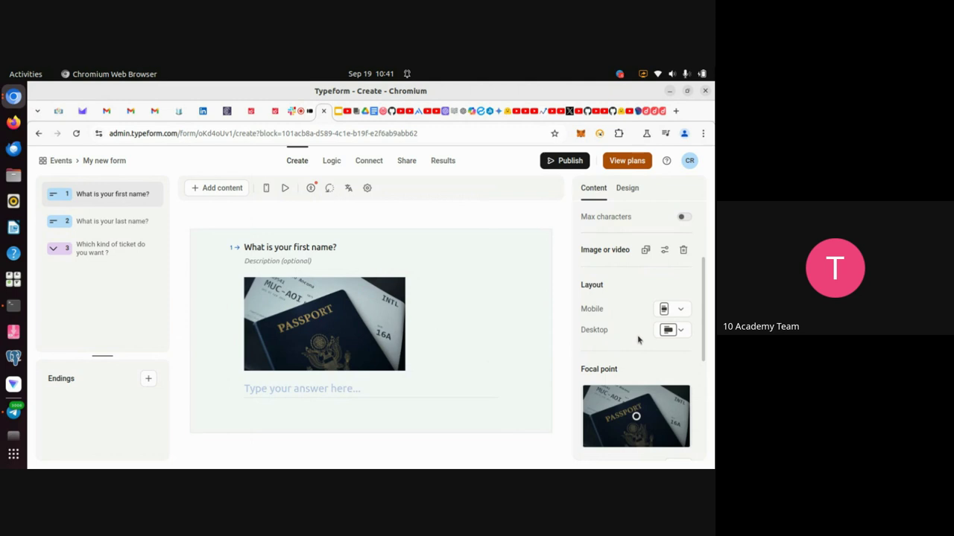
{"action": "left_click", "coordinate": [681, 332]}
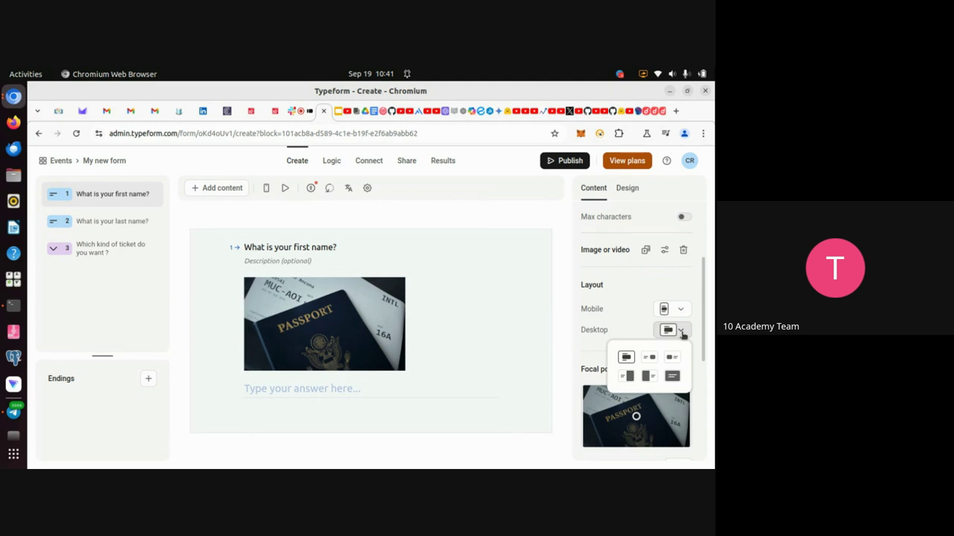
{"action": "left_click", "coordinate": [649, 359]}
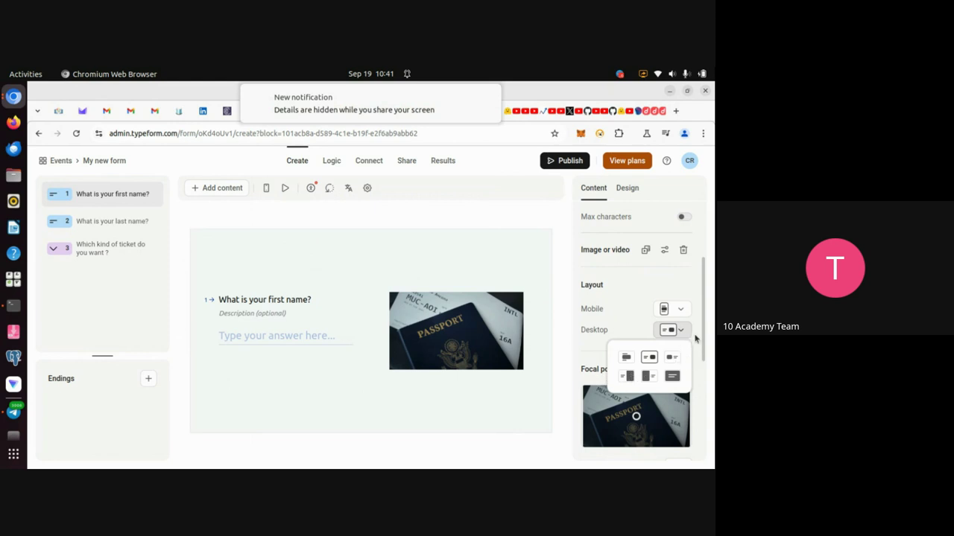
{"action": "left_click", "coordinate": [694, 338]}
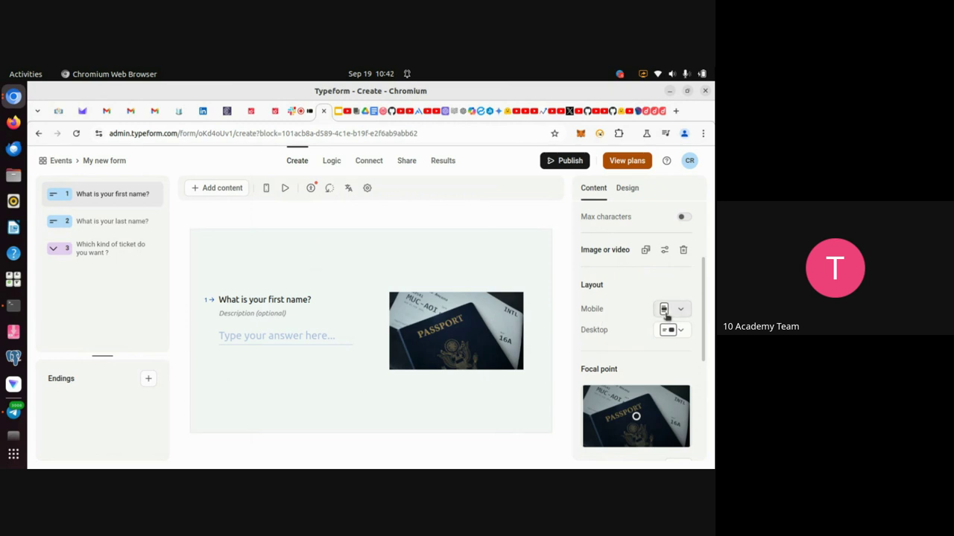
{"action": "left_click", "coordinate": [669, 313]}
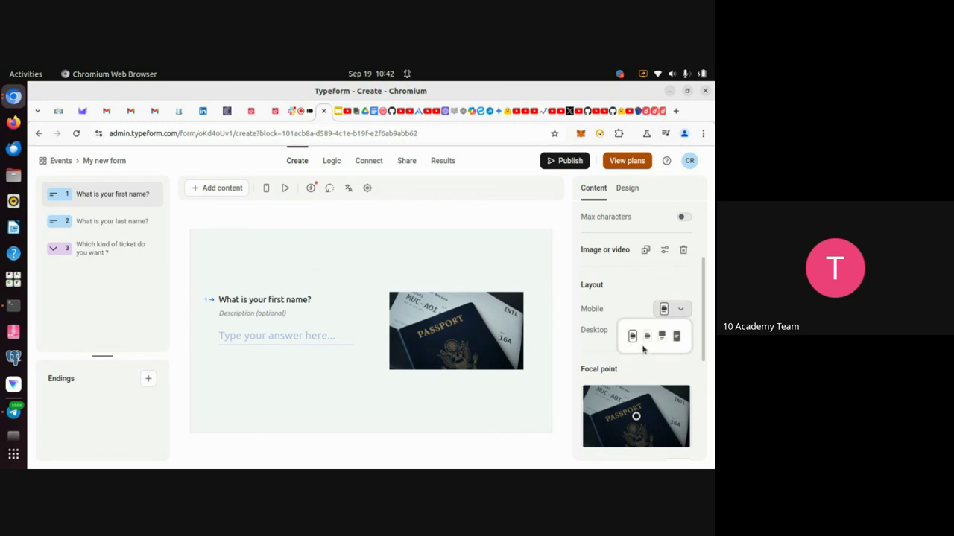
{"action": "left_click", "coordinate": [632, 337]}
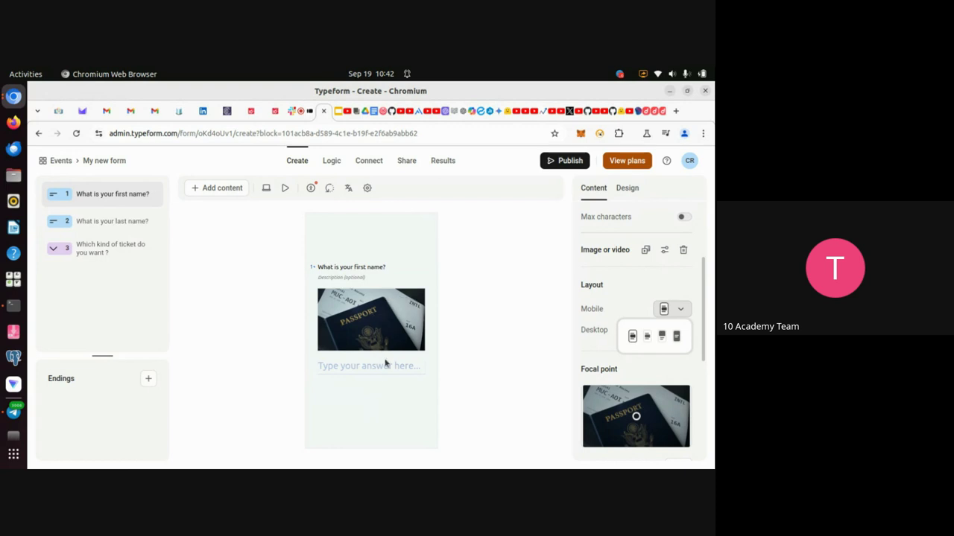
{"action": "left_click", "coordinate": [662, 338]}
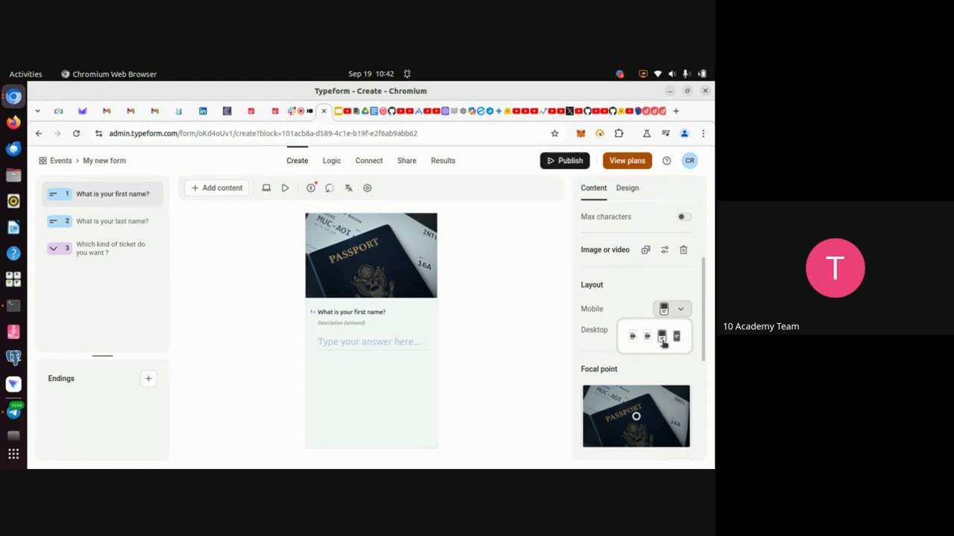
{"action": "left_click", "coordinate": [632, 337]}
Choose the split desktop layout with the image on the right, then return to the Meet call.
{"action": "left_click", "coordinate": [693, 372]}
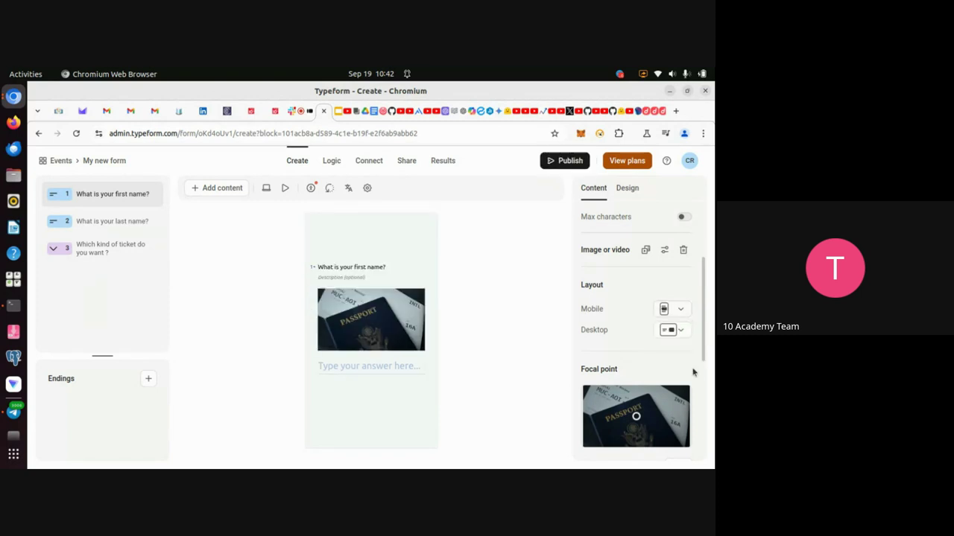
{"action": "left_click", "coordinate": [670, 333]}
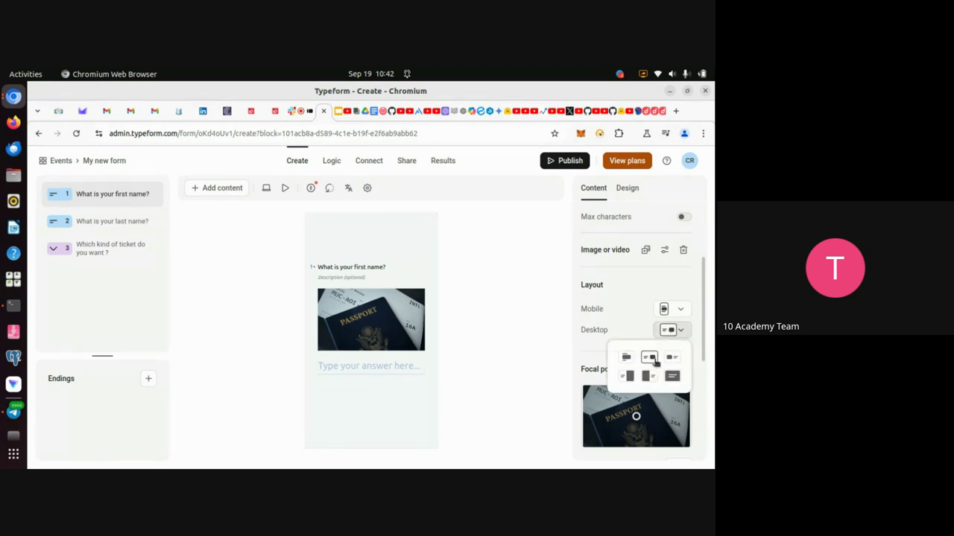
{"action": "left_click", "coordinate": [651, 359]}
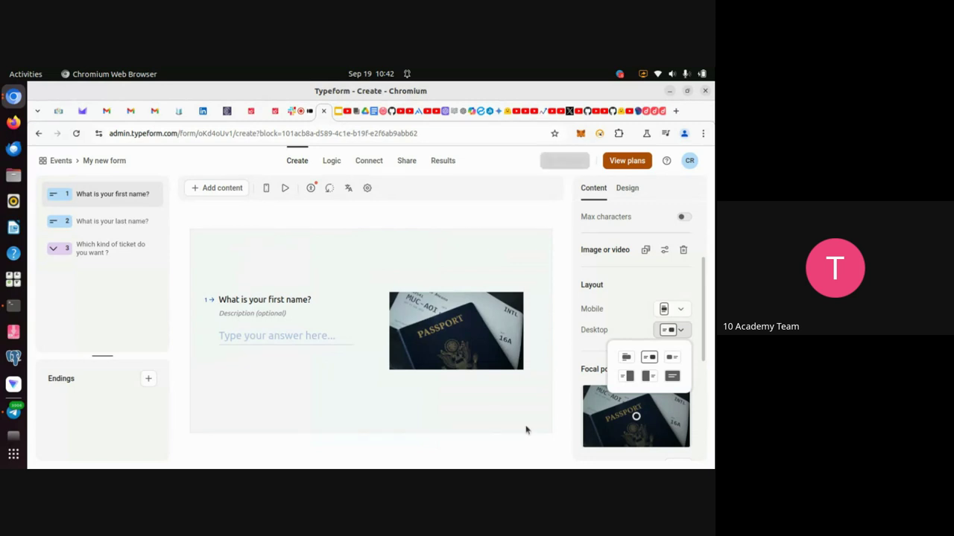
{"action": "left_click", "coordinate": [564, 419]}
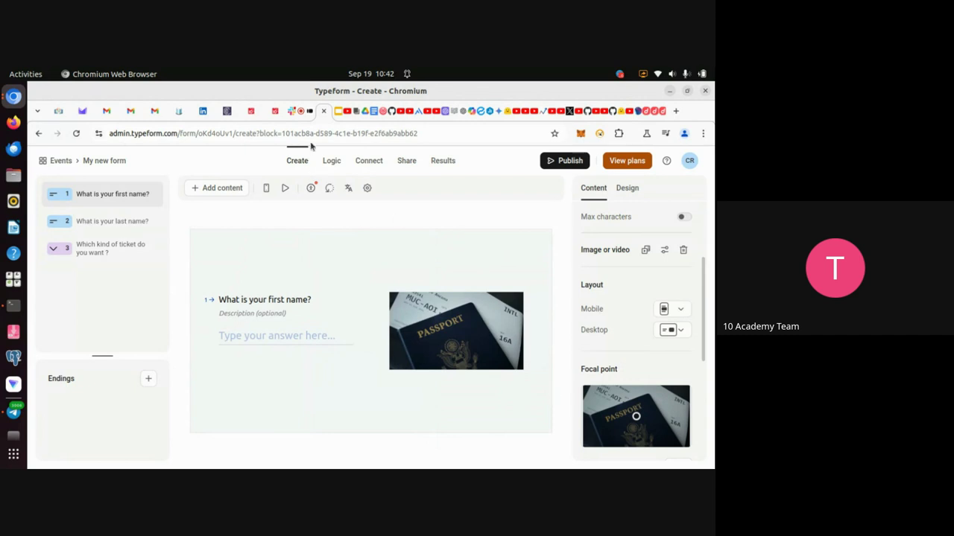
{"action": "left_click", "coordinate": [300, 119]}
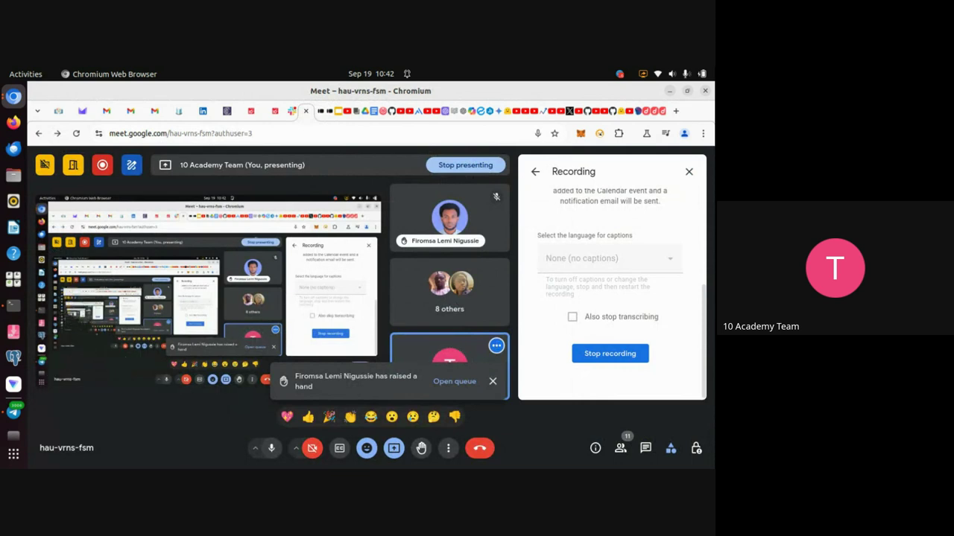
In the slides, add a 'Log' bullet after Design in the Hands-on practice list.
{"action": "left_click", "coordinate": [339, 119]}
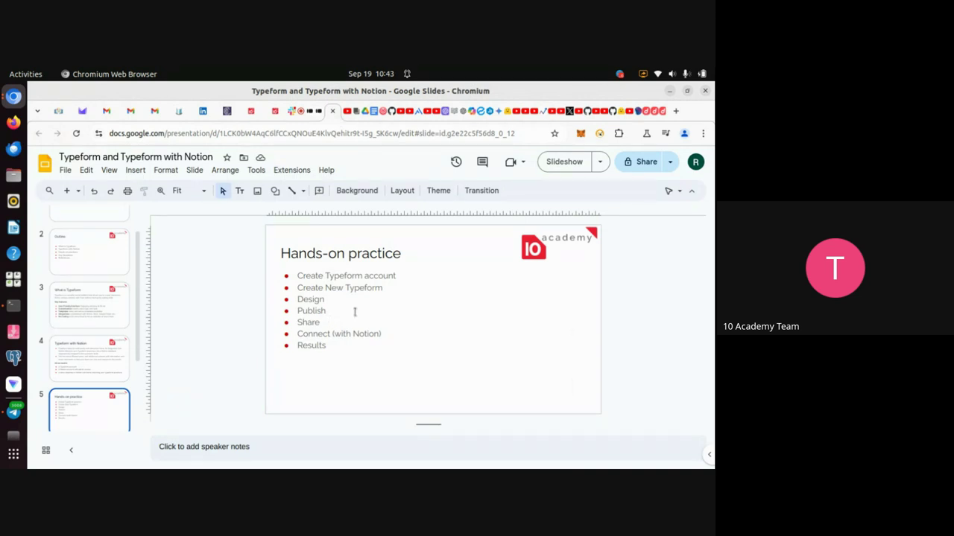
{"action": "left_click", "coordinate": [319, 119]}
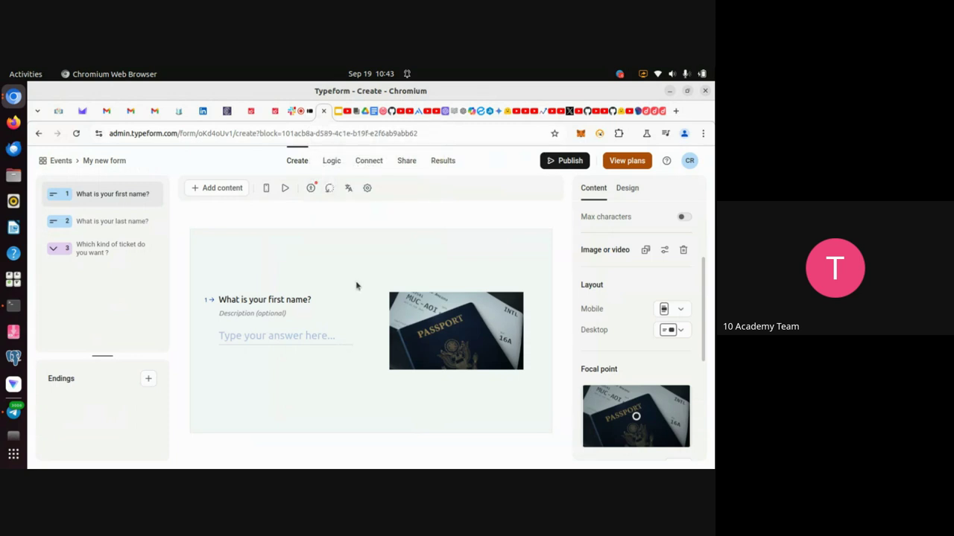
{"action": "left_click", "coordinate": [339, 119]}
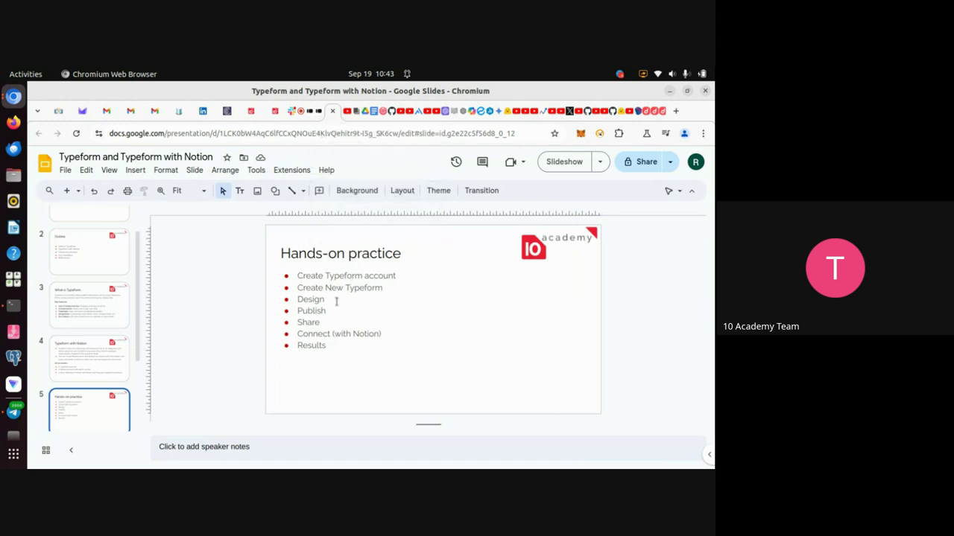
{"action": "left_click", "coordinate": [336, 301]}
{"action": "key", "text": "Return"}
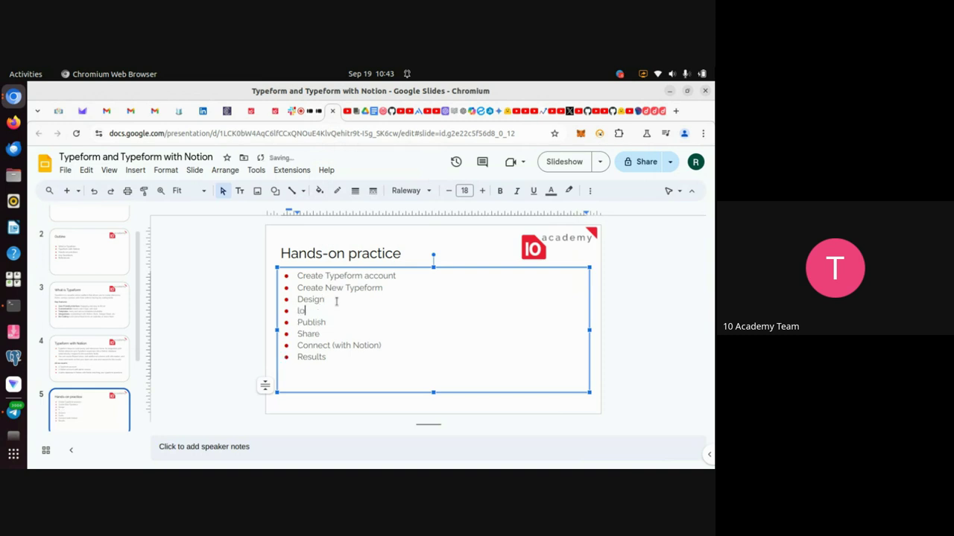
{"action": "type", "text": "Logic"}
{"action": "left_click", "coordinate": [318, 114]}
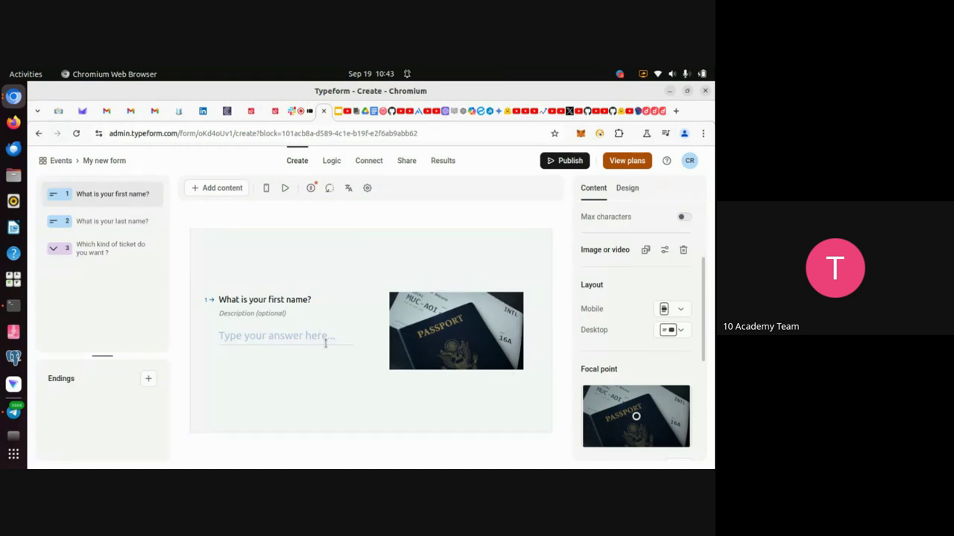
Review the last name, ticket kind and first name questions, then open the Logic map.
{"action": "left_click", "coordinate": [101, 226]}
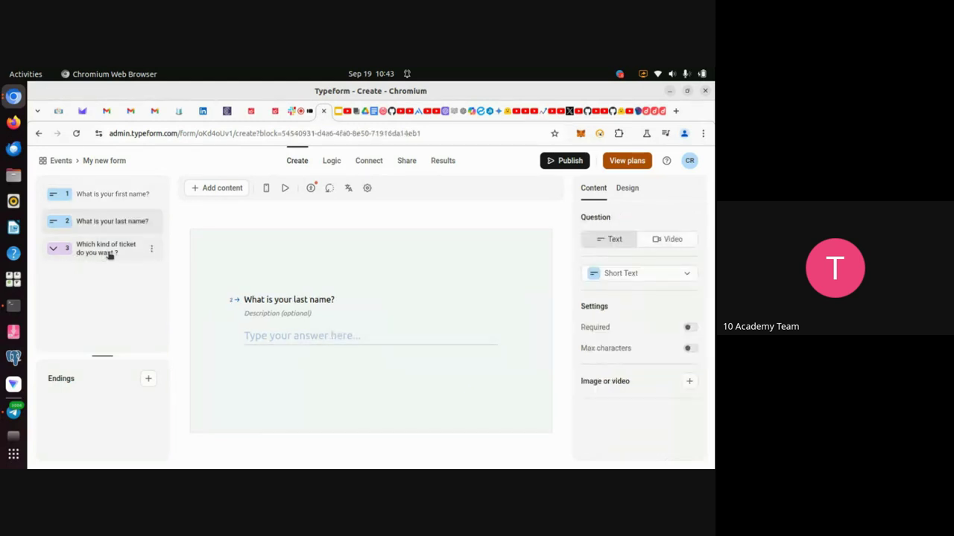
{"action": "left_click", "coordinate": [109, 254]}
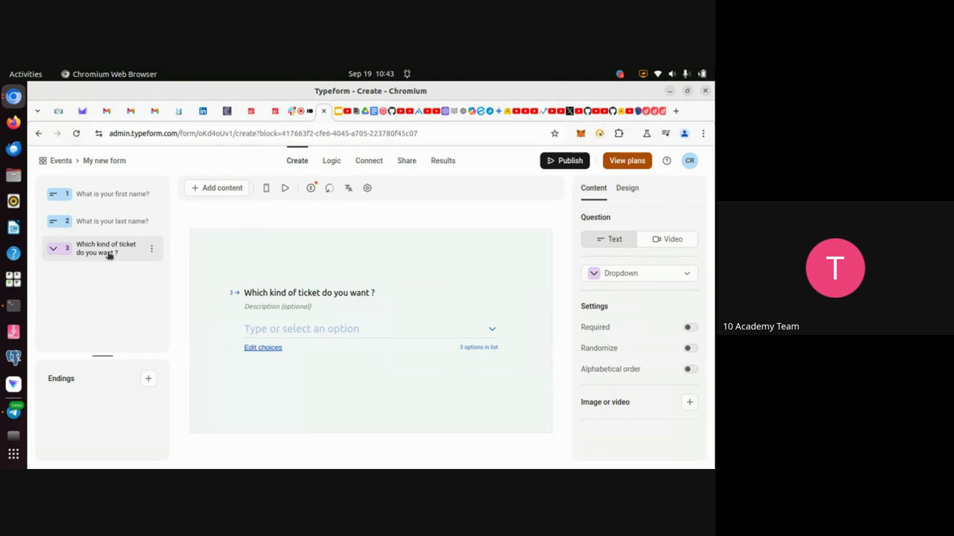
{"action": "left_click", "coordinate": [108, 199]}
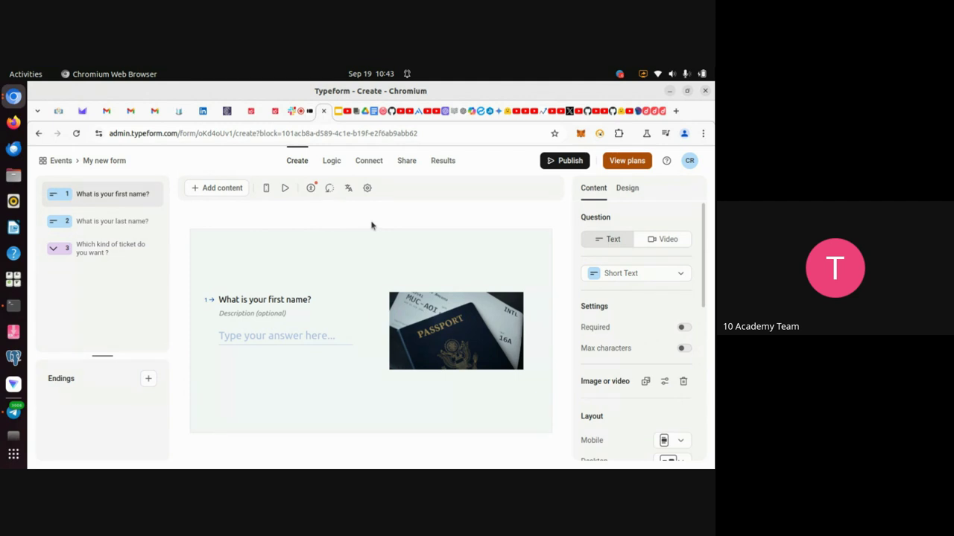
{"action": "left_click", "coordinate": [332, 163]}
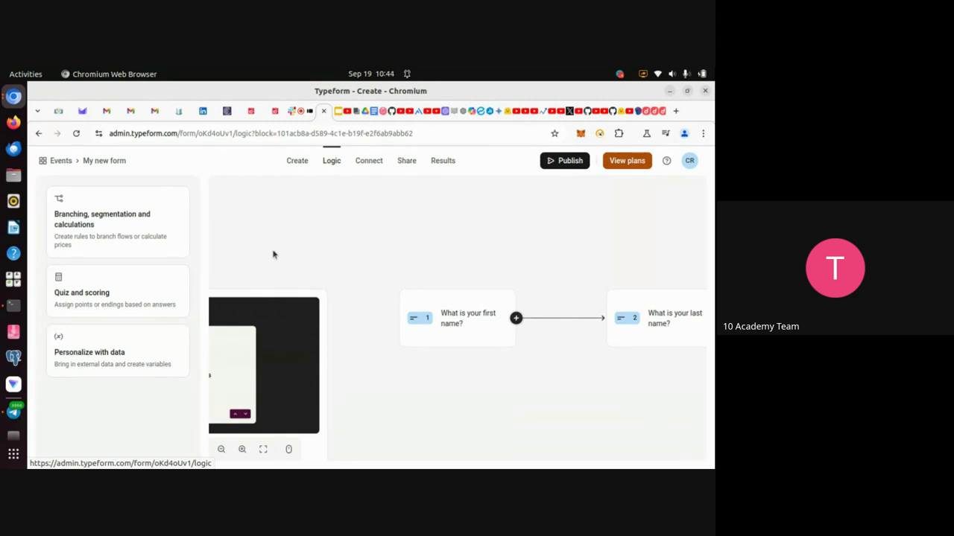
Under Score quiz, enter trial scores: 5 for Normal, 0 for VIP, 0 for VVIP.
{"action": "left_click", "coordinate": [123, 294]}
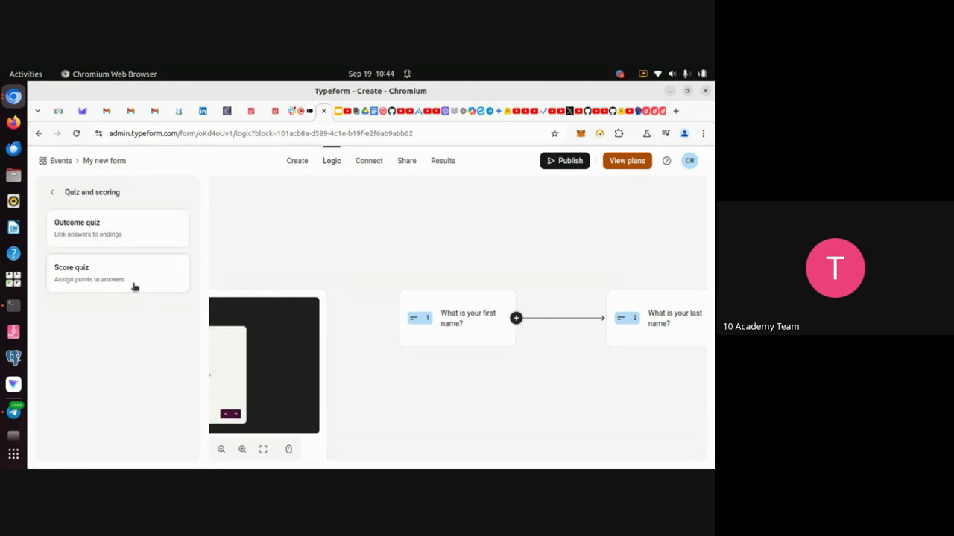
{"action": "left_click", "coordinate": [95, 278]}
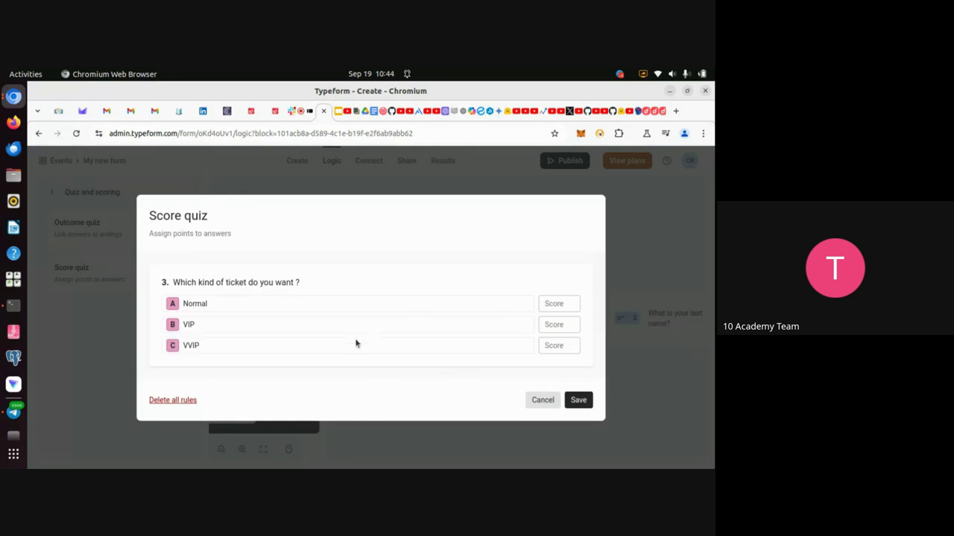
{"action": "left_click", "coordinate": [554, 307]}
{"action": "type", "text": "5"}
{"action": "left_click", "coordinate": [558, 325]}
{"action": "type", "text": "0"}
{"action": "left_click", "coordinate": [549, 346]}
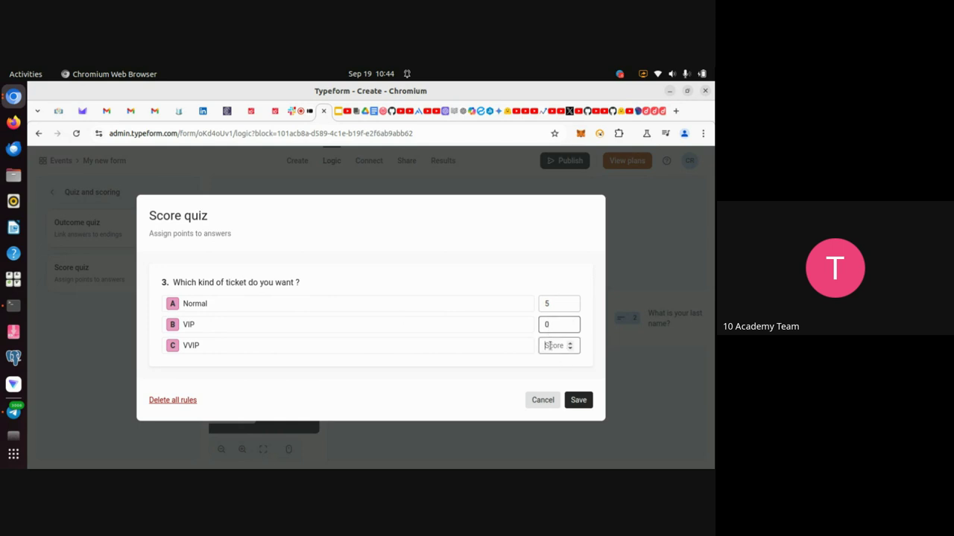
{"action": "type", "text": "0"}
Clear the three scores, cancel Score quiz, and return from the Meet call to the Typeform form.
{"action": "key", "text": "BackSpace"}
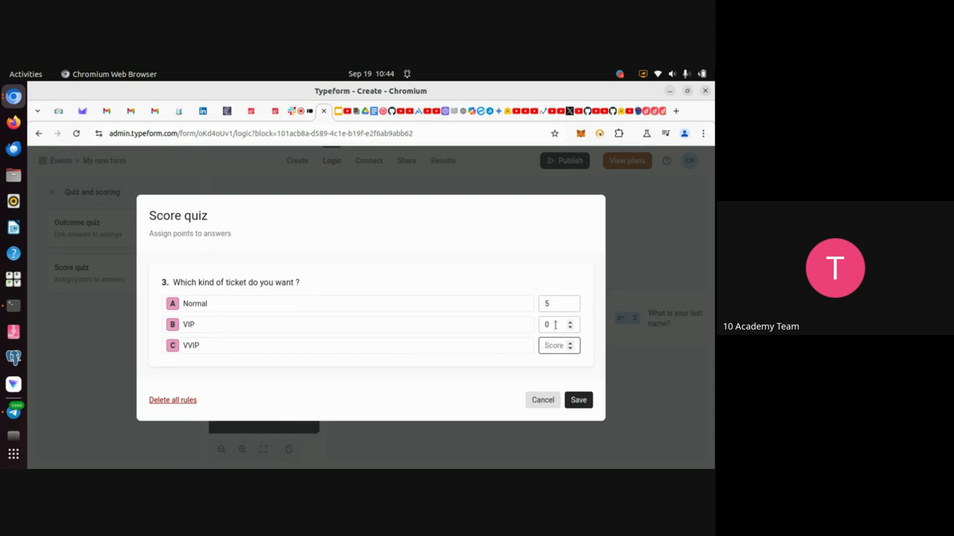
{"action": "left_click", "coordinate": [555, 324]}
{"action": "key", "text": "BackSpace"}
{"action": "left_click", "coordinate": [552, 302]}
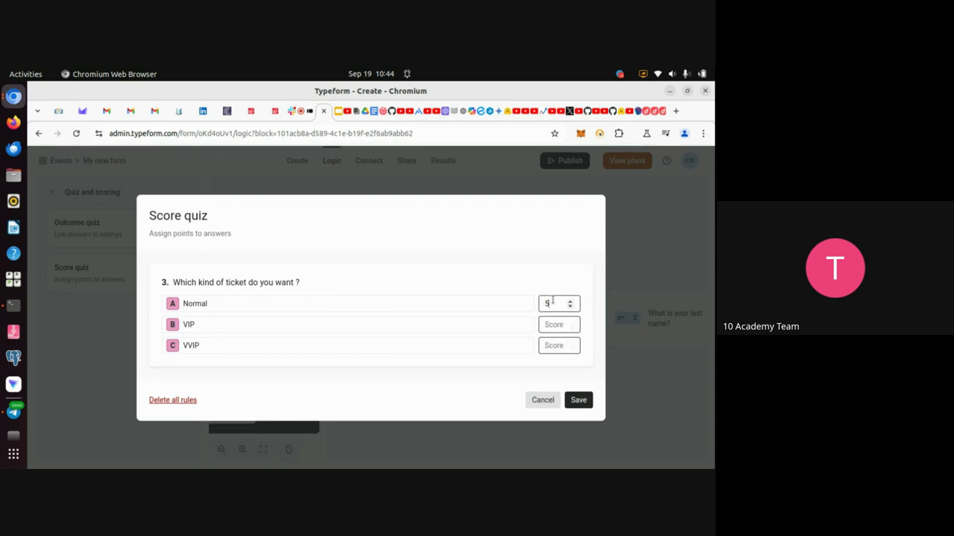
{"action": "key", "text": "BackSpace"}
{"action": "left_click", "coordinate": [542, 401]}
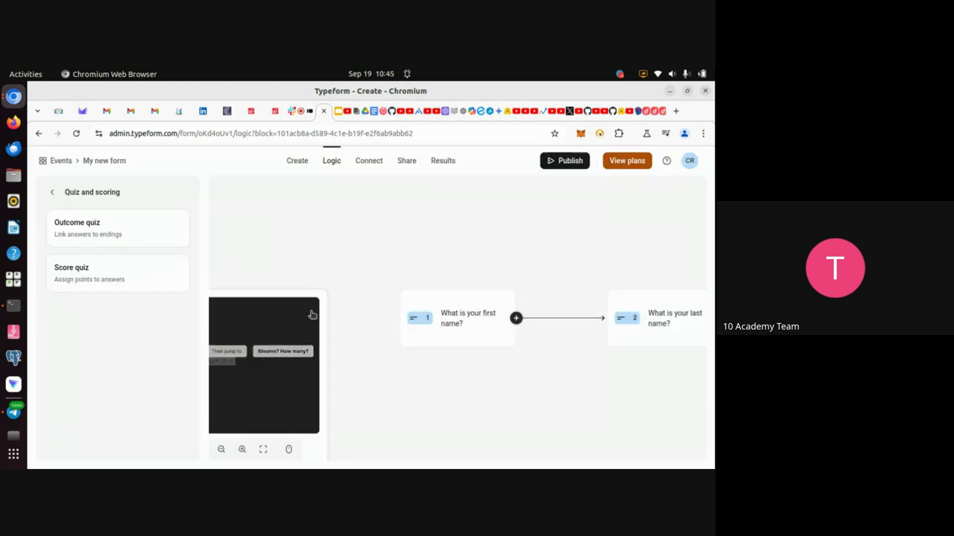
{"action": "left_click", "coordinate": [297, 111]}
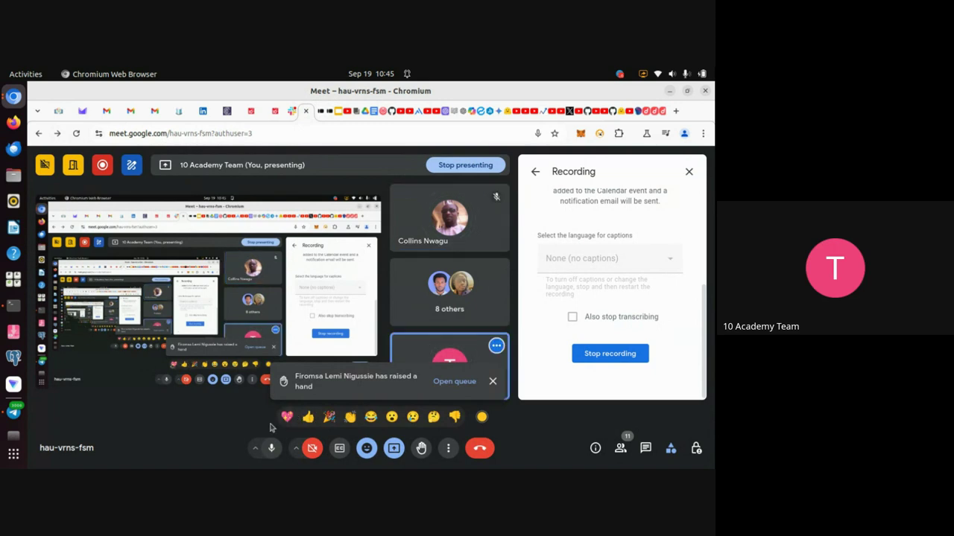
{"action": "left_click", "coordinate": [330, 122]}
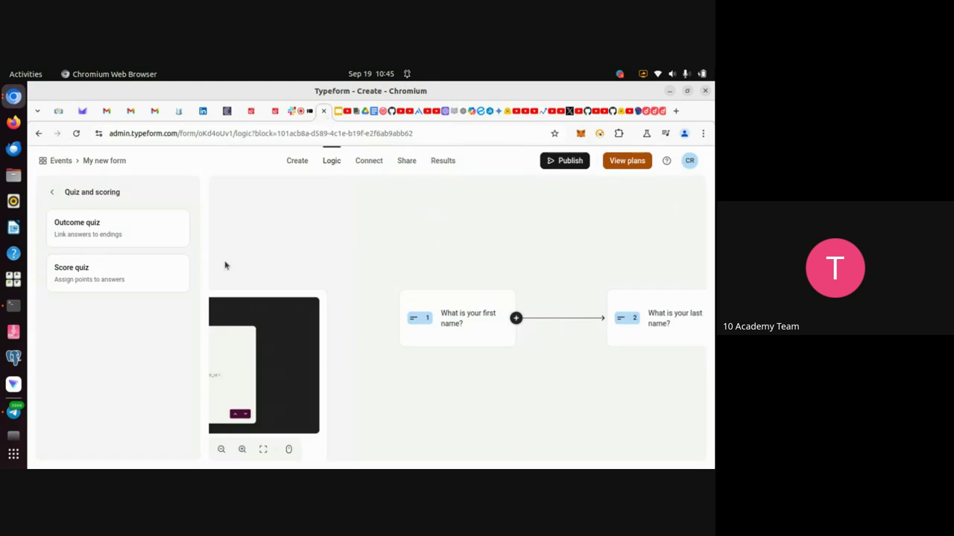
{"action": "left_click", "coordinate": [297, 160]}
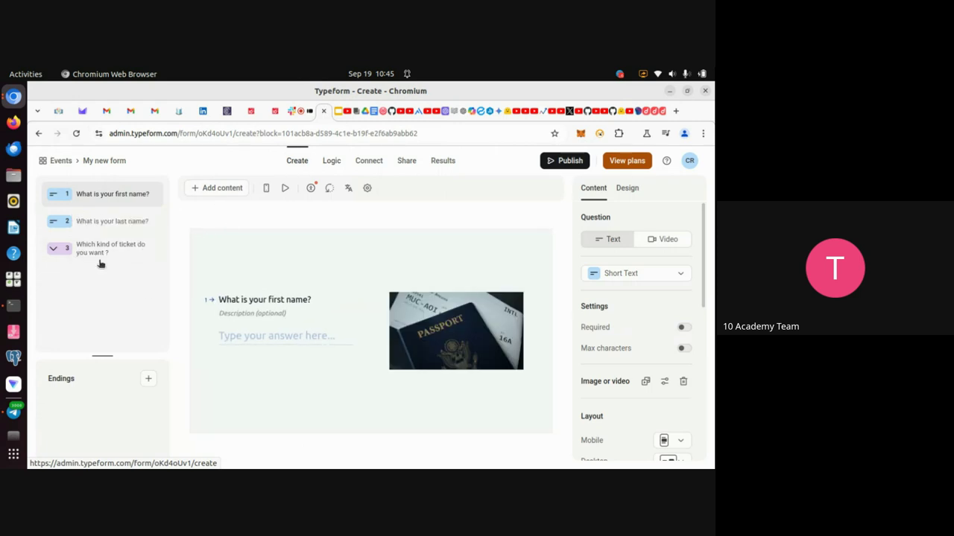
Add a Dropdown question titled 'Is 3 odd or even' as the form's second question.
{"action": "left_click", "coordinate": [201, 188]}
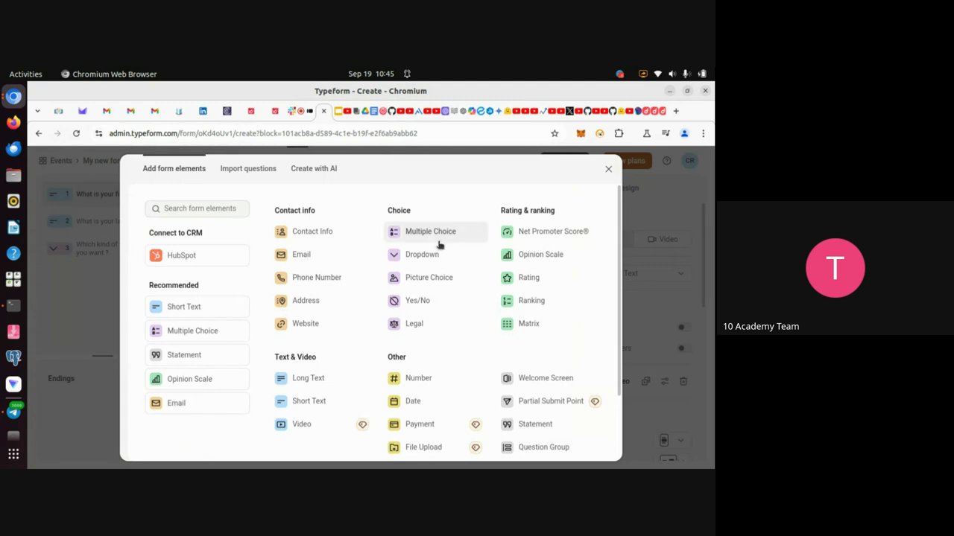
{"action": "left_click", "coordinate": [395, 256]}
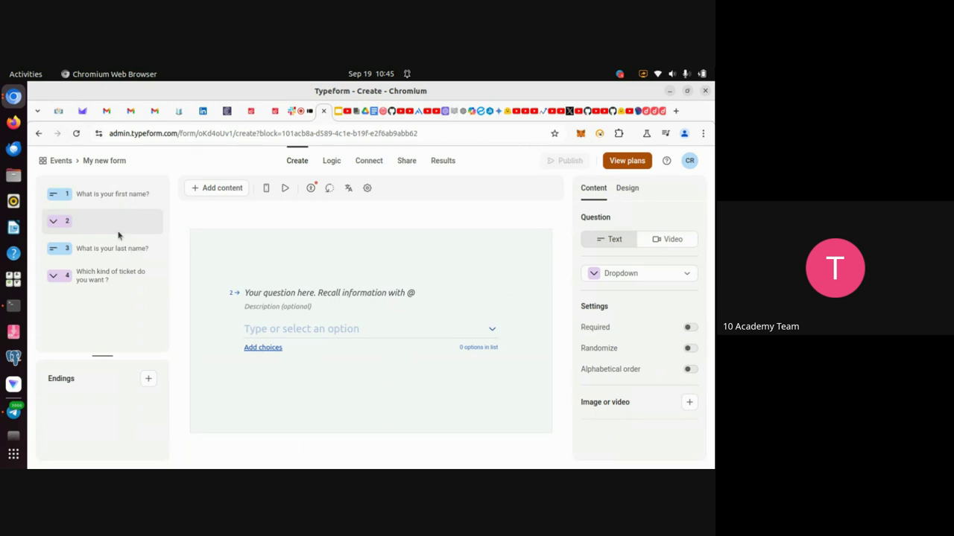
{"action": "left_click", "coordinate": [272, 294]}
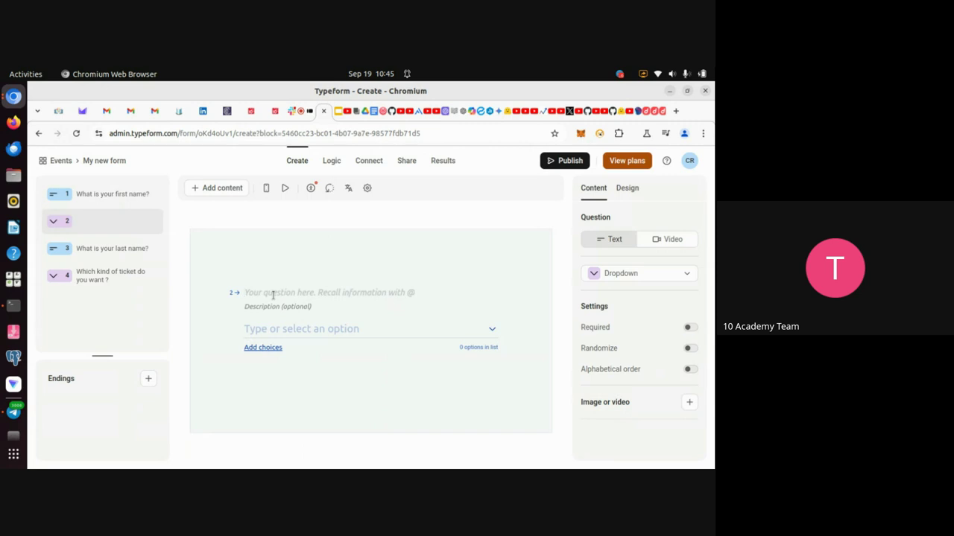
{"action": "type", "text": "i"}
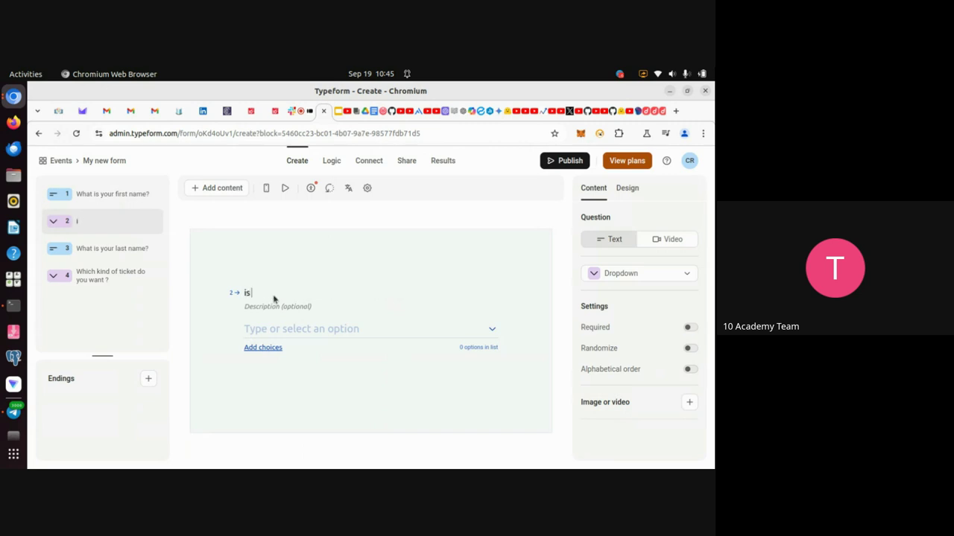
{"action": "type", "text": "s"}
{"action": "key", "text": "BackSpace"}
{"action": "key", "text": "BackSpace"}
{"action": "type", "text": "Is 3 odd or even?"}
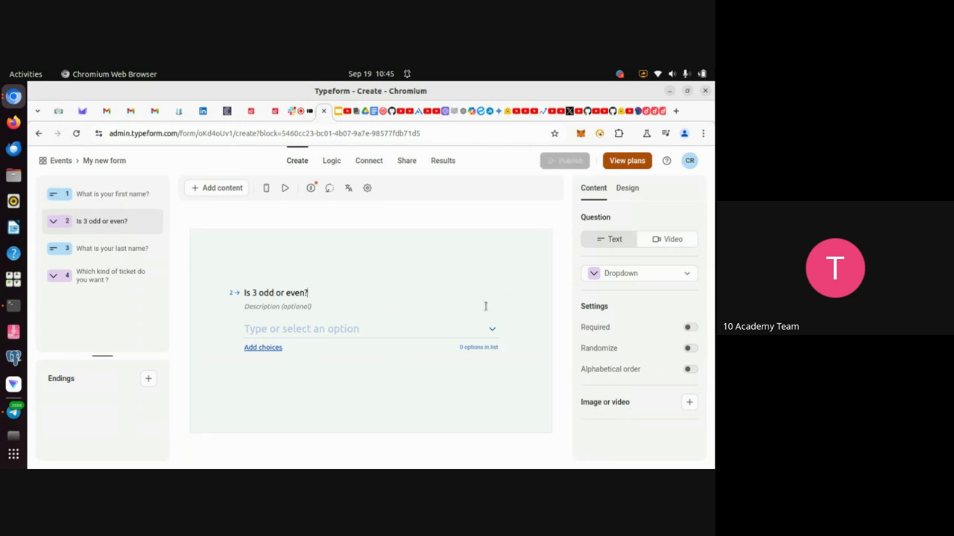
Enter True and False as the dropdown's answer choices and save them.
{"action": "left_click", "coordinate": [261, 348]}
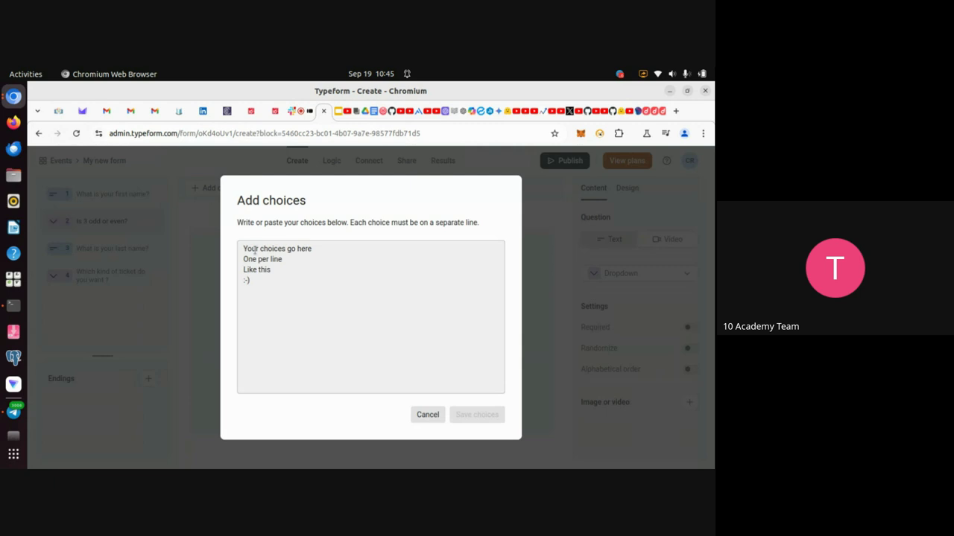
{"action": "left_click", "coordinate": [254, 250]}
{"action": "type", "text": "True "}
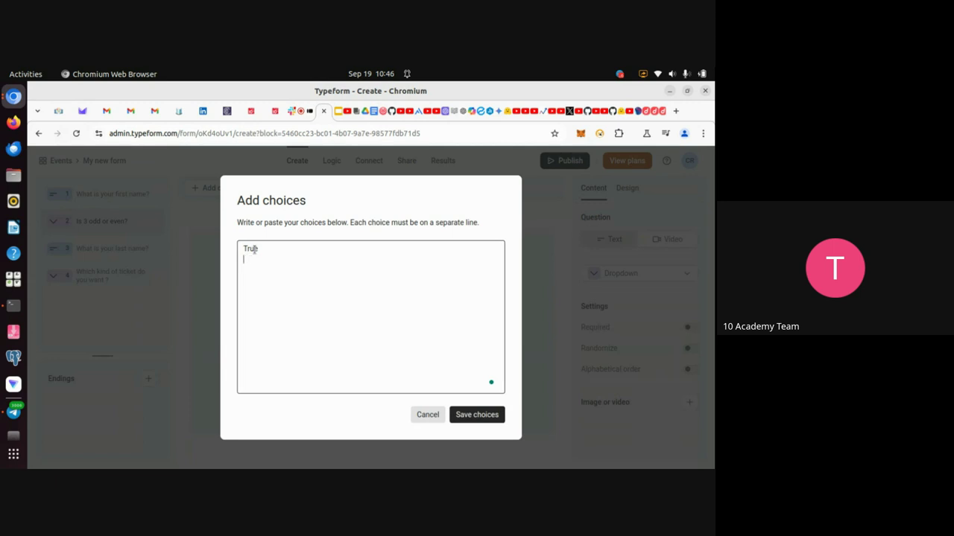
{"action": "type", "text": "False"}
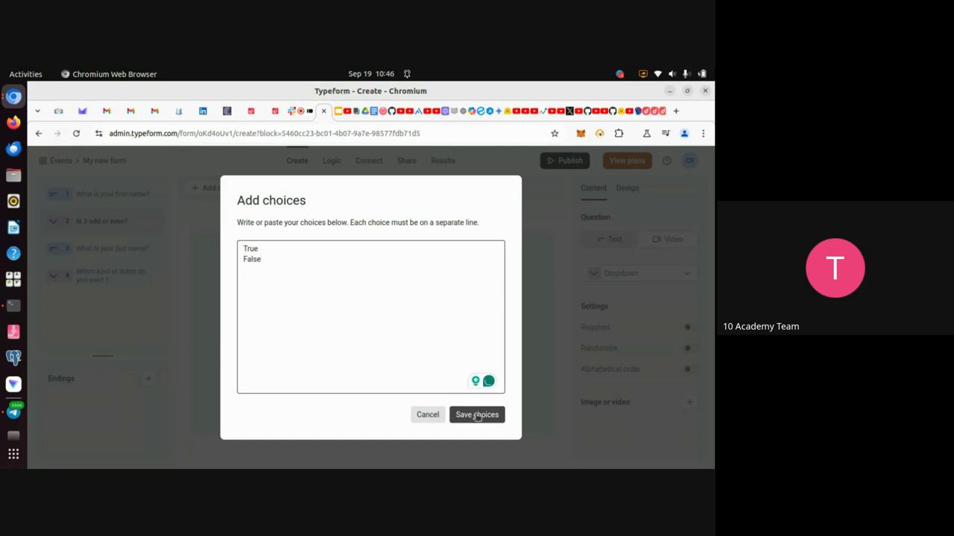
{"action": "left_click", "coordinate": [474, 415]}
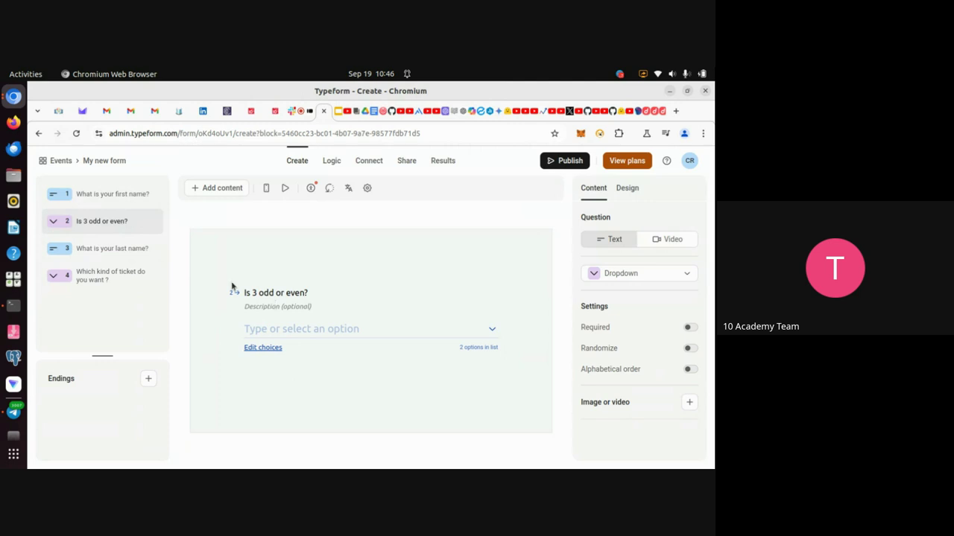
Open Score quiz from the Logic tab, cancel without changes, and navigate back to the form editor.
{"action": "left_click", "coordinate": [331, 161]}
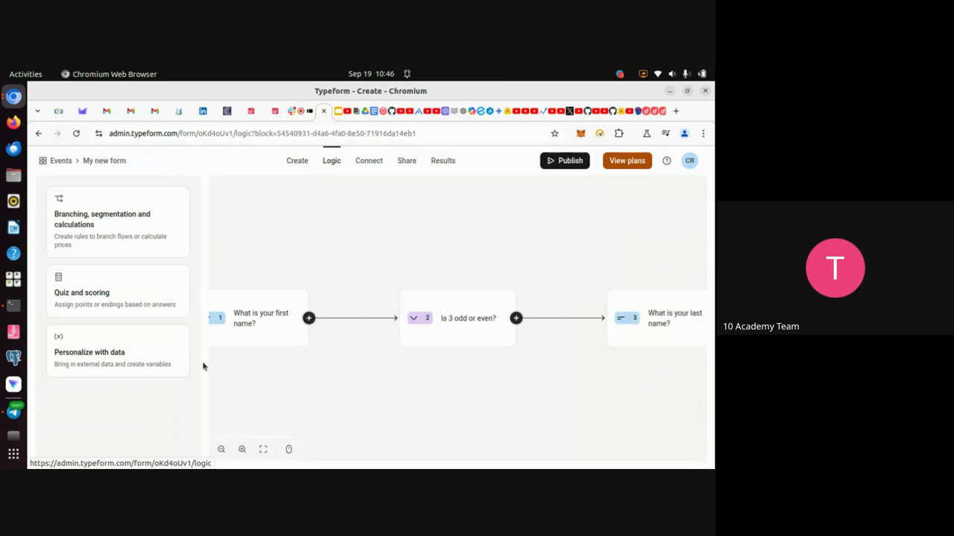
{"action": "left_click", "coordinate": [96, 302]}
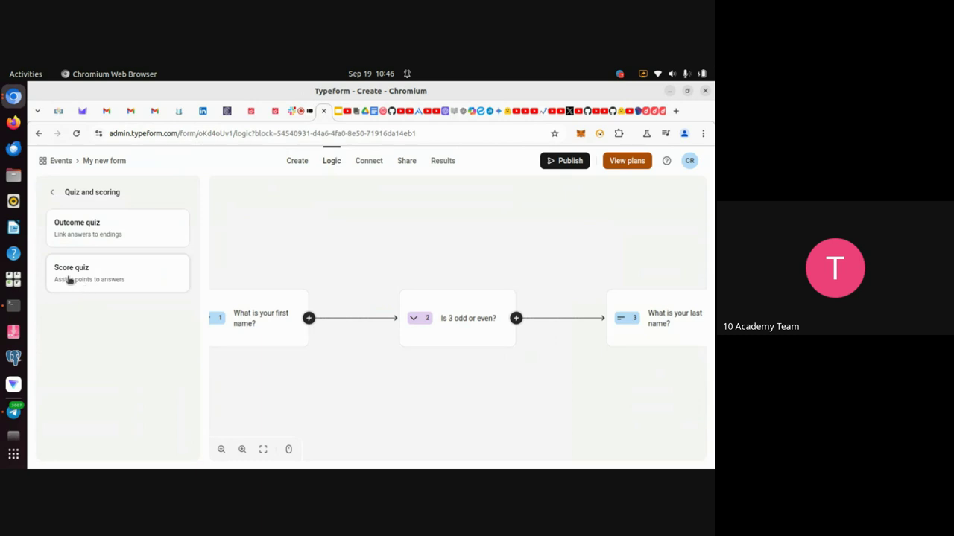
{"action": "left_click", "coordinate": [71, 281]}
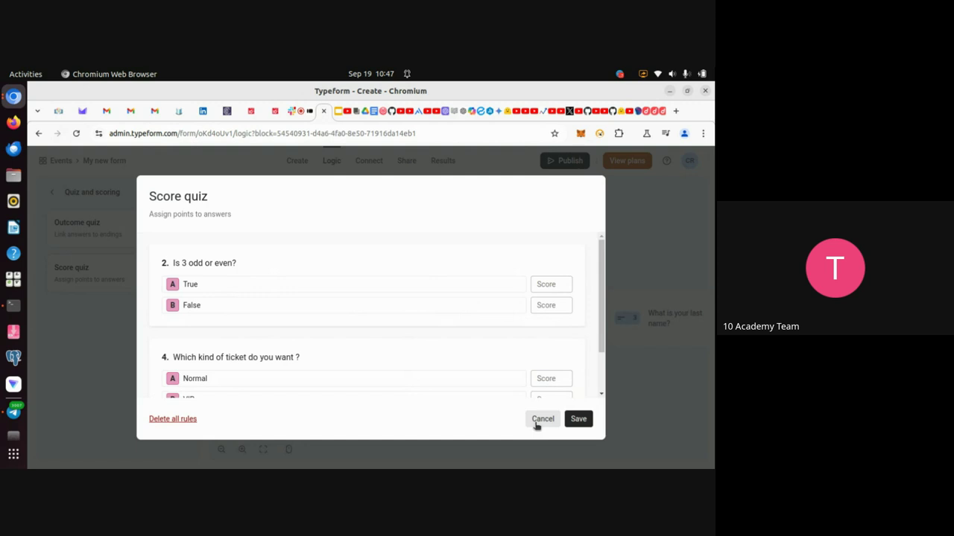
{"action": "left_click", "coordinate": [542, 419]}
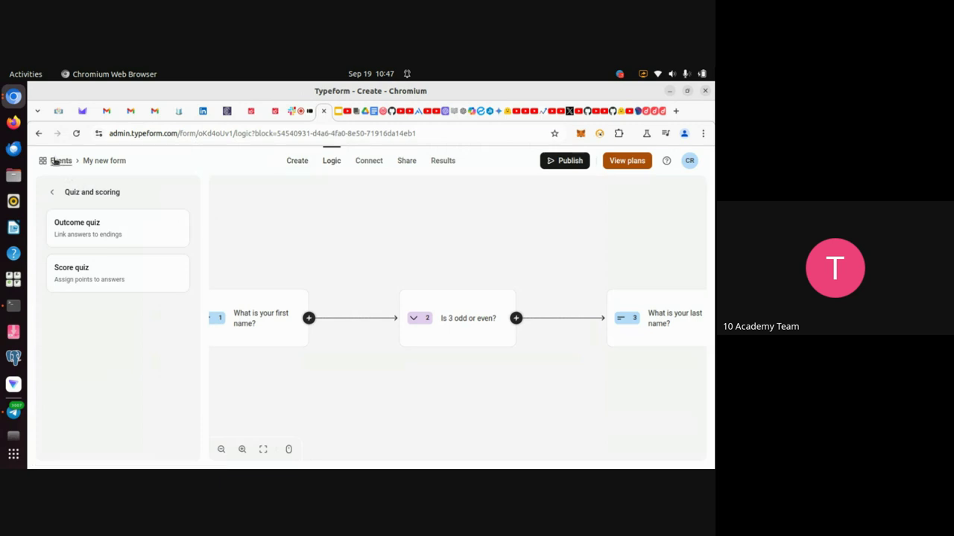
{"action": "left_click", "coordinate": [38, 134]}
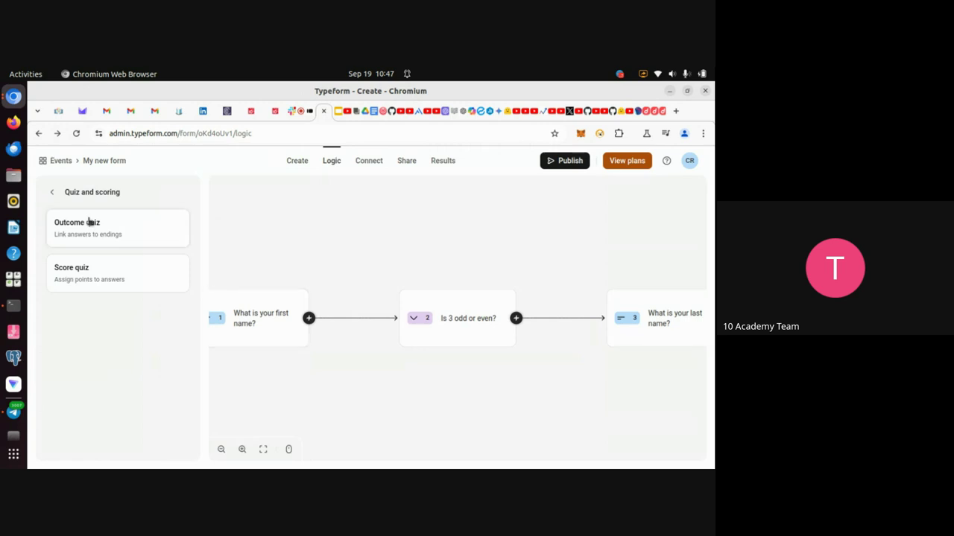
{"action": "left_click", "coordinate": [53, 193]}
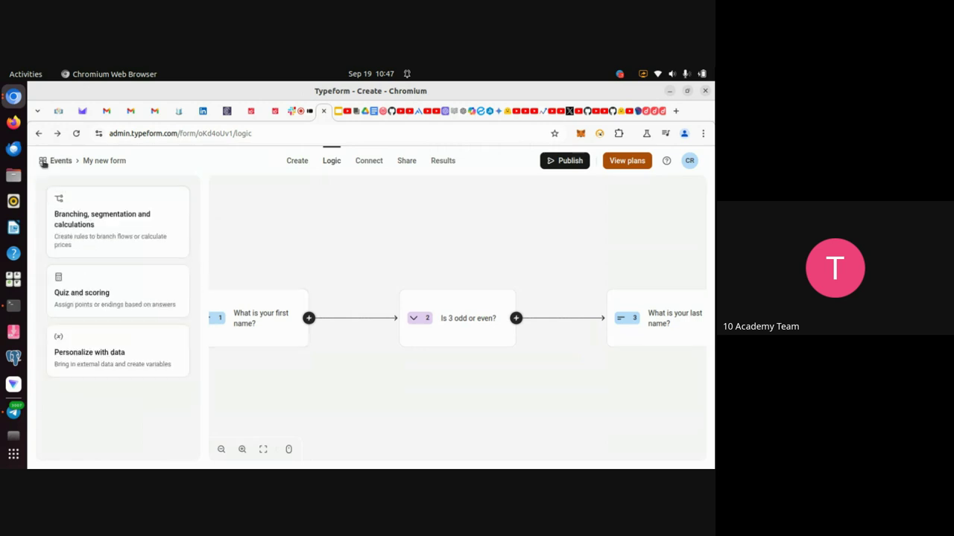
{"action": "left_click", "coordinate": [41, 134]}
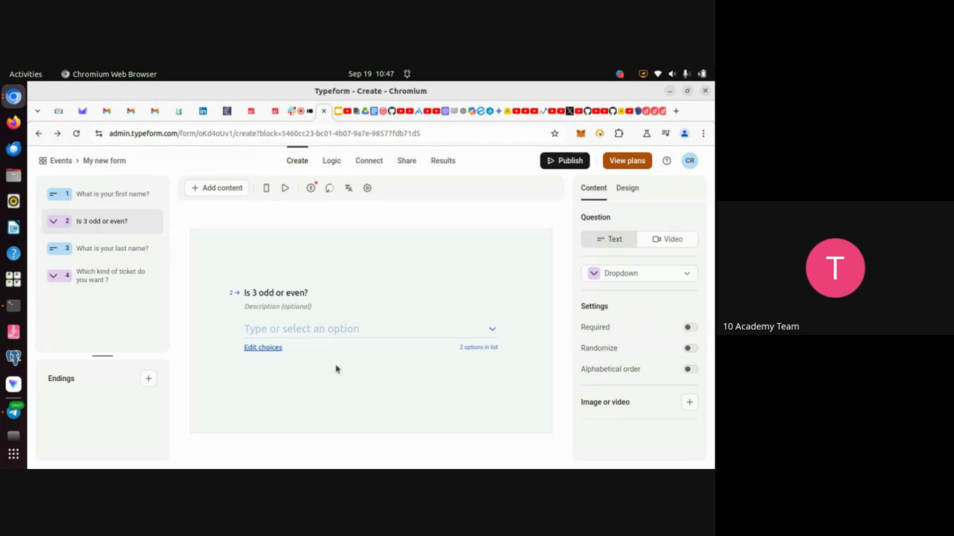
Edit the True answer choice, then discard the change and close the choices box.
{"action": "left_click", "coordinate": [261, 347]}
{"action": "left_click", "coordinate": [276, 250]}
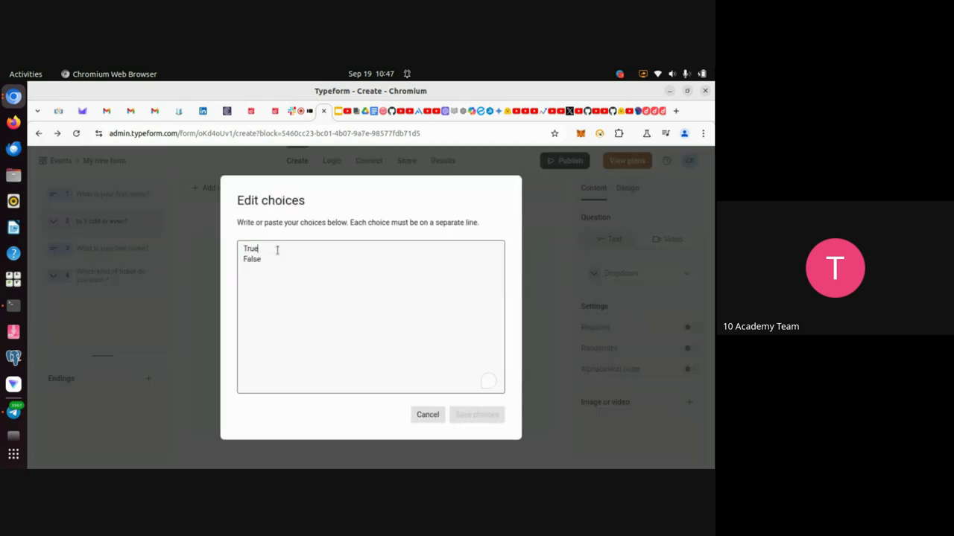
{"action": "key", "text": "BackSpace"}
{"action": "key", "text": "BackSpace"}
{"action": "key", "text": "BackSpace"}
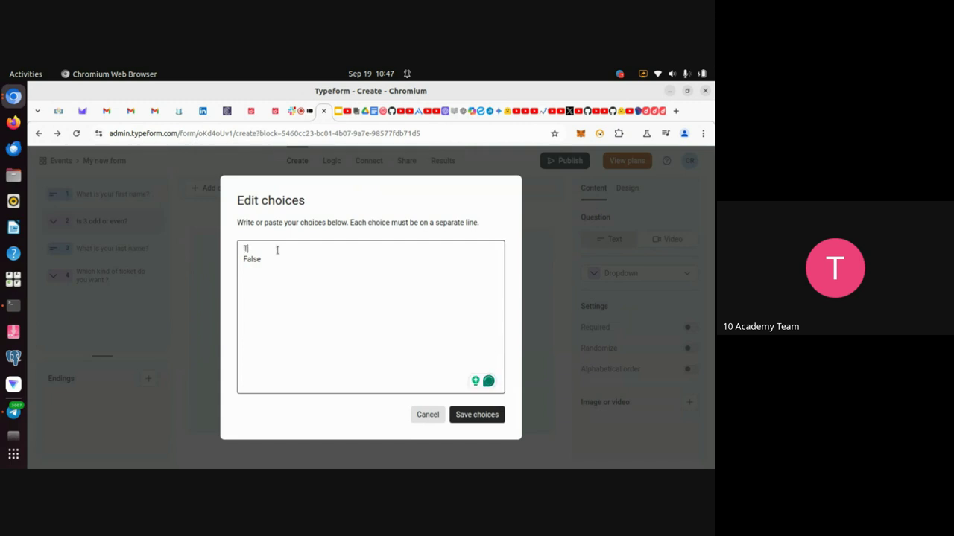
{"action": "type", "text": "rue"}
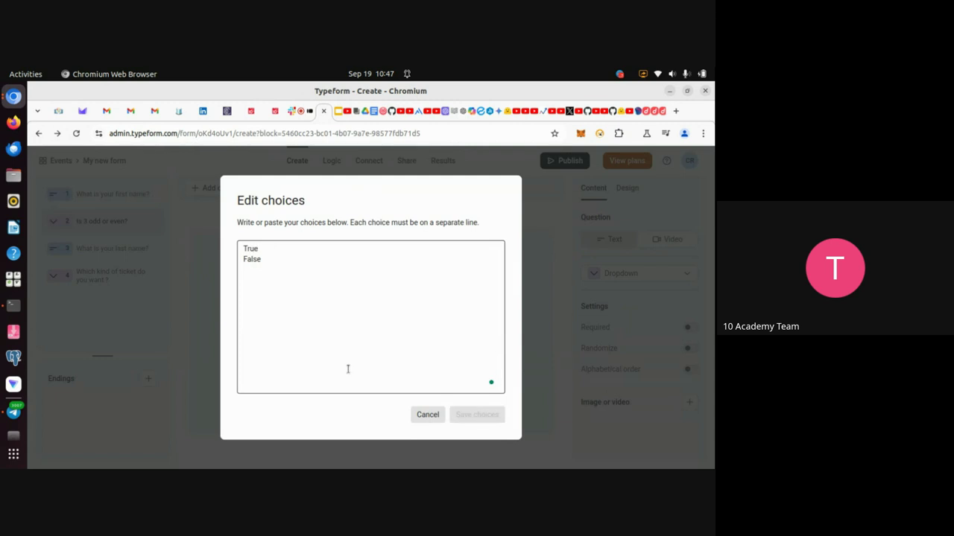
{"action": "left_click", "coordinate": [429, 418]}
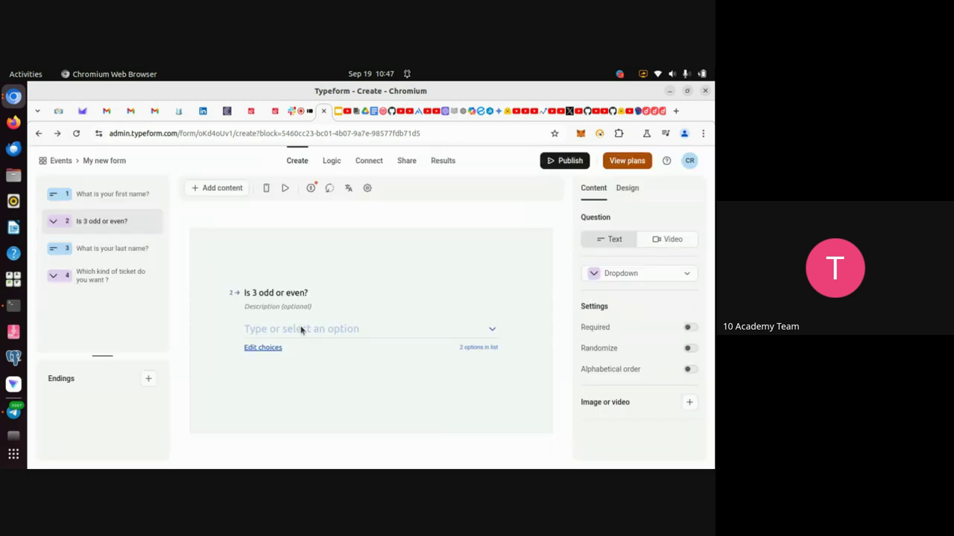
Retitle question 2 from 'Is 3 odd or even' to '3 is odd ?'.
{"action": "left_click", "coordinate": [256, 294]}
{"action": "key", "text": "BackSpace"}
{"action": "key", "text": "BackSpace"}
{"action": "key", "text": "BackSpace"}
{"action": "key", "text": "BackSpace"}
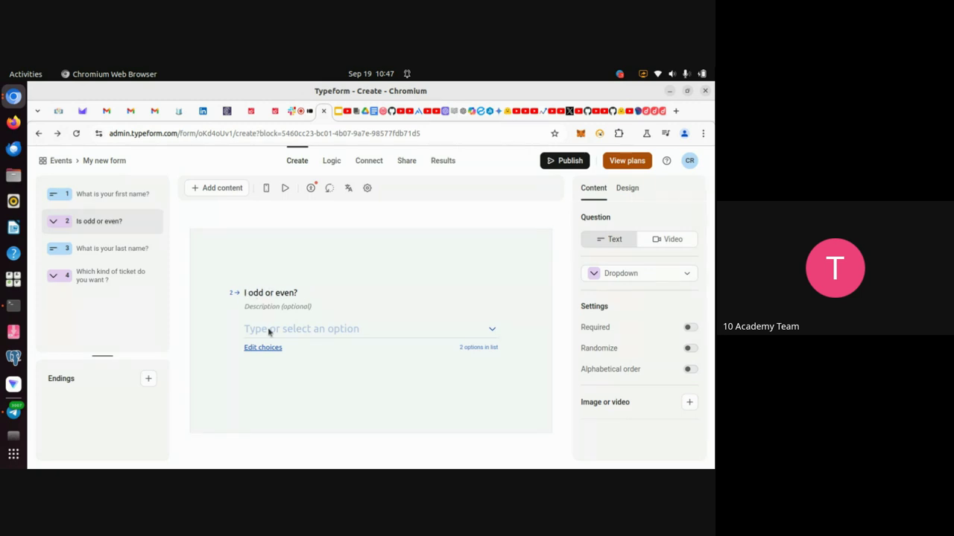
{"action": "type", "text": "#"}
{"action": "key", "text": "BackSpace"}
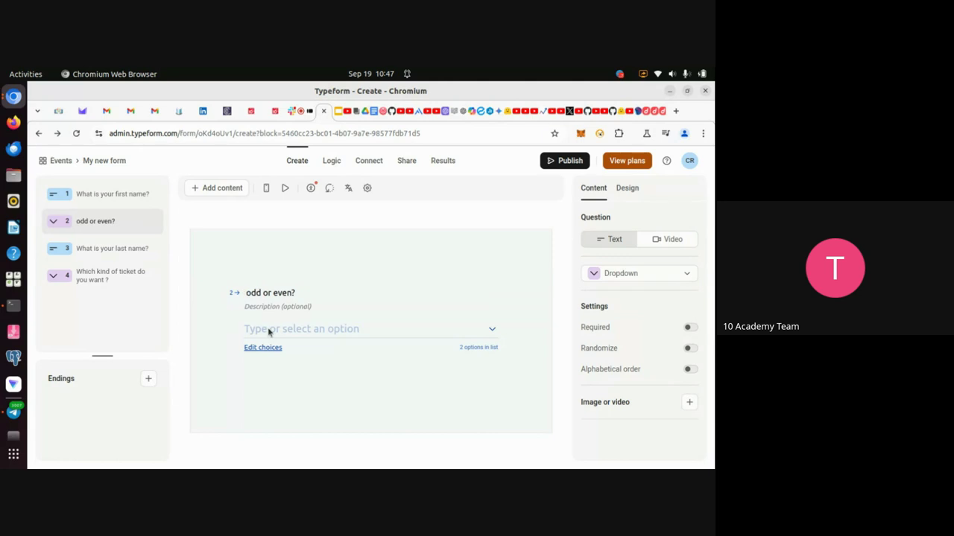
{"action": "type", "text": "3 is"}
{"action": "key", "text": "Delete"}
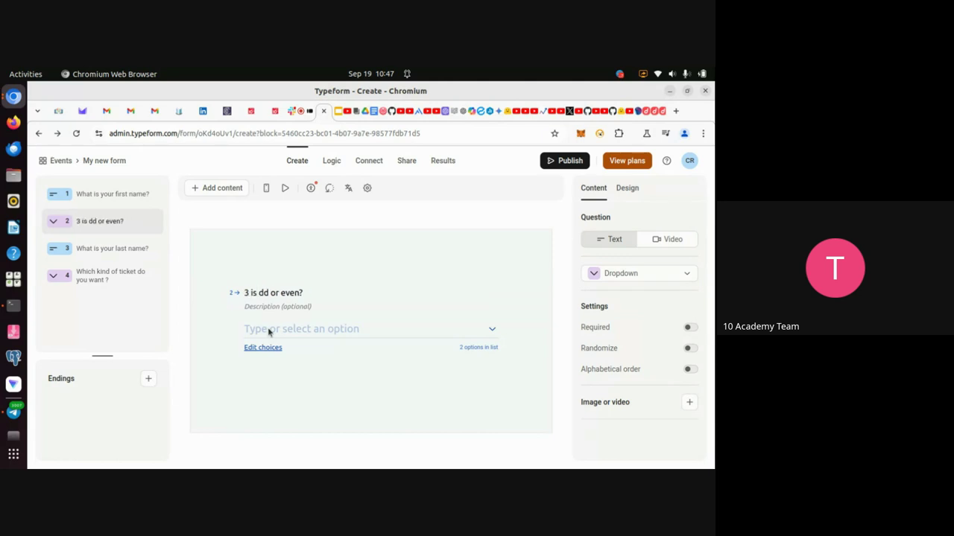
{"action": "type", "text": "o"}
{"action": "key", "text": "Delete"}
{"action": "key", "text": "Delete"}
{"action": "key", "text": "Delete"}
{"action": "key", "text": "Delete"}
{"action": "key", "text": "Delete"}
{"action": "key", "text": "Delete"}
{"action": "key", "text": "Delete"}
Score the '3 is odd ?' quiz question: True earns 10 points, False earns 0, and save.
{"action": "left_click", "coordinate": [330, 163]}
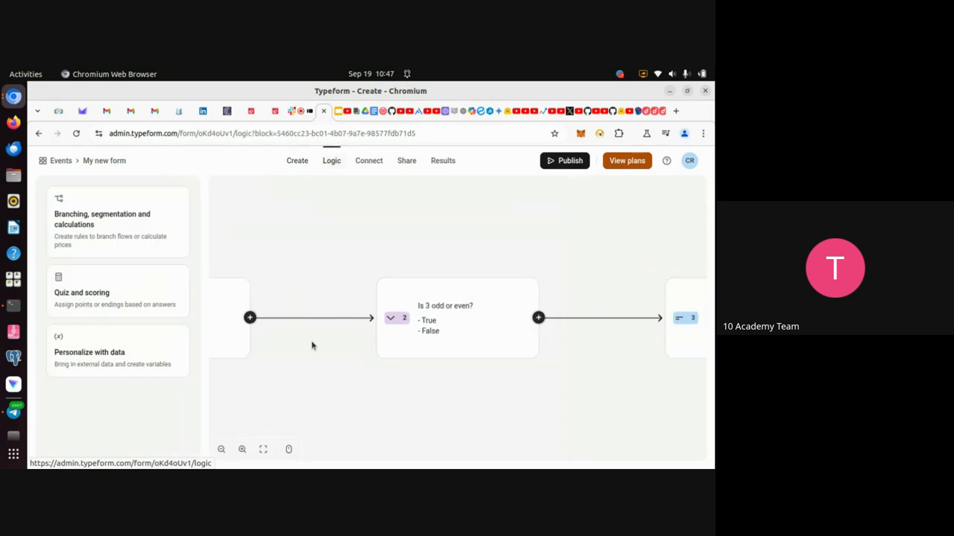
{"action": "left_click", "coordinate": [90, 302]}
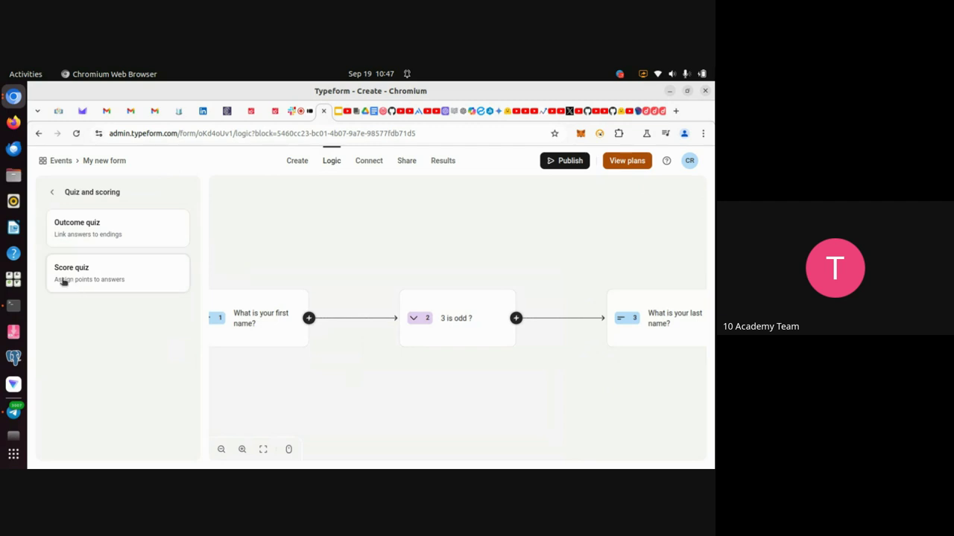
{"action": "left_click", "coordinate": [64, 281]}
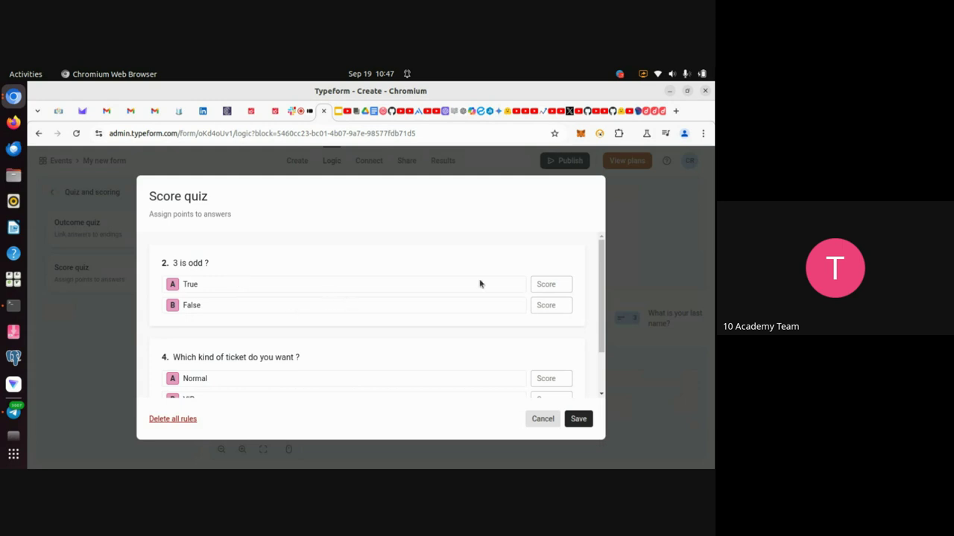
{"action": "left_click", "coordinate": [545, 285]}
{"action": "type", "text": "10"}
{"action": "left_click", "coordinate": [547, 306]}
{"action": "type", "text": "0"}
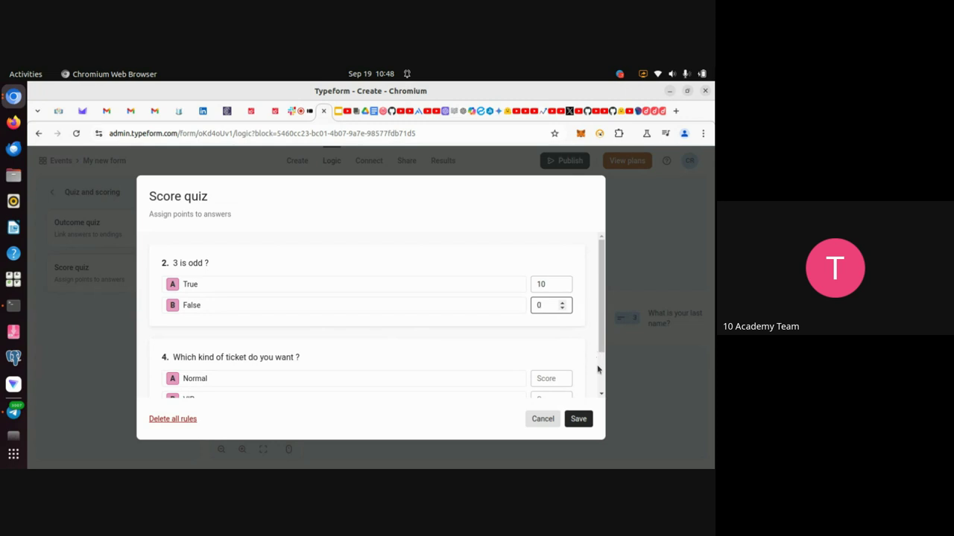
{"action": "left_click", "coordinate": [578, 421]}
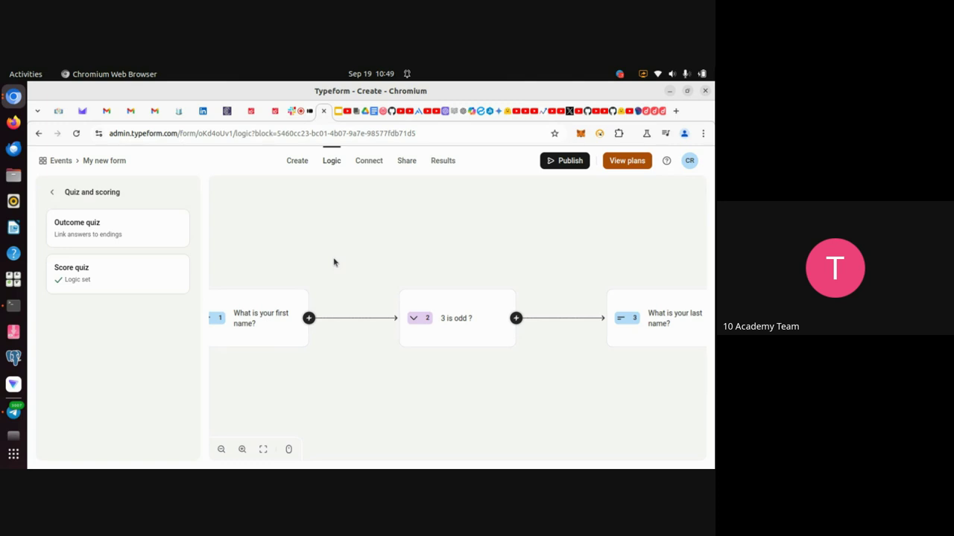
Dismiss the raised-hand alert in Meet and return to the 'Hands-on practice' slide.
{"action": "left_click", "coordinate": [301, 113]}
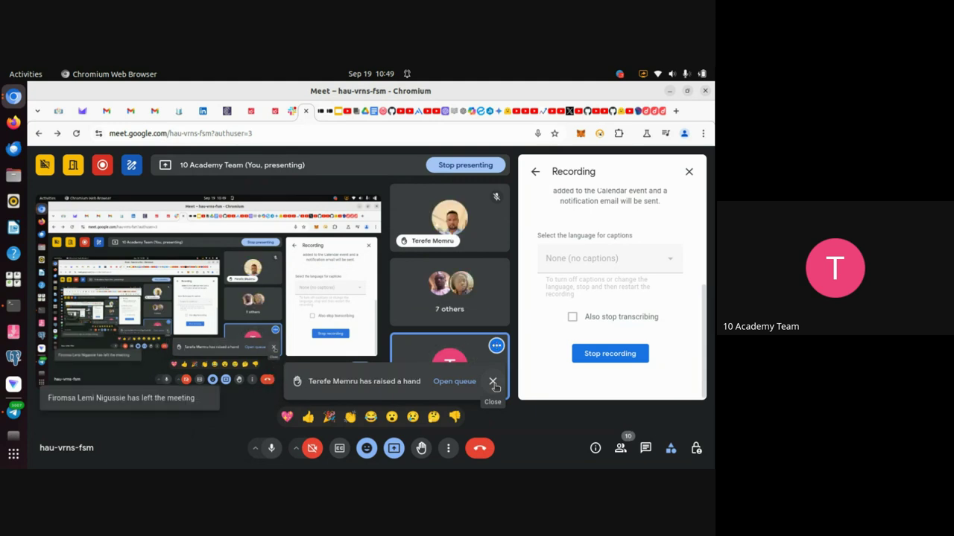
{"action": "left_click", "coordinate": [494, 384]}
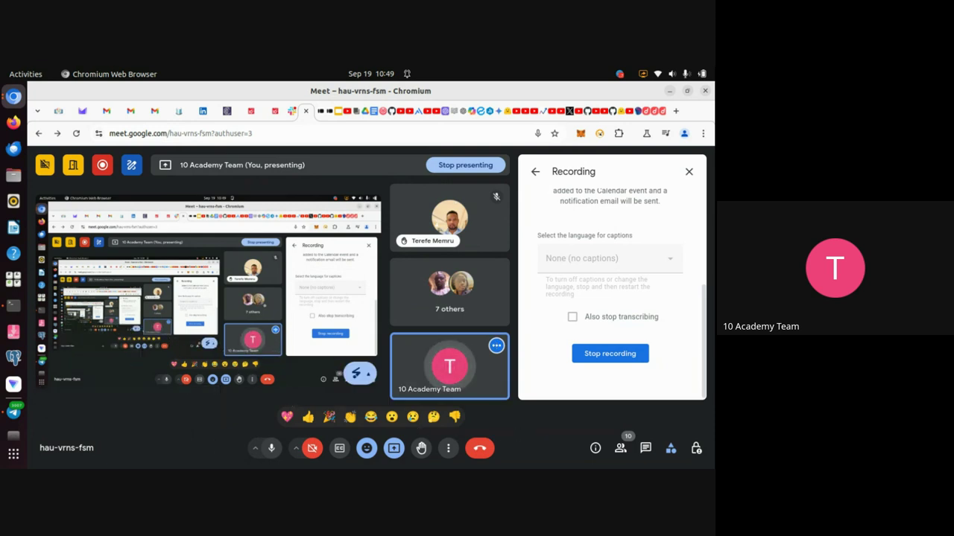
{"action": "left_click", "coordinate": [339, 119]}
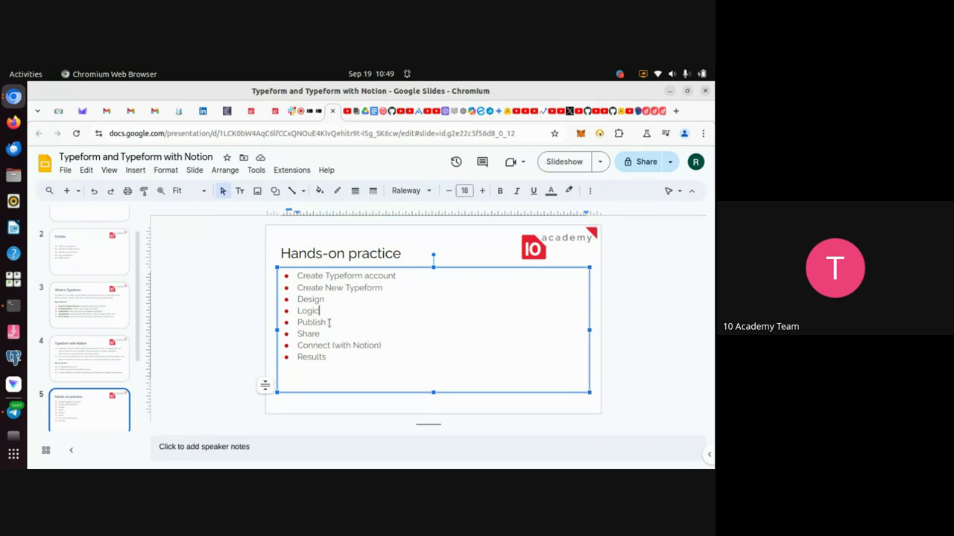
Return to the Google Meet call with the recording options panel showing.
{"action": "left_click", "coordinate": [303, 117]}
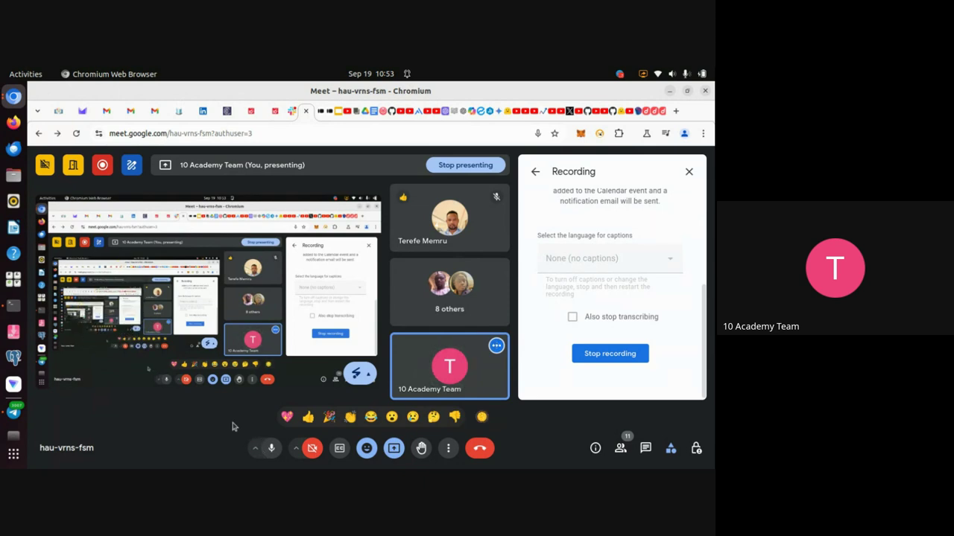
Rename the form from 'My new form' to 'Tutorial form' and save the new name.
{"action": "left_click", "coordinate": [332, 116]}
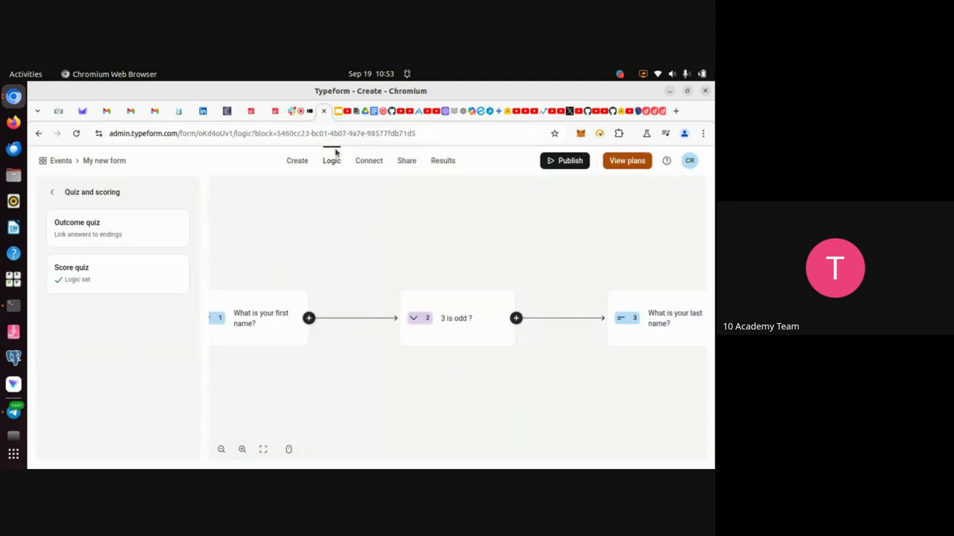
{"action": "left_click", "coordinate": [92, 162]}
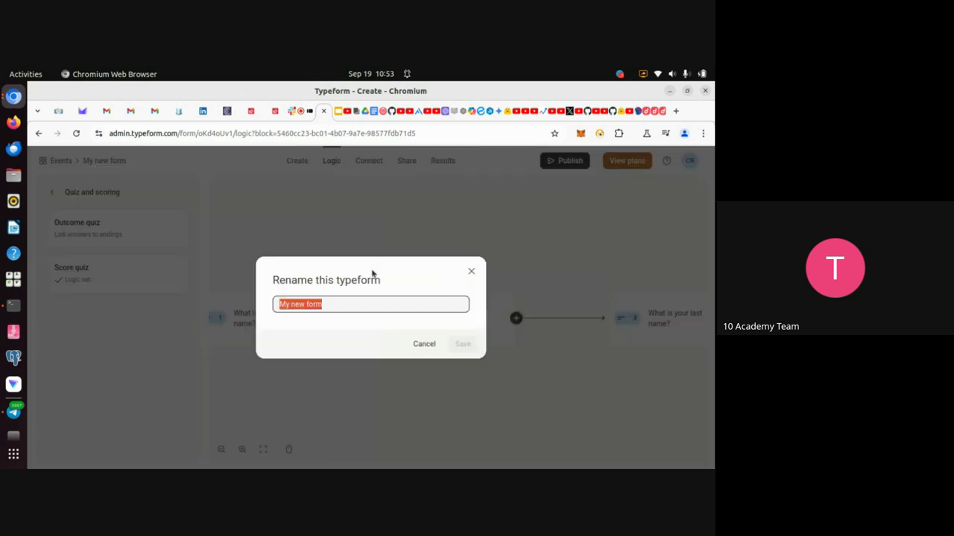
{"action": "left_click", "coordinate": [423, 345]}
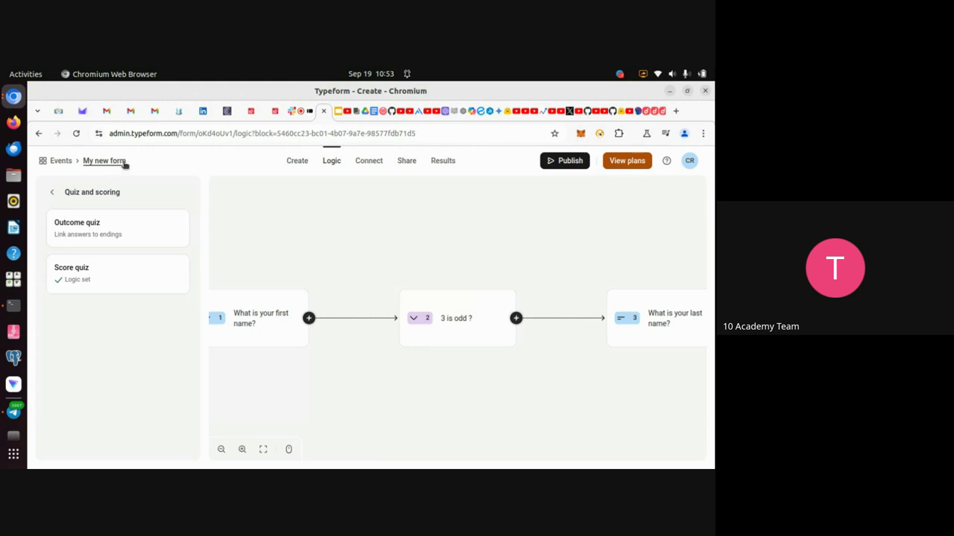
{"action": "left_click", "coordinate": [121, 162]}
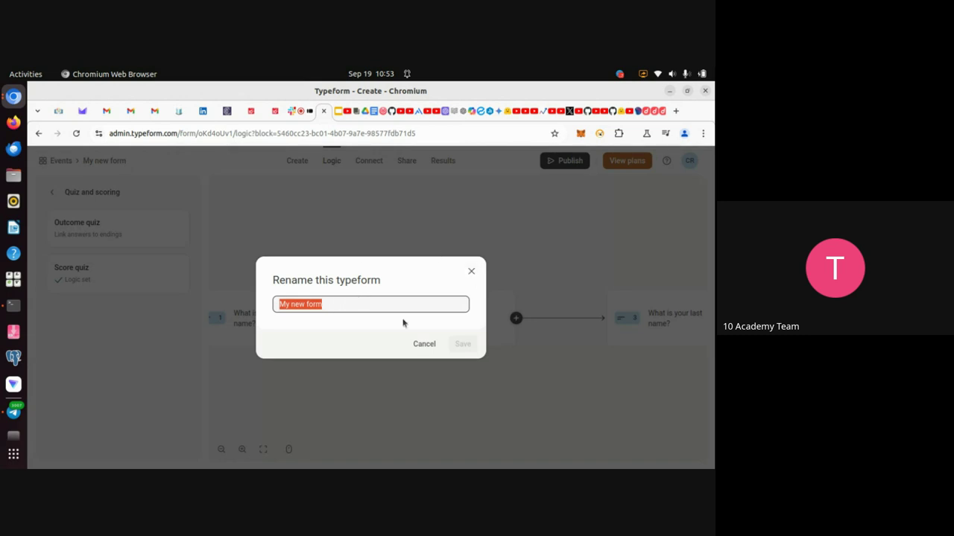
{"action": "key", "text": "BackSpace"}
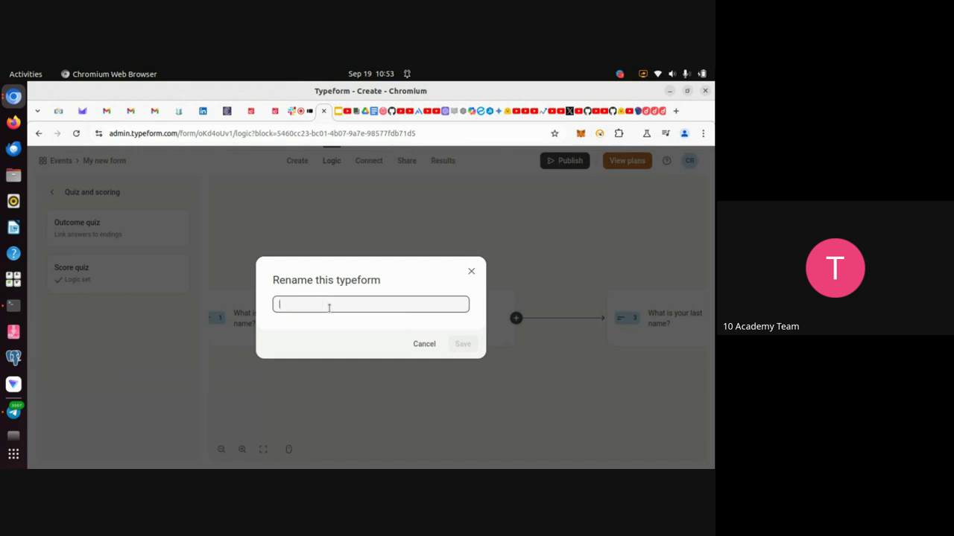
{"action": "type", "text": "Th"}
{"action": "key", "text": "BackSpace"}
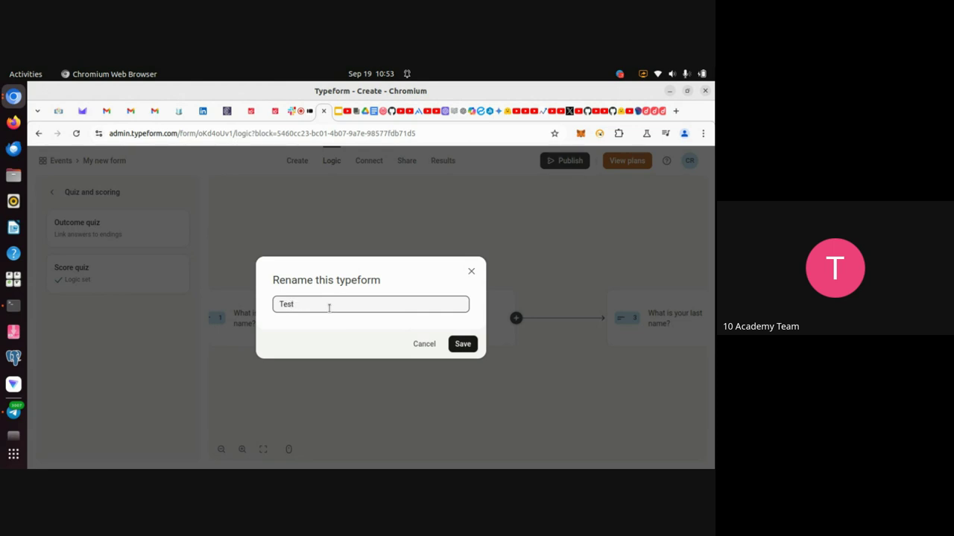
{"action": "type", "text": "utorial form"}
{"action": "left_click", "coordinate": [461, 344]}
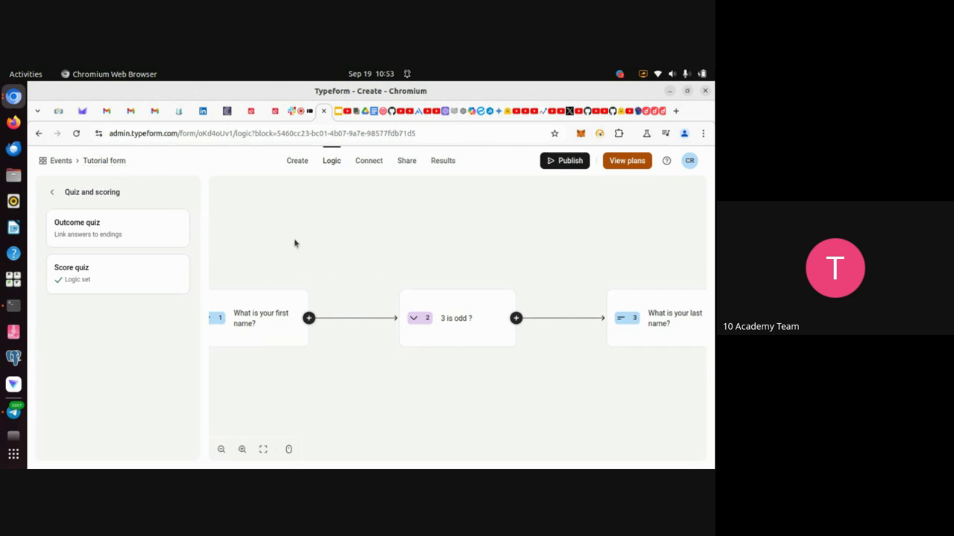
{"action": "left_click", "coordinate": [297, 117]}
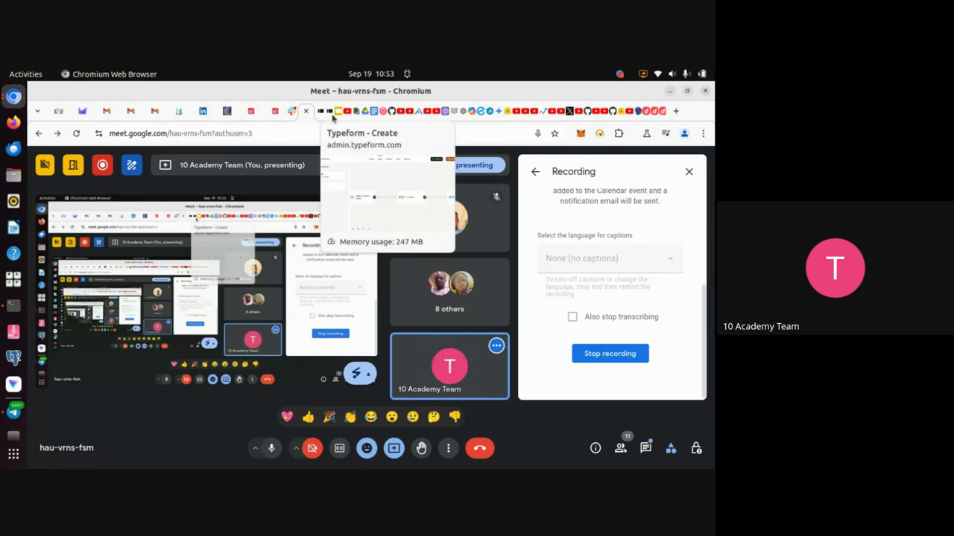
{"action": "left_click", "coordinate": [332, 117]}
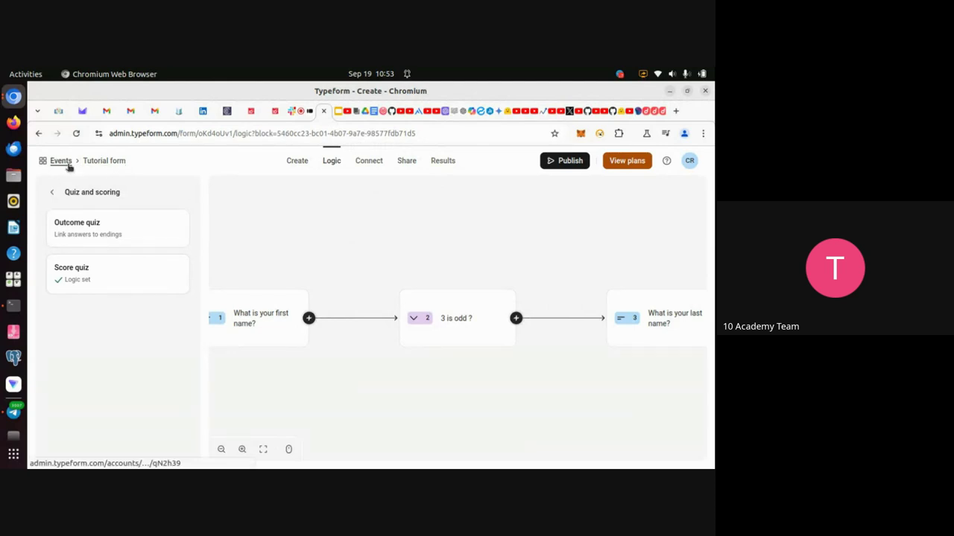
{"action": "left_click", "coordinate": [66, 165]}
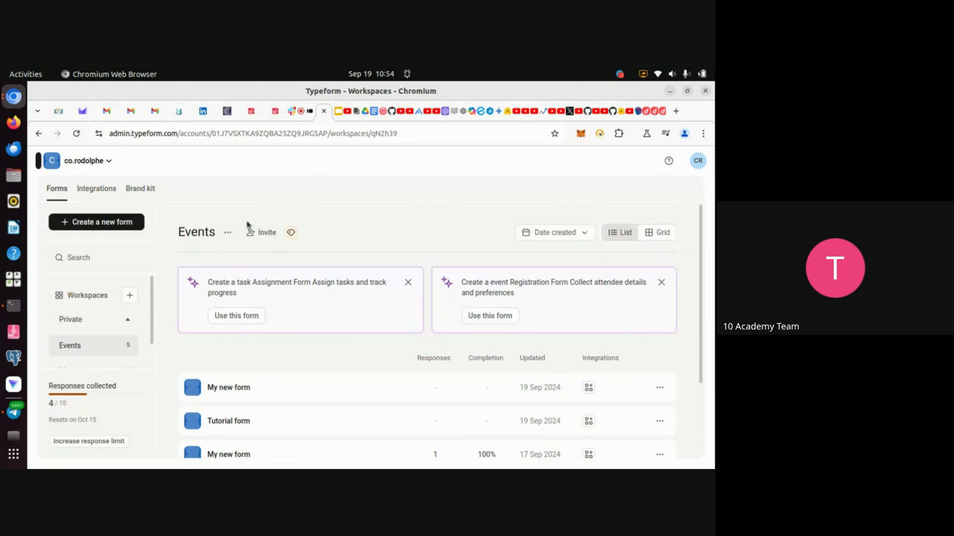
Find Tutorial form in the Events workspace forms list and open it in the editor.
{"action": "scroll", "coordinate": [282, 335], "scroll_direction": "down", "scroll_amount": 2}
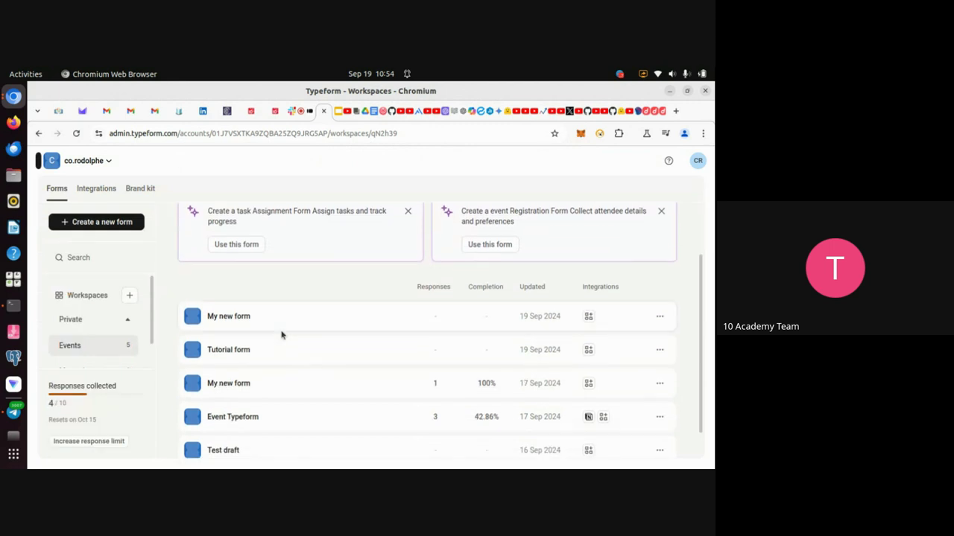
{"action": "scroll", "coordinate": [313, 352], "scroll_direction": "up", "scroll_amount": 2}
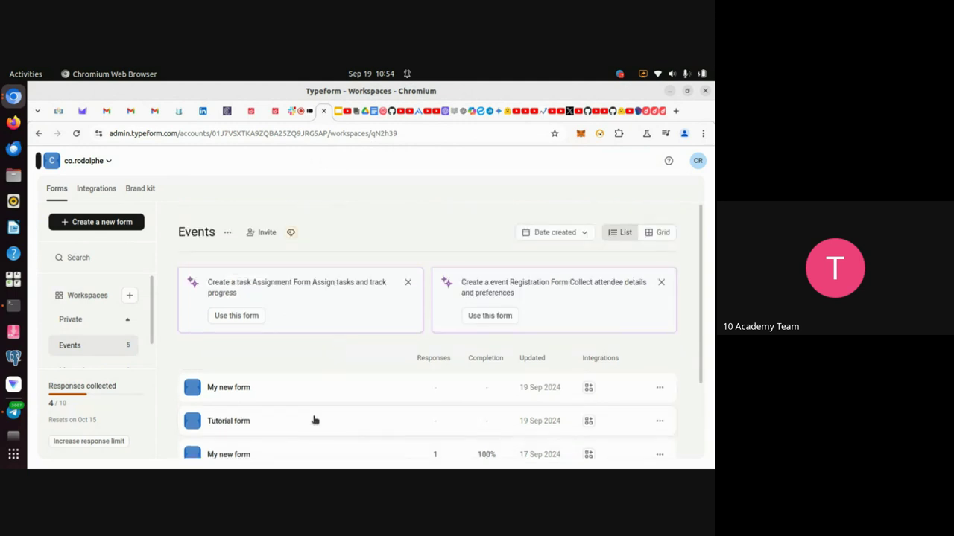
{"action": "scroll", "coordinate": [315, 421], "scroll_direction": "down", "scroll_amount": 1}
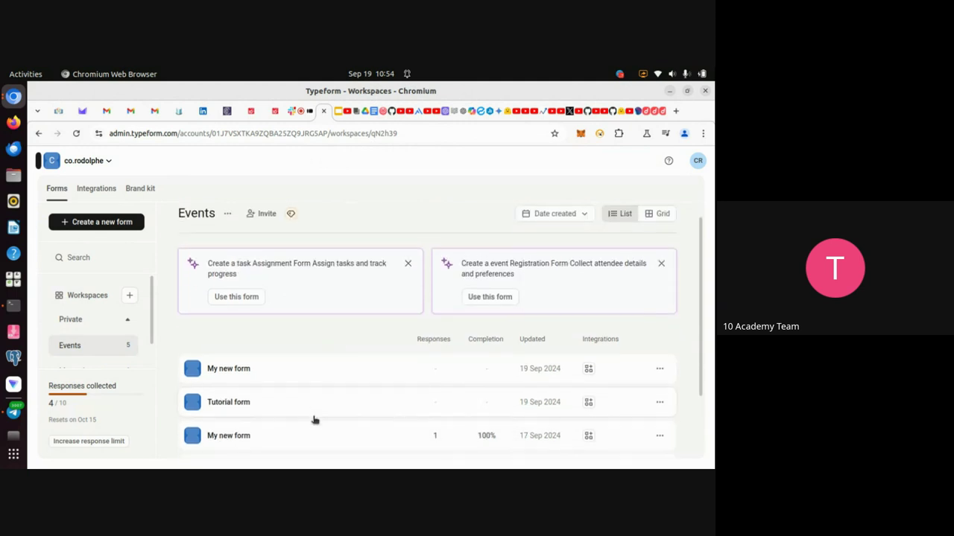
{"action": "left_click", "coordinate": [266, 406]}
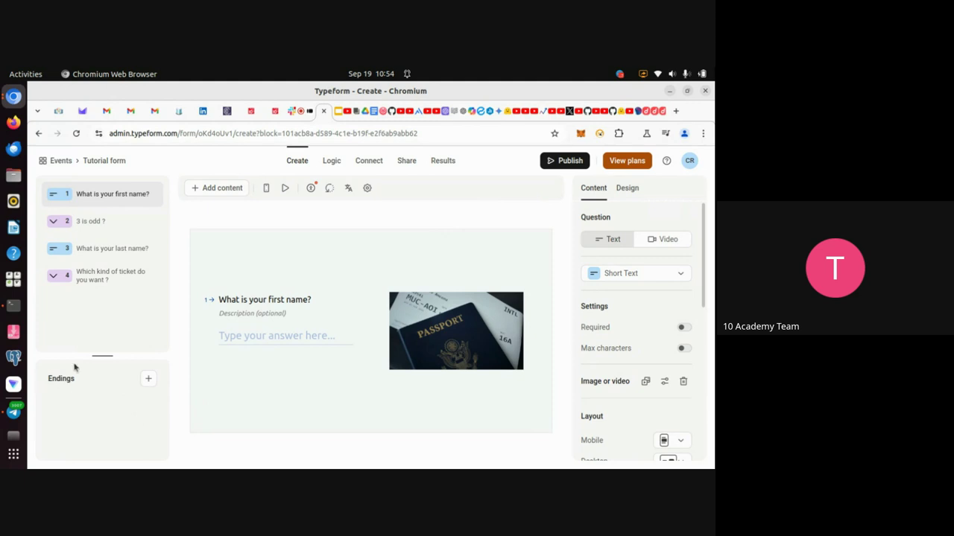
Add an End Screen ending titled 'Thank you for your participation'.
{"action": "left_click", "coordinate": [148, 382]}
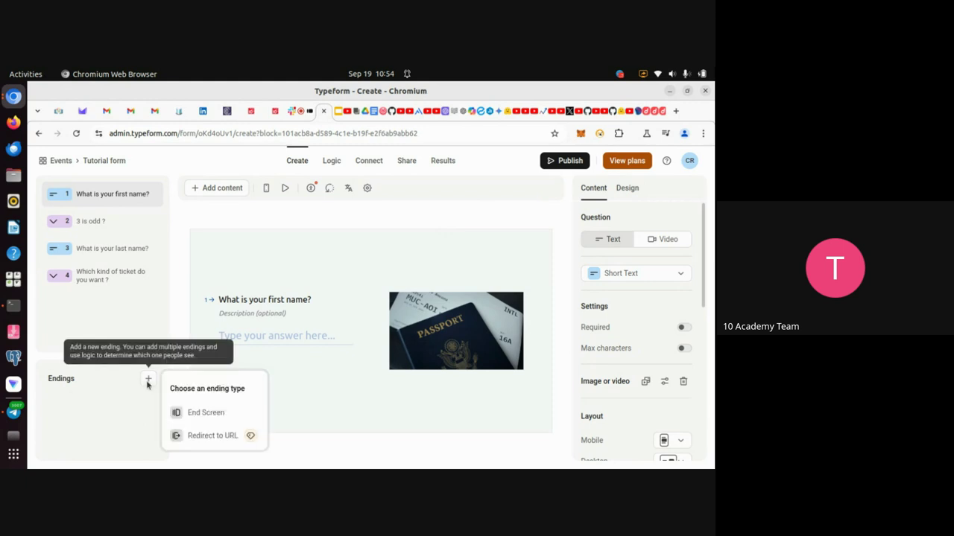
{"action": "left_click", "coordinate": [192, 415]}
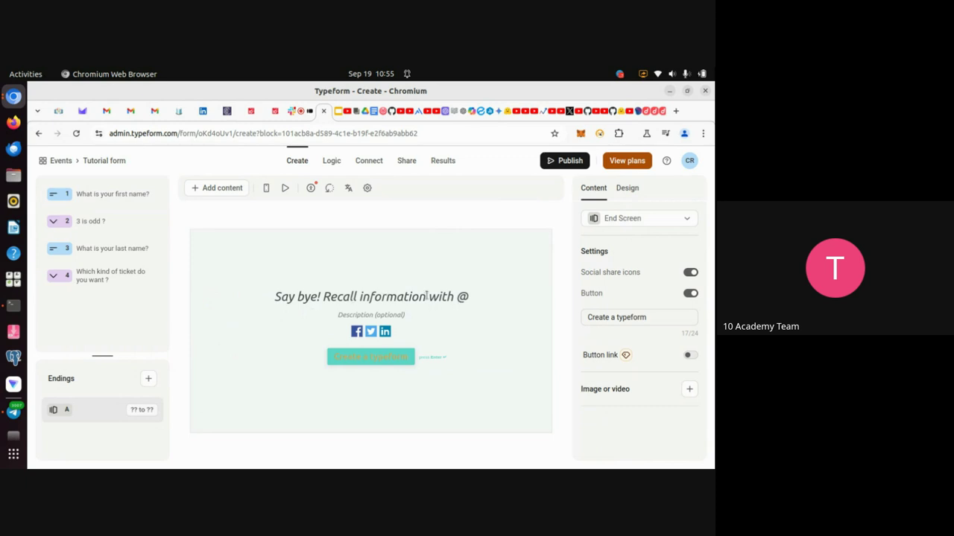
{"action": "left_click", "coordinate": [427, 296]}
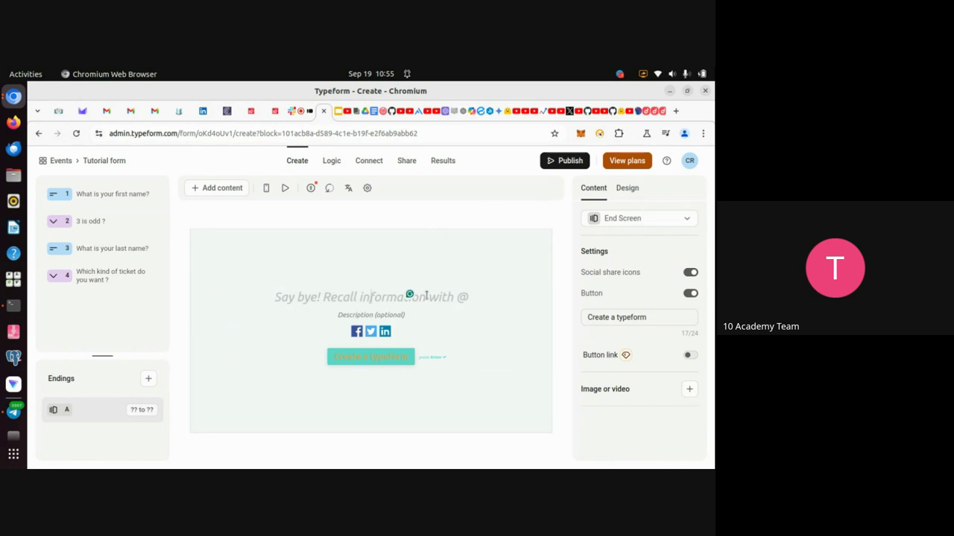
{"action": "type", "text": "Thanks yo"}
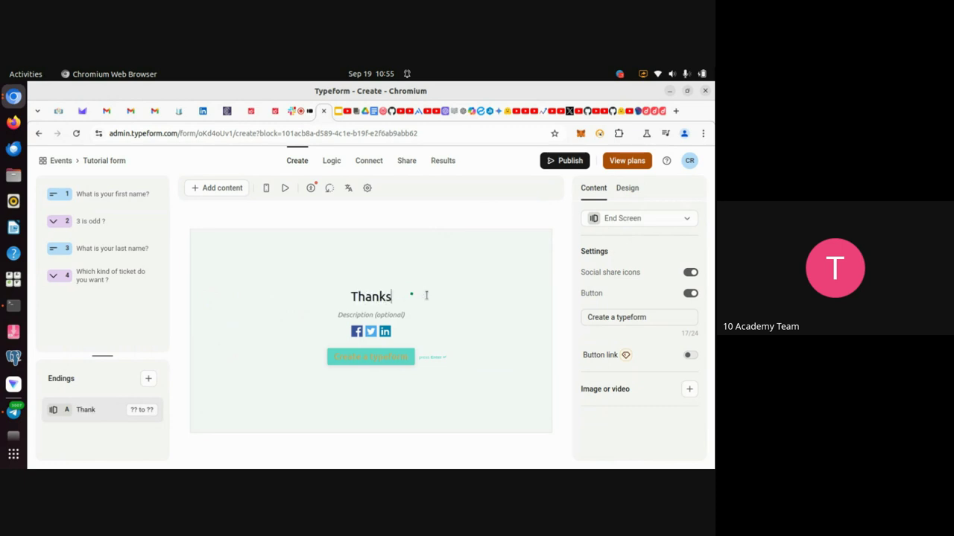
{"action": "key", "text": "BackSpace"}
{"action": "key", "text": "BackSpace"}
{"action": "key", "text": "BackSpace"}
{"action": "key", "text": "BackSpace"}
{"action": "type", "text": "you for your"}
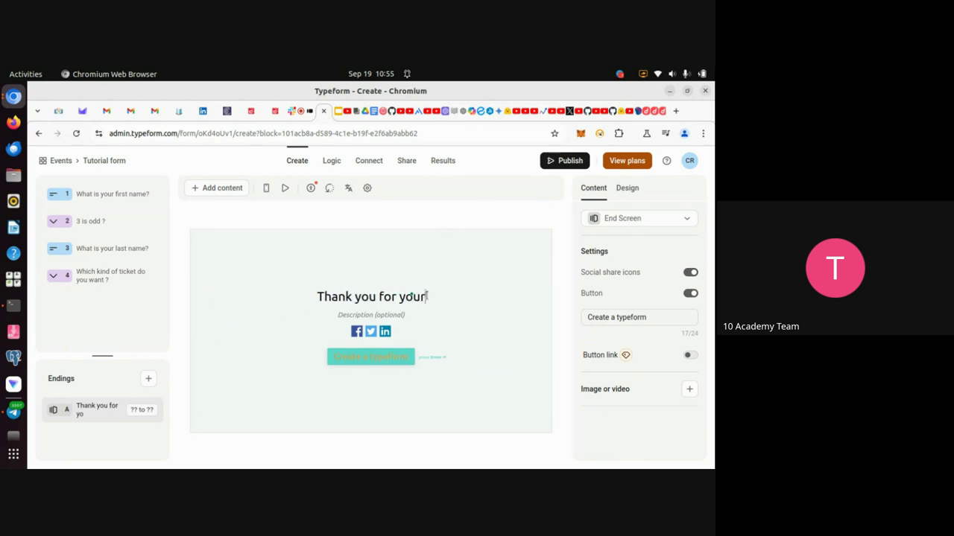
{"action": "type", "text": " pa"}
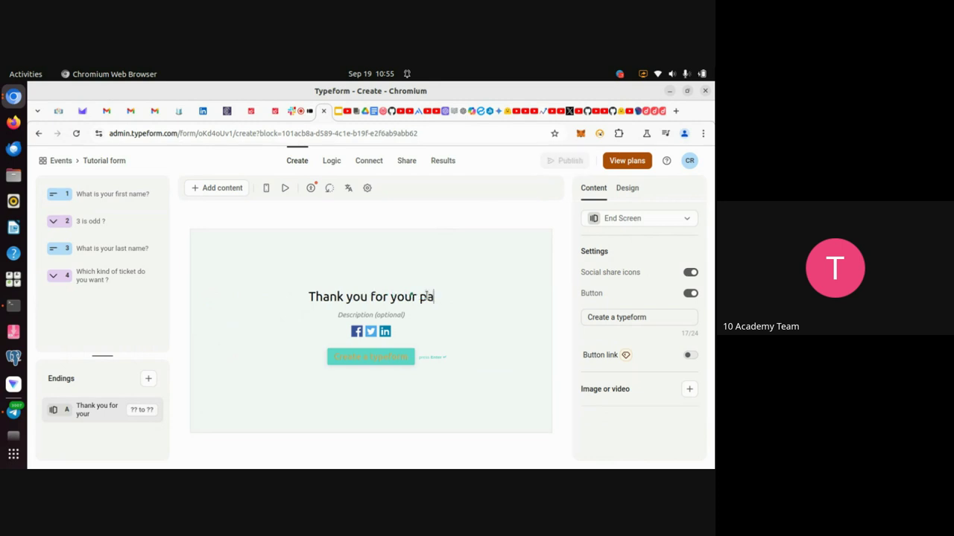
{"action": "type", "text": "rticipationi"}
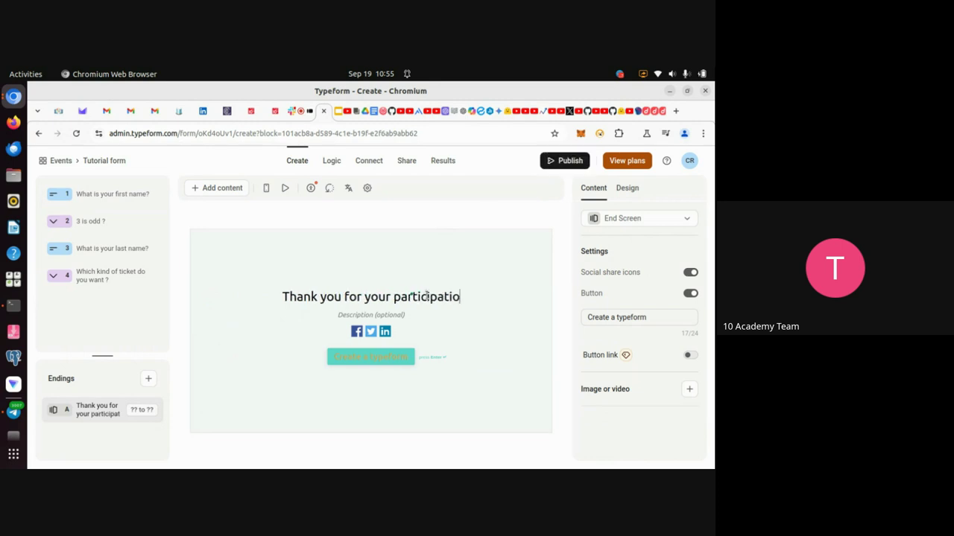
{"action": "key", "text": "BackSpace"}
{"action": "key", "text": "BackSpace"}
{"action": "type", "text": "n"}
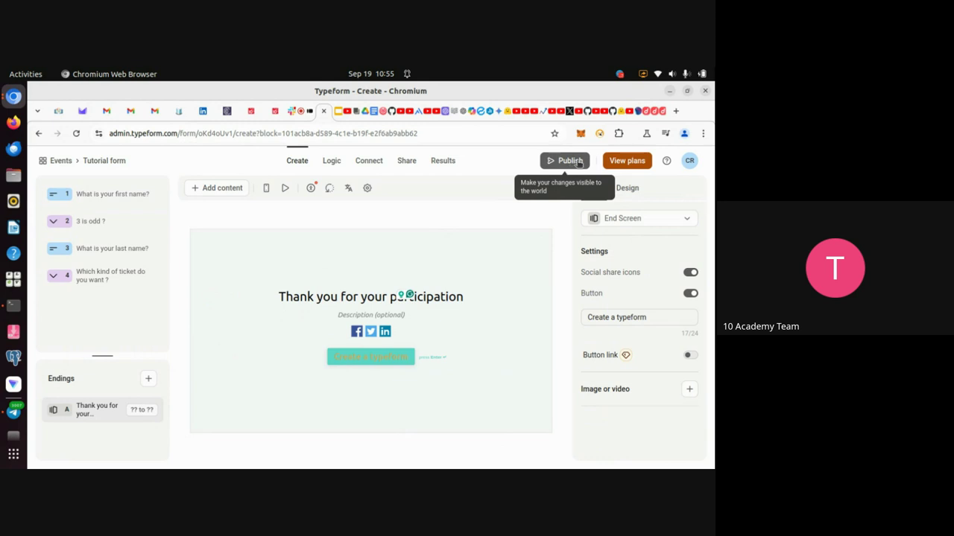
Publish the Tutorial form, rate the feedback survey Very good, and copy the form's link.
{"action": "left_click", "coordinate": [578, 163]}
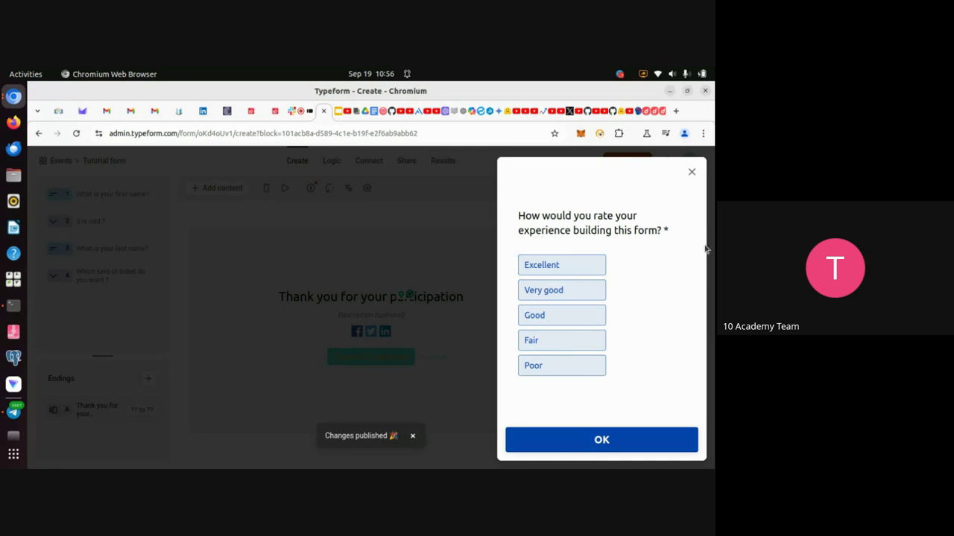
{"action": "left_click", "coordinate": [549, 294]}
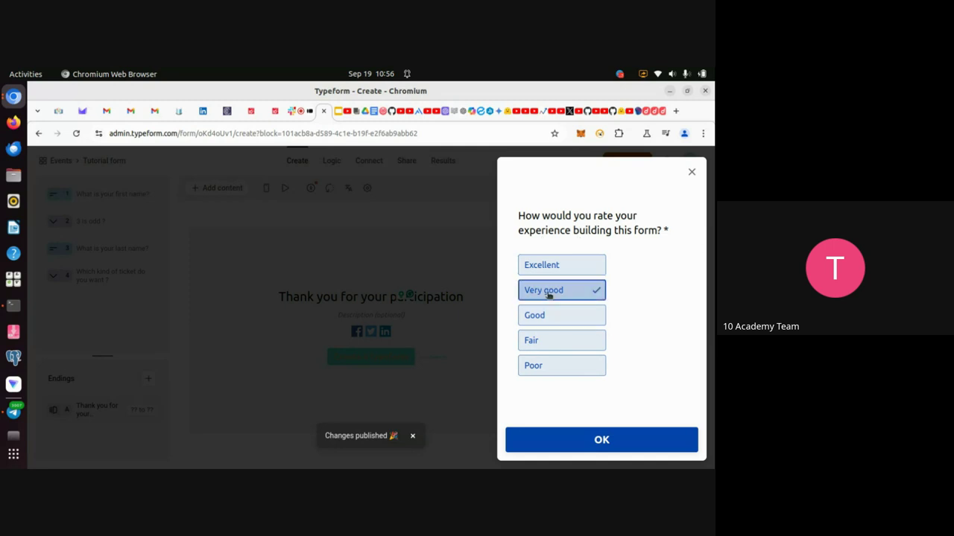
{"action": "left_click", "coordinate": [599, 440]}
{"action": "left_click", "coordinate": [600, 441]}
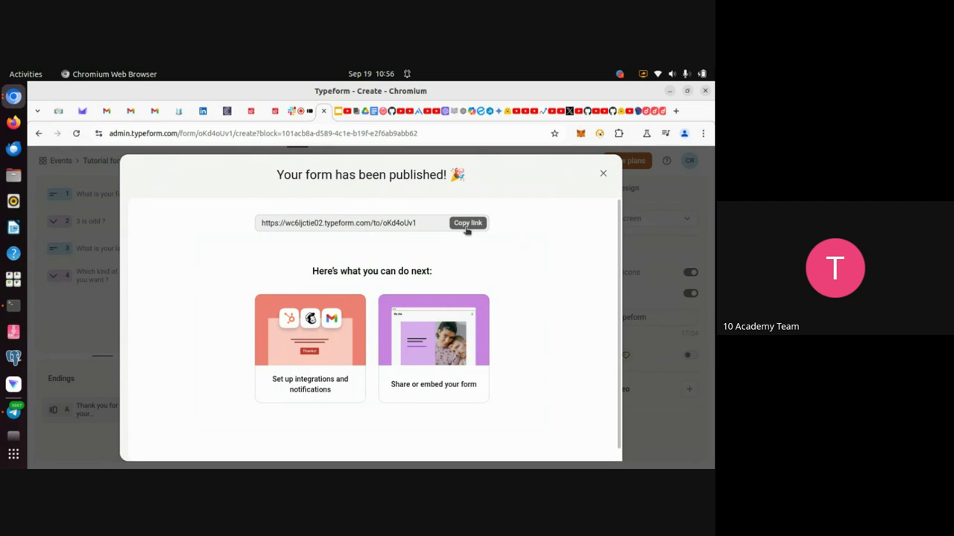
{"action": "left_click", "coordinate": [466, 225]}
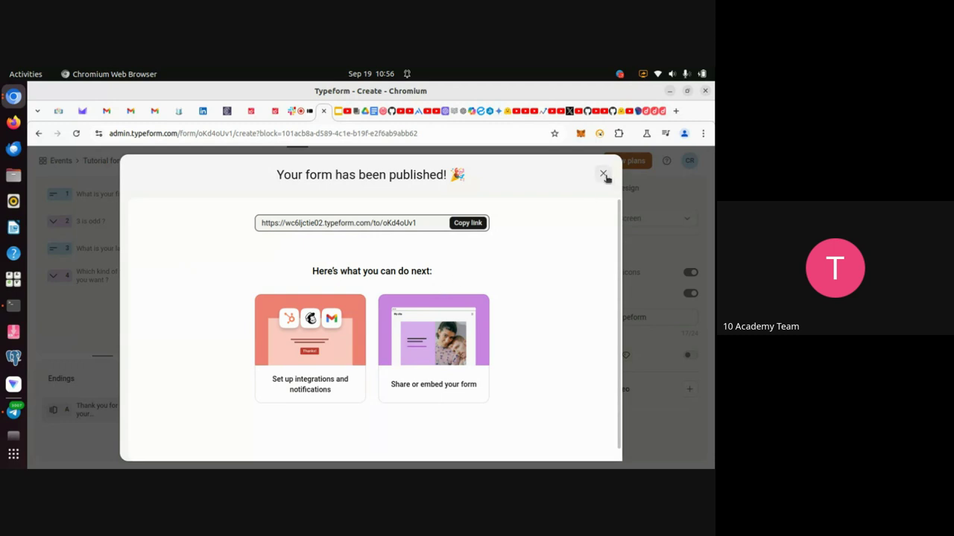
{"action": "left_click", "coordinate": [604, 174]}
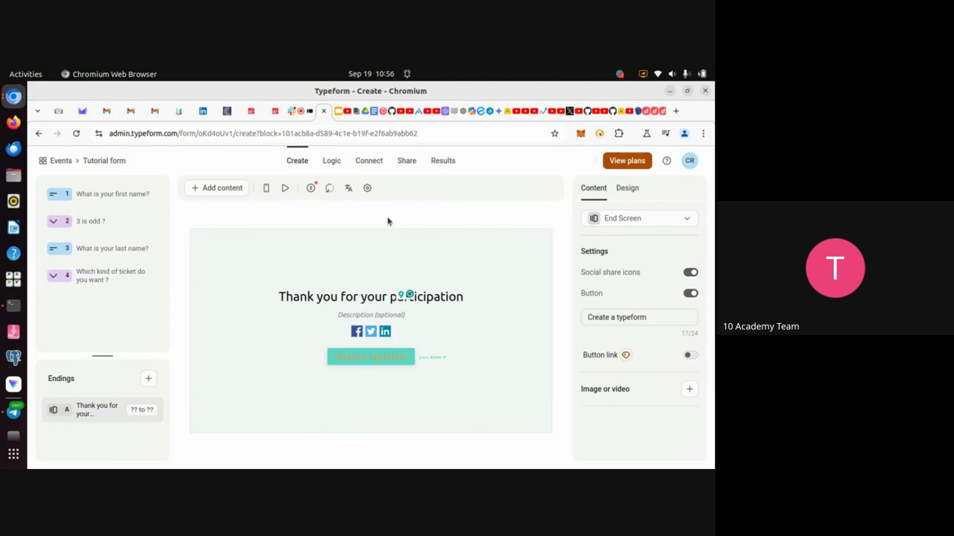
Copy the Tutorial form's public link from its Share page.
{"action": "left_click", "coordinate": [407, 167]}
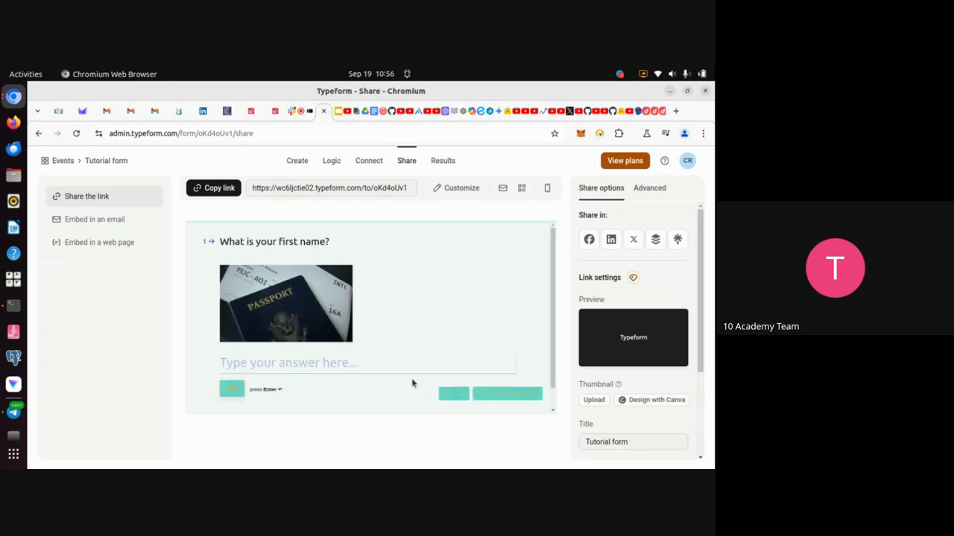
{"action": "left_click", "coordinate": [266, 195]}
Open the New Year Exhibitors Registration page and start an empty block at its bottom.
{"action": "left_click", "coordinate": [179, 111]}
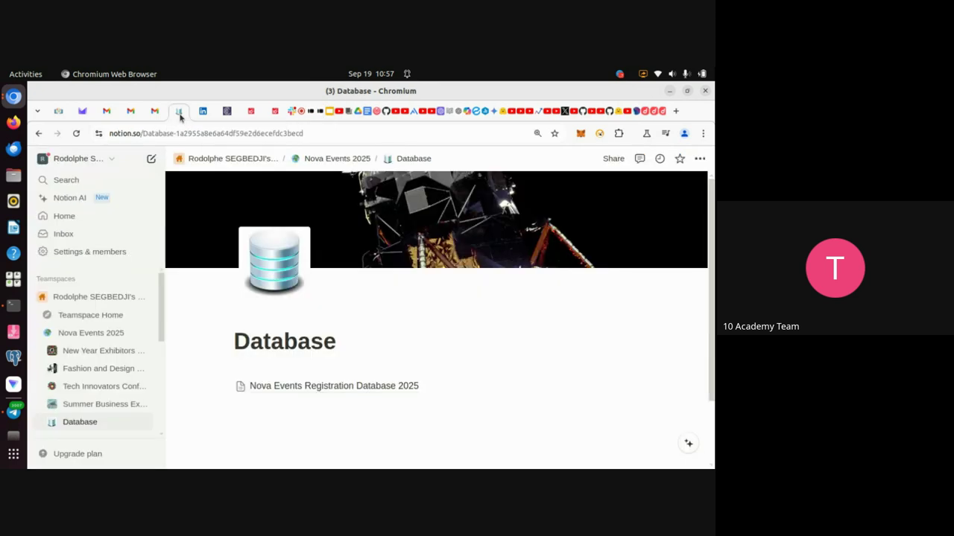
{"action": "scroll", "coordinate": [326, 364], "scroll_direction": "down", "scroll_amount": 2}
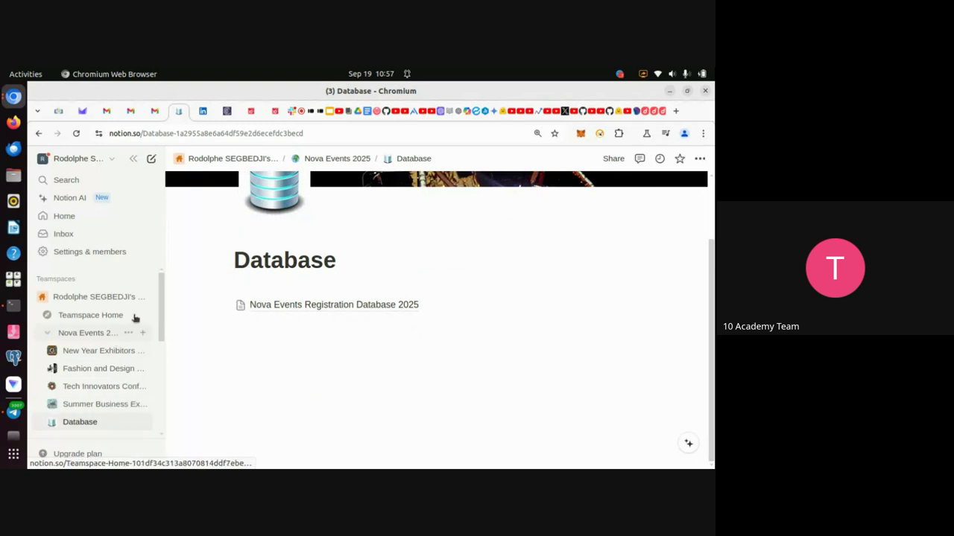
{"action": "left_click_drag", "start_coordinate": [161, 322], "coordinate": [157, 330]}
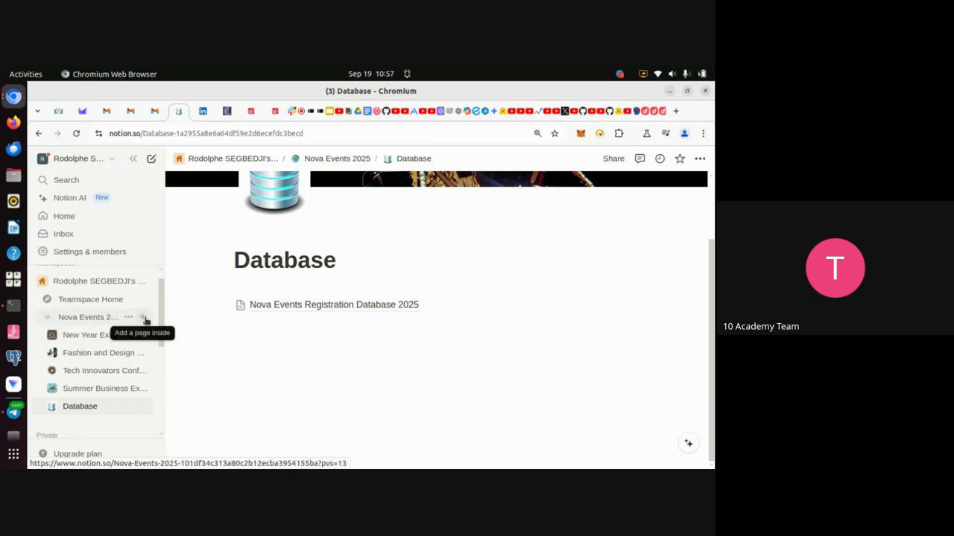
{"action": "left_click", "coordinate": [99, 336]}
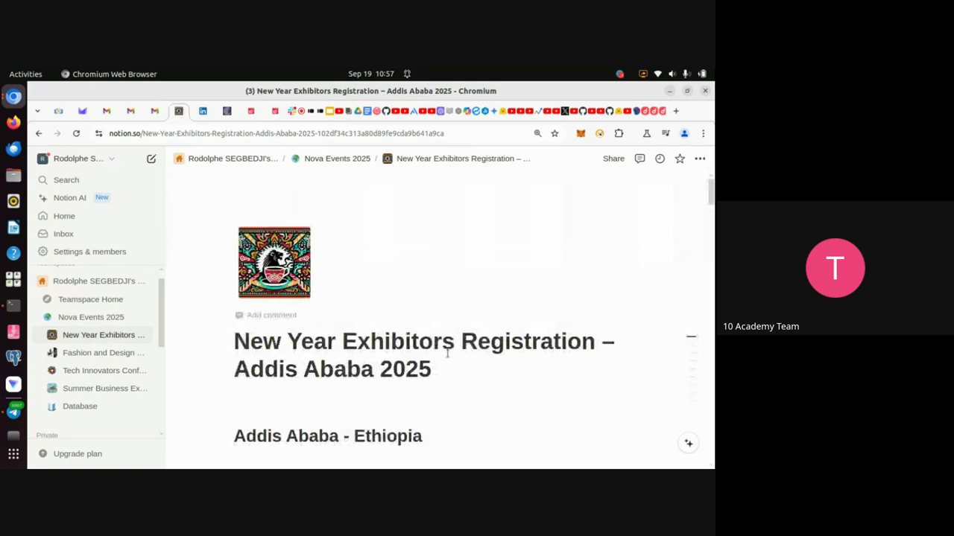
{"action": "scroll", "coordinate": [447, 353], "scroll_direction": "down", "scroll_amount": 10}
{"action": "scroll", "coordinate": [447, 355], "scroll_direction": "down", "scroll_amount": 10}
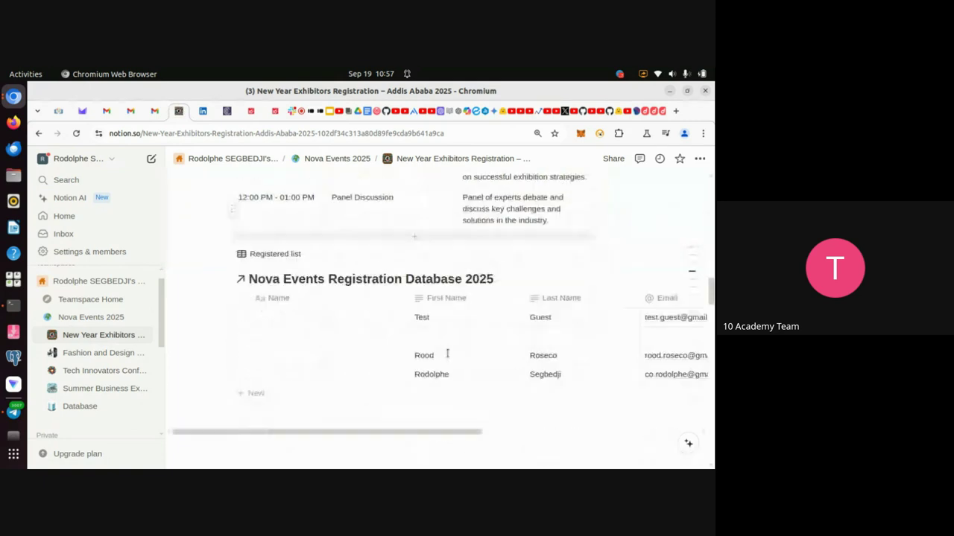
{"action": "scroll", "coordinate": [448, 358], "scroll_direction": "down", "scroll_amount": 15}
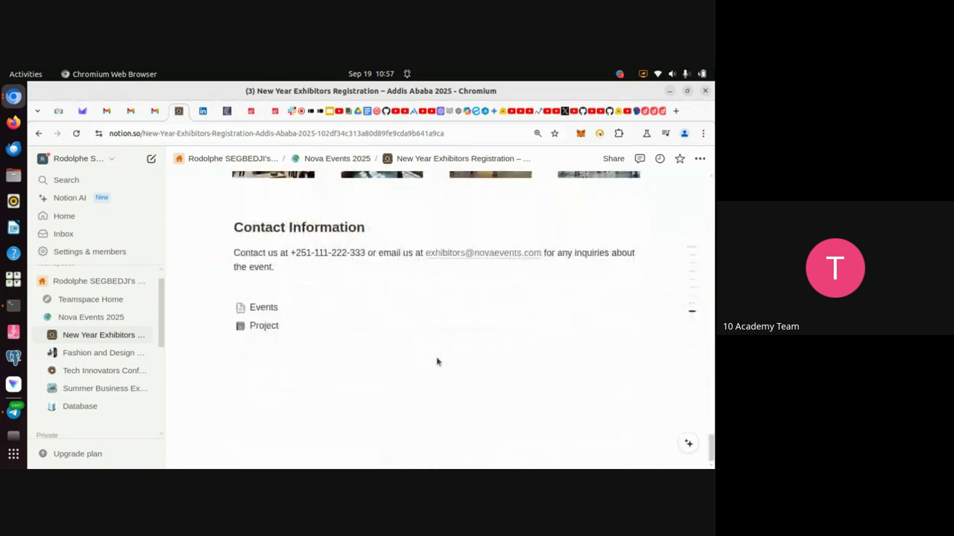
{"action": "left_click", "coordinate": [289, 366]}
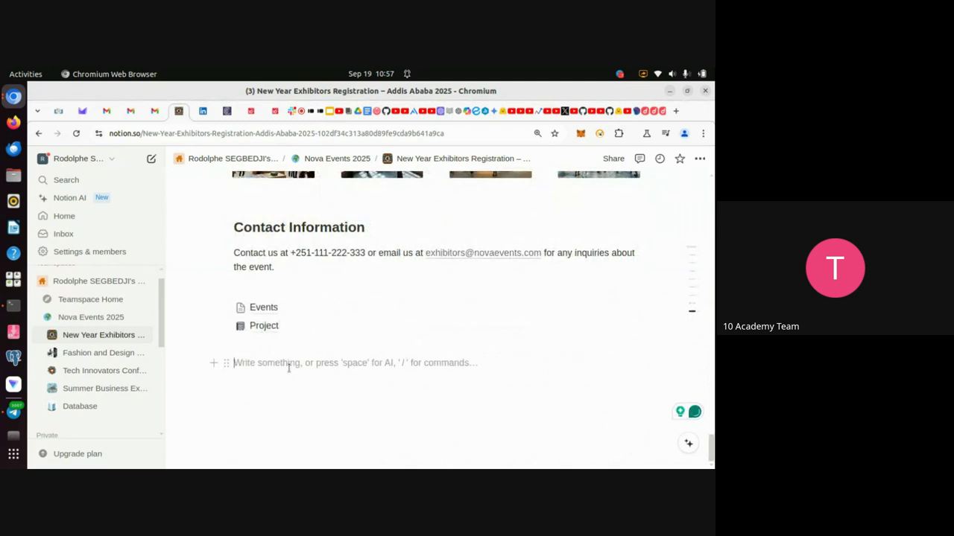
Insert a Typeform embed via /typeform and embed the pasted Tutorial form link.
{"action": "type", "text": "/"}
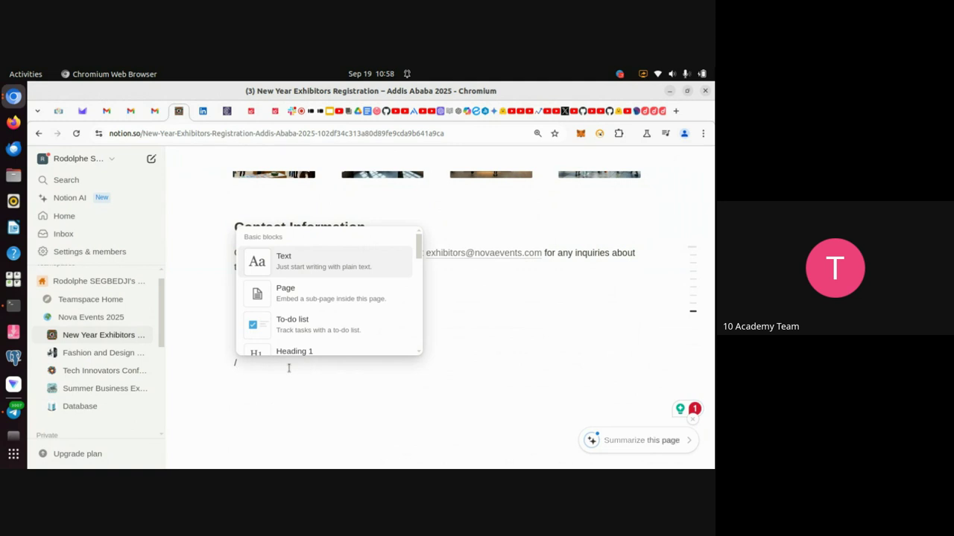
{"action": "type", "text": "ty"}
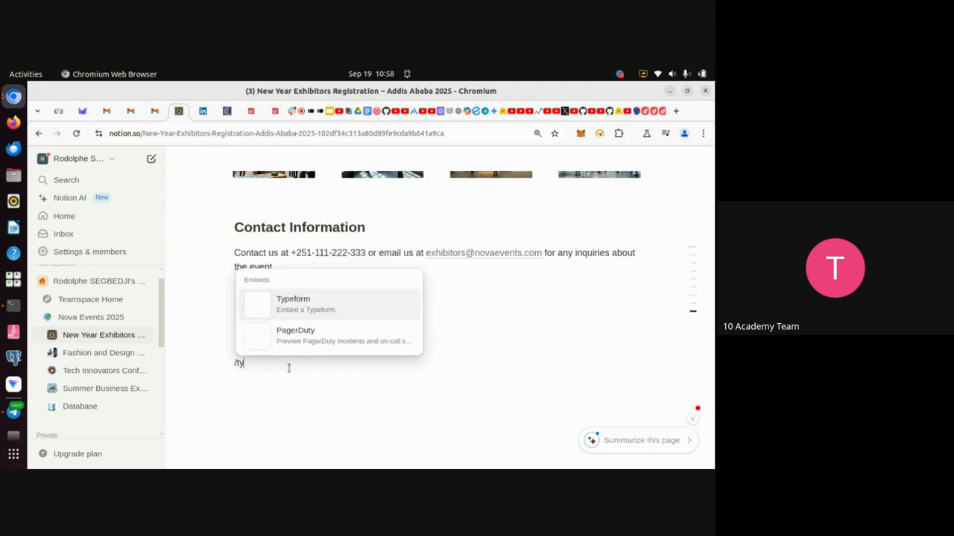
{"action": "left_click", "coordinate": [316, 304]}
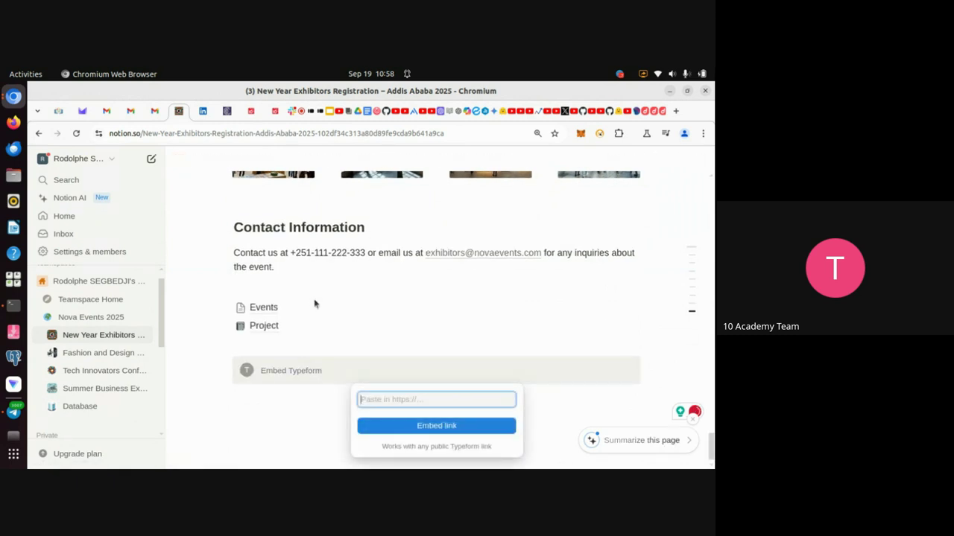
{"action": "key", "text": "ctrl+v"}
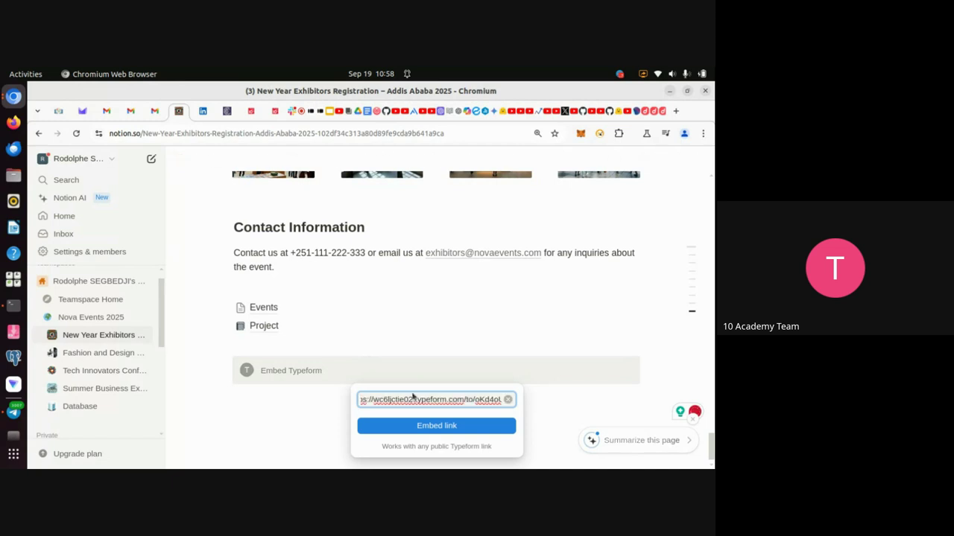
{"action": "left_click", "coordinate": [422, 427]}
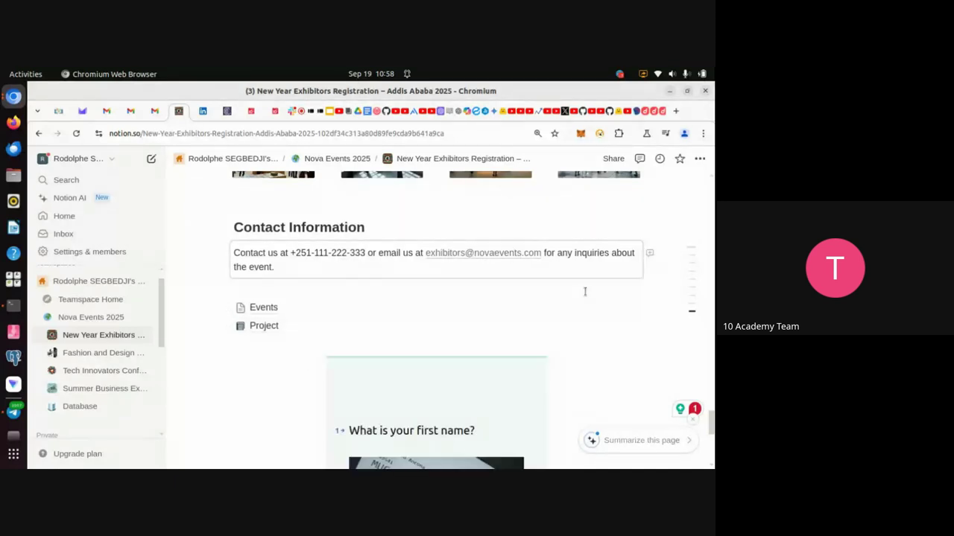
In the embedded form, enter first name 'Test' and answer True to the '3 is odd' question.
{"action": "scroll", "coordinate": [586, 291], "scroll_direction": "down", "scroll_amount": 1}
{"action": "scroll", "coordinate": [584, 291], "scroll_direction": "down", "scroll_amount": 2}
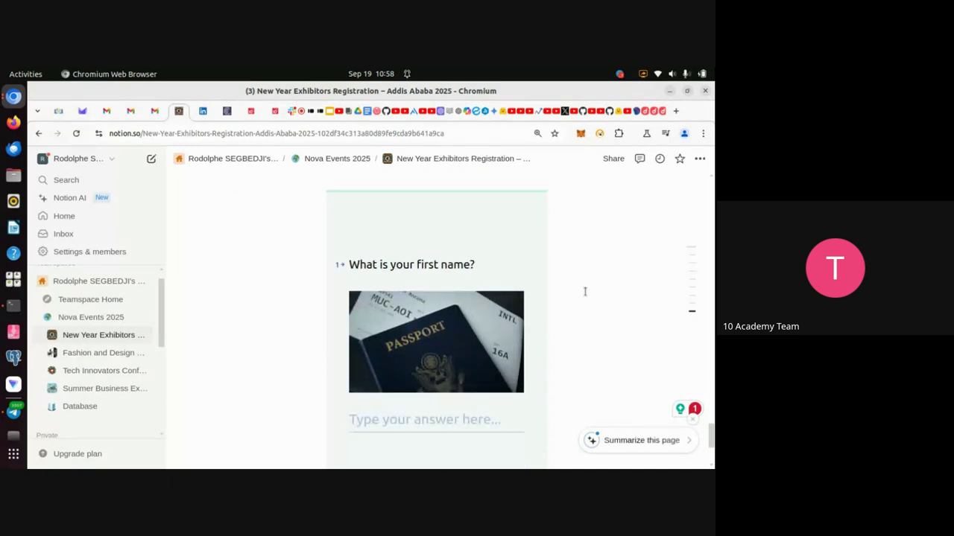
{"action": "scroll", "coordinate": [585, 291], "scroll_direction": "down", "scroll_amount": 1}
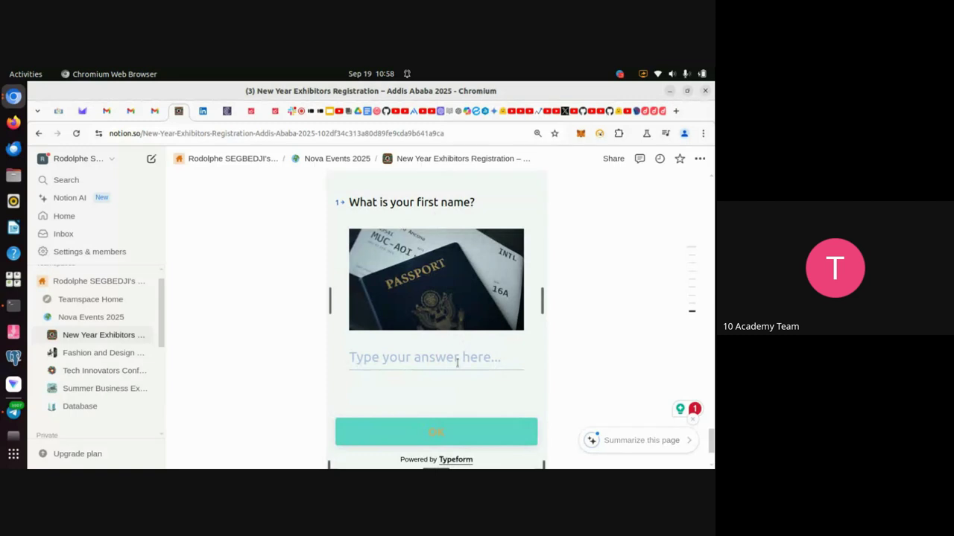
{"action": "scroll", "coordinate": [450, 357], "scroll_direction": "down", "scroll_amount": 1}
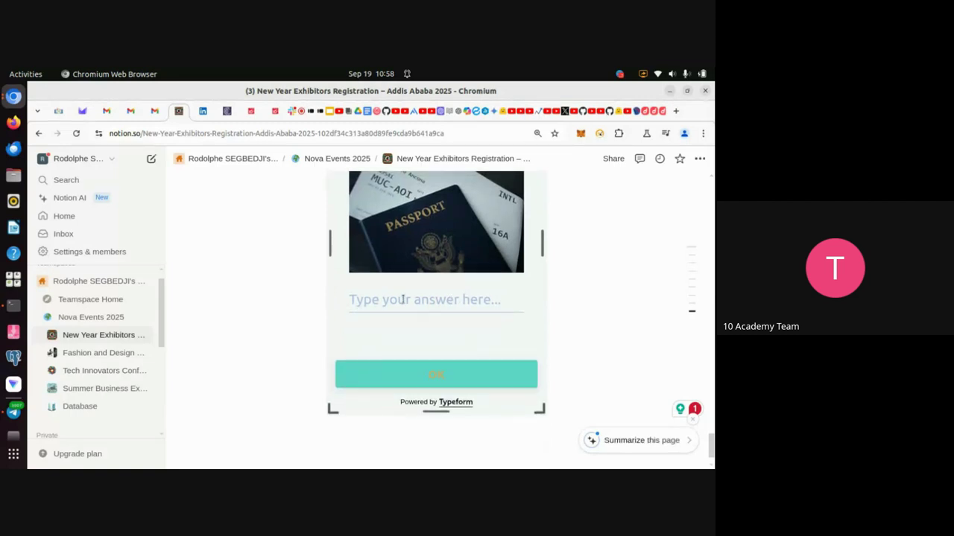
{"action": "scroll", "coordinate": [472, 368], "scroll_direction": "down", "scroll_amount": 1}
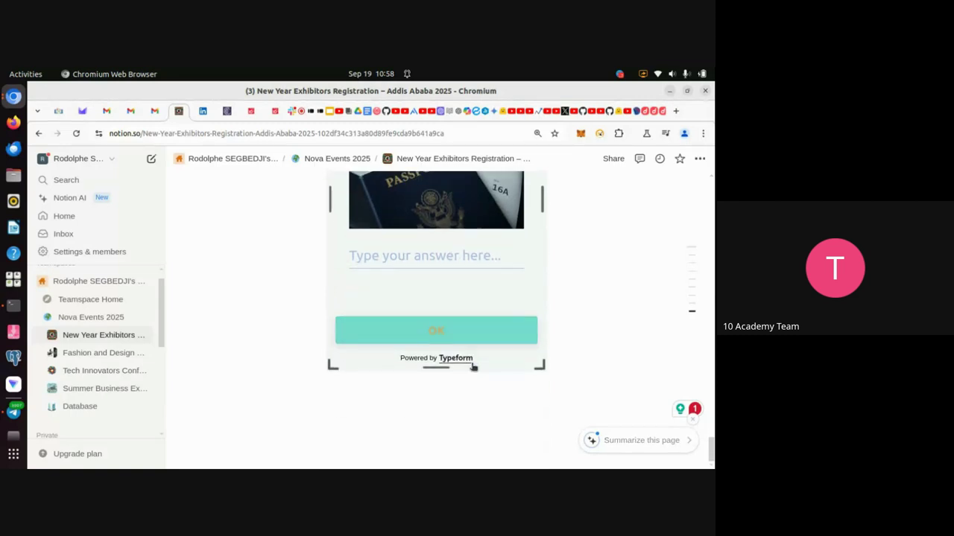
{"action": "left_click", "coordinate": [398, 255]}
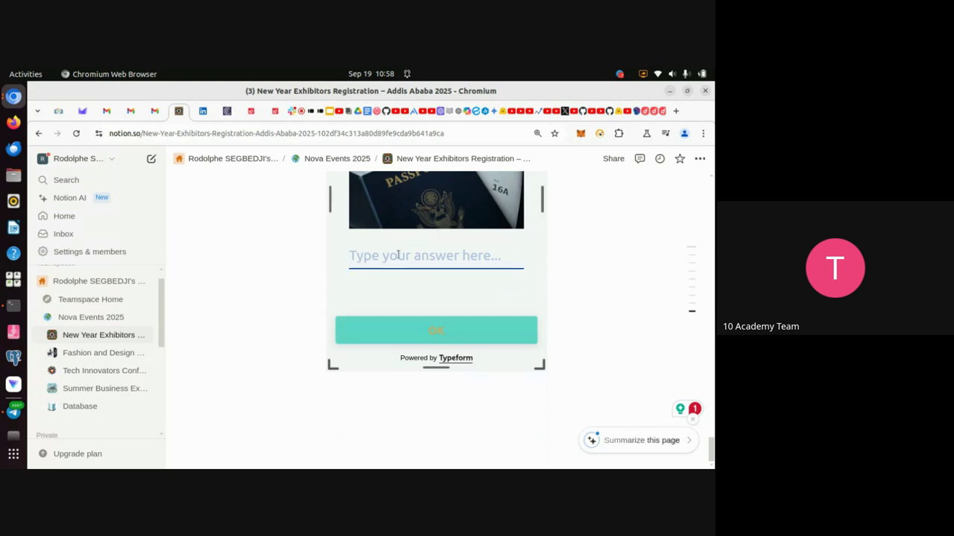
{"action": "type", "text": "Test"}
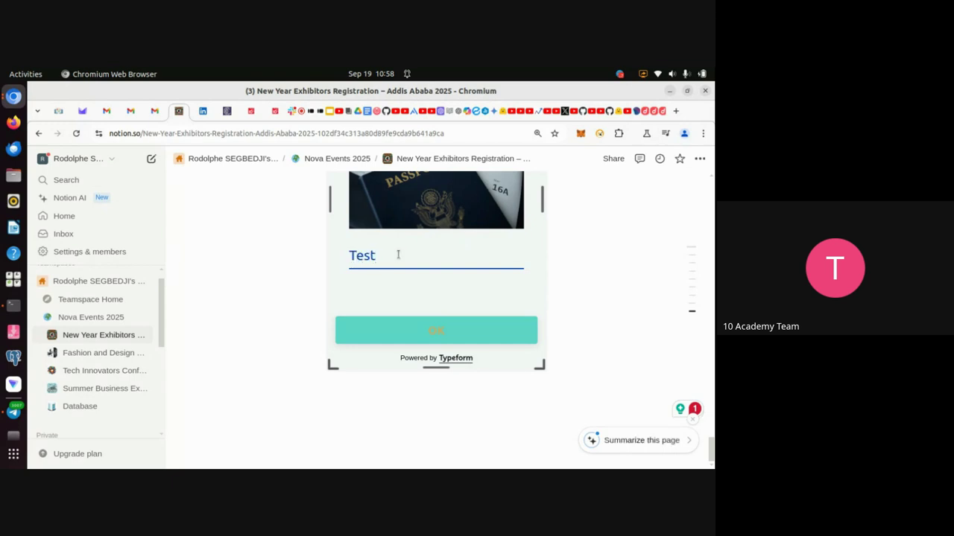
{"action": "key", "text": "Return"}
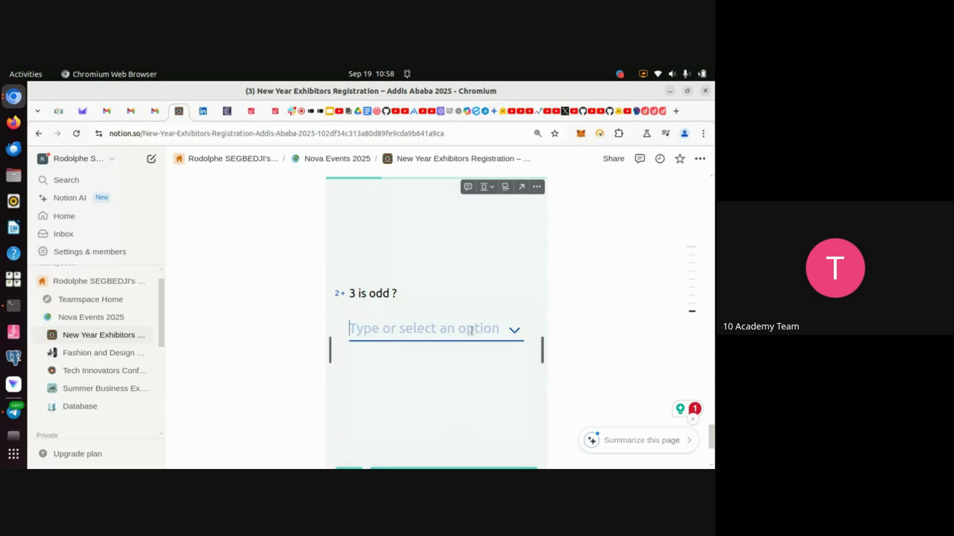
{"action": "left_click", "coordinate": [514, 333]}
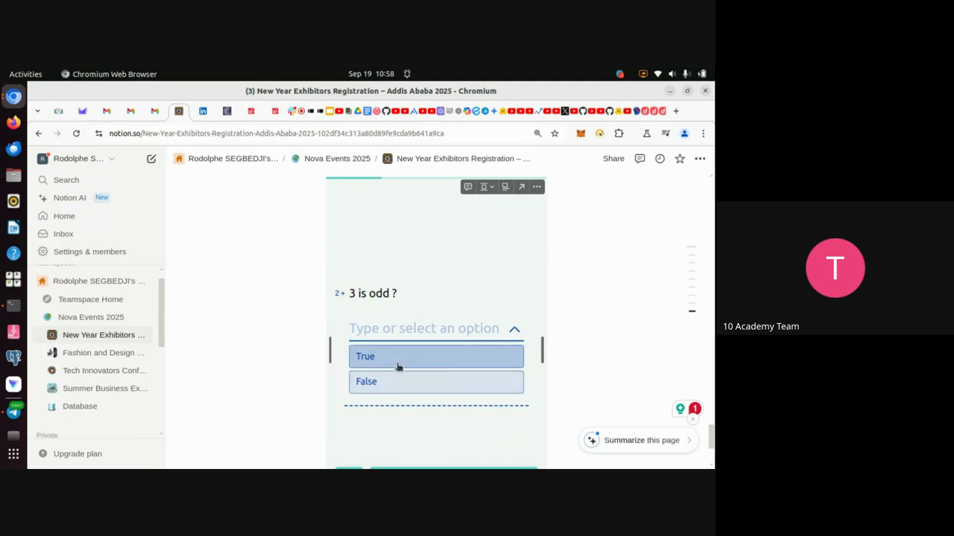
{"action": "left_click", "coordinate": [373, 358]}
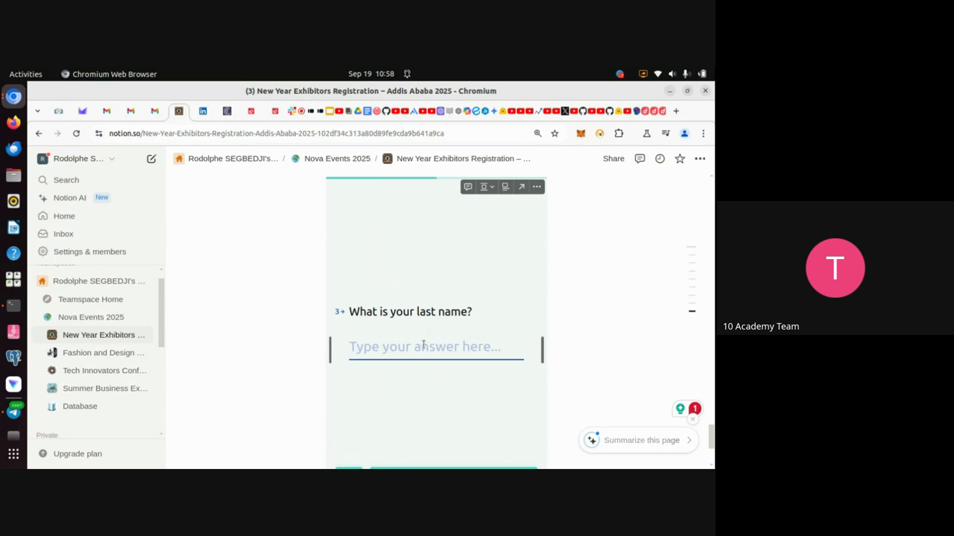
Enter last name 'Guest', choose the VIP ticket, and submit the test response.
{"action": "type", "text": "Guest"}
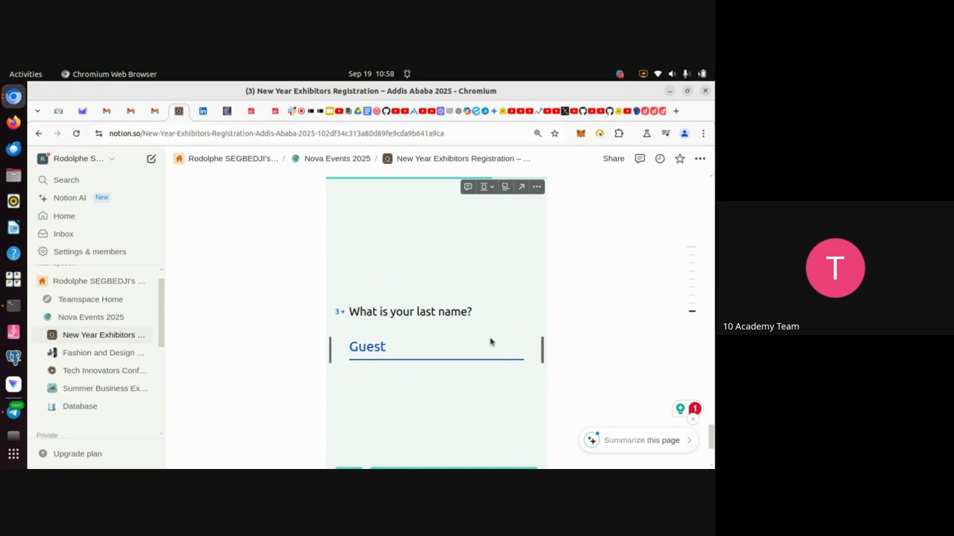
{"action": "scroll", "coordinate": [490, 339], "scroll_direction": "down", "scroll_amount": 2}
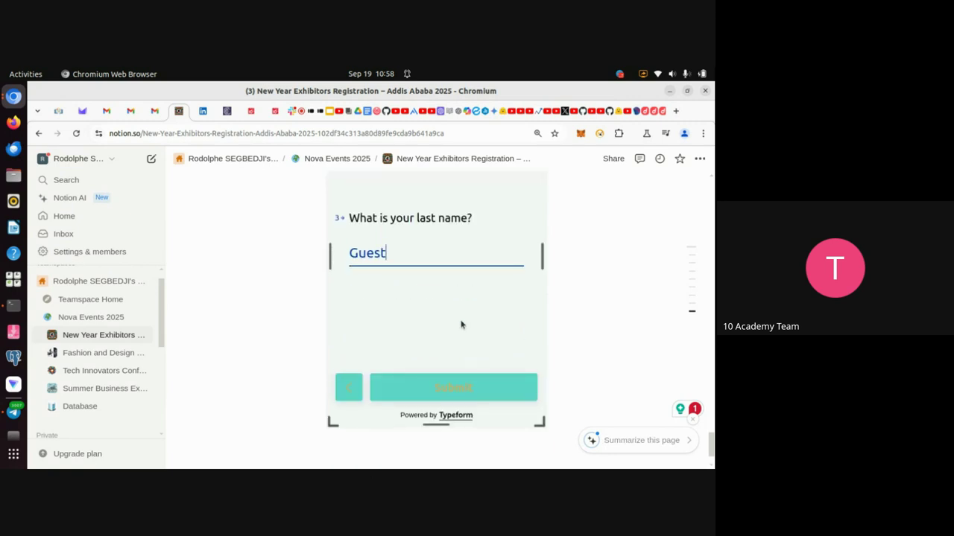
{"action": "key", "text": "Return"}
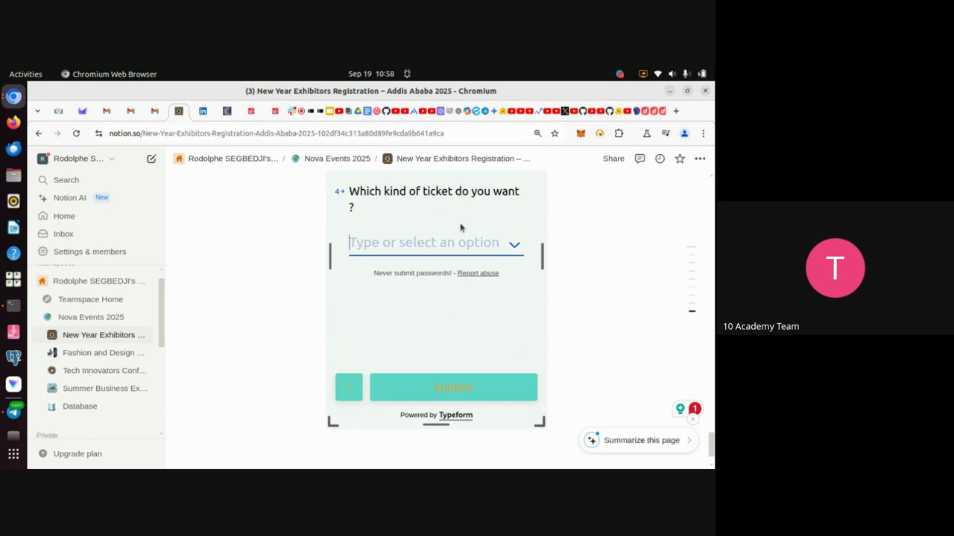
{"action": "left_click", "coordinate": [512, 246]}
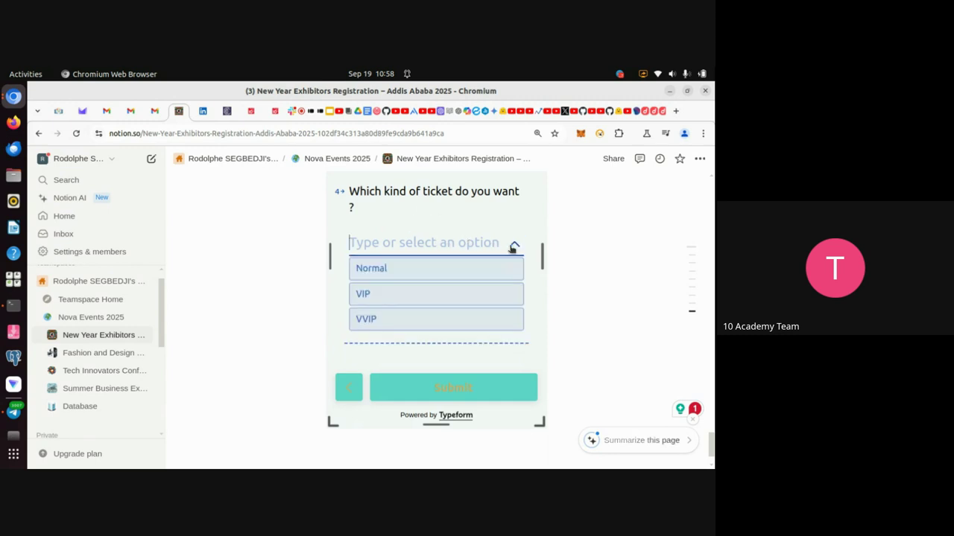
{"action": "left_click", "coordinate": [383, 304]}
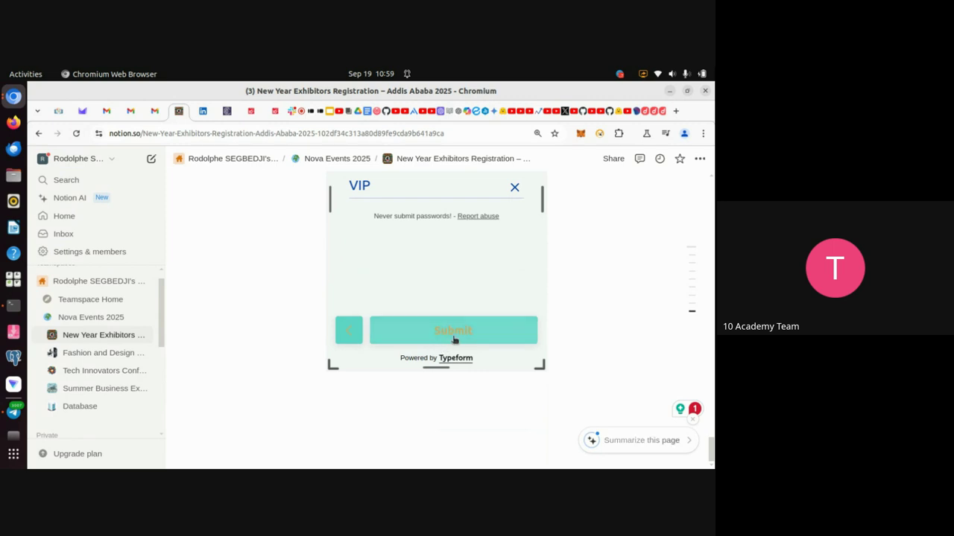
{"action": "left_click", "coordinate": [458, 339]}
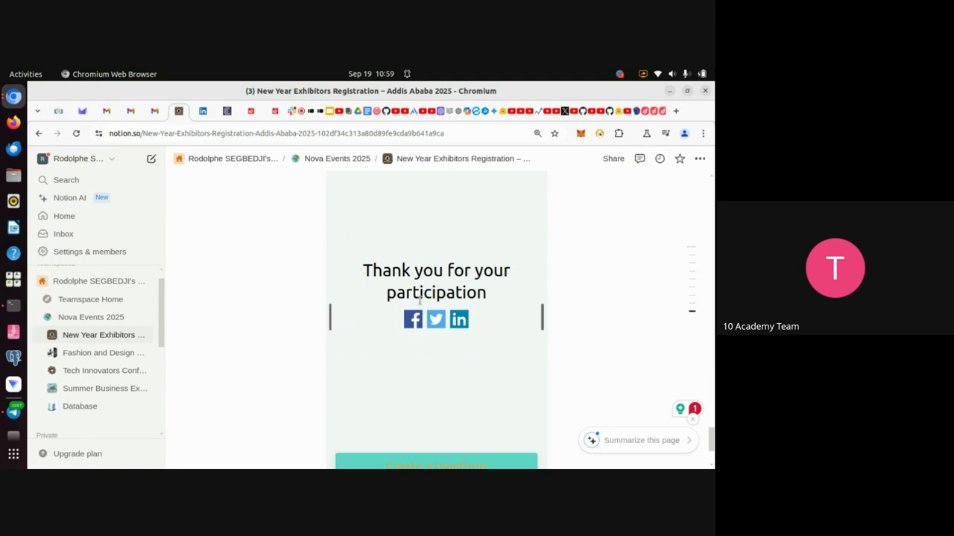
{"action": "scroll", "coordinate": [470, 379], "scroll_direction": "down", "scroll_amount": 3}
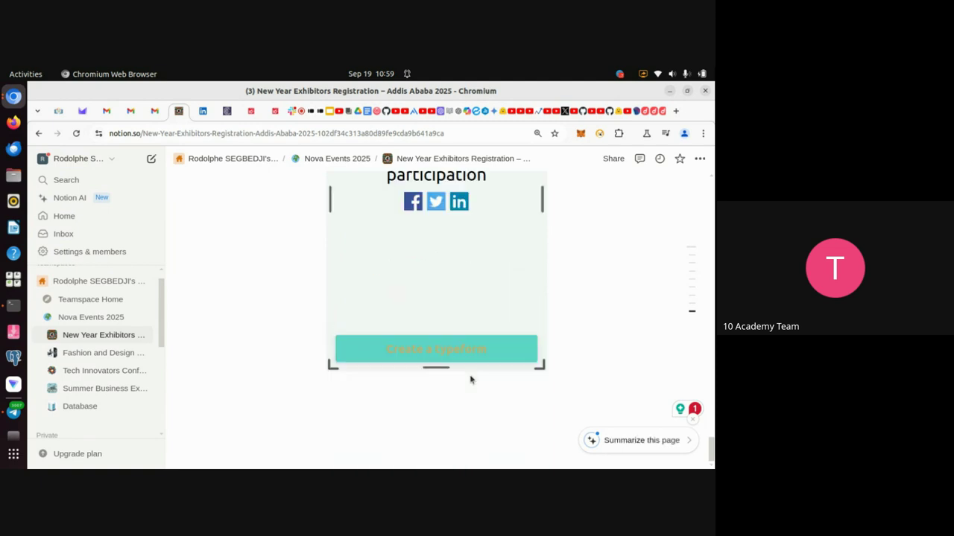
{"action": "scroll", "coordinate": [434, 300], "scroll_direction": "up", "scroll_amount": 5}
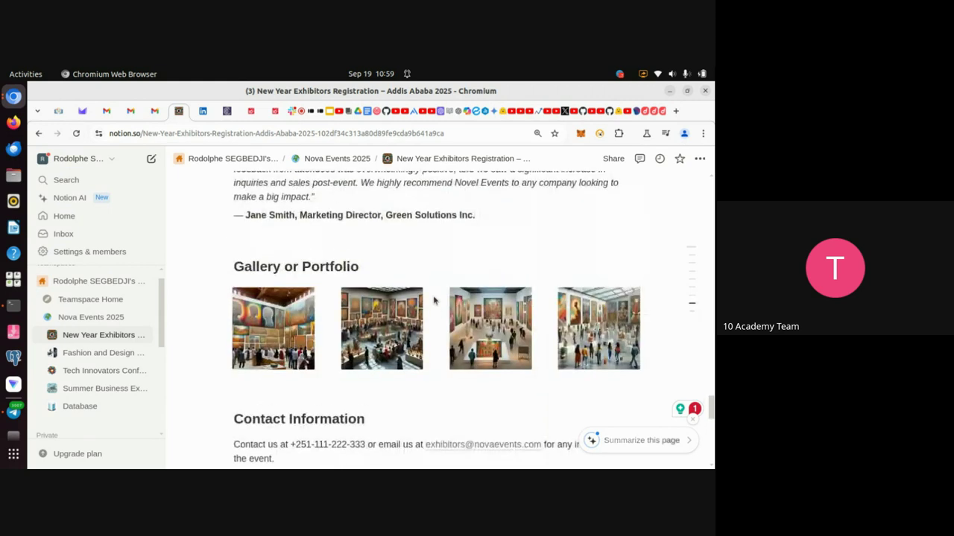
{"action": "scroll", "coordinate": [434, 301], "scroll_direction": "down", "scroll_amount": 3}
{"action": "scroll", "coordinate": [435, 300], "scroll_direction": "down", "scroll_amount": 2}
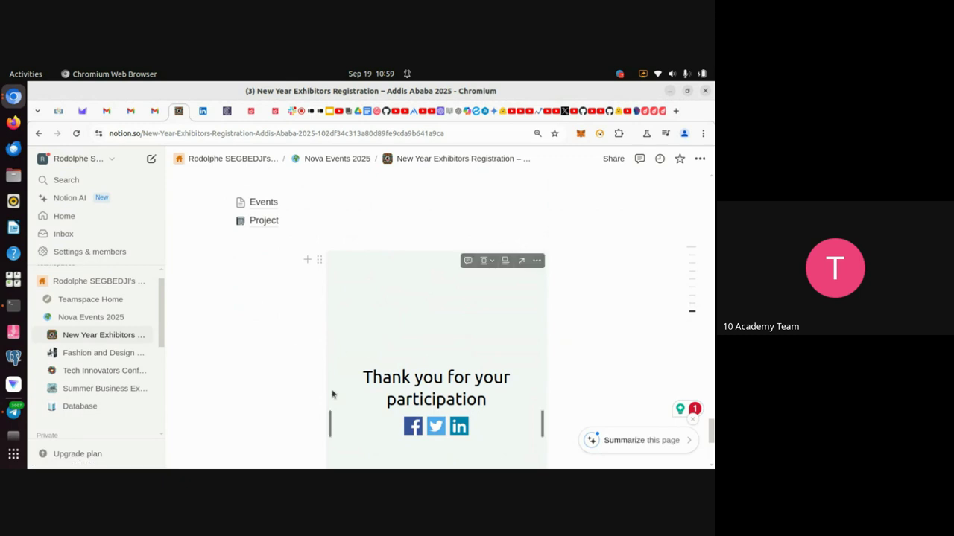
Check the Meet call and the Hands-on practice slide, then return to Typeform's Share page.
{"action": "left_click", "coordinate": [302, 118]}
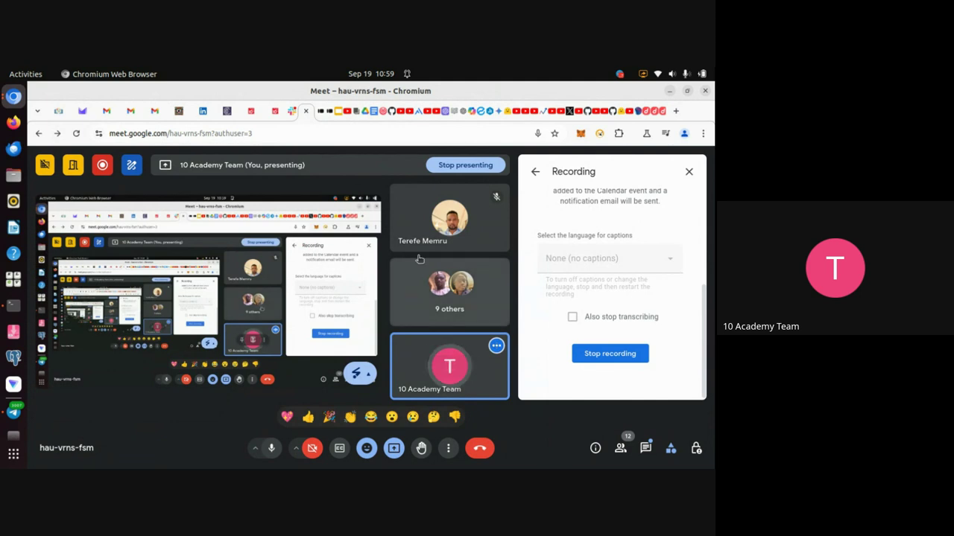
{"action": "left_click", "coordinate": [336, 119]}
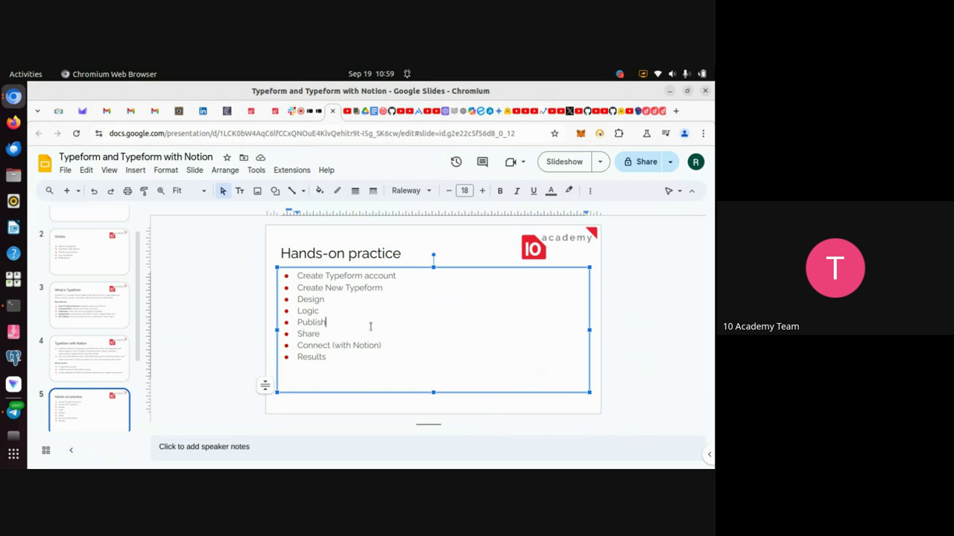
{"action": "left_click", "coordinate": [317, 121]}
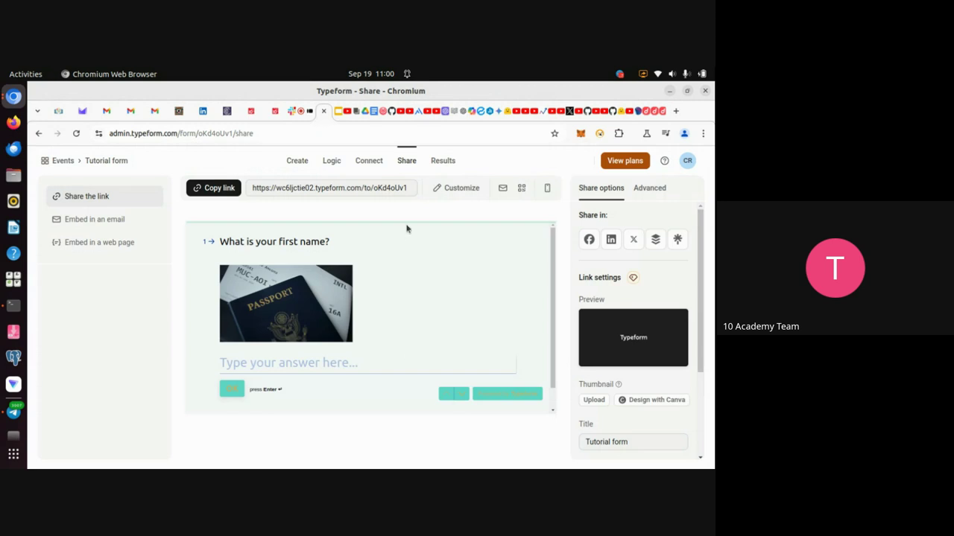
Search the Tutorial form's integrations for 'notion' and start connecting the Notion integration.
{"action": "left_click", "coordinate": [370, 161]}
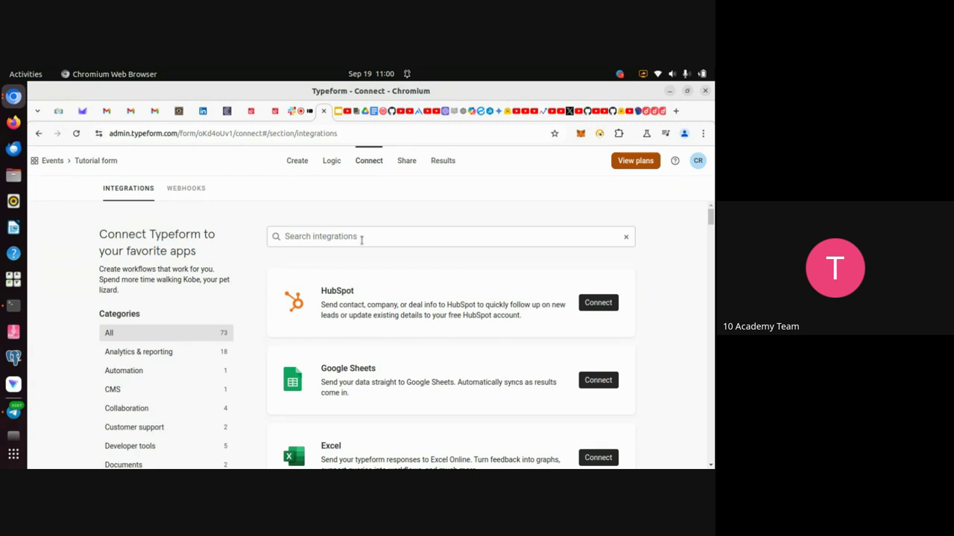
{"action": "left_click", "coordinate": [362, 239]}
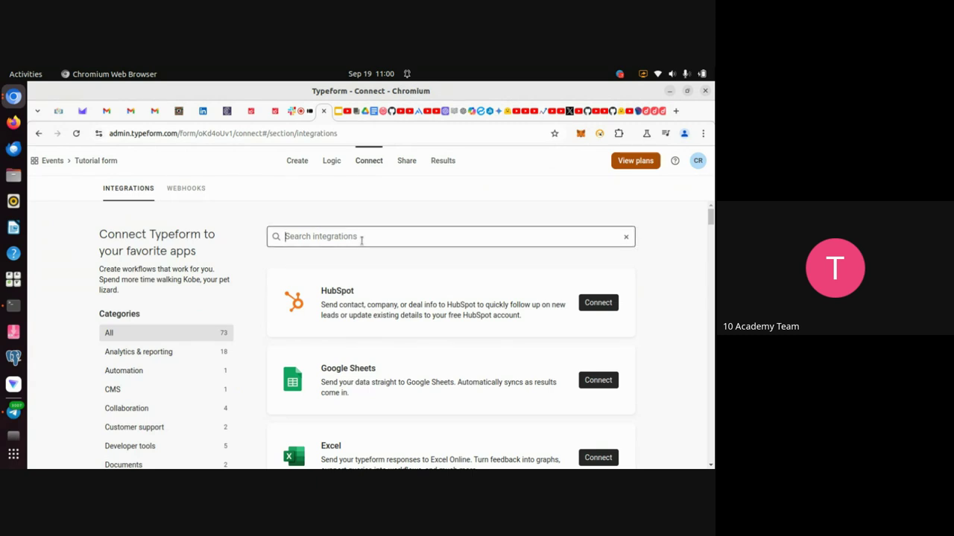
{"action": "type", "text": "notion"}
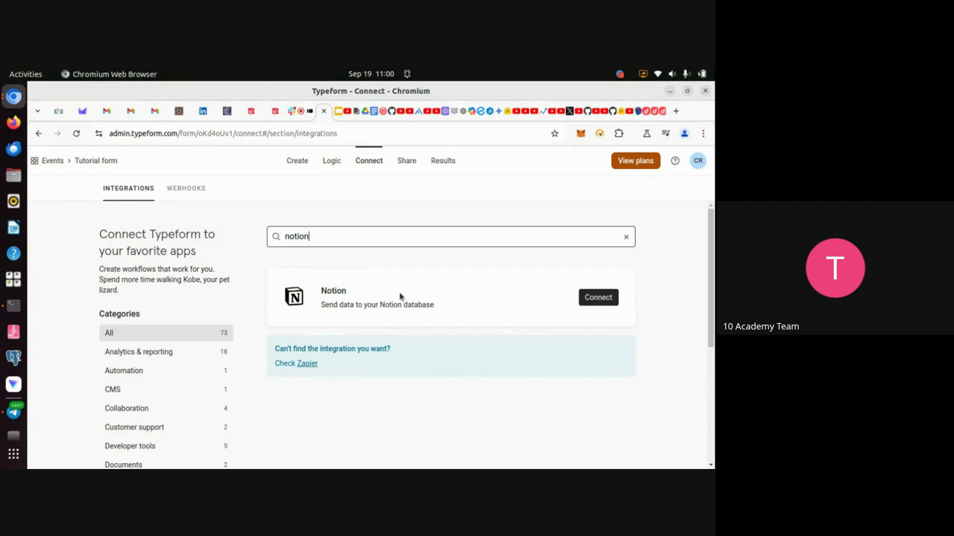
{"action": "left_click", "coordinate": [598, 298]}
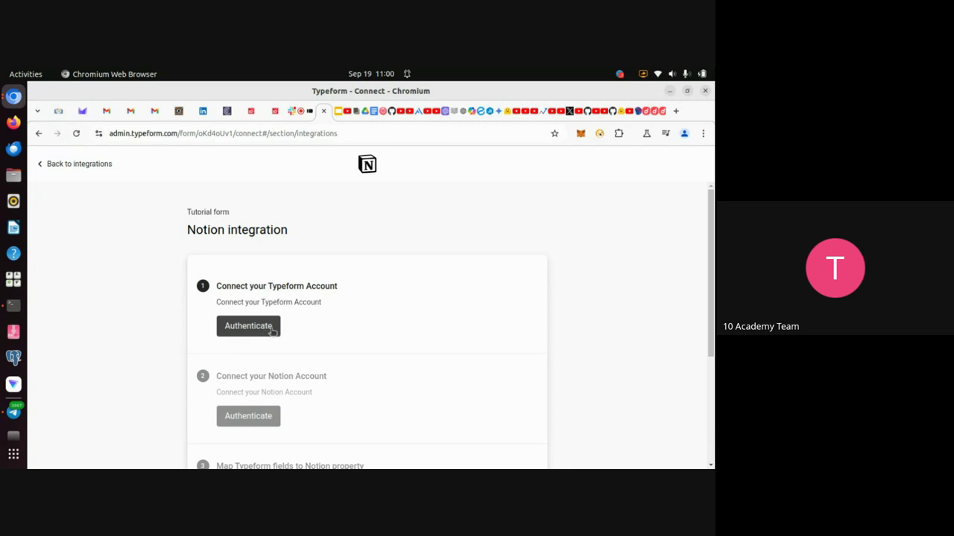
Authenticate and accept the Typeform account access for the Notion integration.
{"action": "left_click", "coordinate": [258, 331]}
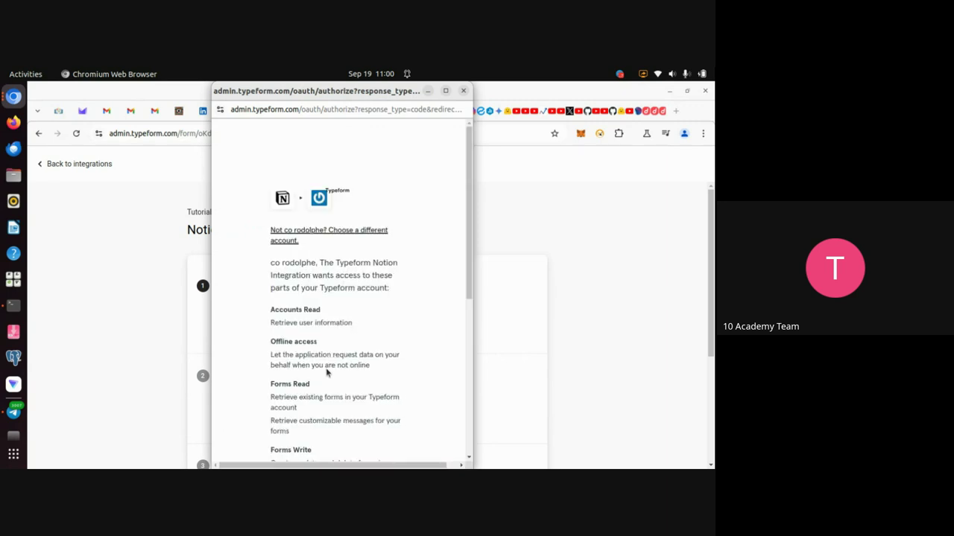
{"action": "scroll", "coordinate": [355, 291], "scroll_direction": "down", "scroll_amount": 5}
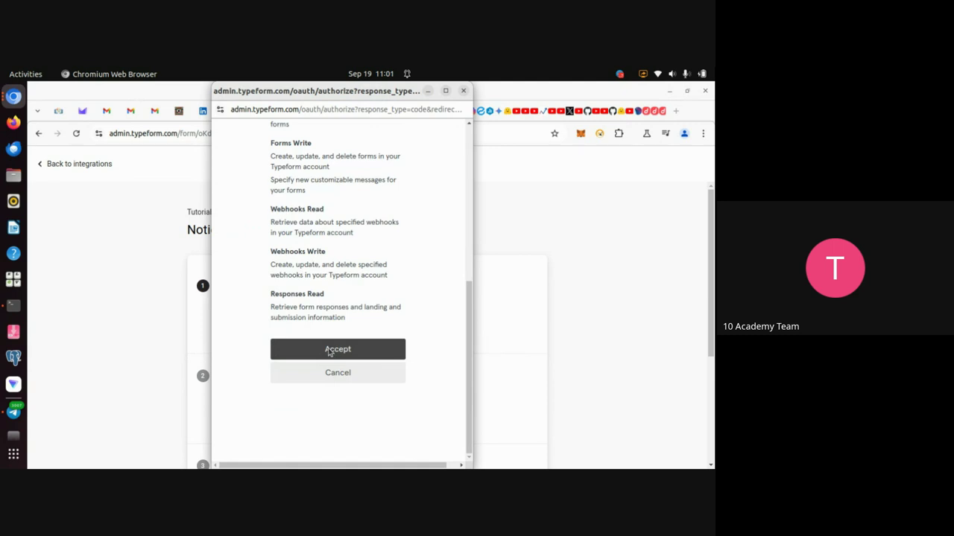
{"action": "left_click", "coordinate": [329, 350]}
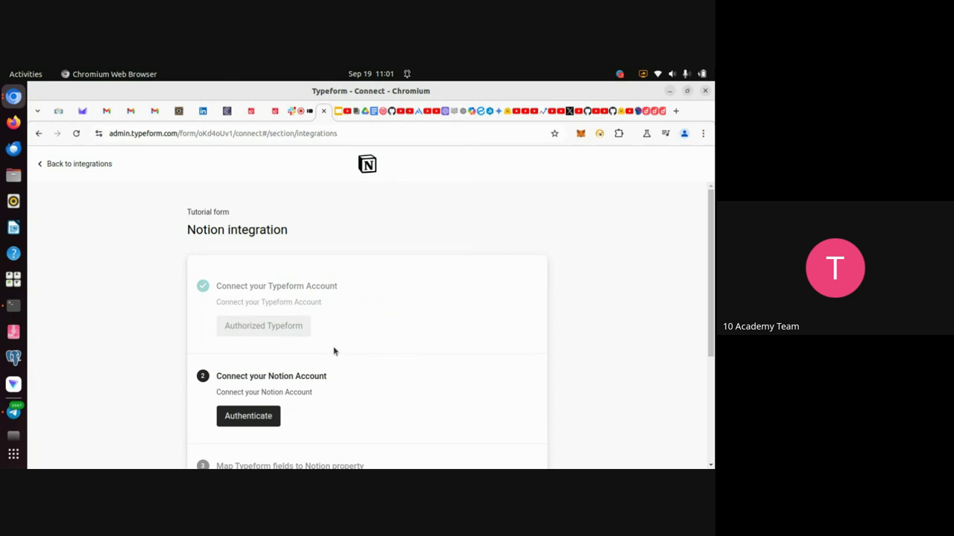
{"action": "scroll", "coordinate": [329, 353], "scroll_direction": "down", "scroll_amount": 1}
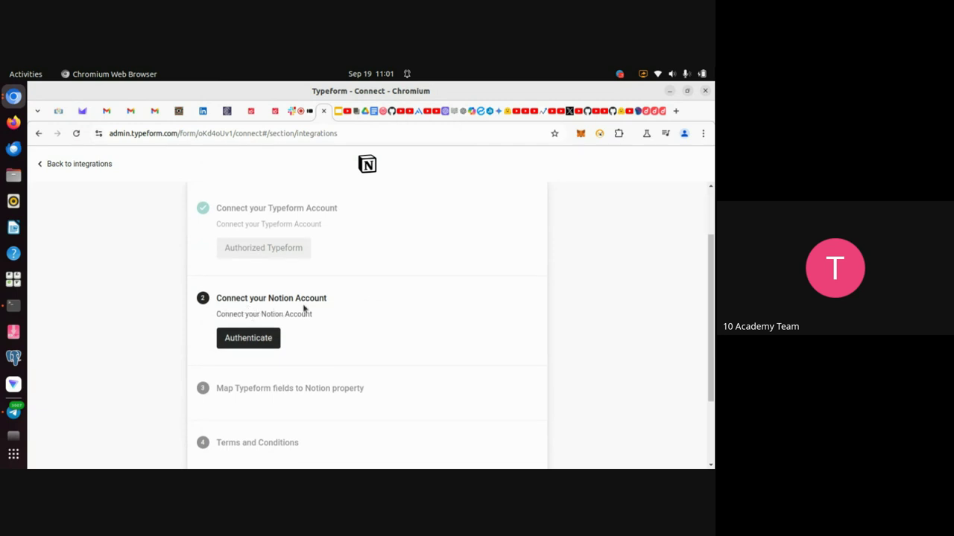
Authenticate Notion and allow access to the selected Nova Events 2025 page.
{"action": "left_click", "coordinate": [254, 347]}
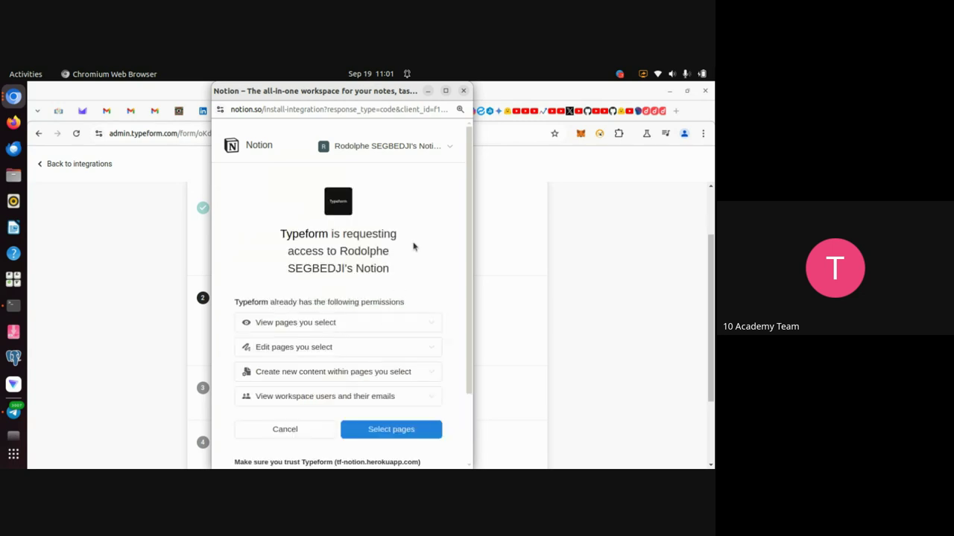
{"action": "scroll", "coordinate": [414, 247], "scroll_direction": "down", "scroll_amount": 2}
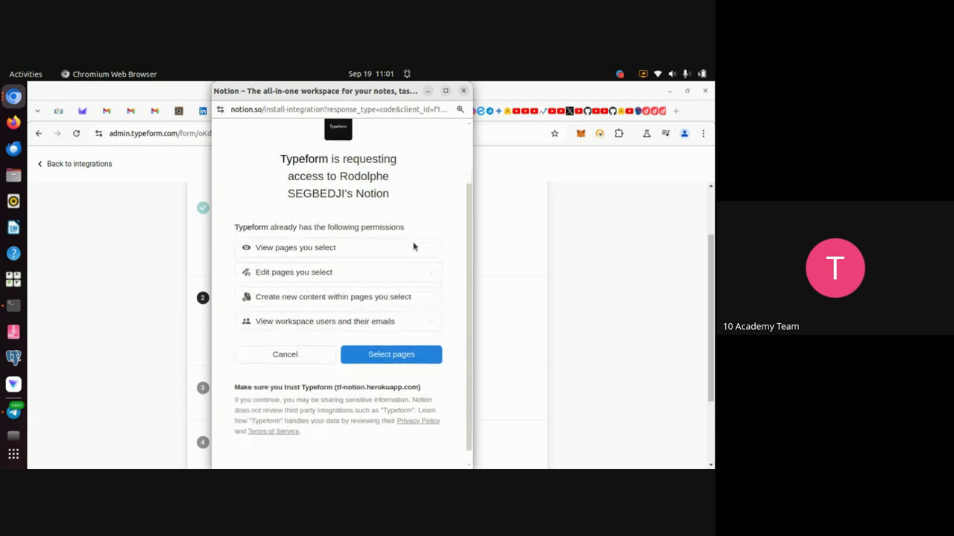
{"action": "scroll", "coordinate": [388, 383], "scroll_direction": "up", "scroll_amount": 2}
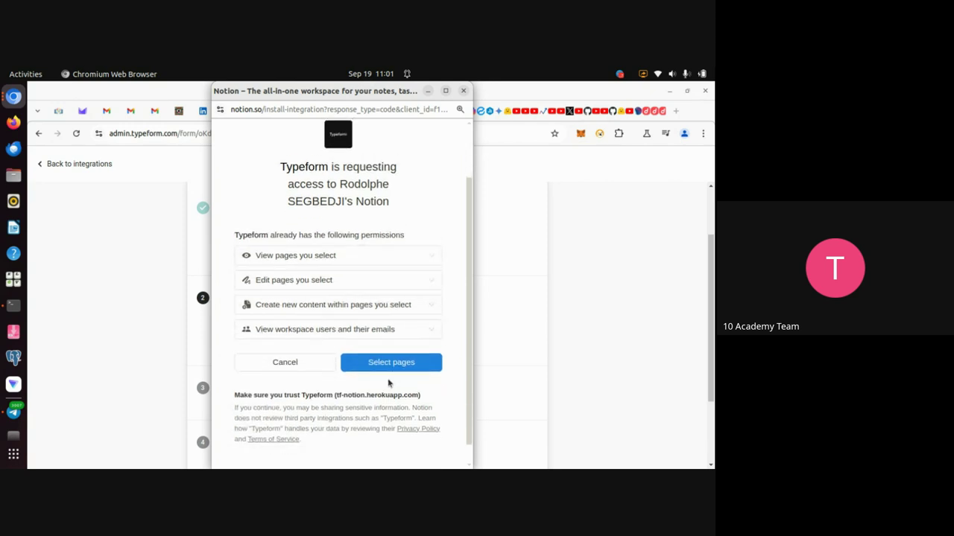
{"action": "scroll", "coordinate": [388, 383], "scroll_direction": "down", "scroll_amount": 1}
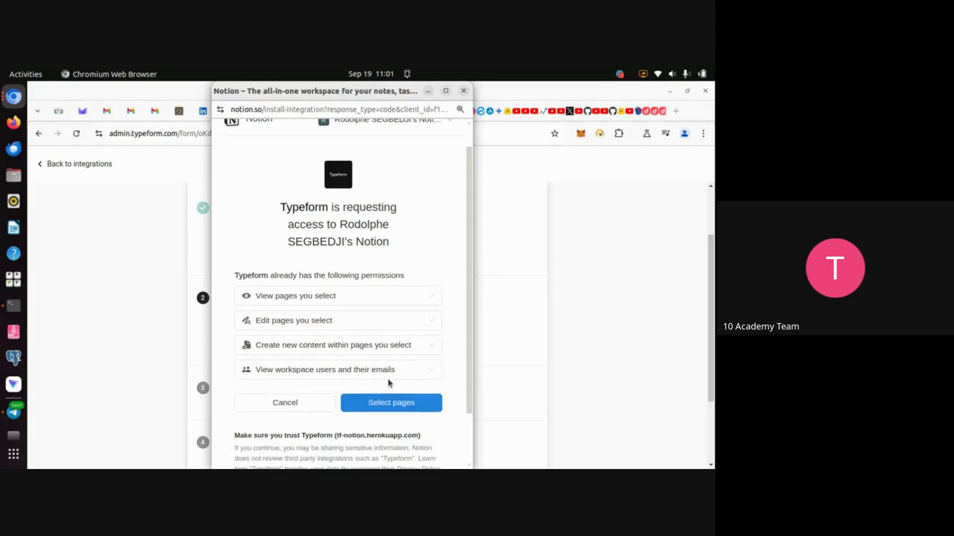
{"action": "scroll", "coordinate": [388, 383], "scroll_direction": "up", "scroll_amount": 1}
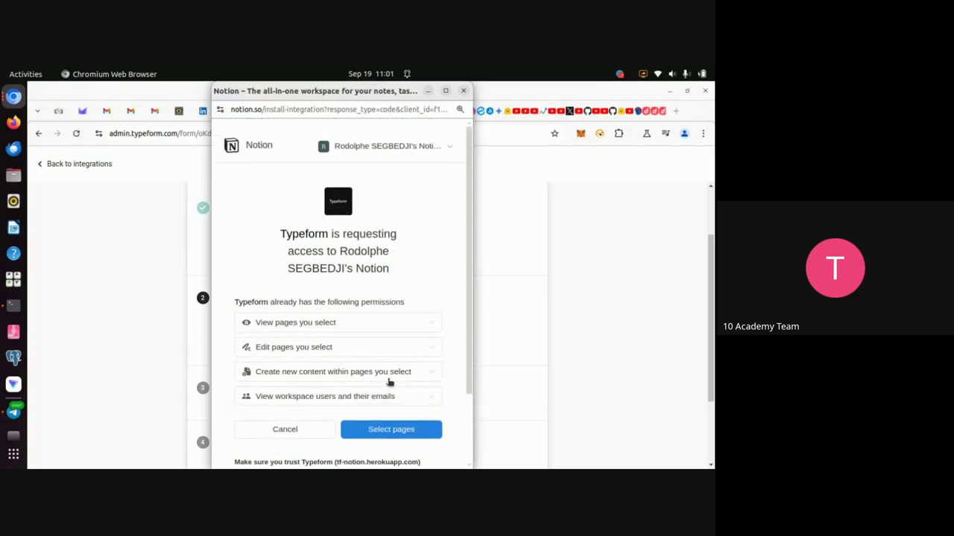
{"action": "scroll", "coordinate": [424, 272], "scroll_direction": "down", "scroll_amount": 3}
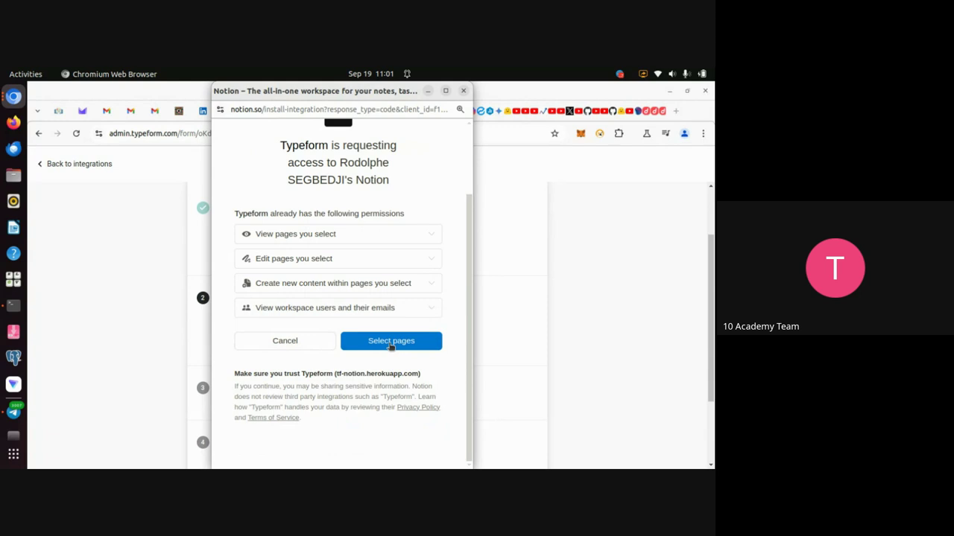
{"action": "left_click", "coordinate": [391, 345]}
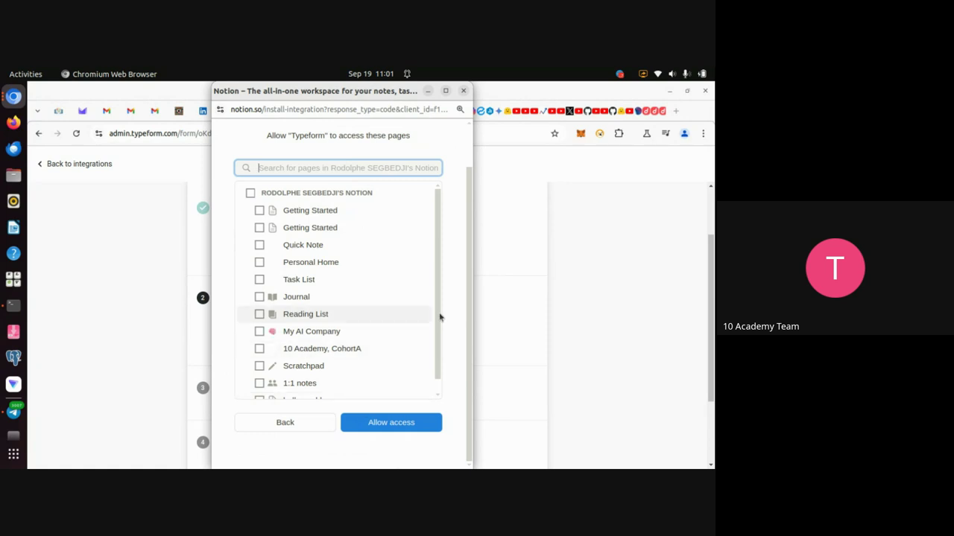
{"action": "scroll", "coordinate": [439, 317], "scroll_direction": "down", "scroll_amount": 1}
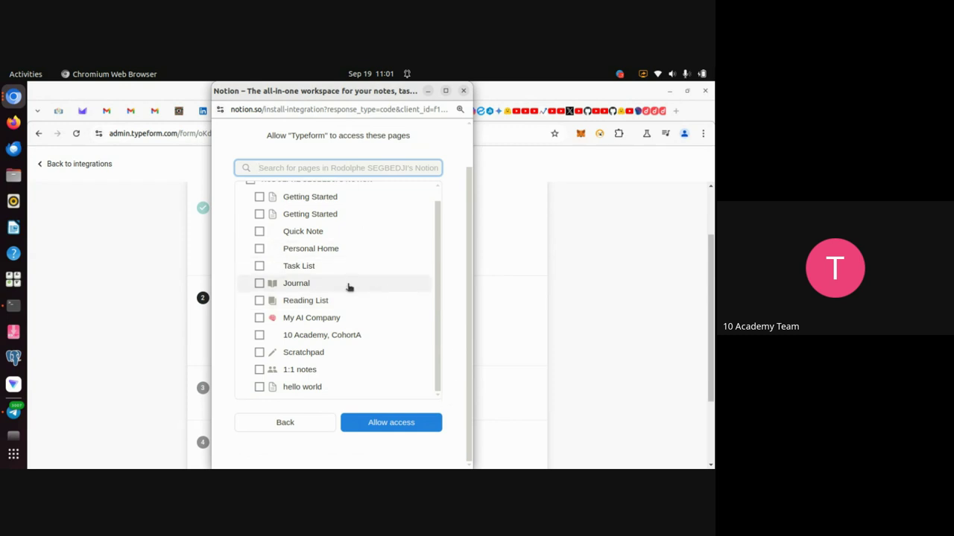
{"action": "scroll", "coordinate": [347, 296], "scroll_direction": "up", "scroll_amount": 2}
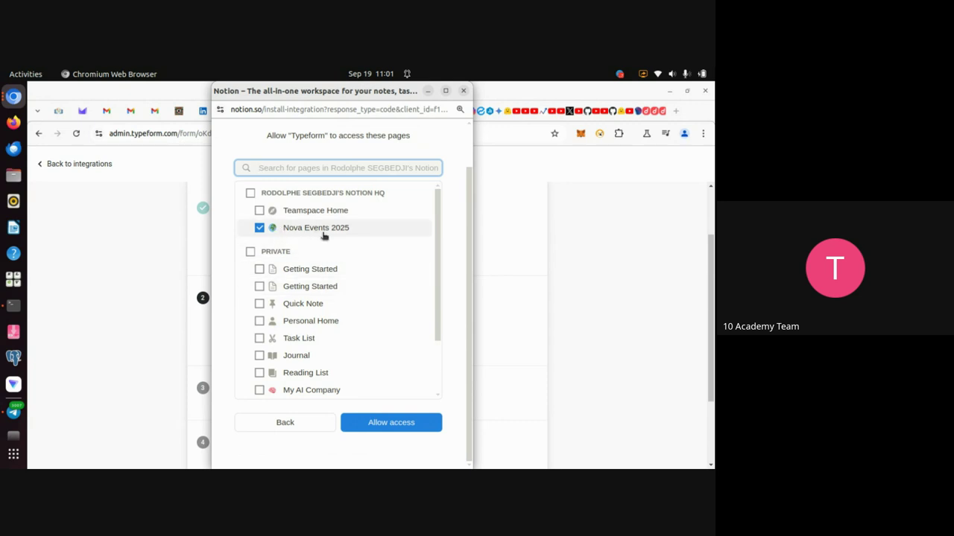
{"action": "left_click", "coordinate": [382, 428]}
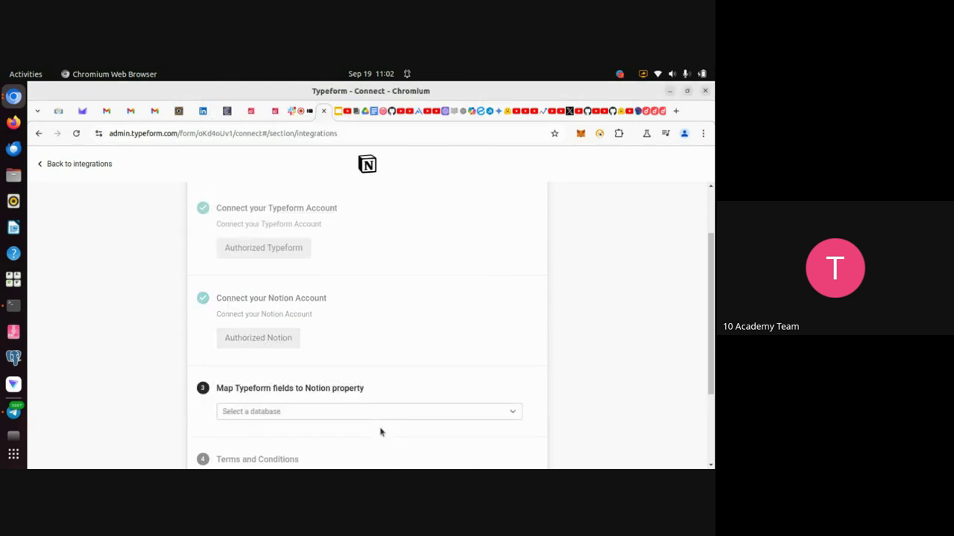
{"action": "scroll", "coordinate": [363, 365], "scroll_direction": "down", "scroll_amount": 2}
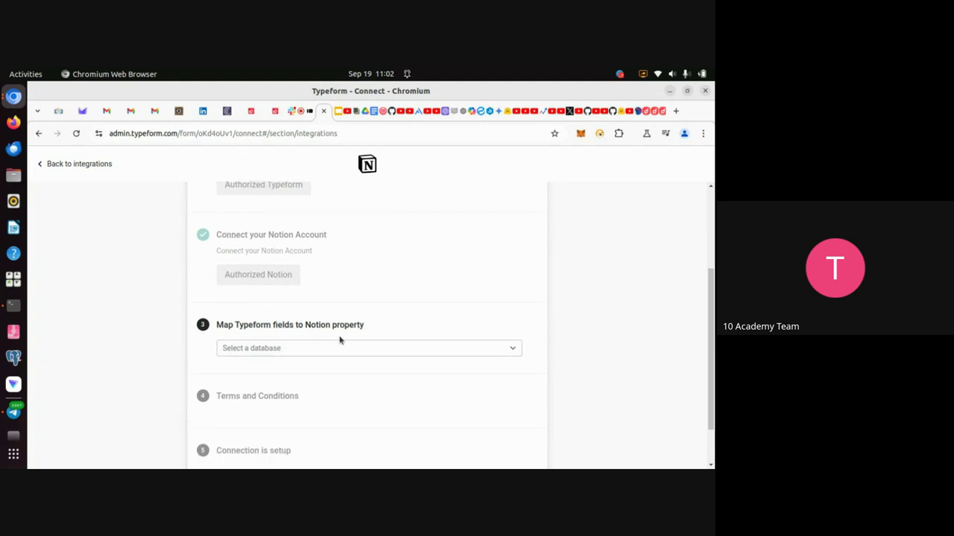
{"action": "scroll", "coordinate": [425, 313], "scroll_direction": "down", "scroll_amount": 2}
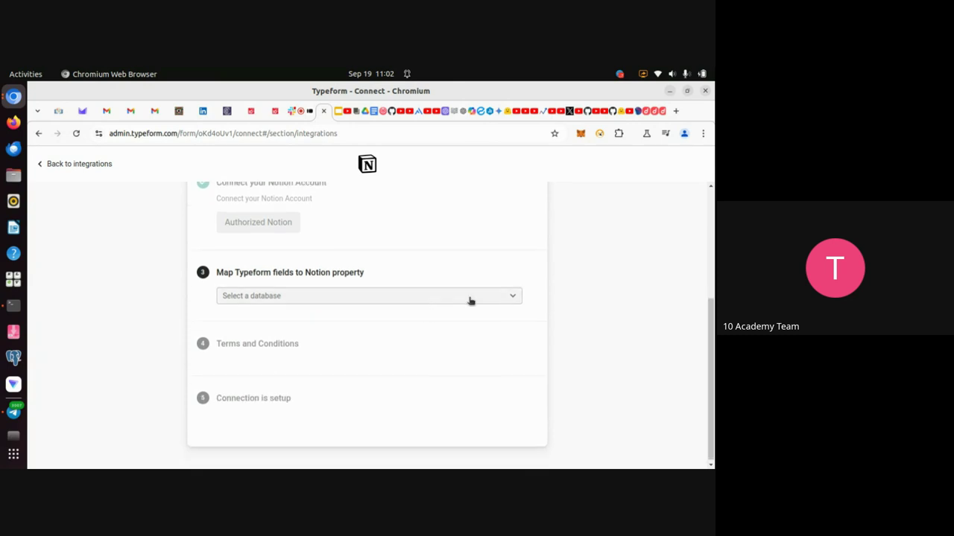
{"action": "left_click", "coordinate": [513, 298]}
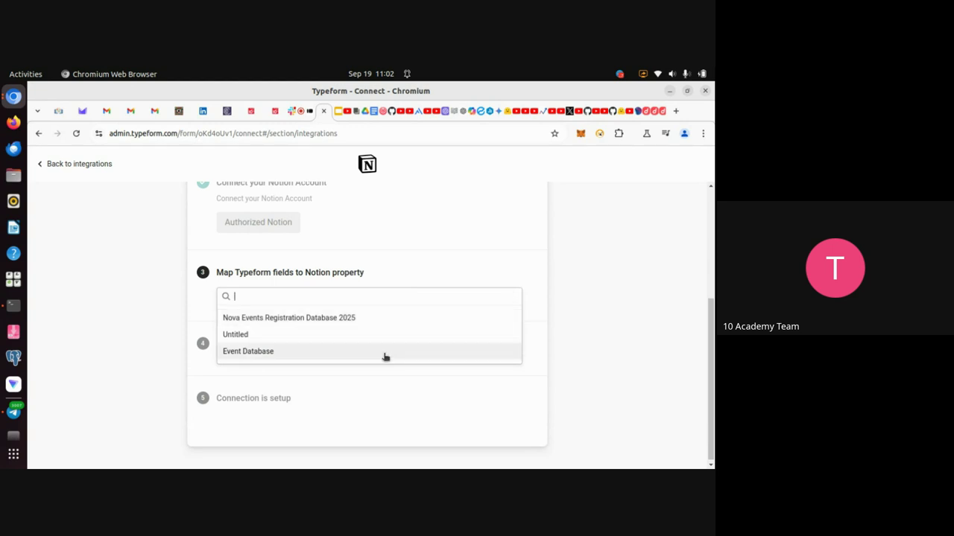
{"action": "left_click", "coordinate": [542, 276]}
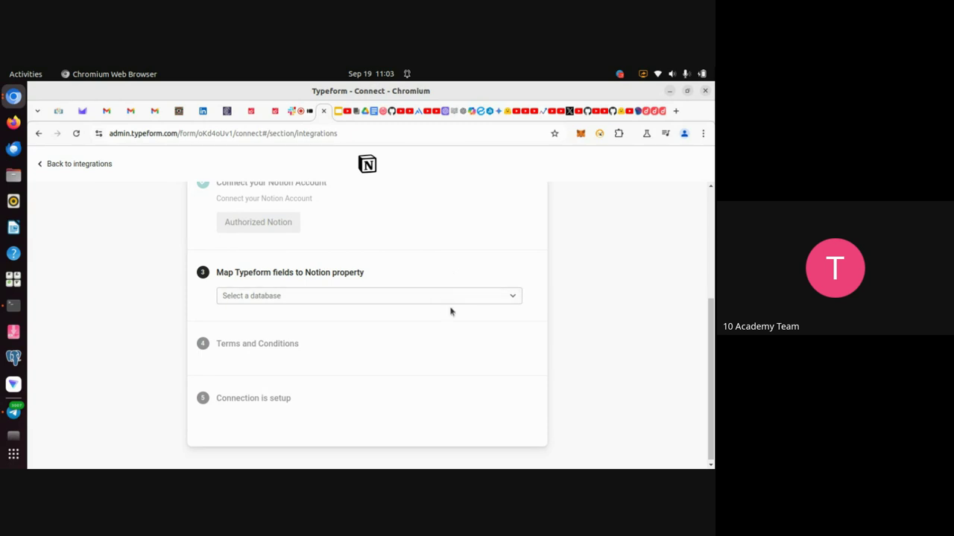
{"action": "scroll", "coordinate": [441, 352], "scroll_direction": "up", "scroll_amount": 5}
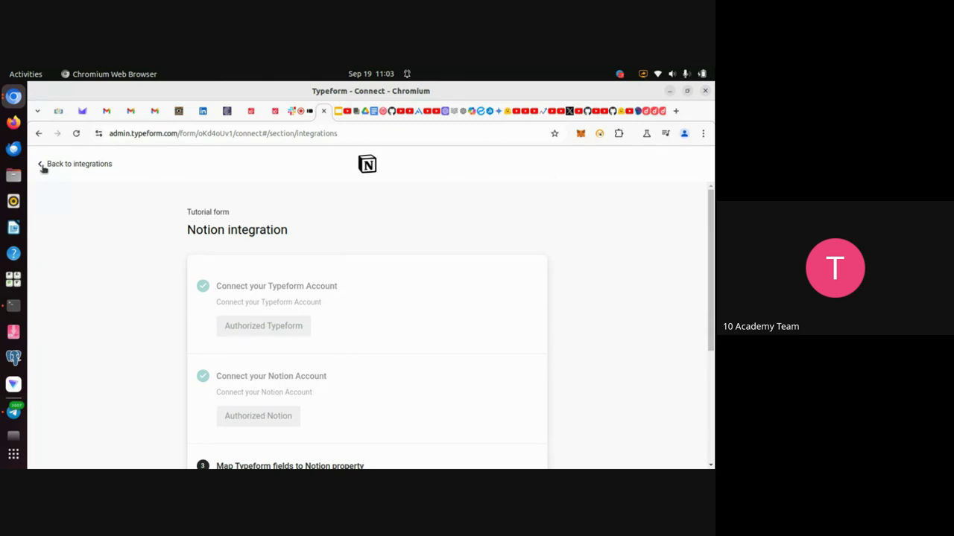
{"action": "left_click", "coordinate": [43, 168]}
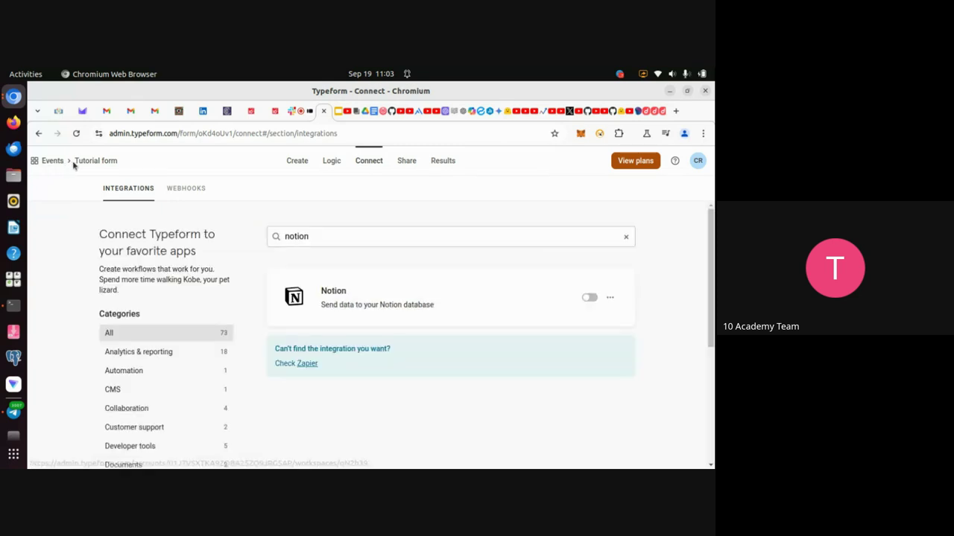
Return to the Events workspace forms list and open Event Typeform in the editor.
{"action": "left_click", "coordinate": [58, 166]}
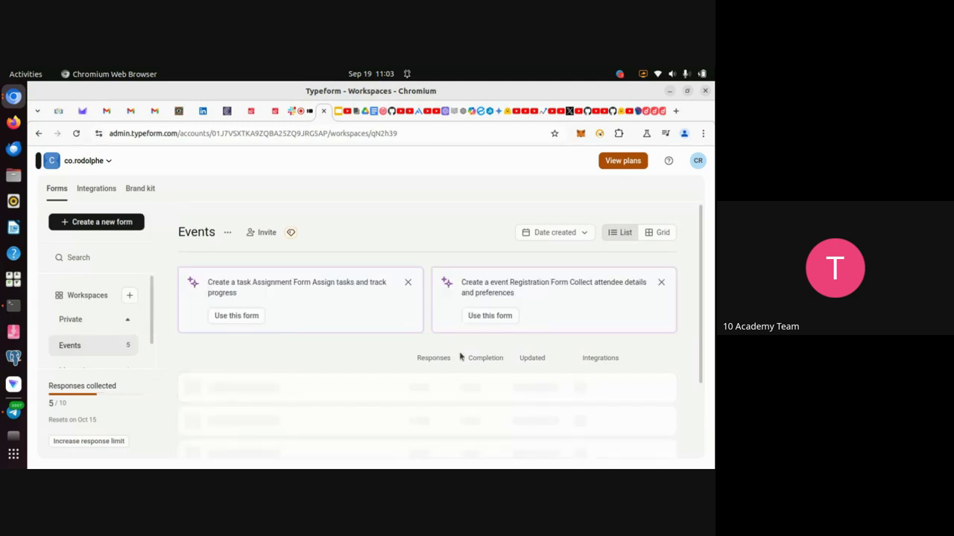
{"action": "scroll", "coordinate": [368, 355], "scroll_direction": "down", "scroll_amount": 3}
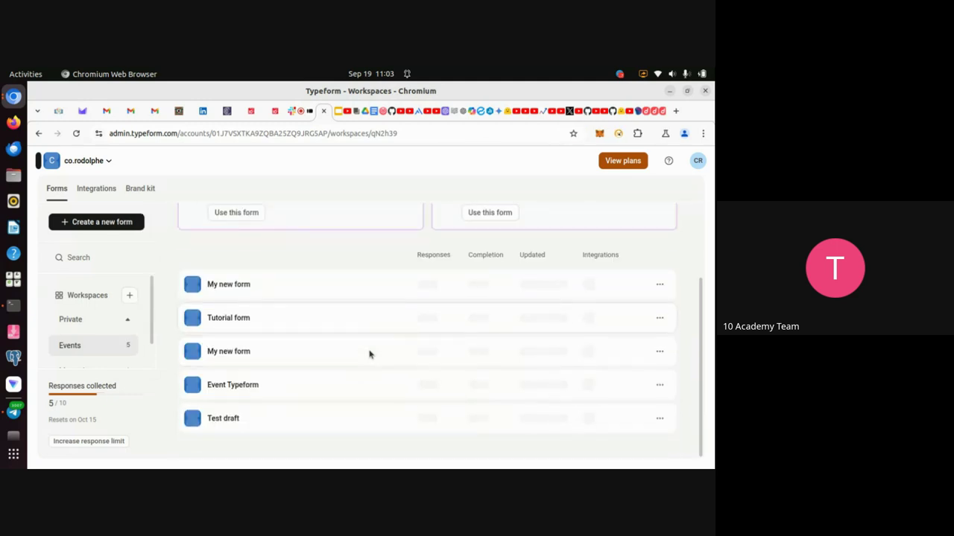
{"action": "left_click", "coordinate": [250, 393]}
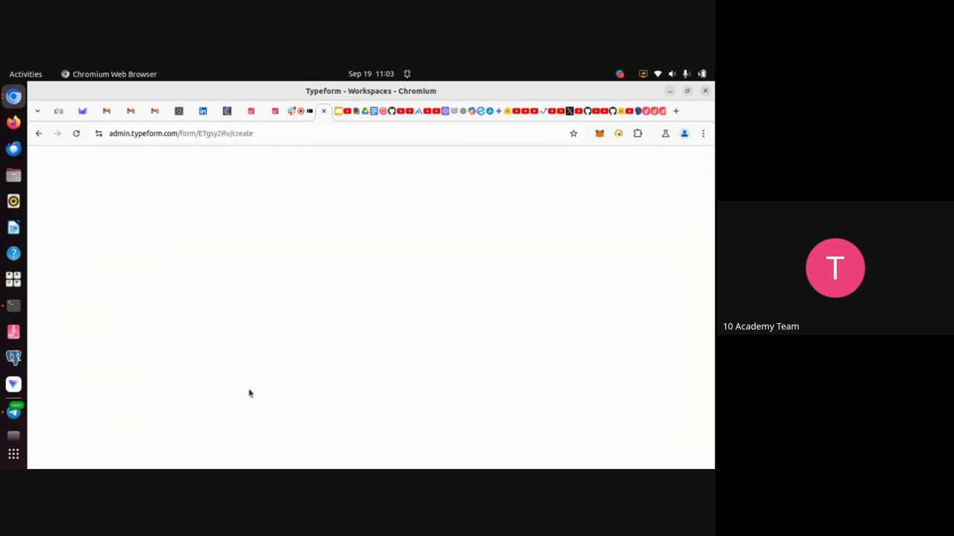
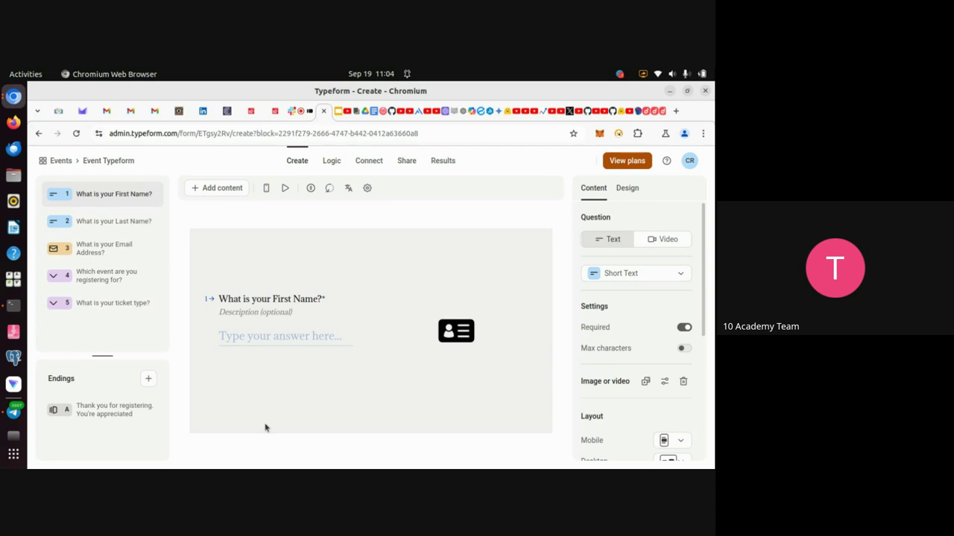
Switch from the Typeform editor to the Notion page 'New Year Exhibitors Registration – Addis Ababa 2025'.
{"action": "key", "text": "alt+Tab"}
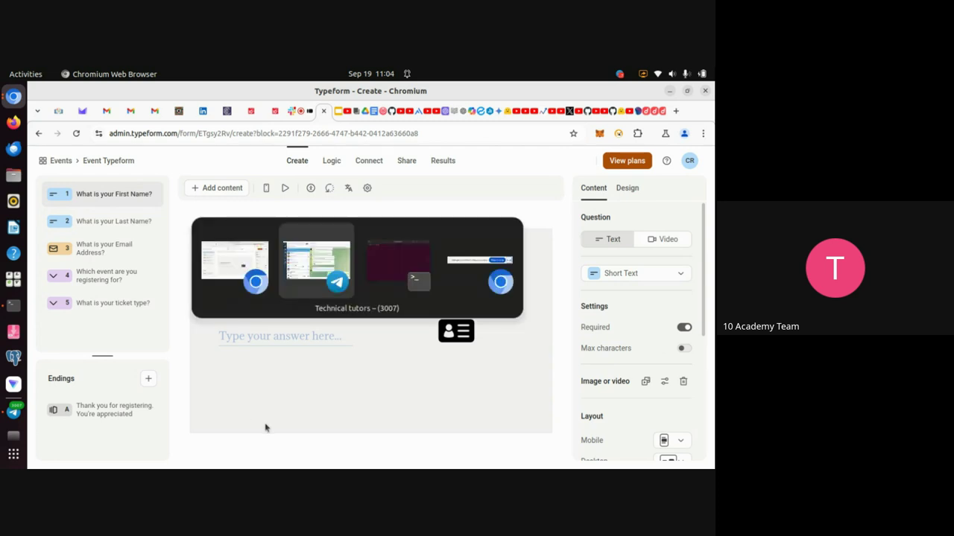
{"action": "key", "text": "alt+shift+Tab"}
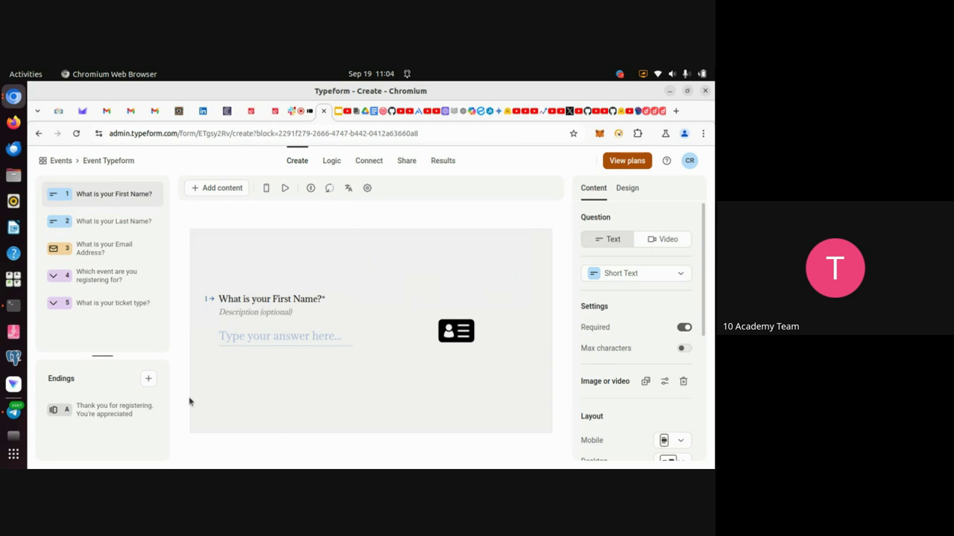
{"action": "left_click", "coordinate": [178, 114]}
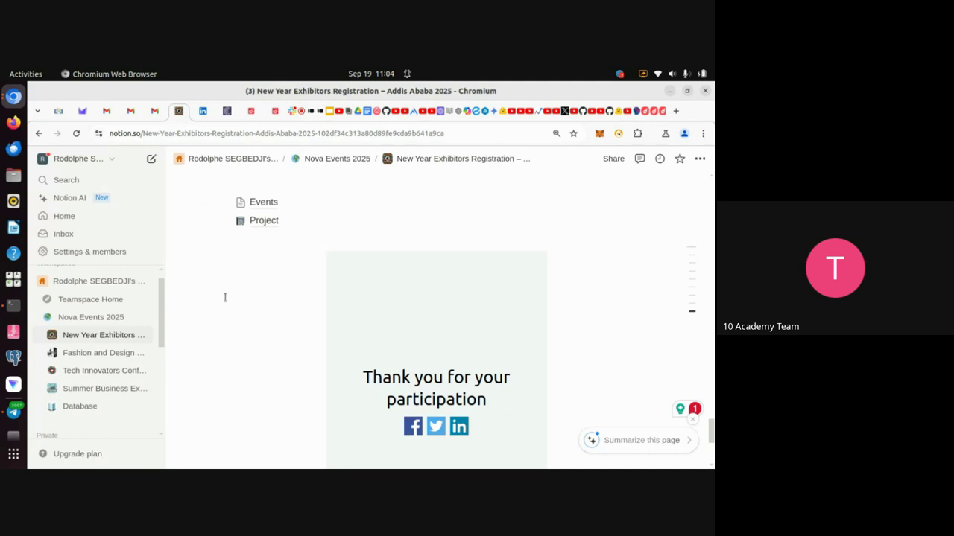
Open Nova Events Registration Database 2025 and scroll across its registration columns.
{"action": "left_click", "coordinate": [79, 409]}
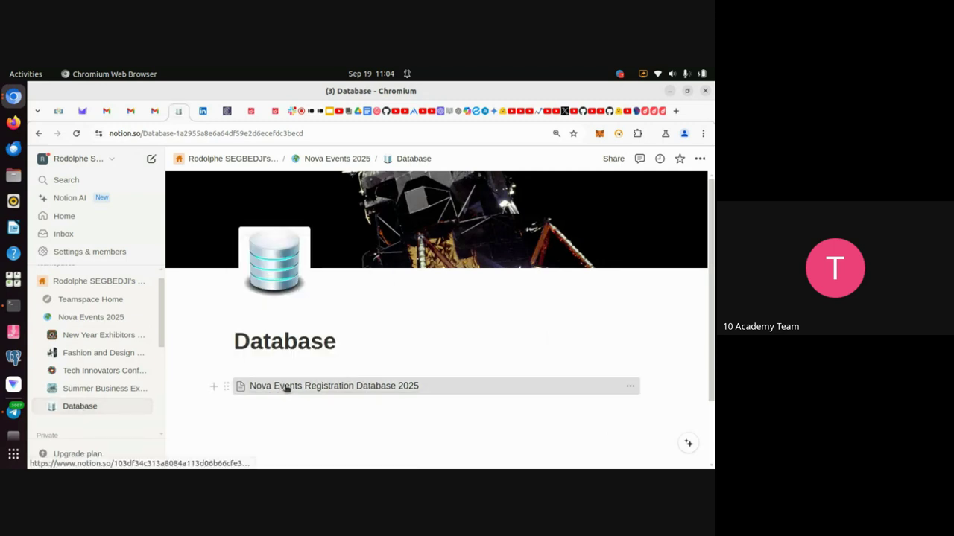
{"action": "left_click", "coordinate": [287, 388]}
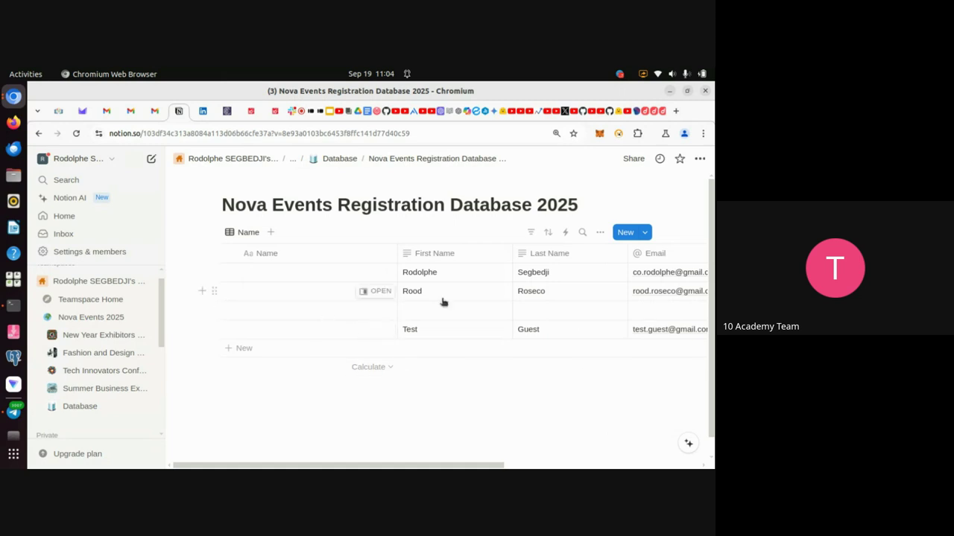
{"action": "scroll", "coordinate": [365, 318], "scroll_direction": "right", "scroll_amount": 5}
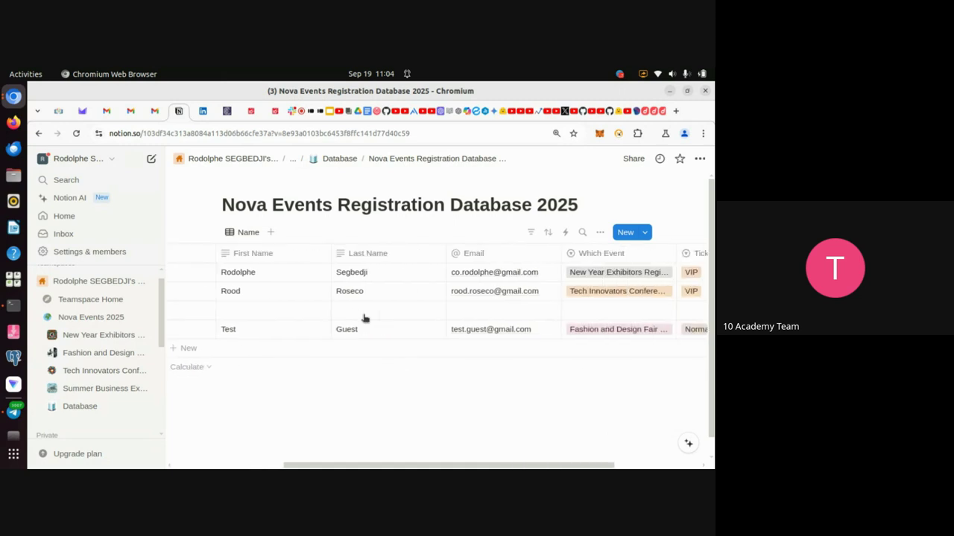
{"action": "scroll", "coordinate": [364, 318], "scroll_direction": "right", "scroll_amount": 2}
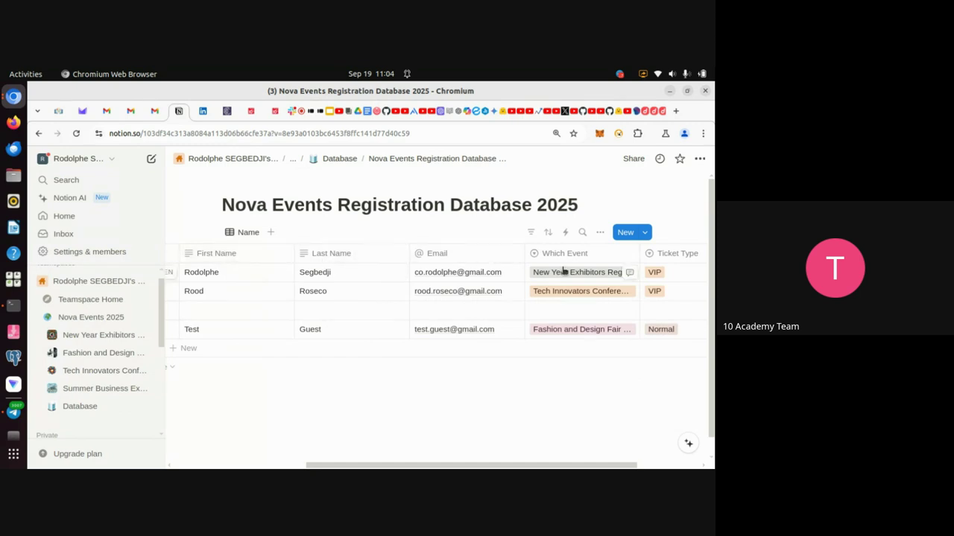
{"action": "scroll", "coordinate": [660, 268], "scroll_direction": "right", "scroll_amount": 3}
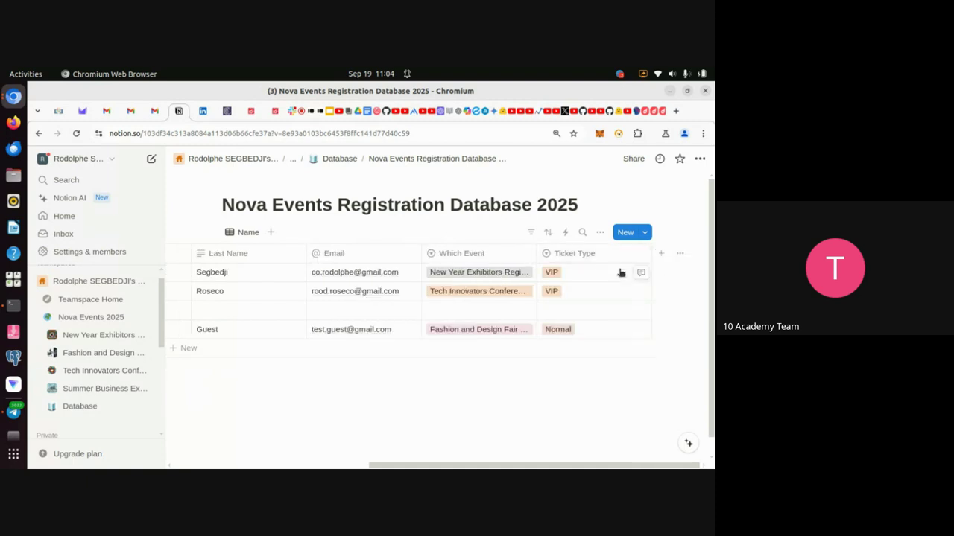
{"action": "scroll", "coordinate": [620, 273], "scroll_direction": "left", "scroll_amount": 3}
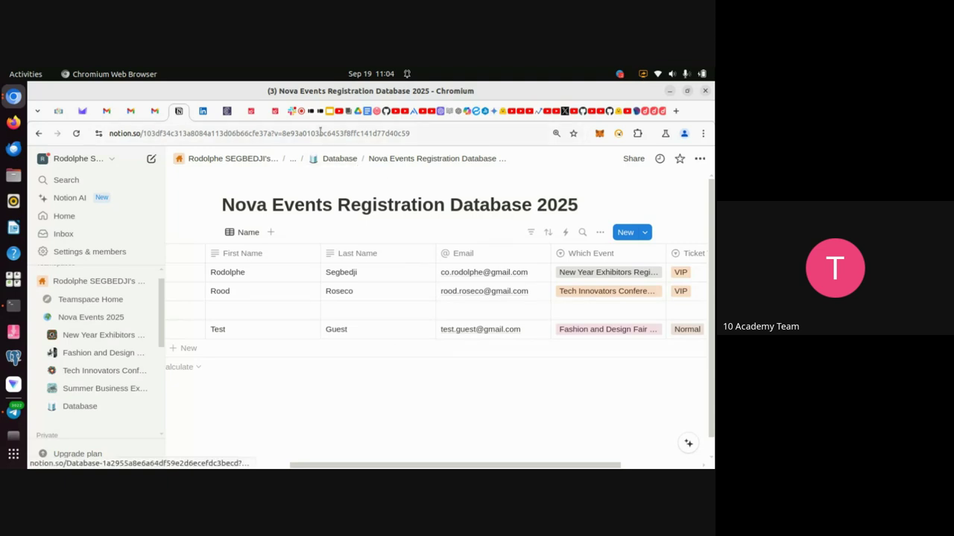
Check the Google Meet call and Typeform, then return to the Notion database table.
{"action": "left_click", "coordinate": [298, 113]}
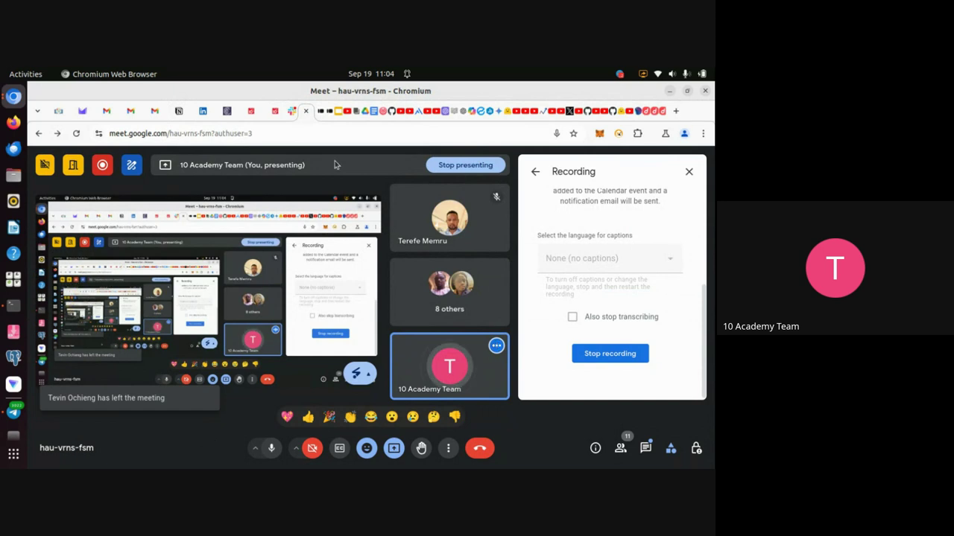
{"action": "left_click", "coordinate": [330, 118]}
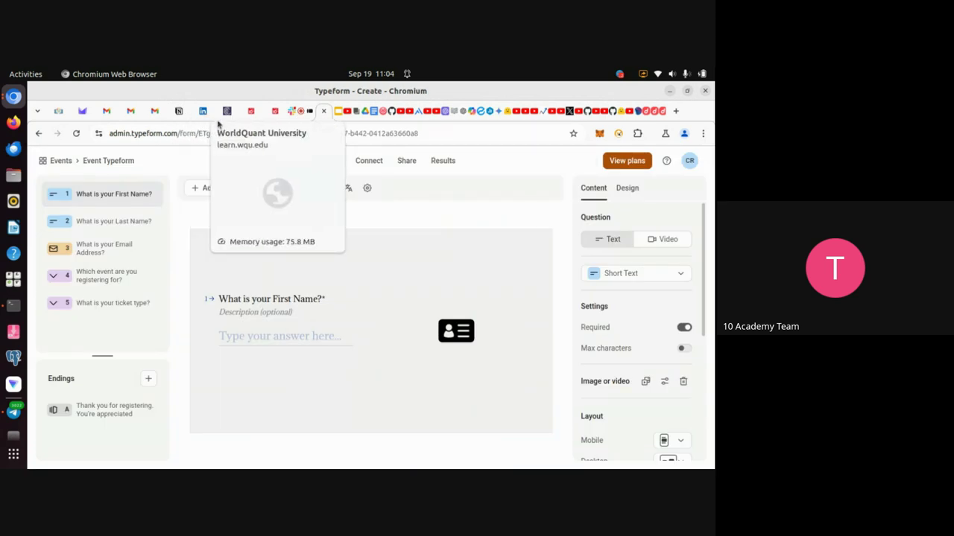
{"action": "left_click", "coordinate": [178, 111]}
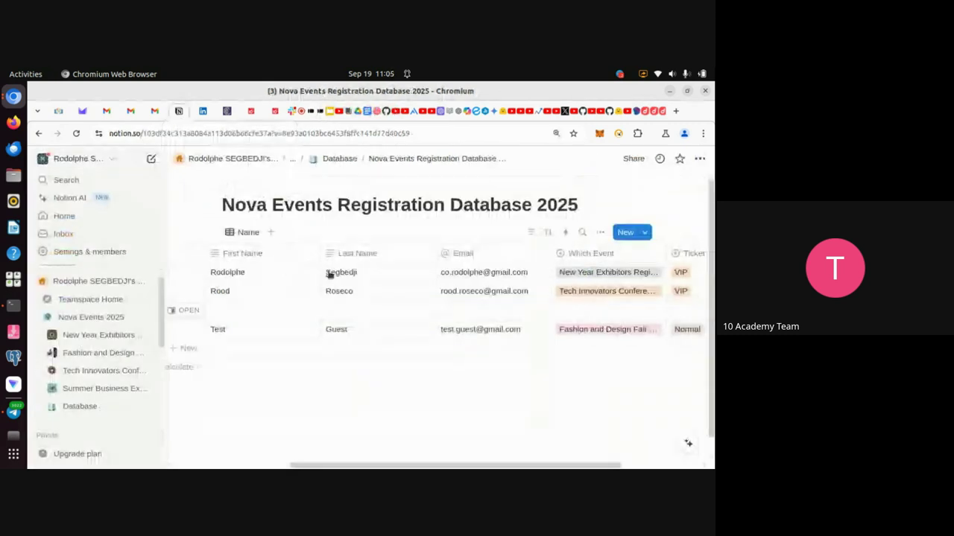
{"action": "scroll", "coordinate": [370, 224], "scroll_direction": "left", "scroll_amount": 3}
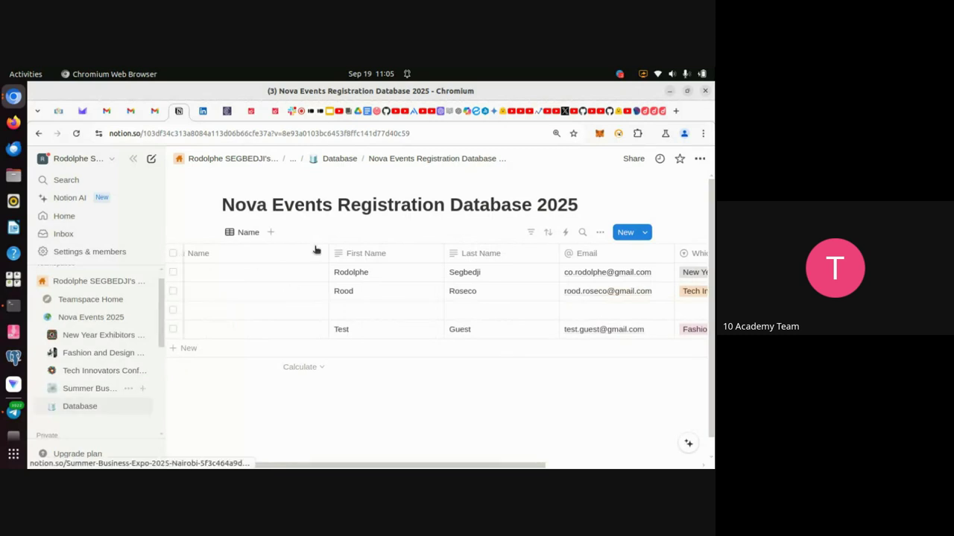
{"action": "scroll", "coordinate": [317, 249], "scroll_direction": "down", "scroll_amount": 1}
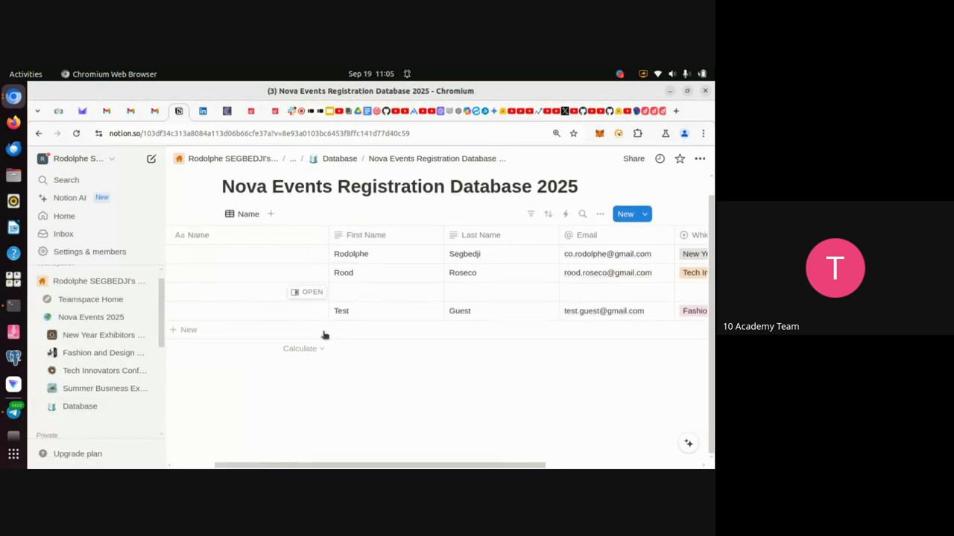
{"action": "scroll", "coordinate": [326, 379], "scroll_direction": "up", "scroll_amount": 2}
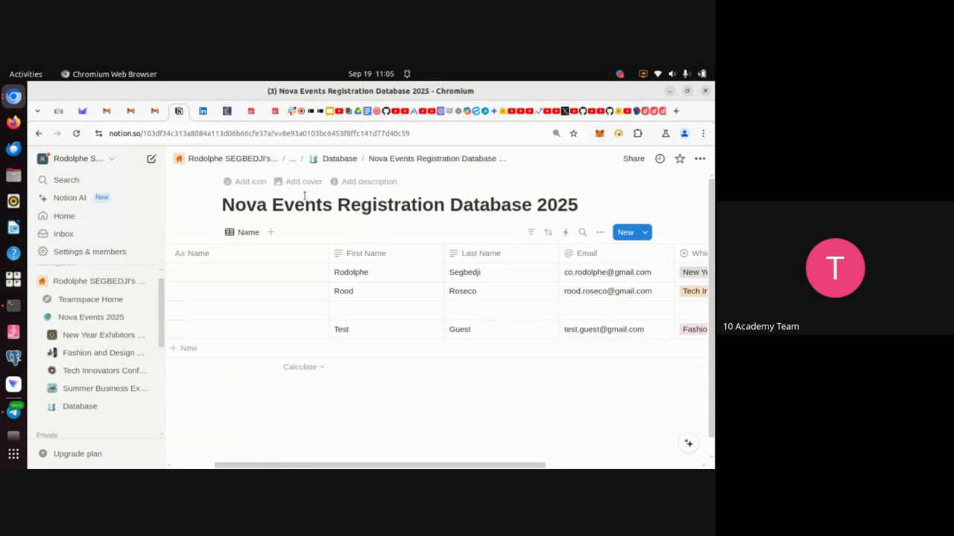
Go back to the Notion Database page, then return to the Typeform form editor.
{"action": "left_click", "coordinate": [71, 408]}
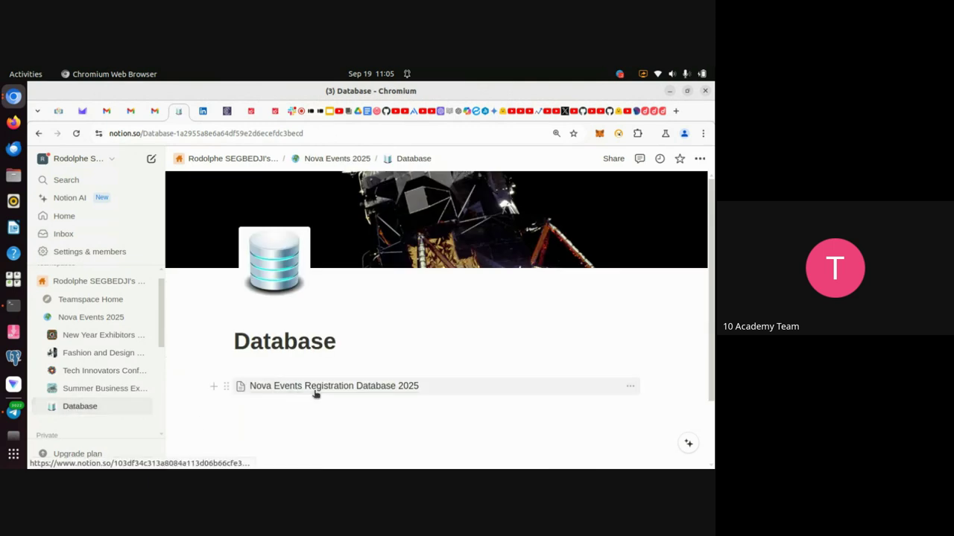
{"action": "mouse_move", "coordinate": [350, 395]}
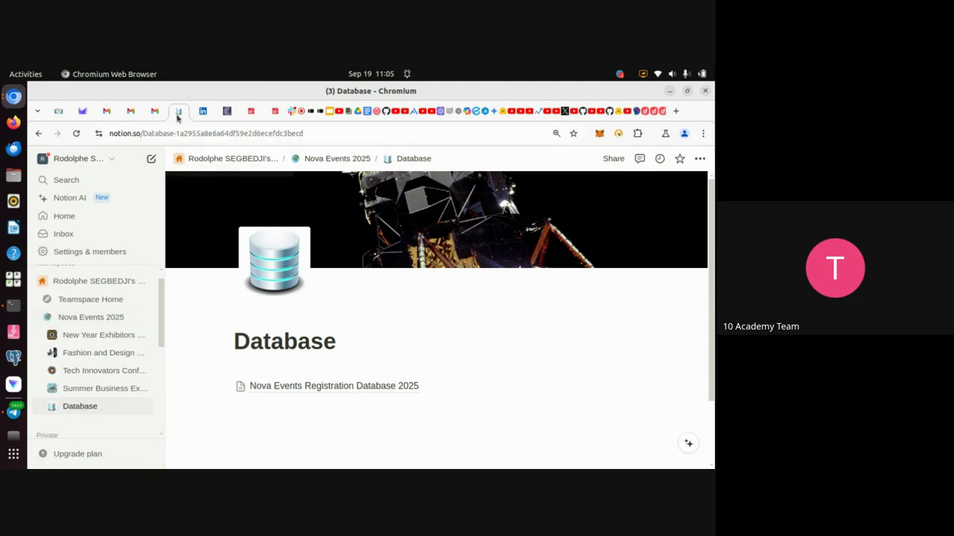
{"action": "left_click", "coordinate": [321, 117]}
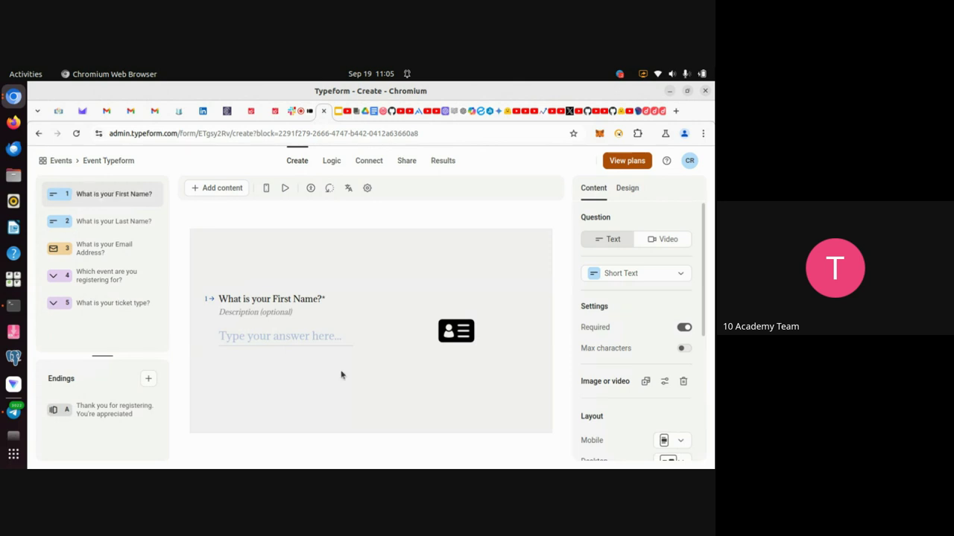
Search the form's integrations for 'notion'.
{"action": "left_click", "coordinate": [372, 162]}
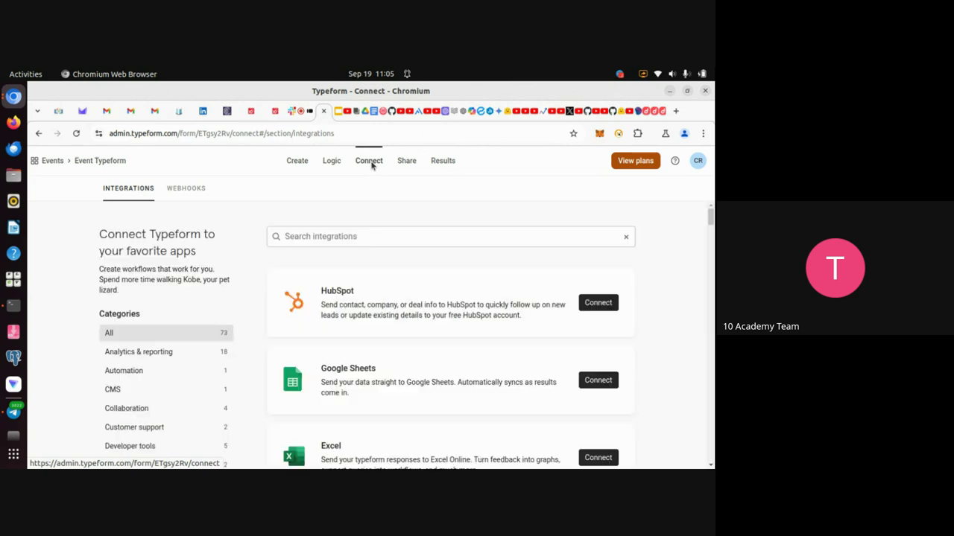
{"action": "left_click", "coordinate": [390, 239]}
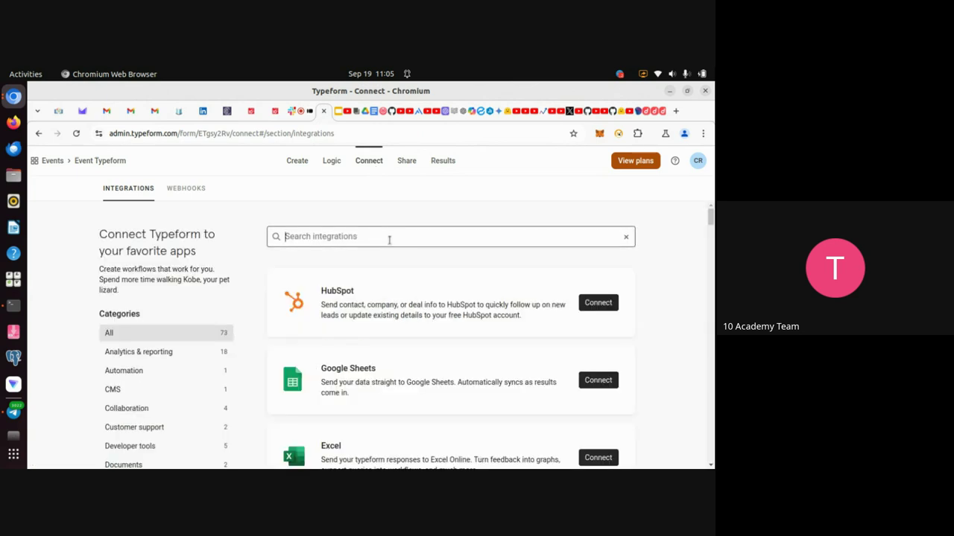
{"action": "type", "text": "notion"}
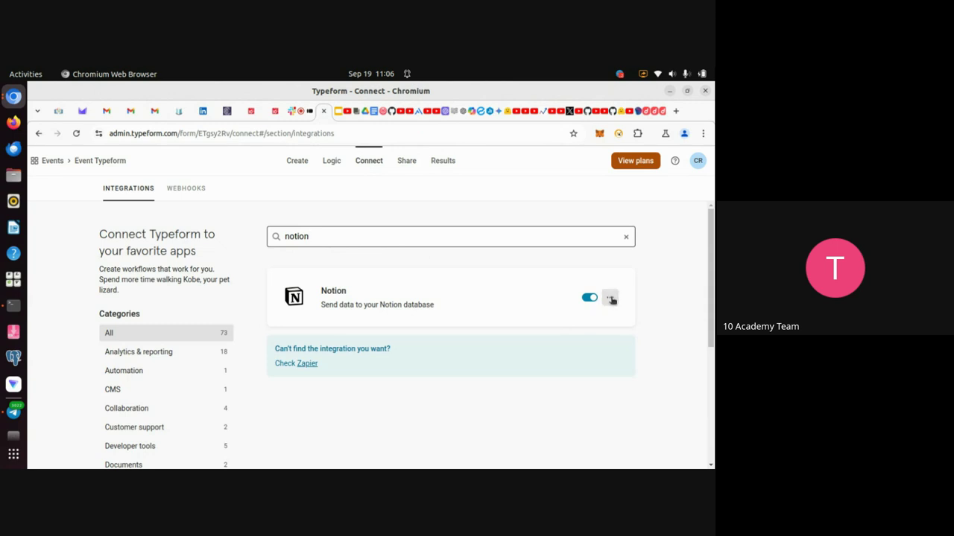
Delete the existing Notion integration and start a new Notion connection.
{"action": "left_click", "coordinate": [610, 298]}
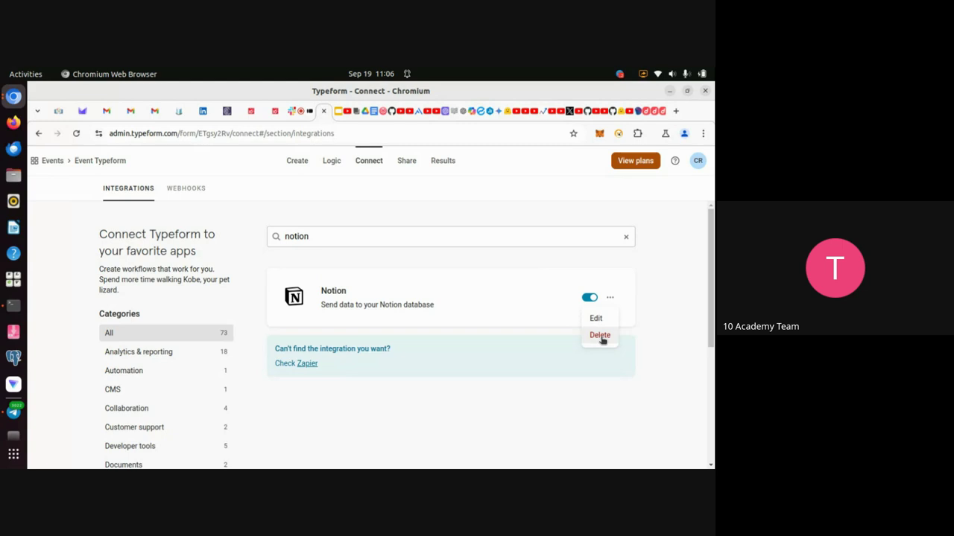
{"action": "left_click", "coordinate": [600, 336]}
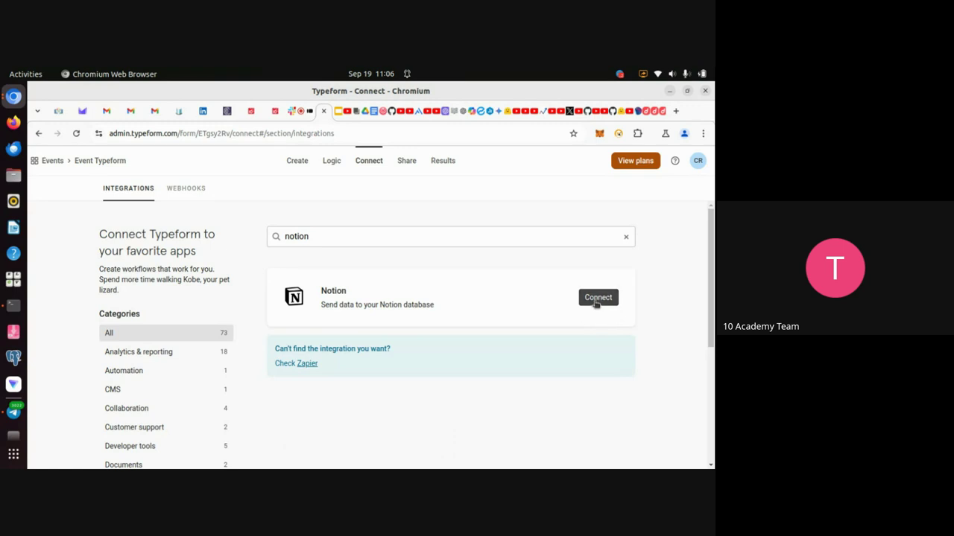
{"action": "left_click", "coordinate": [597, 298]}
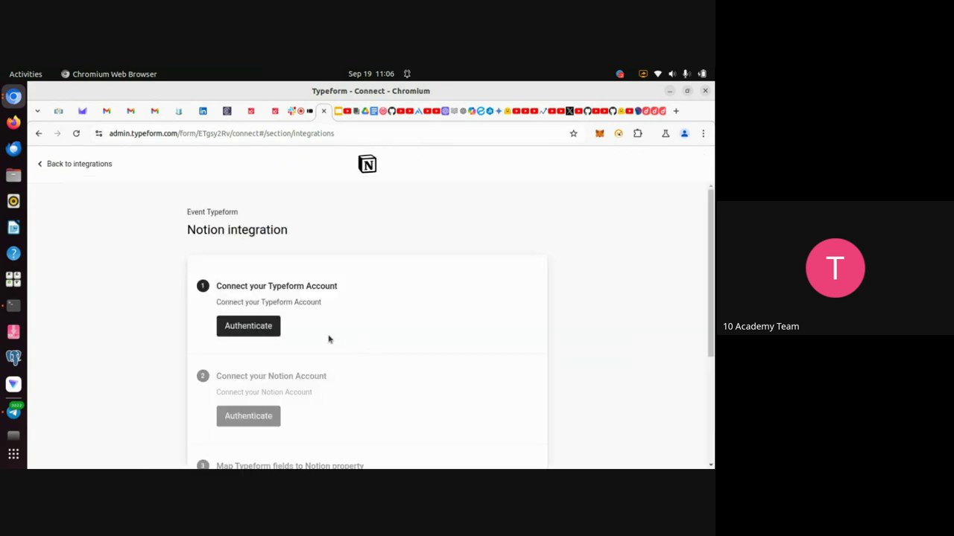
Authenticate the Typeform account and accept the requested permissions.
{"action": "scroll", "coordinate": [365, 335], "scroll_direction": "down", "scroll_amount": 2}
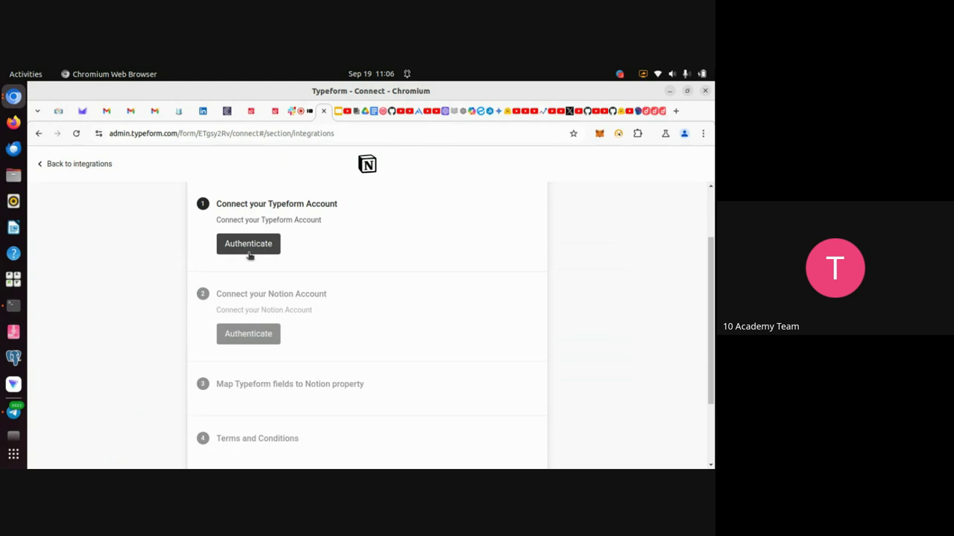
{"action": "left_click", "coordinate": [248, 252]}
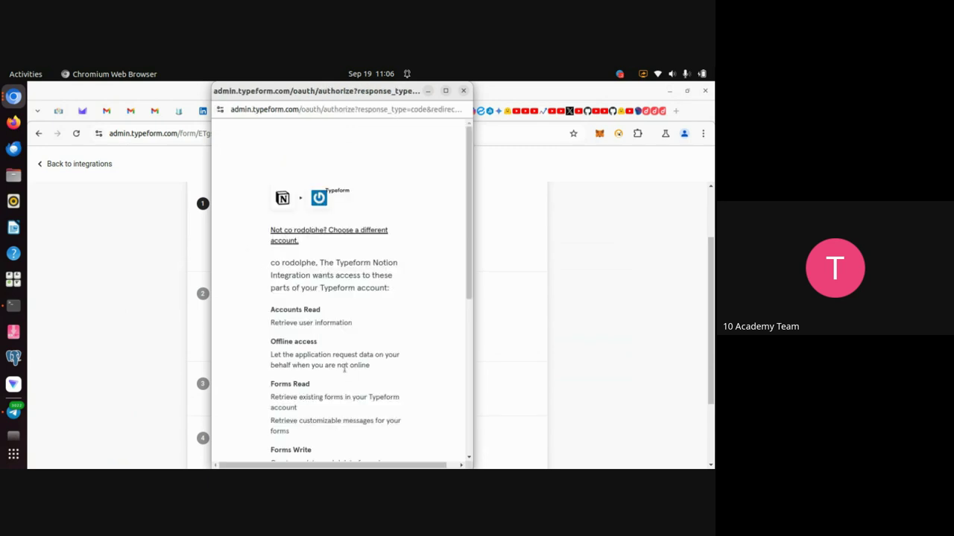
{"action": "scroll", "coordinate": [344, 368], "scroll_direction": "down", "scroll_amount": 5}
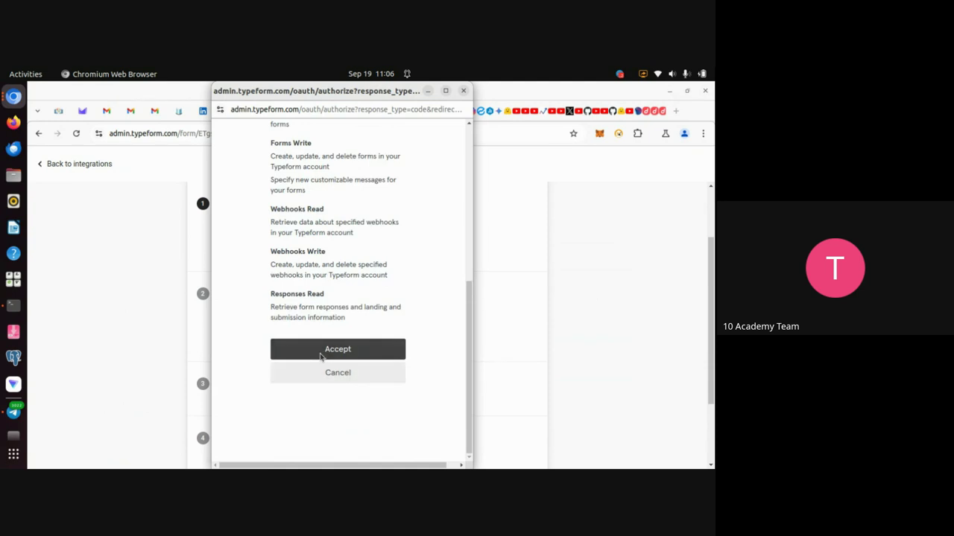
{"action": "left_click", "coordinate": [321, 356]}
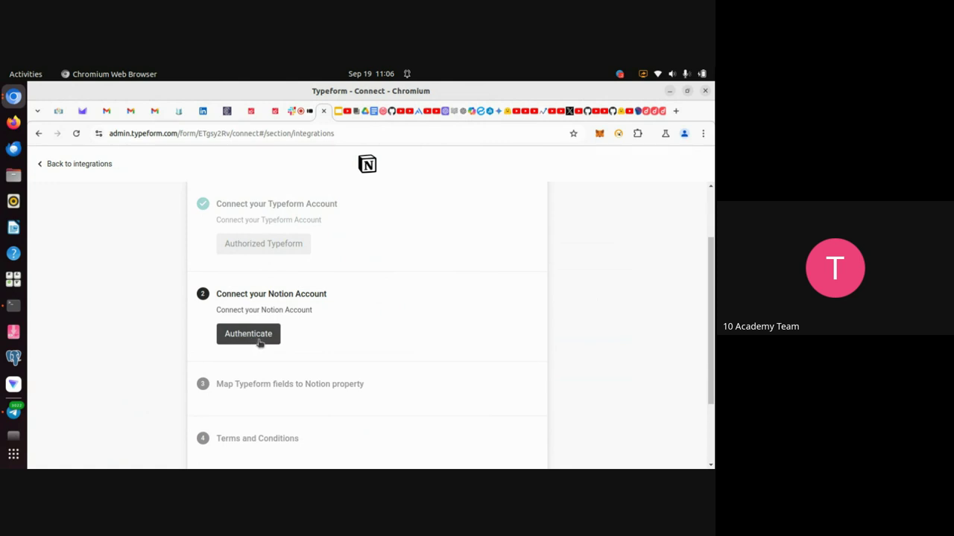
Authenticate Notion and allow access to the Nova Events 2025 page.
{"action": "left_click", "coordinate": [253, 336]}
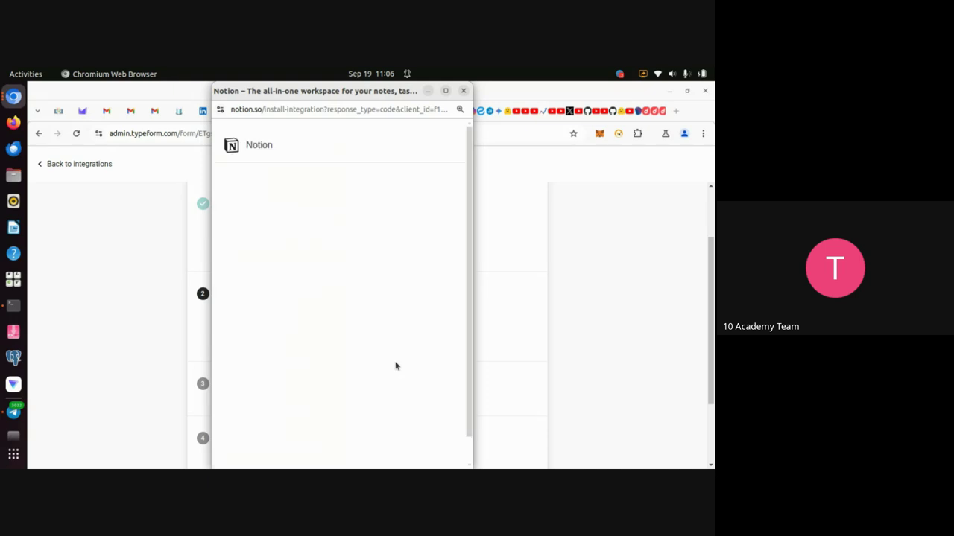
{"action": "scroll", "coordinate": [396, 365], "scroll_direction": "down", "scroll_amount": 2}
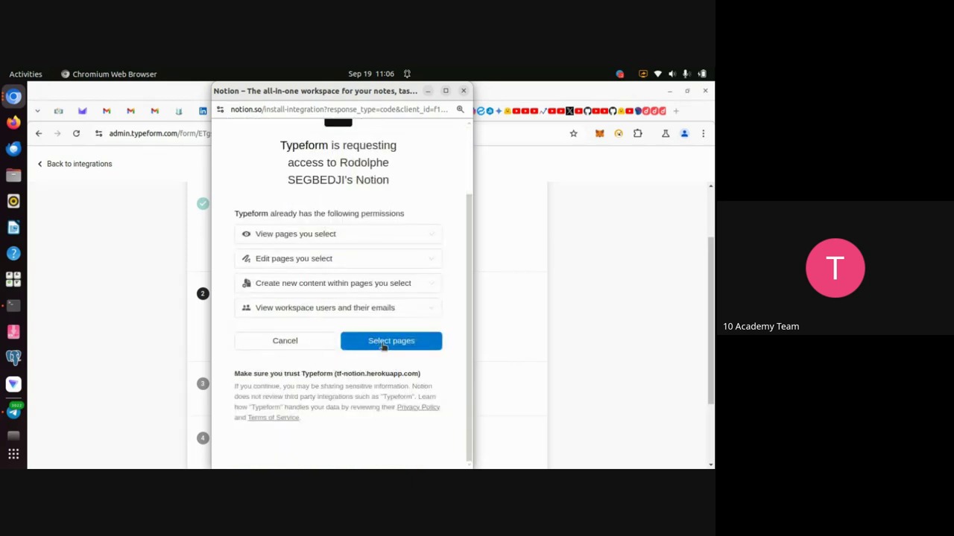
{"action": "left_click", "coordinate": [383, 343]}
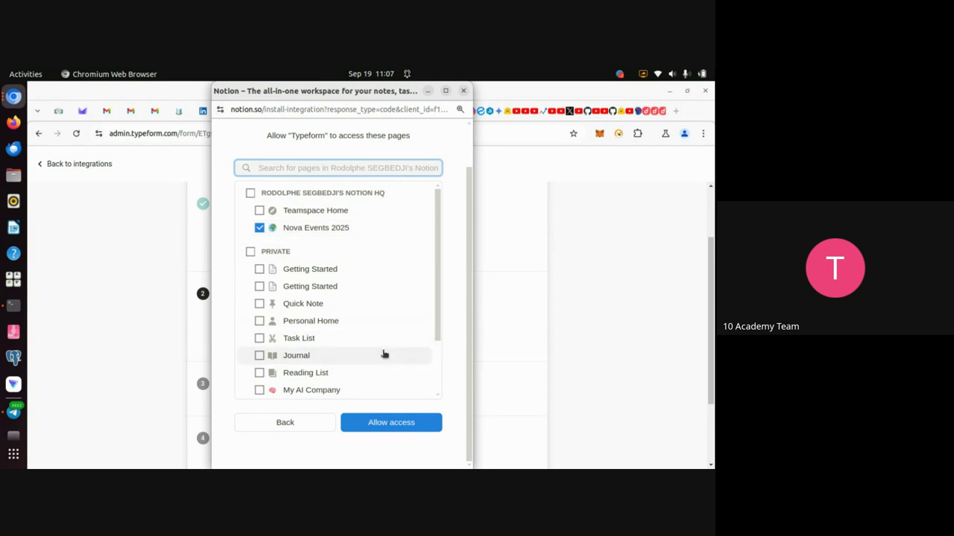
{"action": "scroll", "coordinate": [383, 354], "scroll_direction": "down", "scroll_amount": 2}
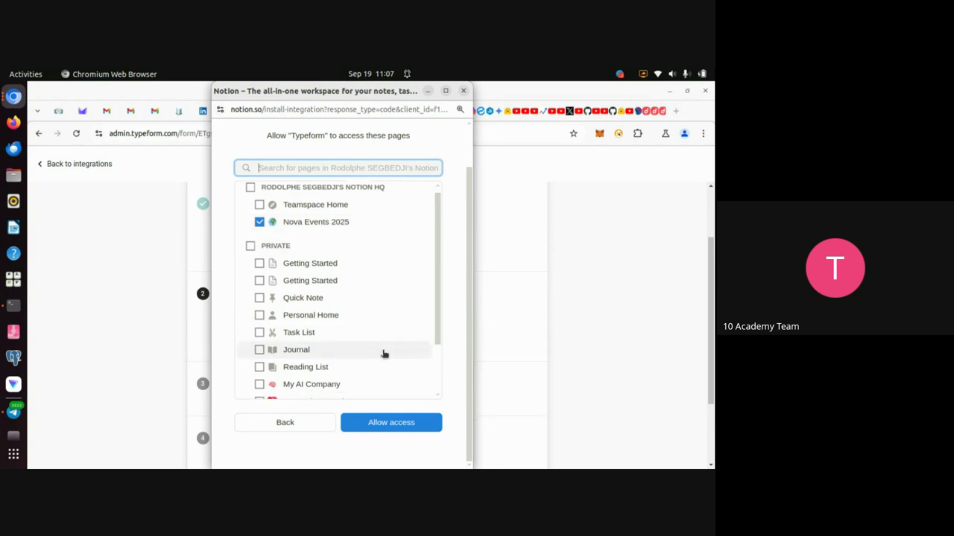
{"action": "left_click", "coordinate": [390, 422]}
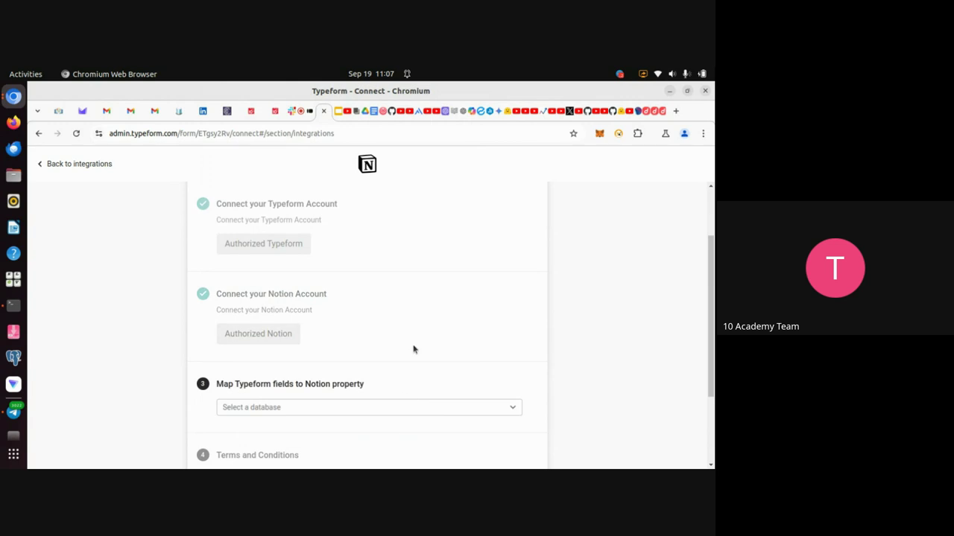
Choose Nova Events Registration Database 2025 as the destination database.
{"action": "scroll", "coordinate": [414, 348], "scroll_direction": "down", "scroll_amount": 2}
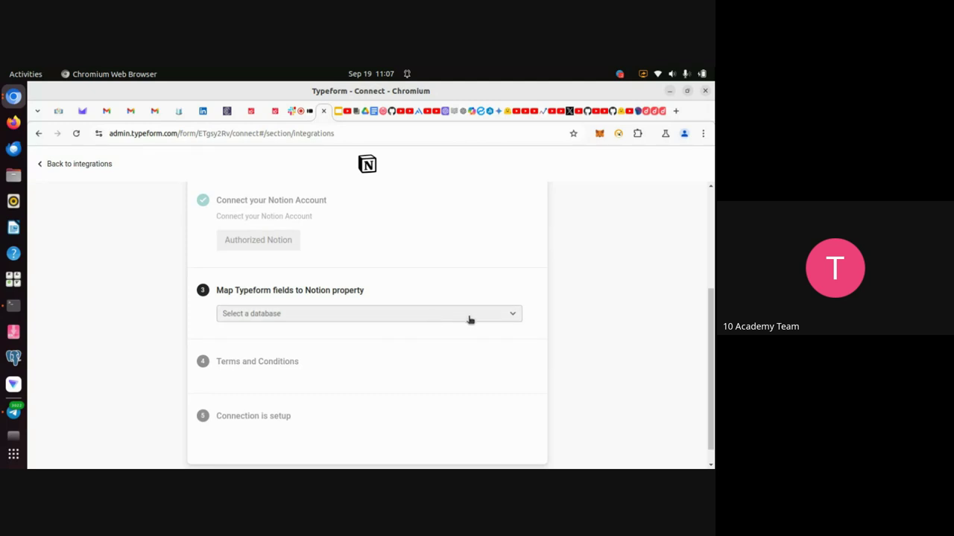
{"action": "left_click", "coordinate": [512, 317]}
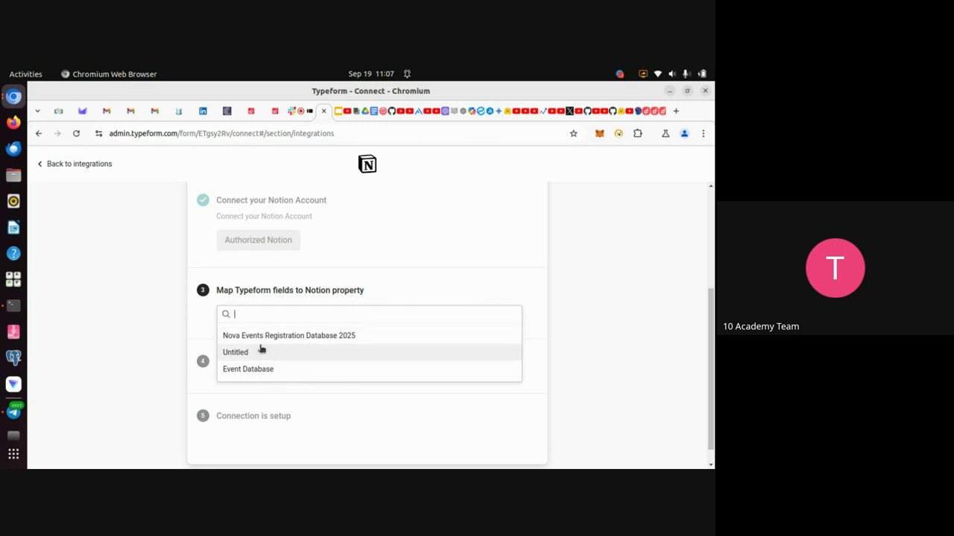
{"action": "left_click", "coordinate": [303, 340]}
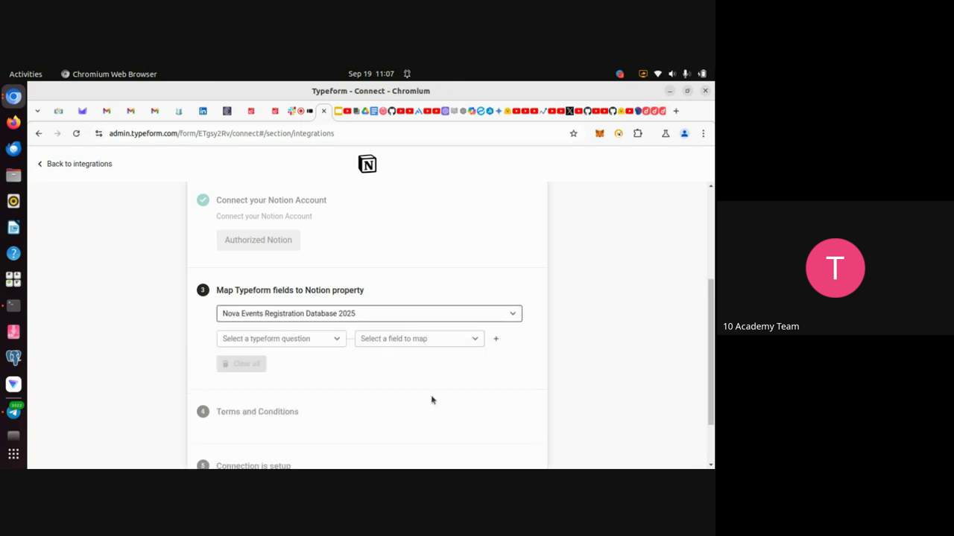
Pick 'What is your First Name?' for the first mapping row, then switch to the Notion Database page.
{"action": "scroll", "coordinate": [450, 388], "scroll_direction": "down", "scroll_amount": 2}
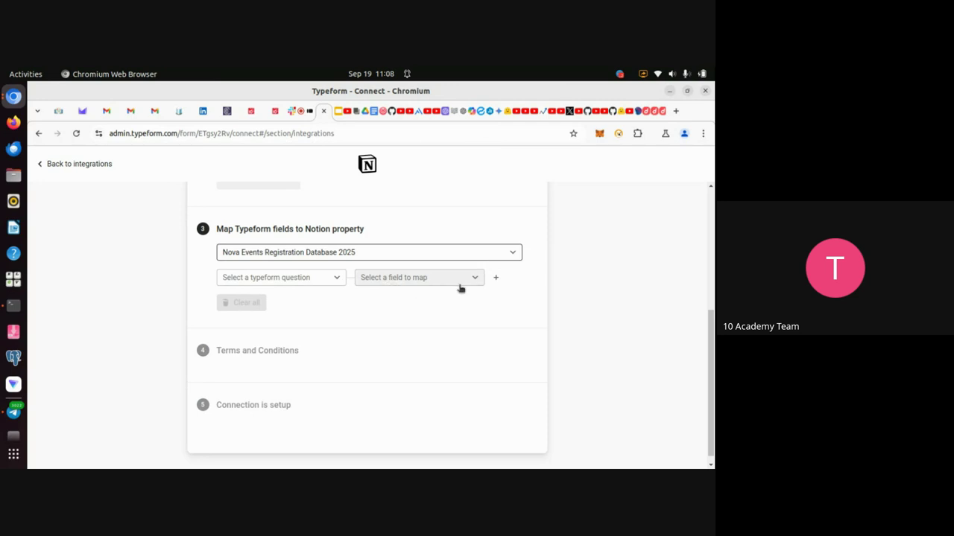
{"action": "left_click", "coordinate": [335, 279]}
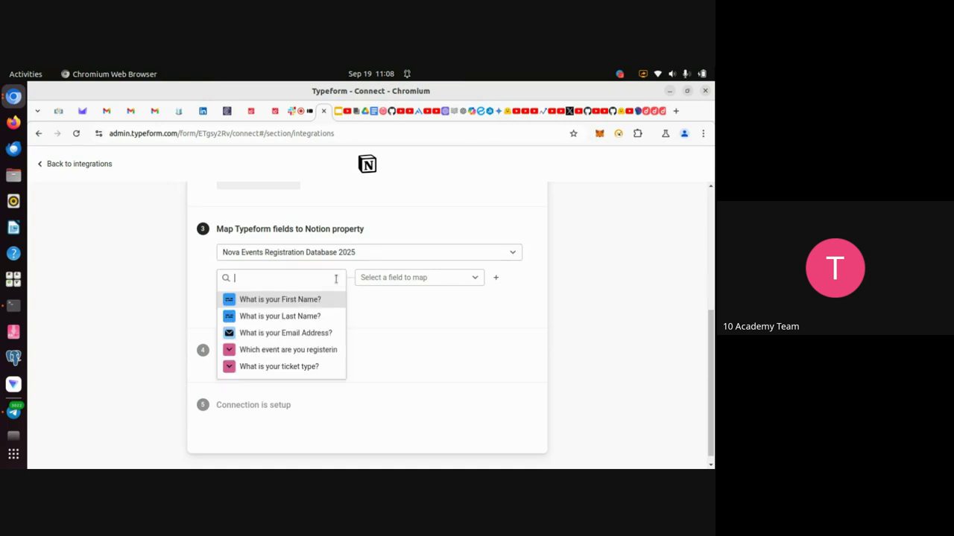
{"action": "left_click", "coordinate": [304, 306]}
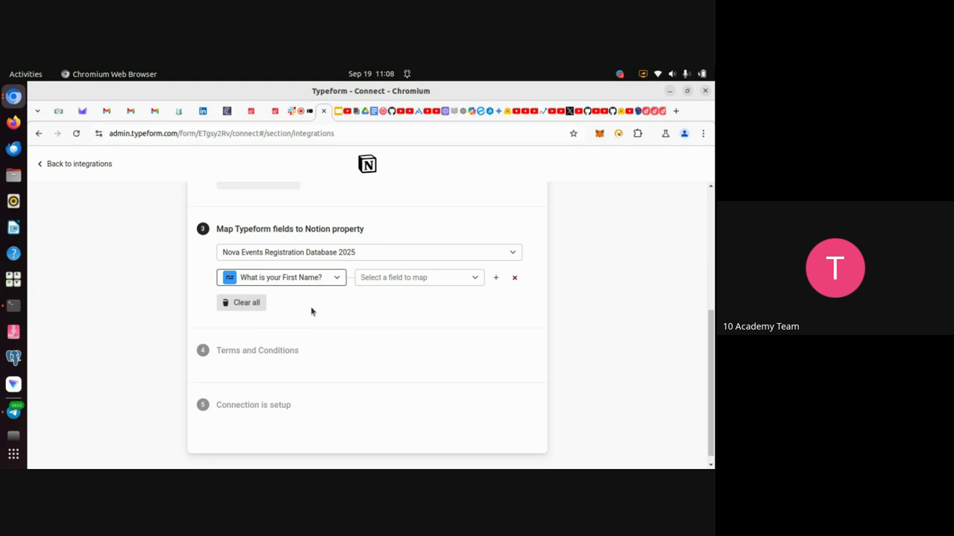
{"action": "left_click", "coordinate": [475, 280]}
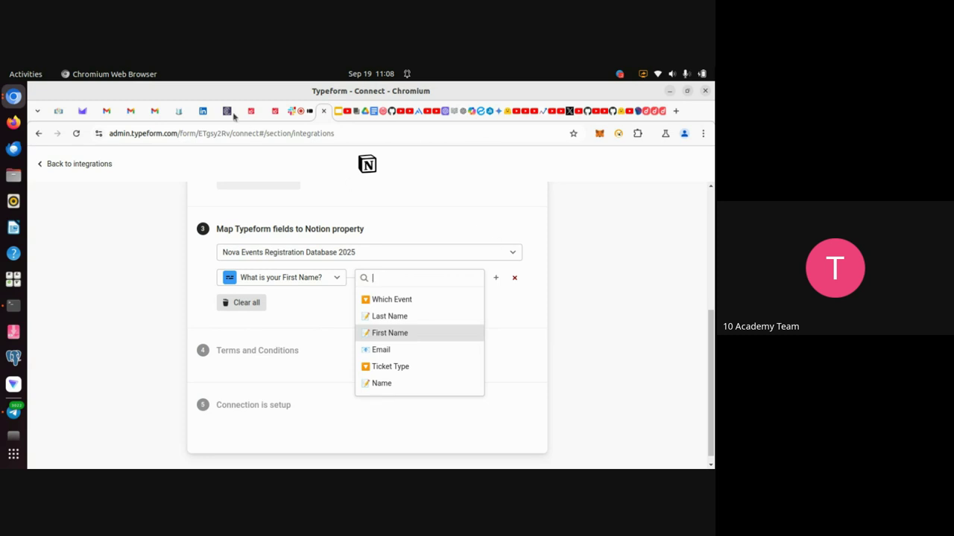
{"action": "left_click", "coordinate": [179, 111]}
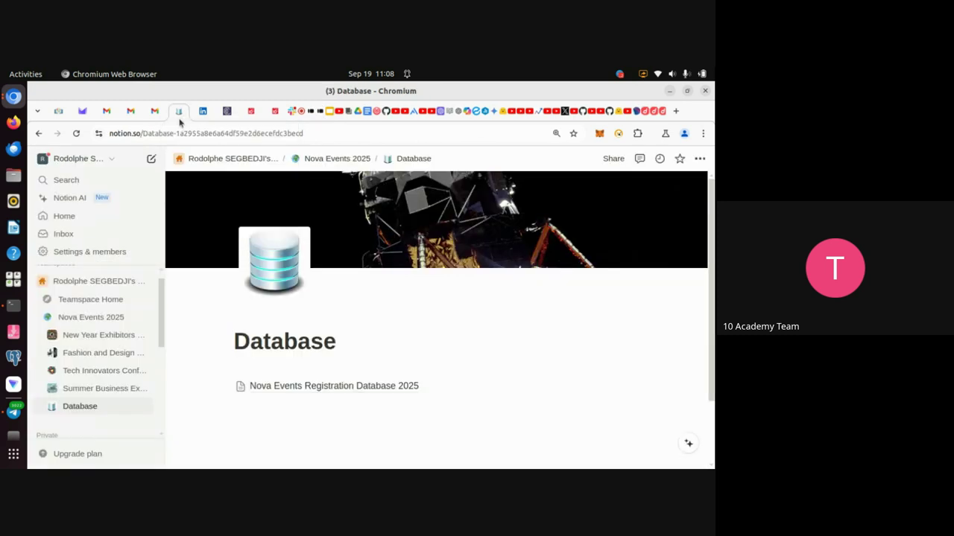
Open Nova Events Registration Database 2025 and scroll right through the Which Event and Ticket Type columns.
{"action": "left_click", "coordinate": [279, 385]}
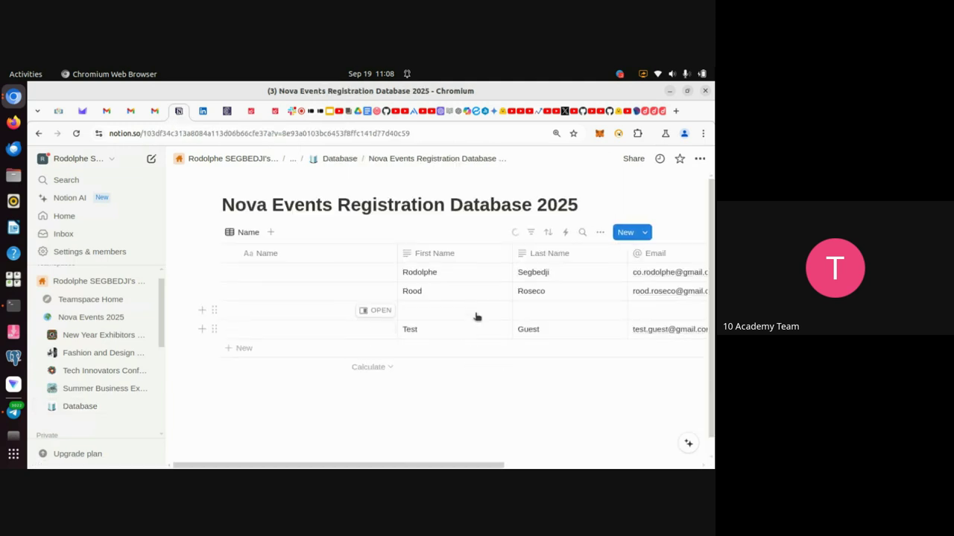
{"action": "scroll", "coordinate": [445, 279], "scroll_direction": "right", "scroll_amount": 3}
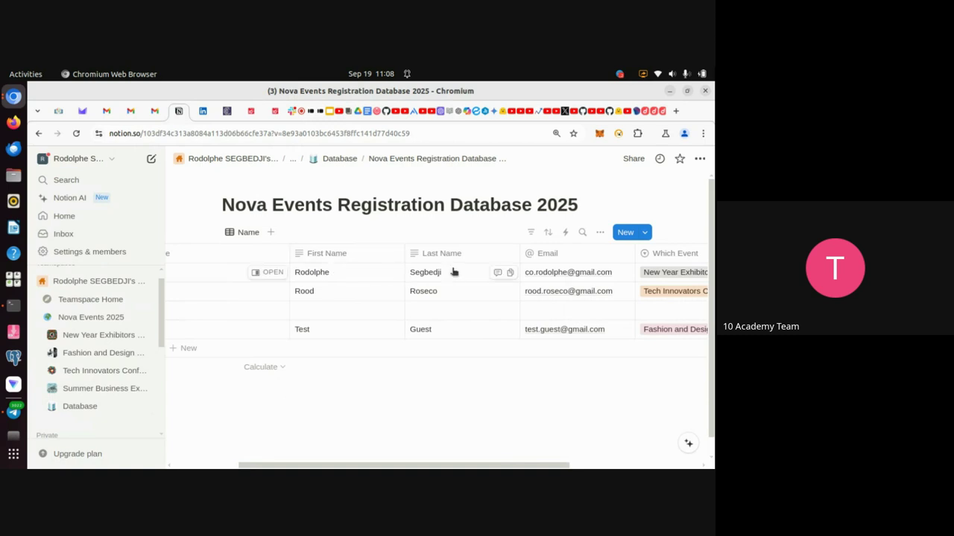
{"action": "scroll", "coordinate": [538, 262], "scroll_direction": "right", "scroll_amount": 3}
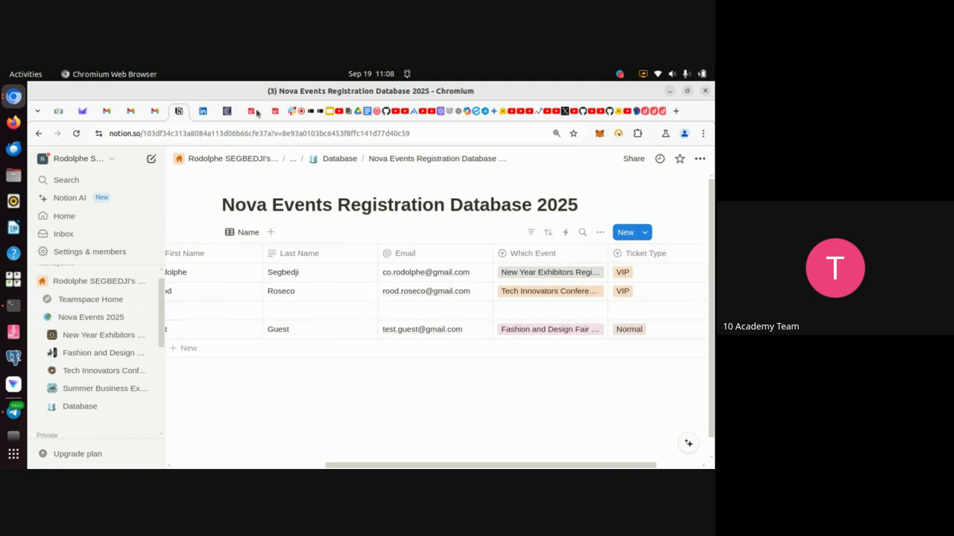
Back in Typeform, map the first row to Notion's First Name property.
{"action": "left_click", "coordinate": [321, 119]}
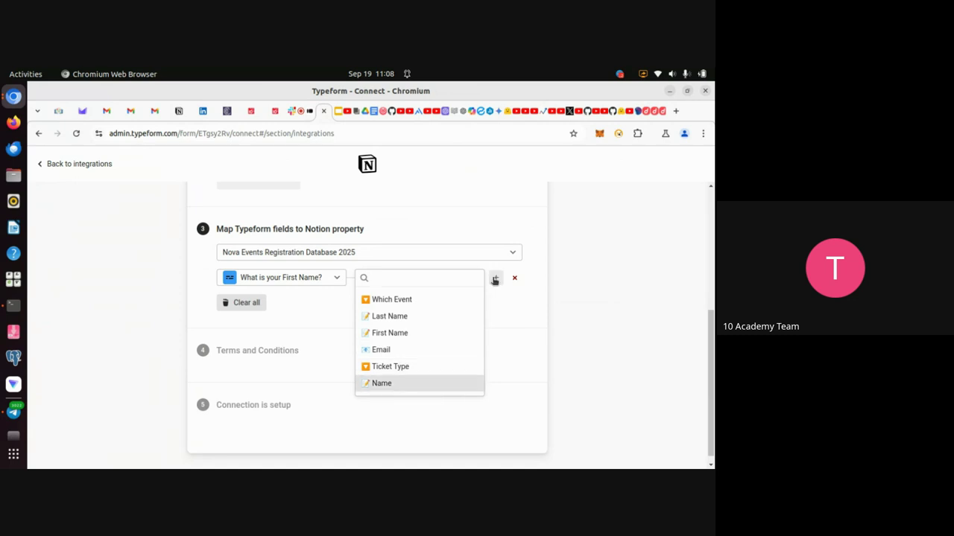
{"action": "left_click", "coordinate": [510, 317]}
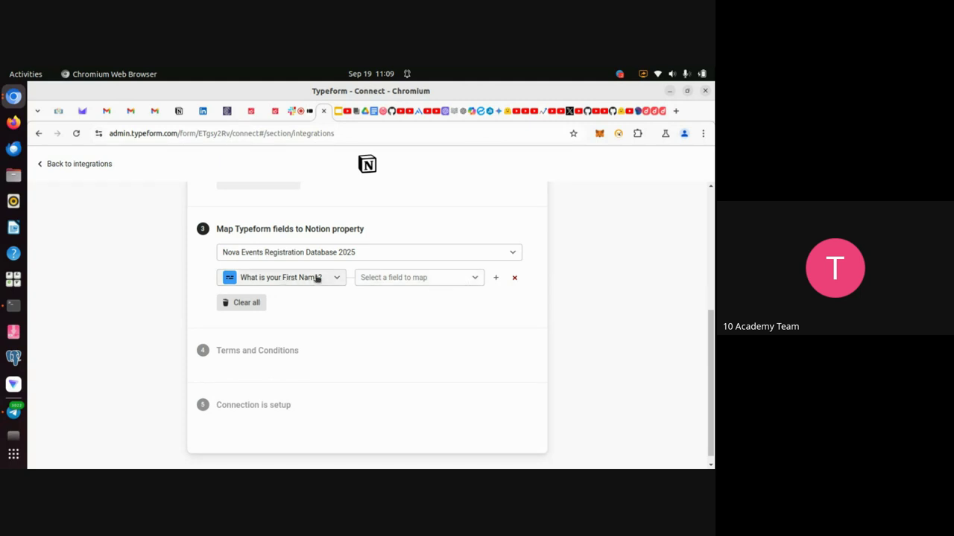
{"action": "left_click", "coordinate": [443, 279]}
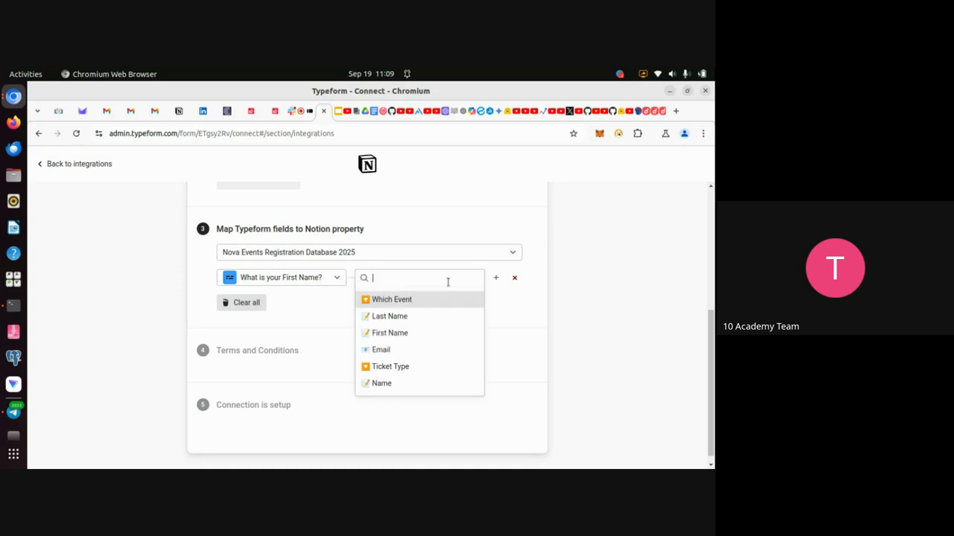
{"action": "left_click", "coordinate": [400, 334]}
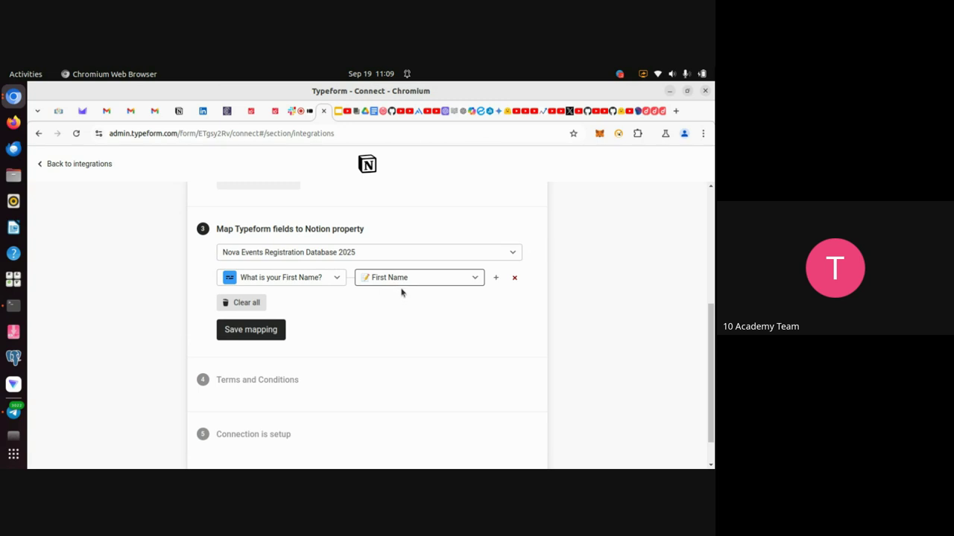
Try 'What is your Last Name?' as the question, then restore 'What is your First Name?'.
{"action": "left_click", "coordinate": [337, 279]}
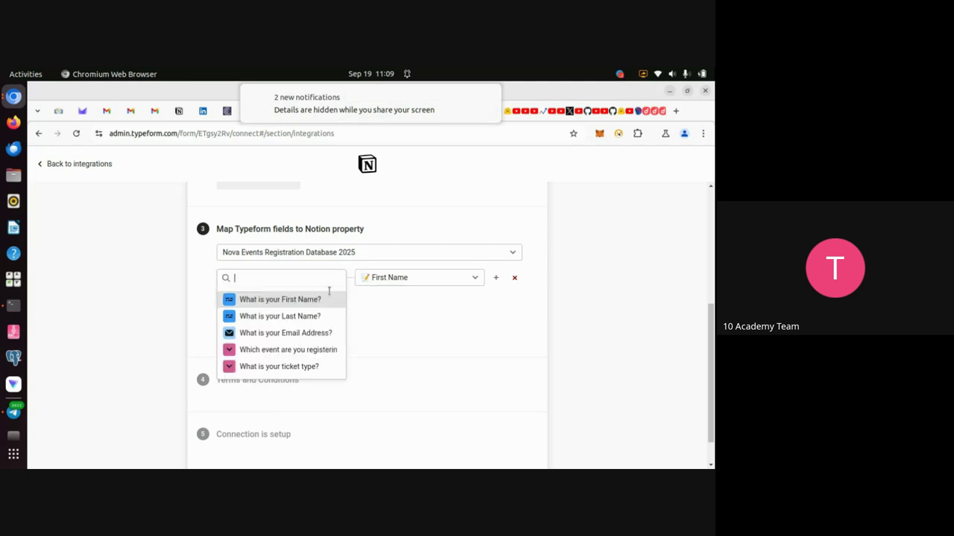
{"action": "left_click", "coordinate": [294, 321]}
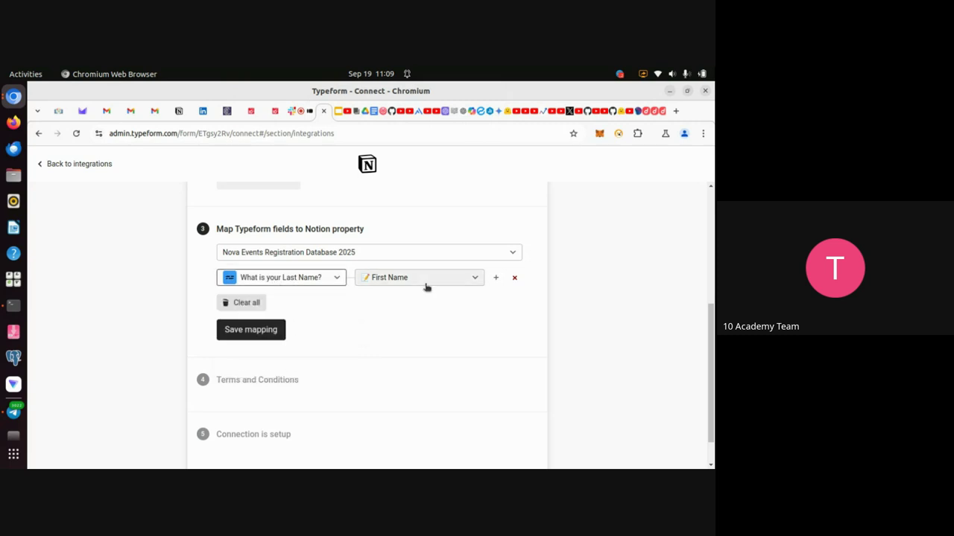
{"action": "left_click", "coordinate": [339, 281]}
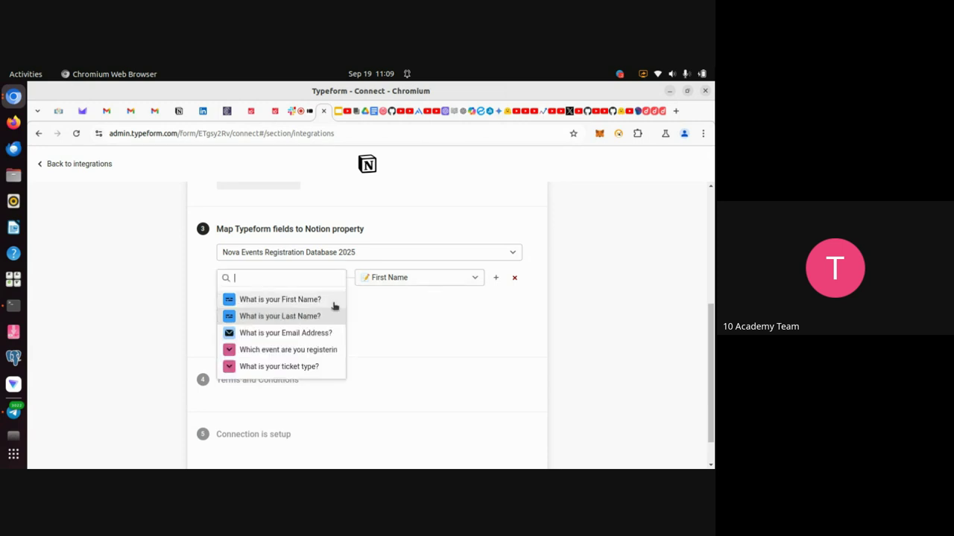
{"action": "left_click", "coordinate": [303, 314]}
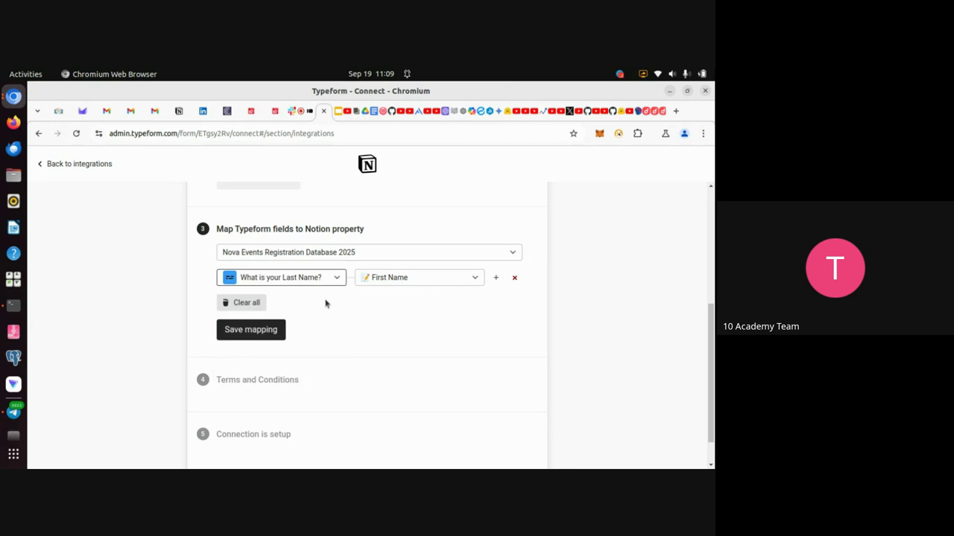
{"action": "scroll", "coordinate": [343, 311], "scroll_direction": "up", "scroll_amount": 1}
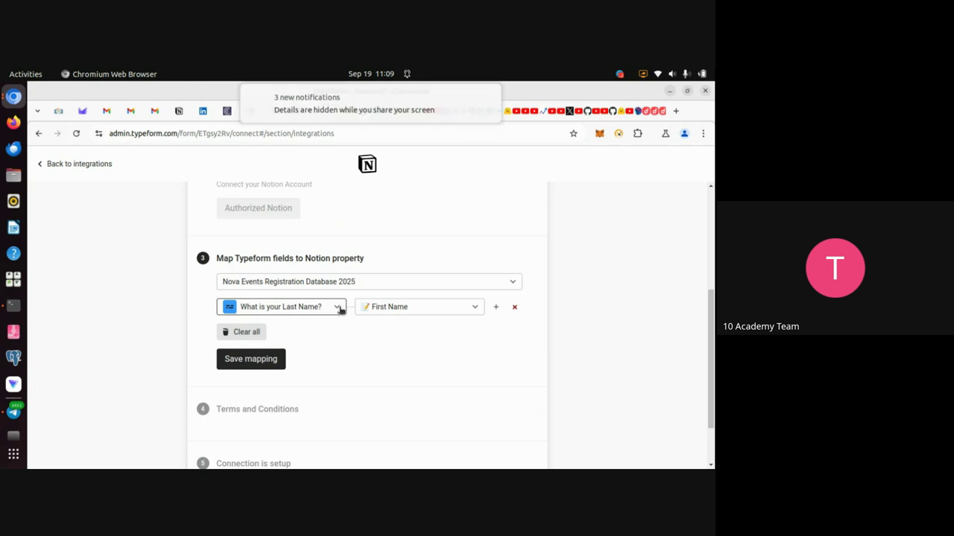
{"action": "left_click", "coordinate": [338, 309]}
{"action": "left_click", "coordinate": [313, 330]}
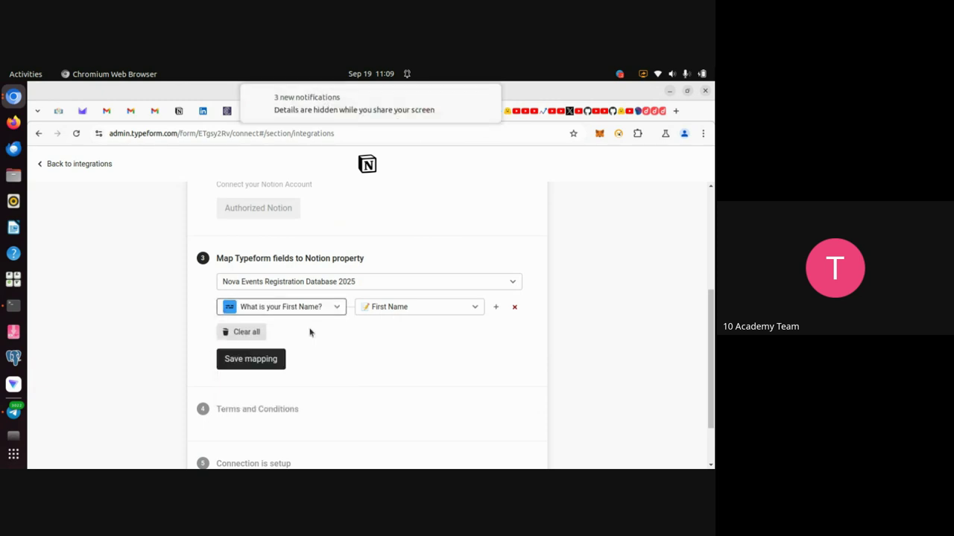
{"action": "scroll", "coordinate": [411, 341], "scroll_direction": "down", "scroll_amount": 2}
{"action": "scroll", "coordinate": [411, 341], "scroll_direction": "up", "scroll_amount": 2}
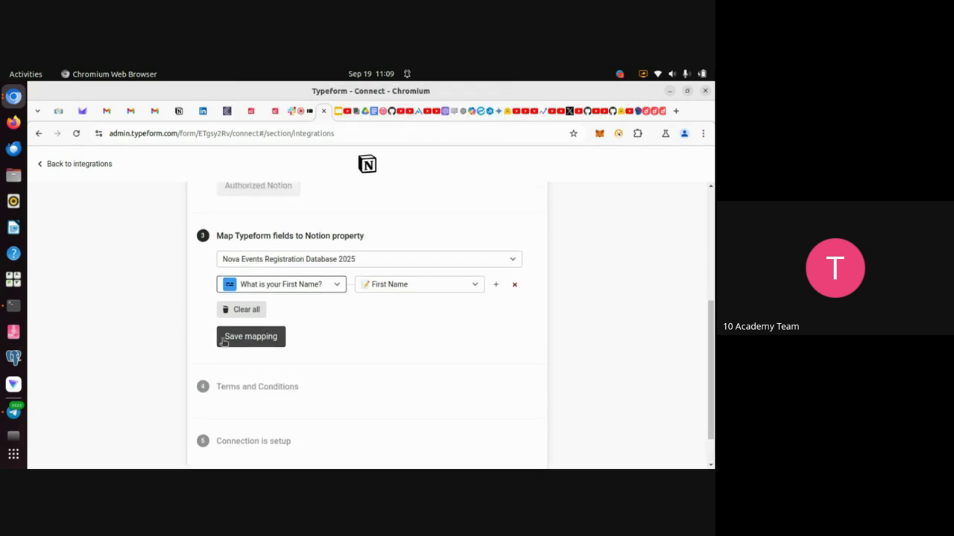
Save the First Name mapping and go back to the integrations list.
{"action": "left_click", "coordinate": [266, 337]}
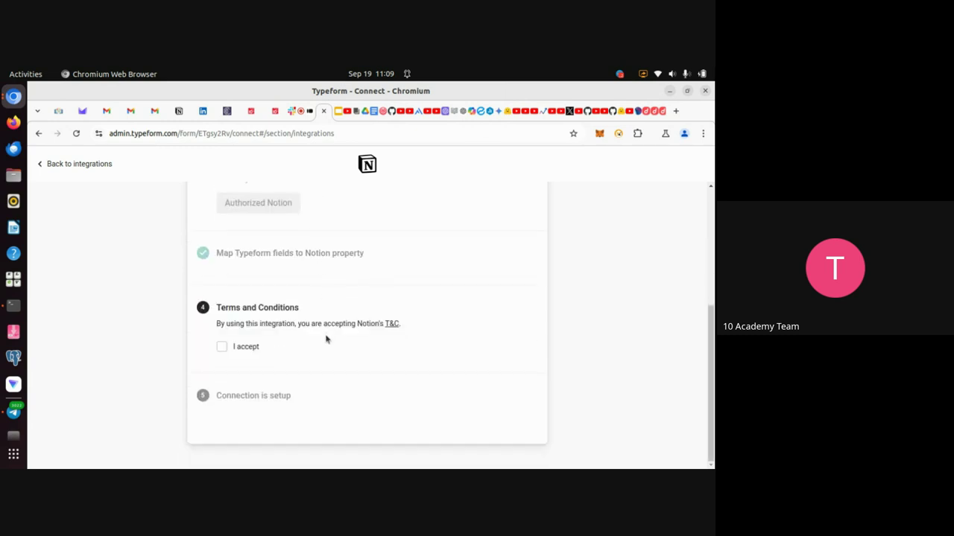
{"action": "scroll", "coordinate": [322, 293], "scroll_direction": "up", "scroll_amount": 2}
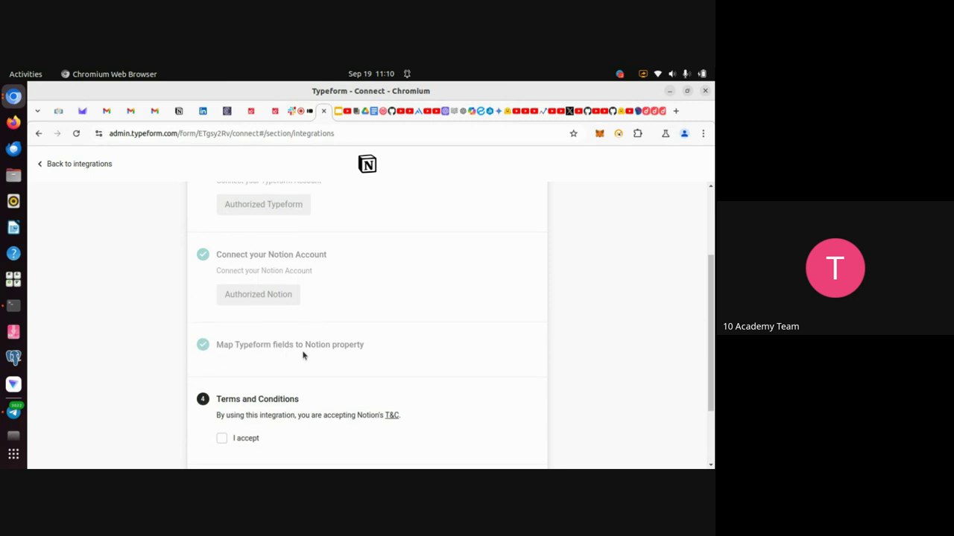
{"action": "scroll", "coordinate": [300, 313], "scroll_direction": "up", "scroll_amount": 1}
{"action": "scroll", "coordinate": [300, 313], "scroll_direction": "down", "scroll_amount": 3}
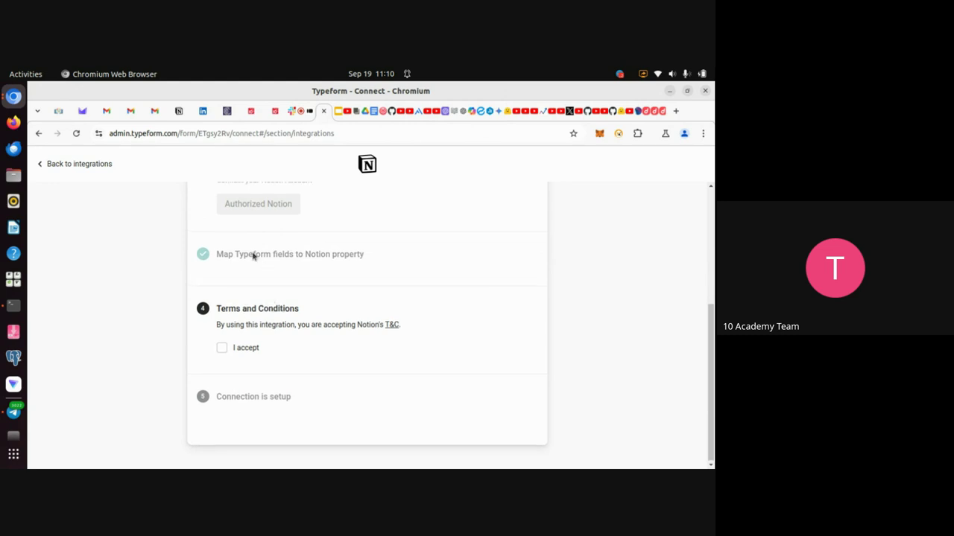
{"action": "scroll", "coordinate": [259, 281], "scroll_direction": "up", "scroll_amount": 1}
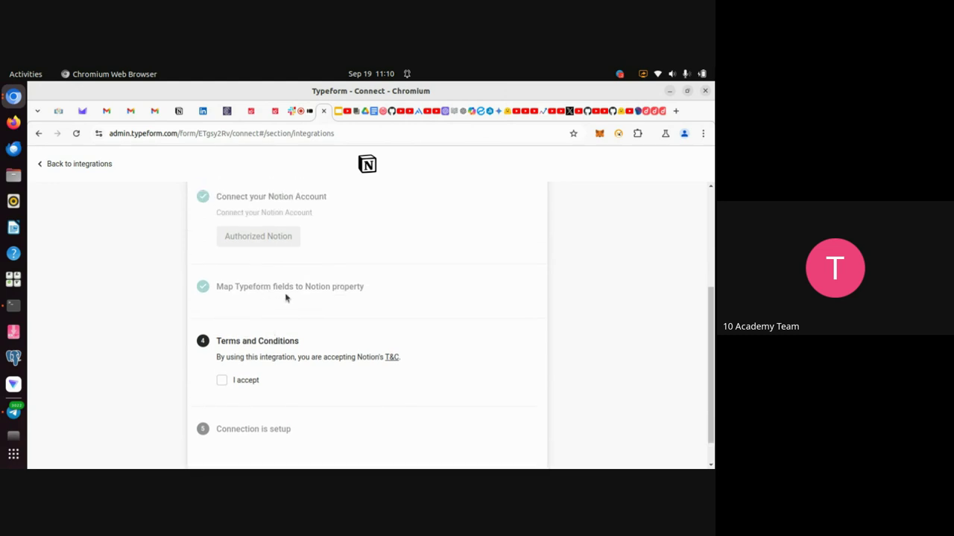
{"action": "scroll", "coordinate": [245, 266], "scroll_direction": "up", "scroll_amount": 5}
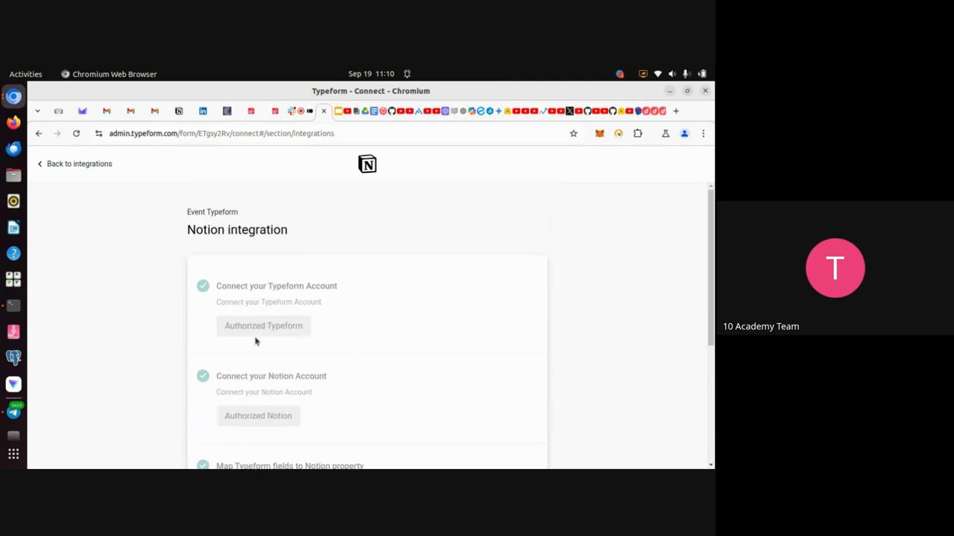
{"action": "scroll", "coordinate": [255, 341], "scroll_direction": "down", "scroll_amount": 5}
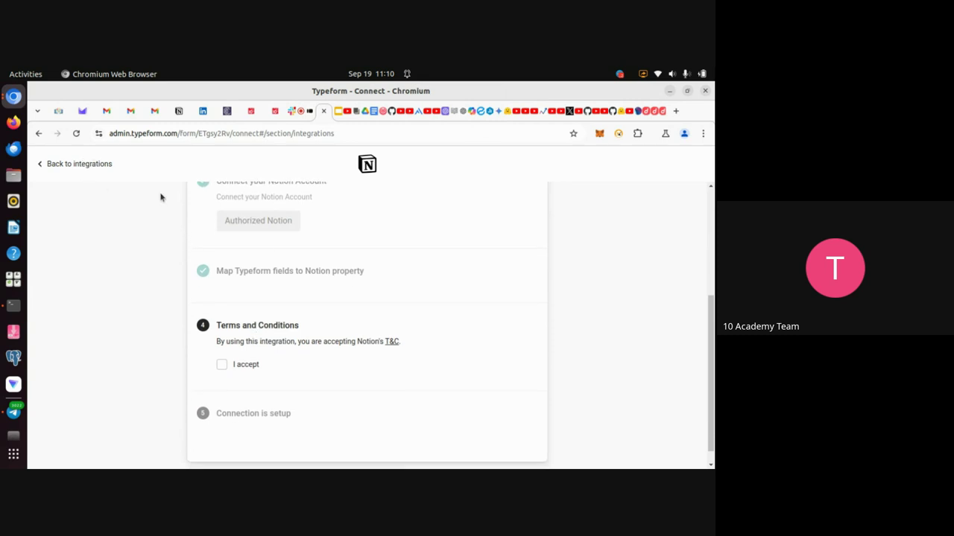
{"action": "scroll", "coordinate": [271, 280], "scroll_direction": "up", "scroll_amount": 3}
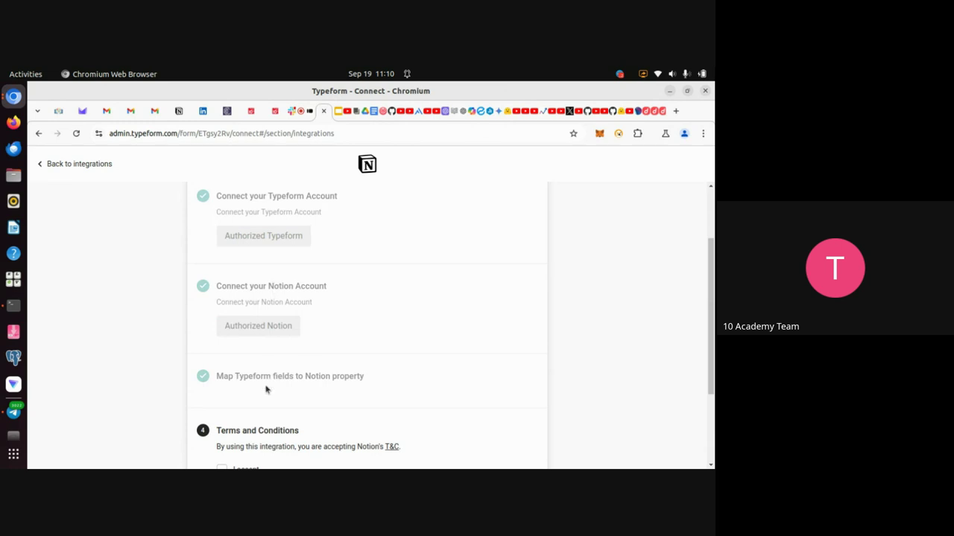
{"action": "left_click", "coordinate": [59, 165]}
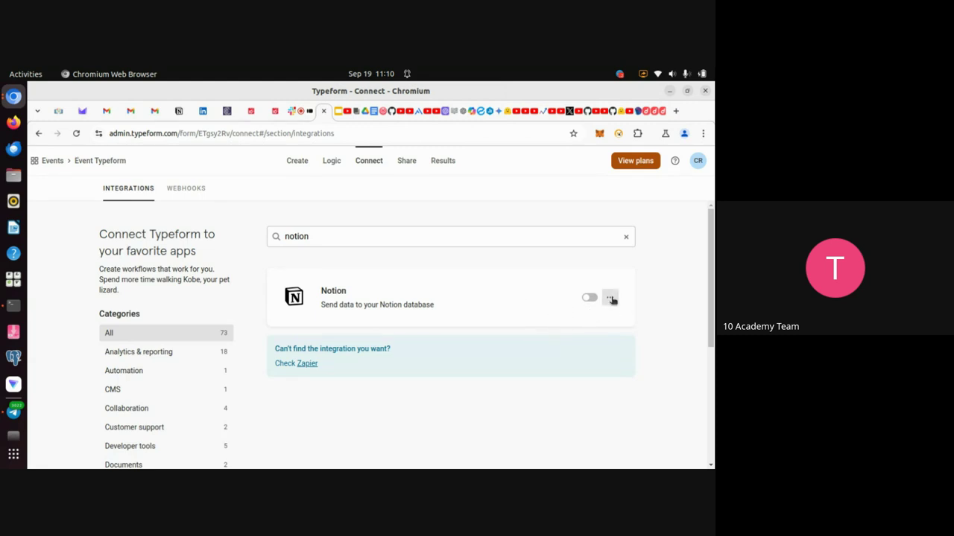
Delete the Notion integration again, reconnect it, and authorize the Typeform account.
{"action": "left_click", "coordinate": [610, 298]}
{"action": "left_click", "coordinate": [600, 336]}
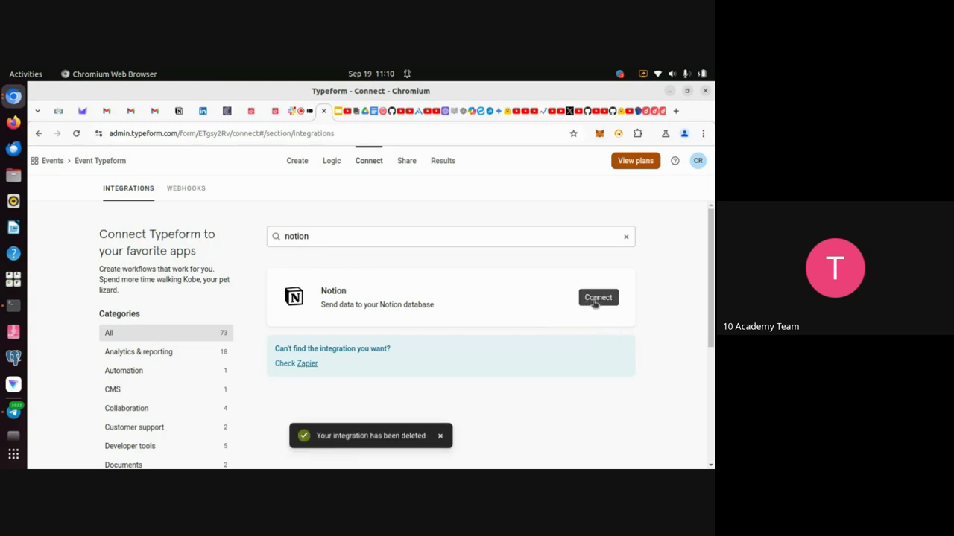
{"action": "left_click", "coordinate": [588, 302]}
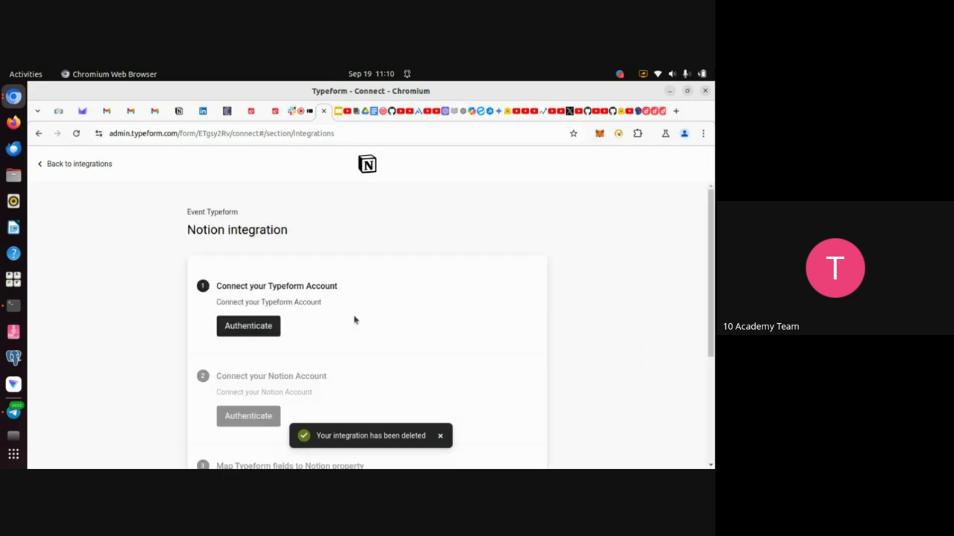
{"action": "left_click", "coordinate": [246, 328]}
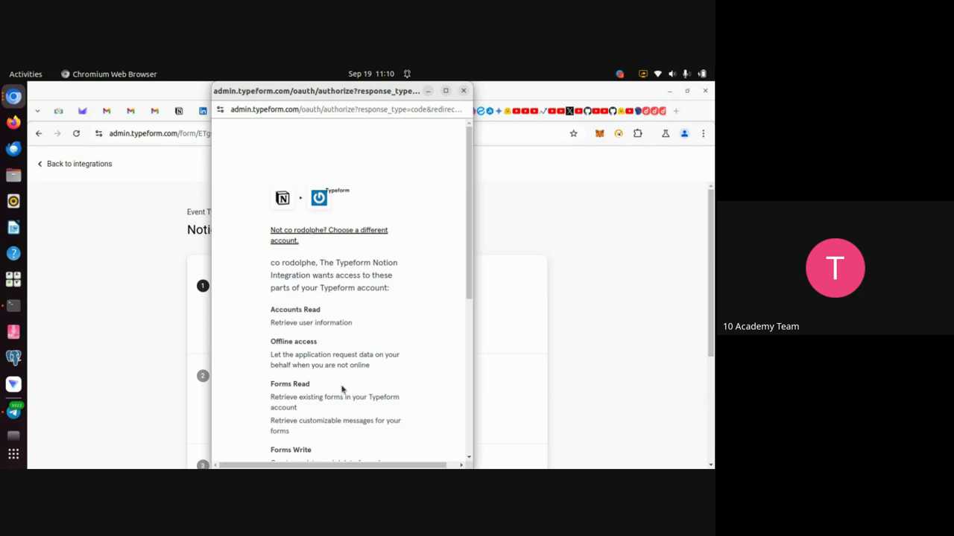
{"action": "scroll", "coordinate": [342, 389], "scroll_direction": "down", "scroll_amount": 3}
{"action": "scroll", "coordinate": [342, 389], "scroll_direction": "down", "scroll_amount": 2}
{"action": "left_click", "coordinate": [325, 350]}
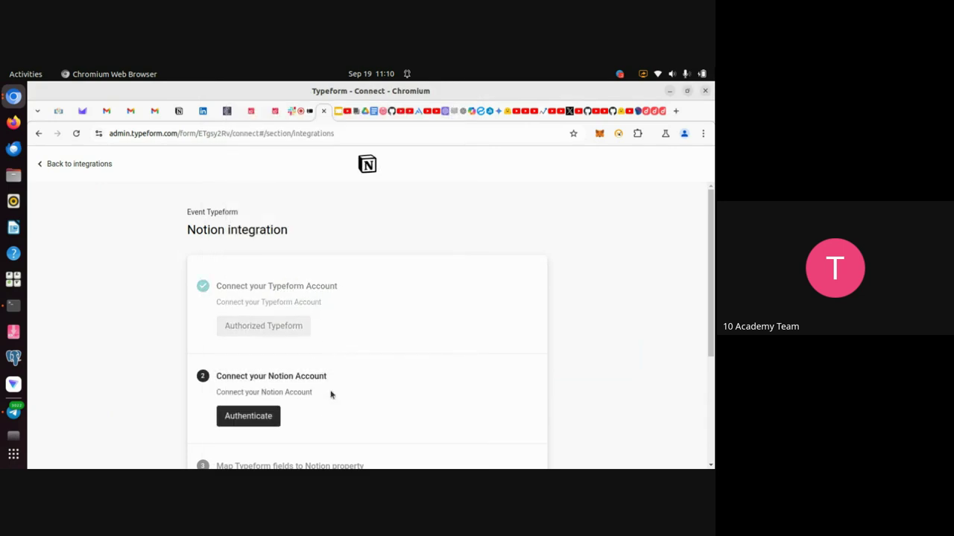
Authenticate Notion and re-grant access to the Nova Events 2025 page.
{"action": "left_click", "coordinate": [257, 422]}
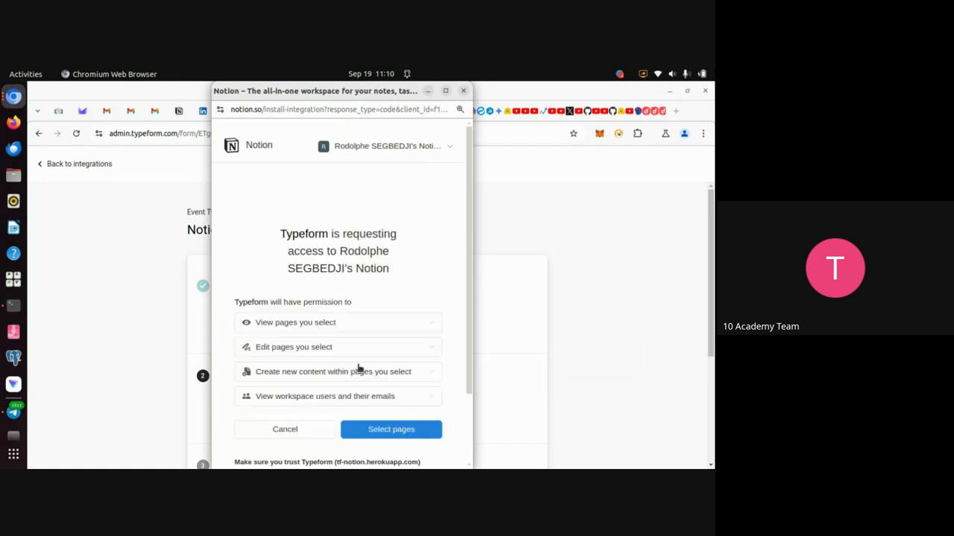
{"action": "scroll", "coordinate": [358, 368], "scroll_direction": "down", "scroll_amount": 2}
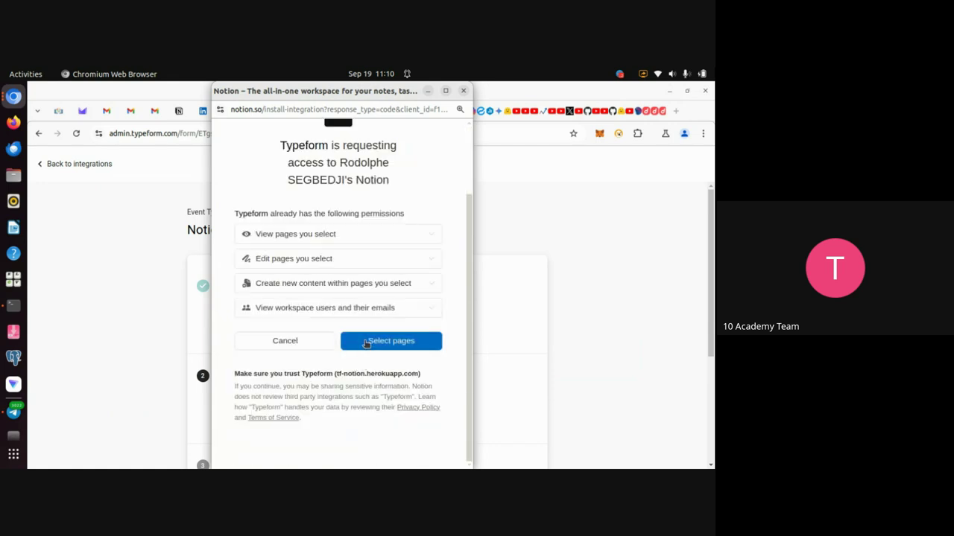
{"action": "left_click", "coordinate": [365, 341]}
{"action": "left_click", "coordinate": [387, 424]}
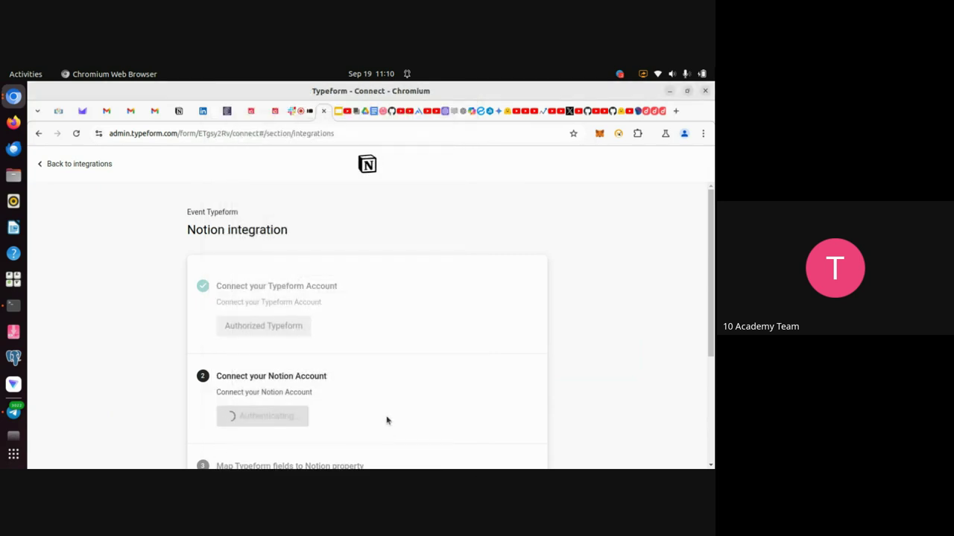
{"action": "scroll", "coordinate": [386, 421], "scroll_direction": "down", "scroll_amount": 4}
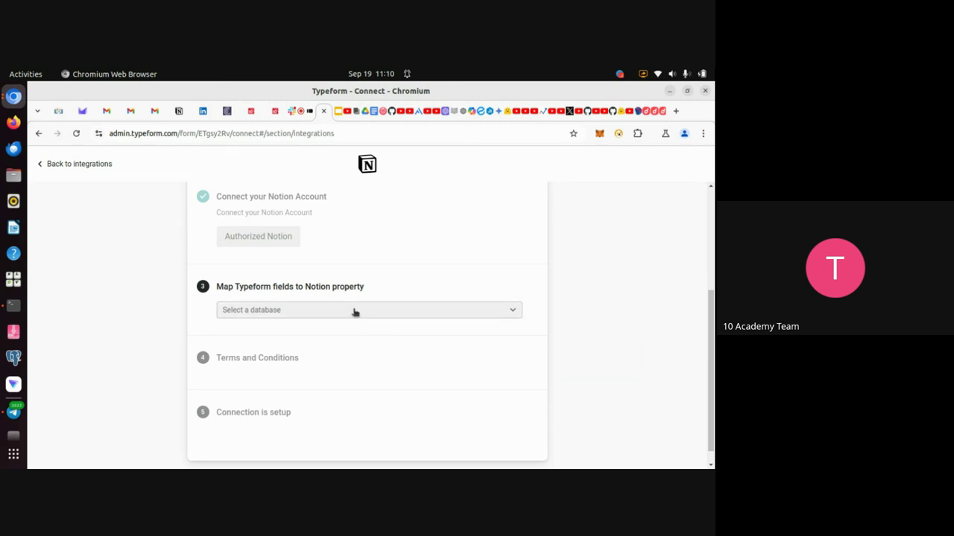
Target Nova Events Registration Database 2025 and map 'What is your First Name?' to First Name.
{"action": "left_click", "coordinate": [394, 313]}
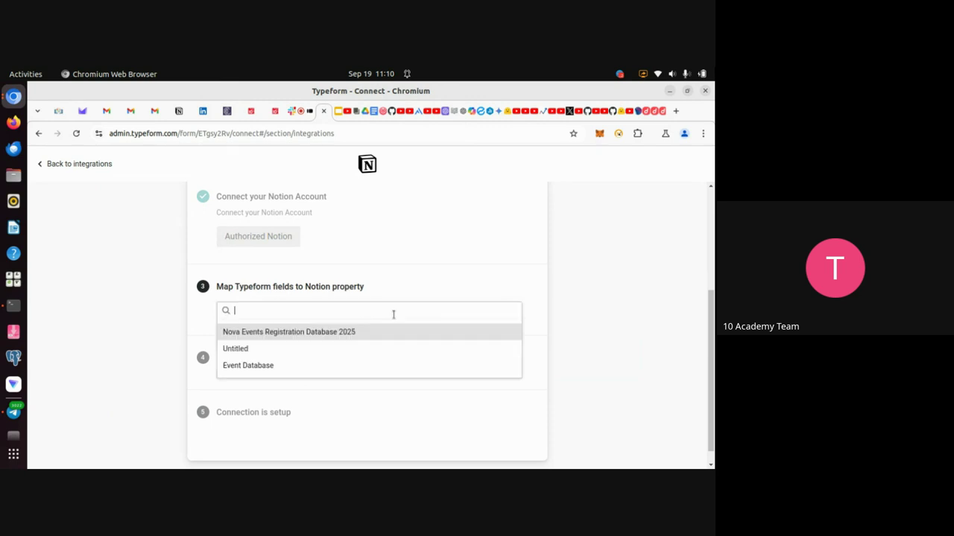
{"action": "left_click", "coordinate": [313, 333]}
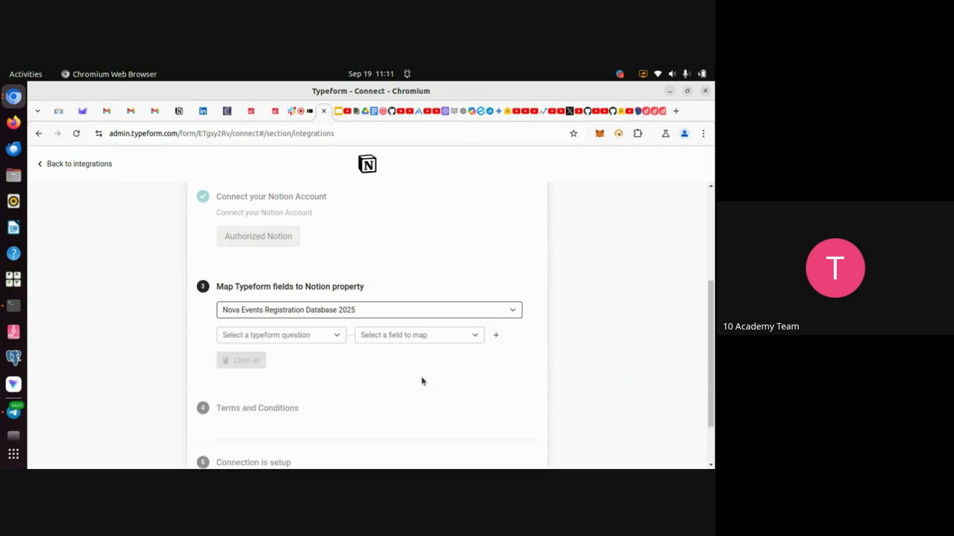
{"action": "scroll", "coordinate": [421, 381], "scroll_direction": "down", "scroll_amount": 1}
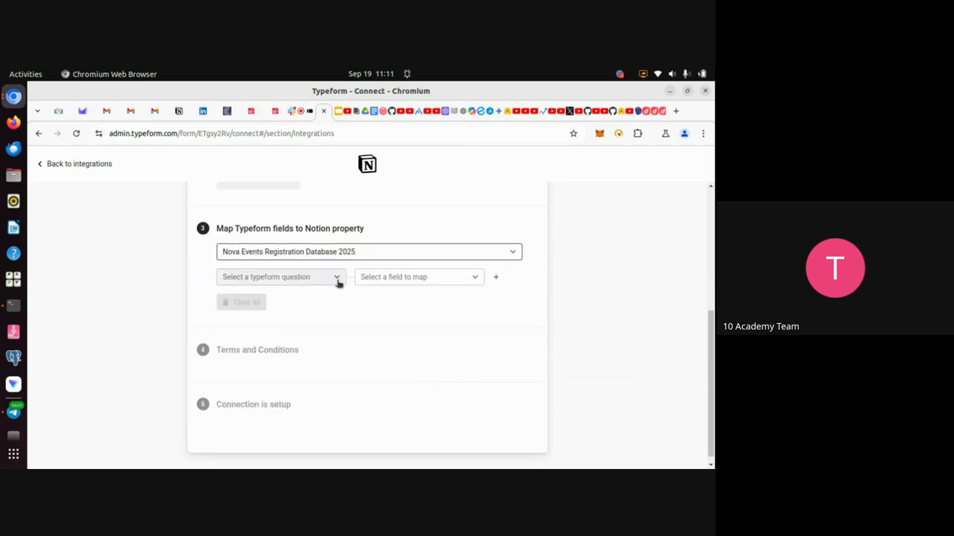
{"action": "left_click", "coordinate": [338, 281]}
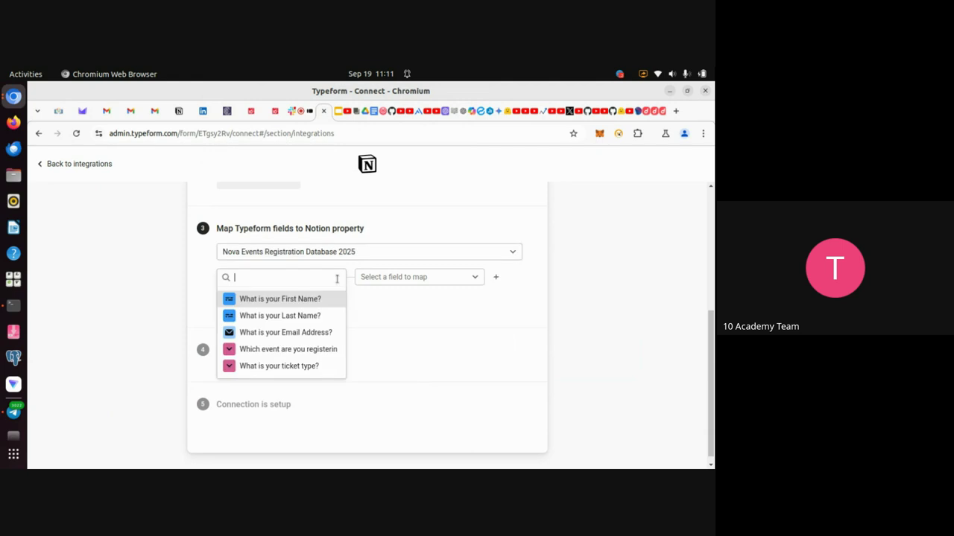
{"action": "left_click", "coordinate": [282, 302]}
{"action": "left_click", "coordinate": [415, 280]}
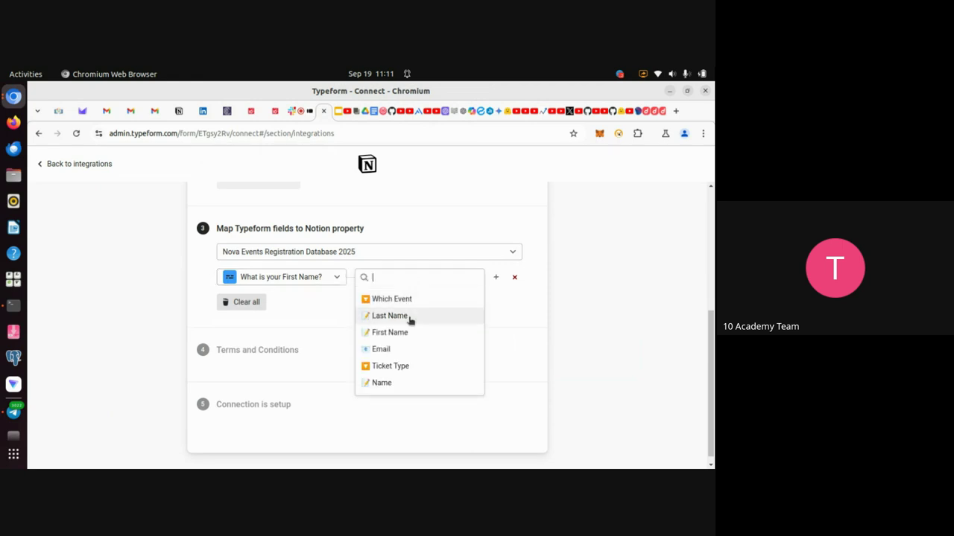
{"action": "left_click", "coordinate": [404, 333]}
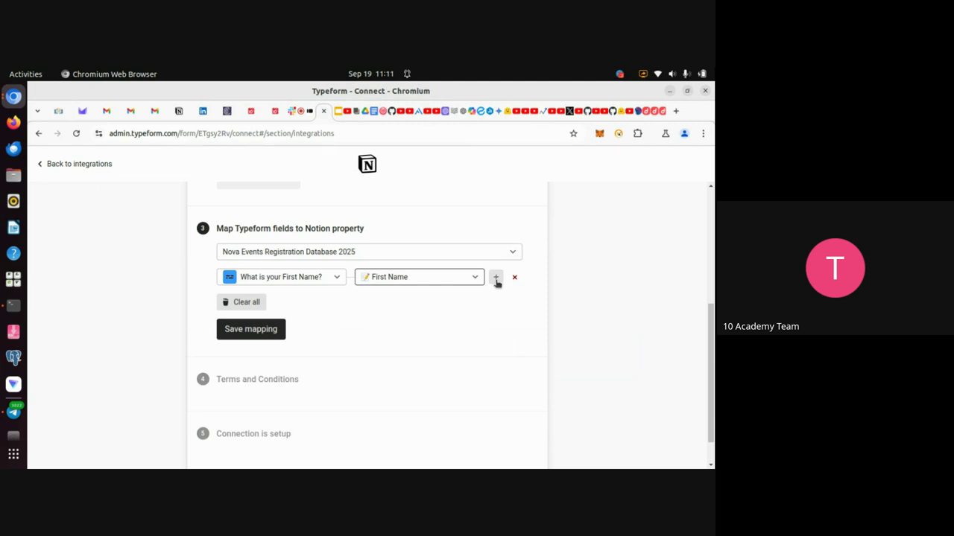
Add rows mapping the Last Name question to Last Name and the Email Address question to Email.
{"action": "left_click", "coordinate": [495, 278]}
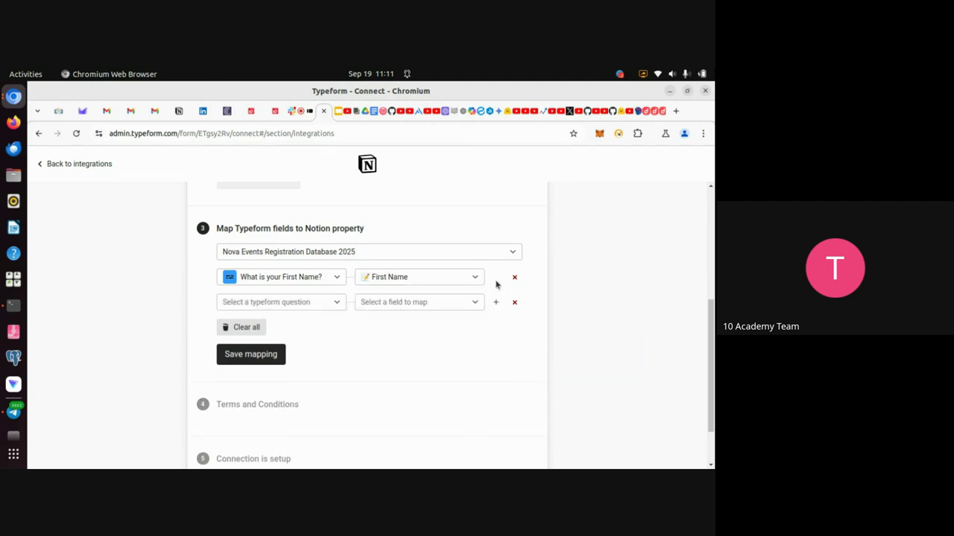
{"action": "left_click", "coordinate": [336, 304]}
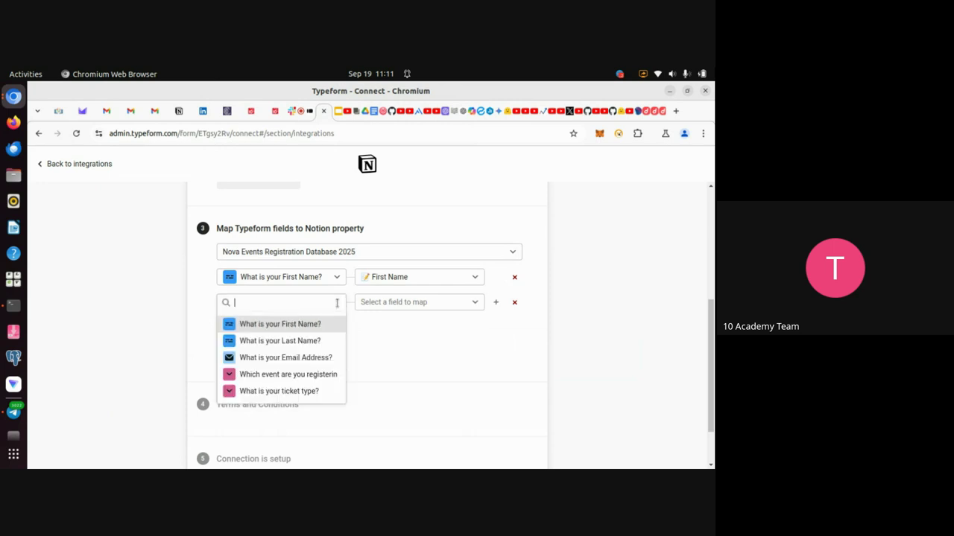
{"action": "left_click", "coordinate": [282, 342]}
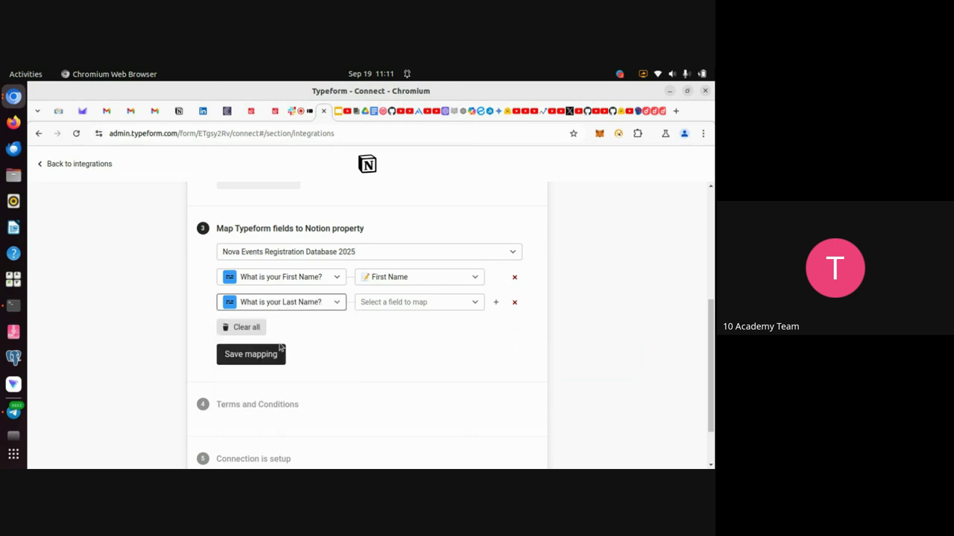
{"action": "left_click", "coordinate": [410, 304]}
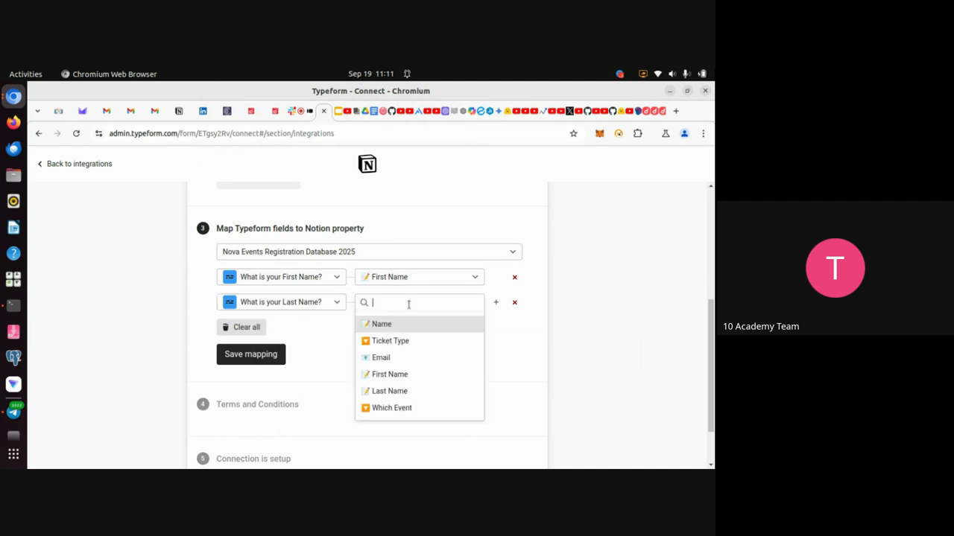
{"action": "left_click", "coordinate": [405, 391]}
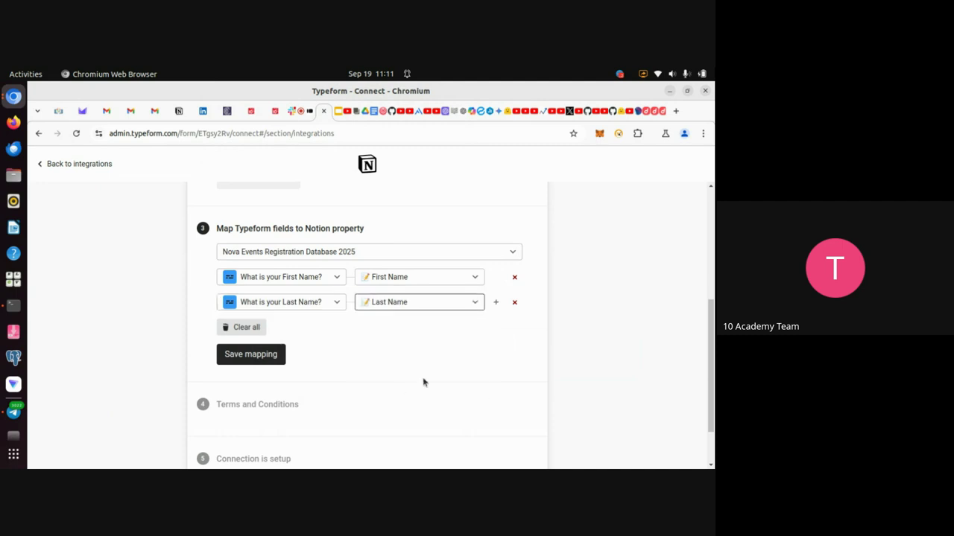
{"action": "left_click", "coordinate": [495, 302]}
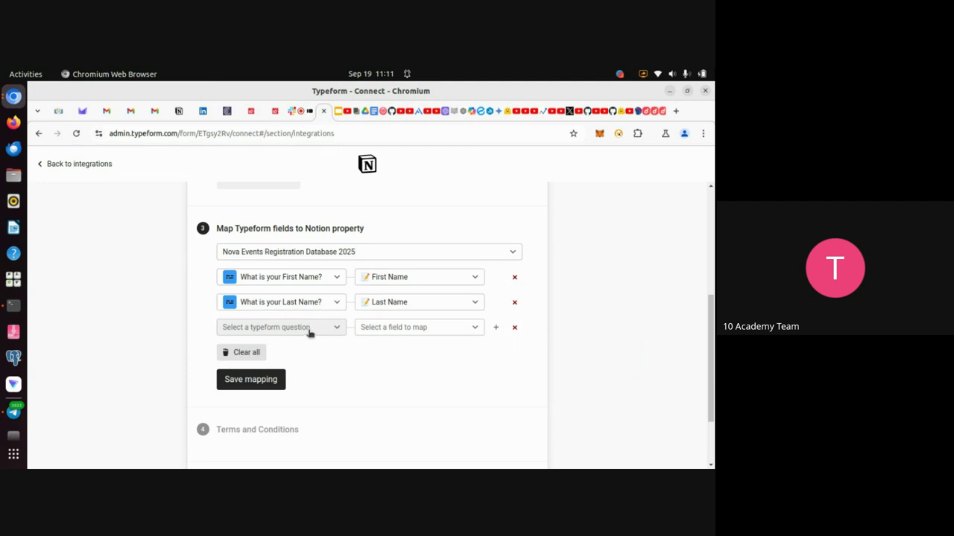
{"action": "left_click", "coordinate": [336, 330]}
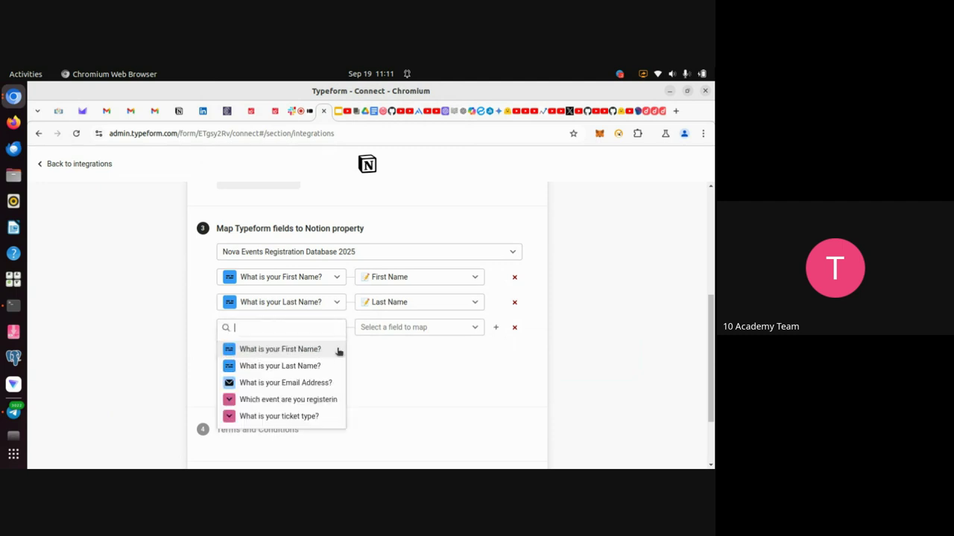
{"action": "left_click", "coordinate": [279, 383]}
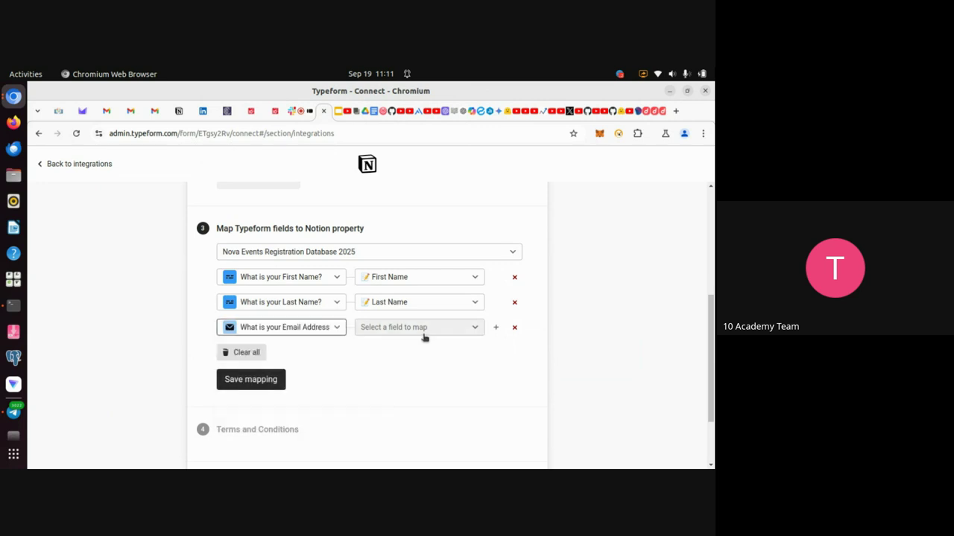
{"action": "left_click", "coordinate": [423, 332]}
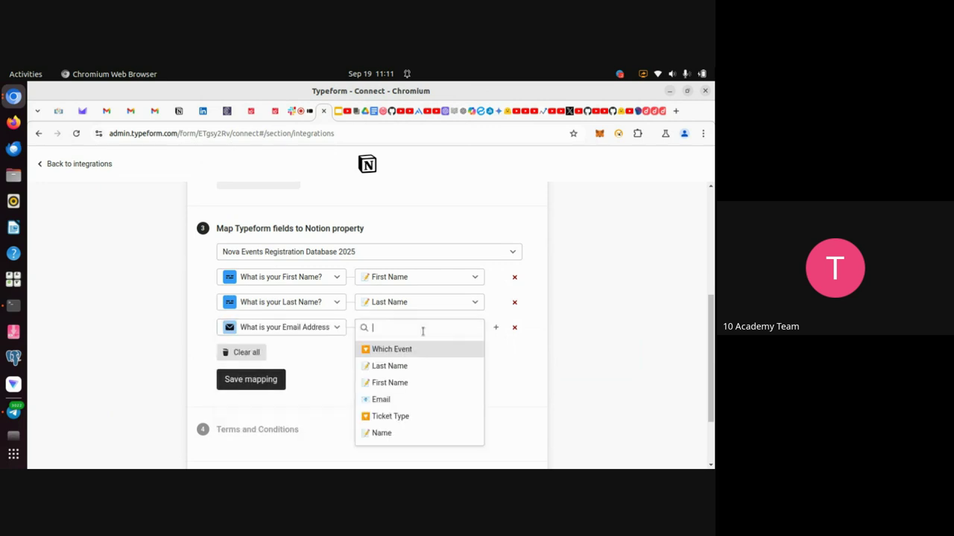
{"action": "left_click", "coordinate": [381, 404]}
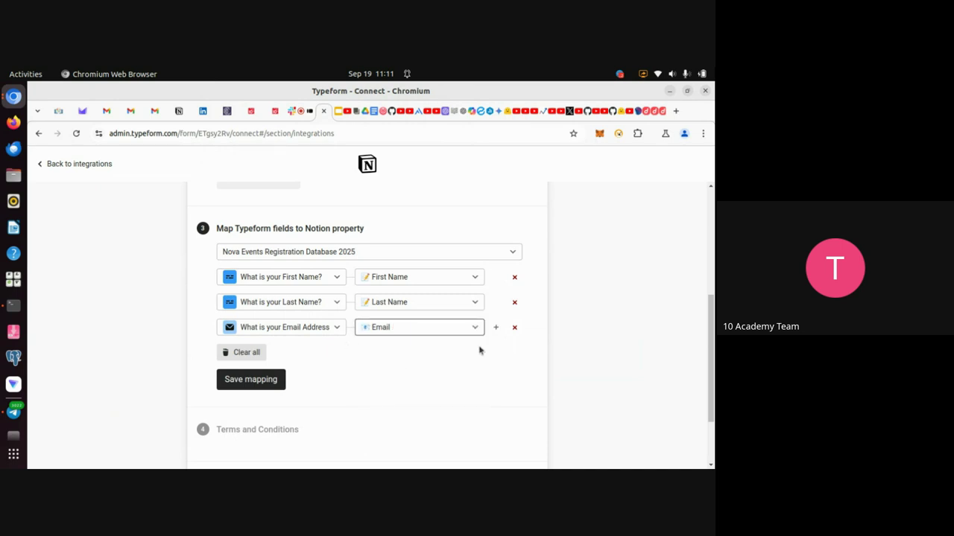
Add a row mapping the event question to the Which Event property.
{"action": "left_click", "coordinate": [495, 327]}
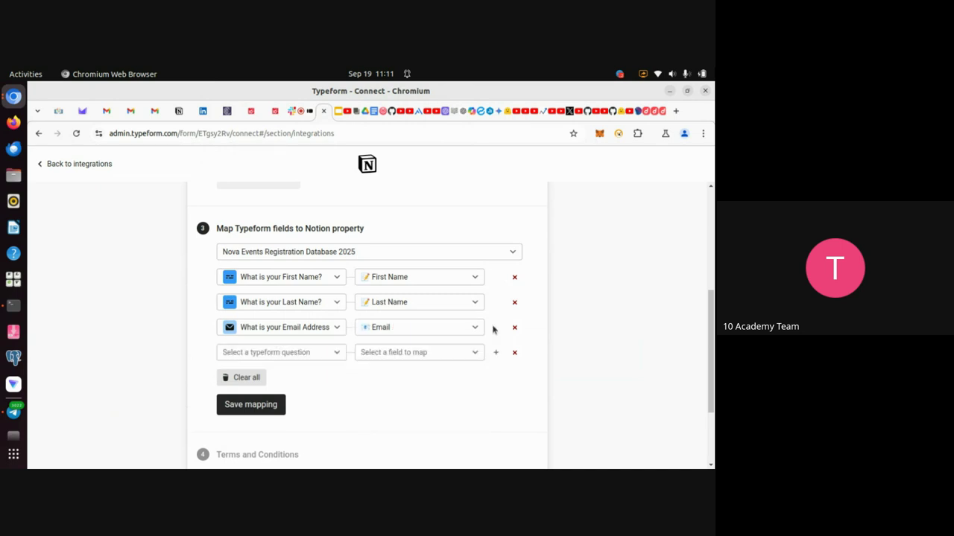
{"action": "left_click", "coordinate": [333, 355]}
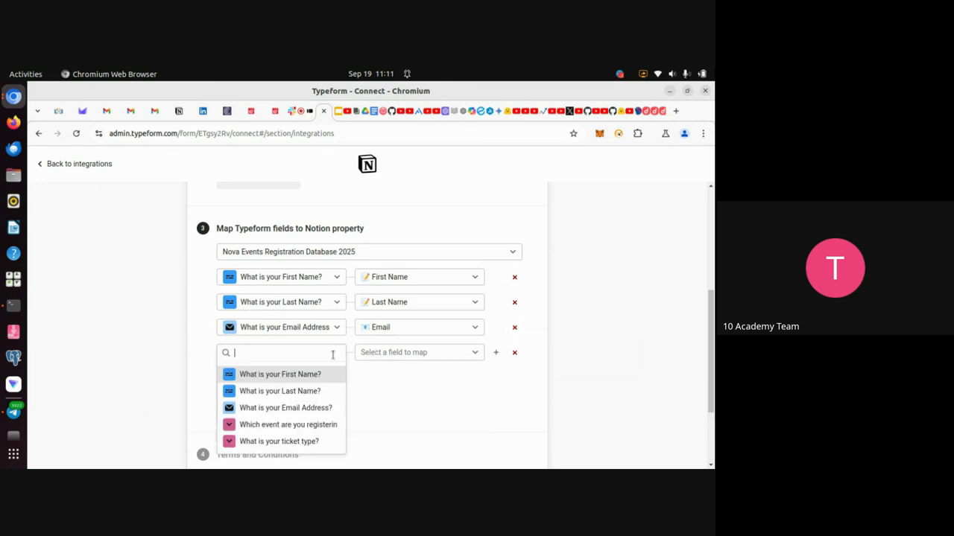
{"action": "left_click", "coordinate": [305, 426]}
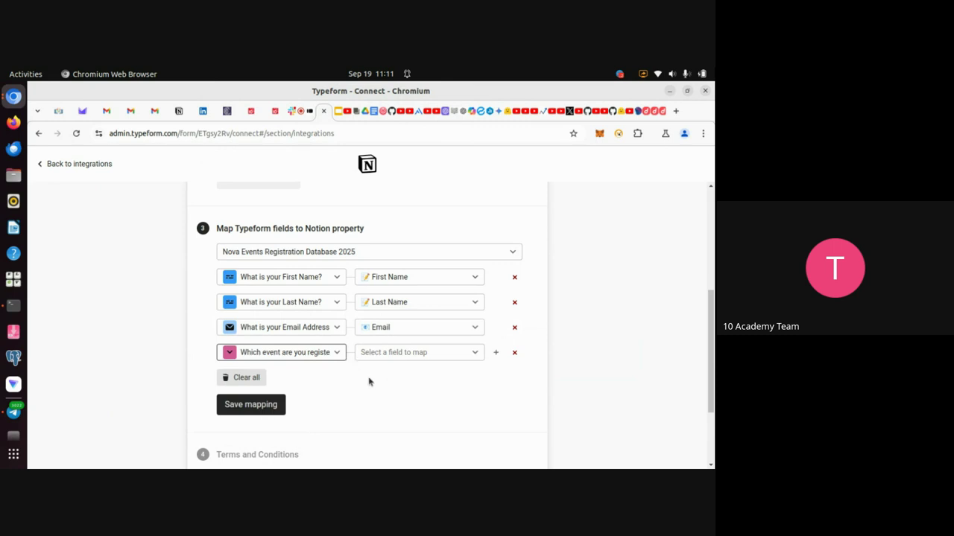
{"action": "left_click", "coordinate": [466, 355]}
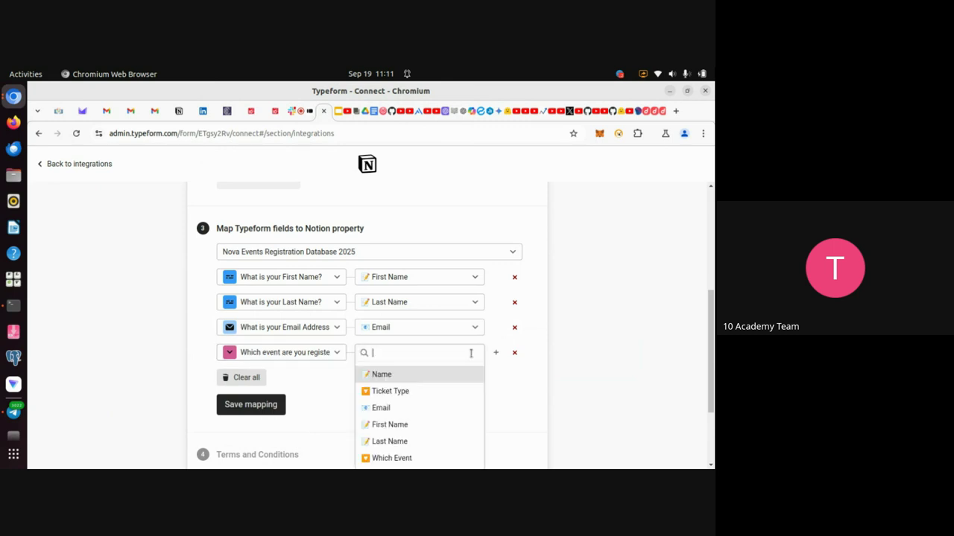
{"action": "left_click", "coordinate": [389, 459]}
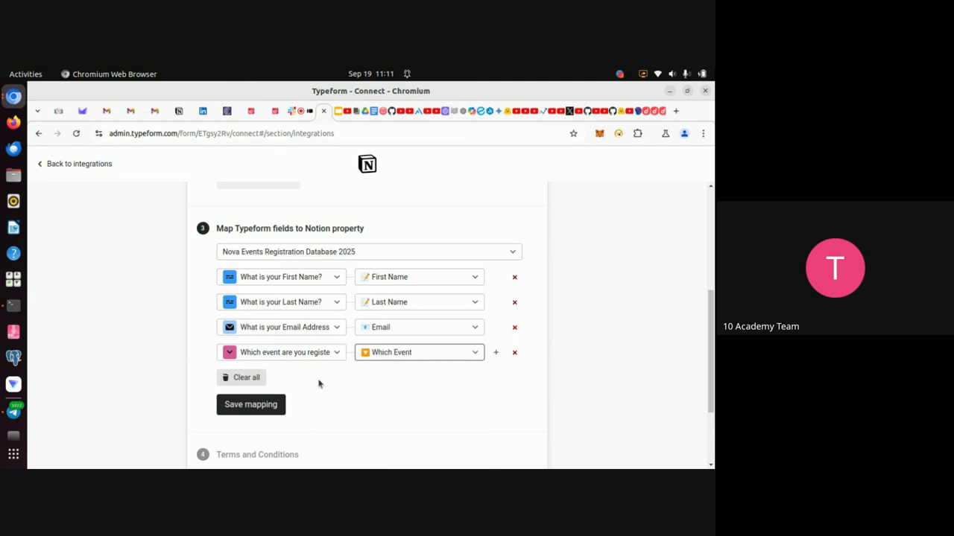
Add a row mapping 'What is your ticket type?' to Ticket Type and save the mapping.
{"action": "left_click", "coordinate": [495, 353]}
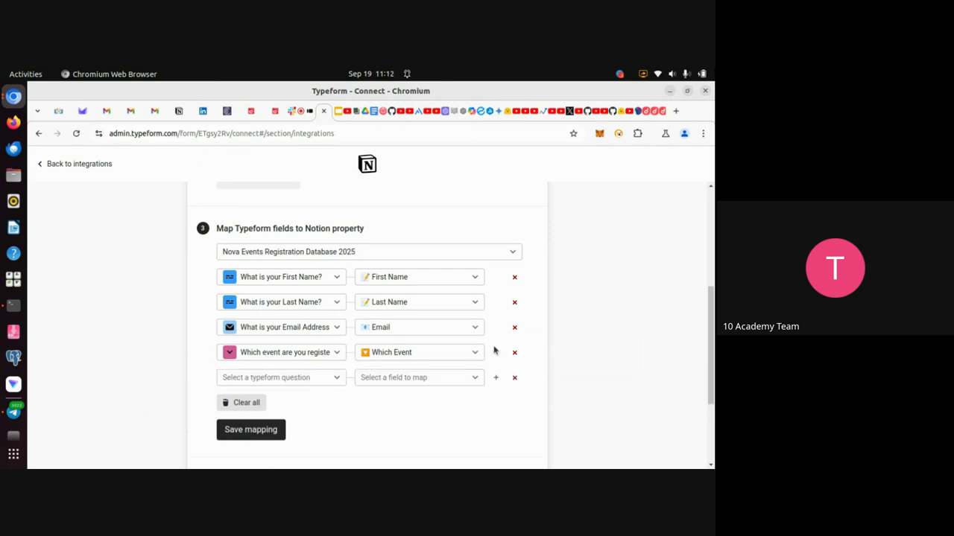
{"action": "left_click", "coordinate": [330, 377]}
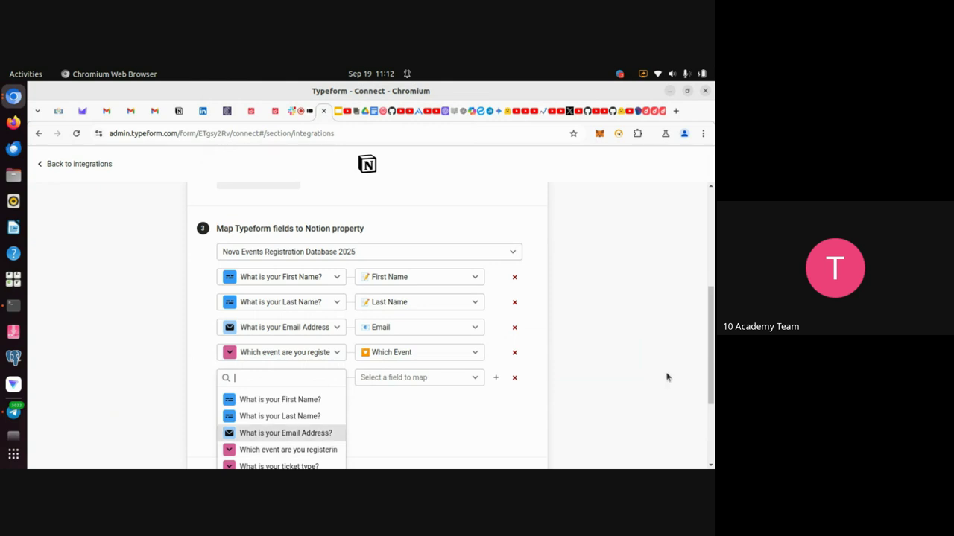
{"action": "scroll", "coordinate": [667, 378], "scroll_direction": "down", "scroll_amount": 3}
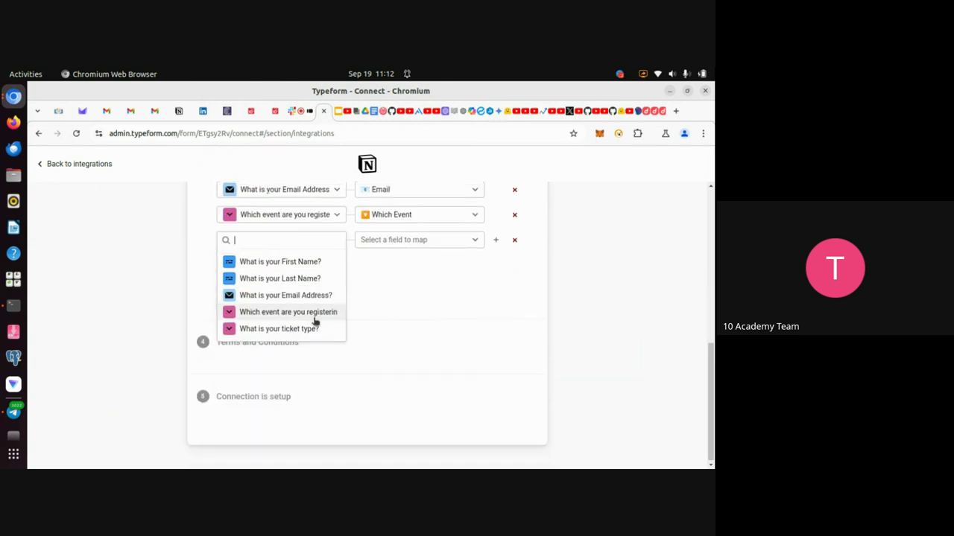
{"action": "left_click", "coordinate": [293, 332]}
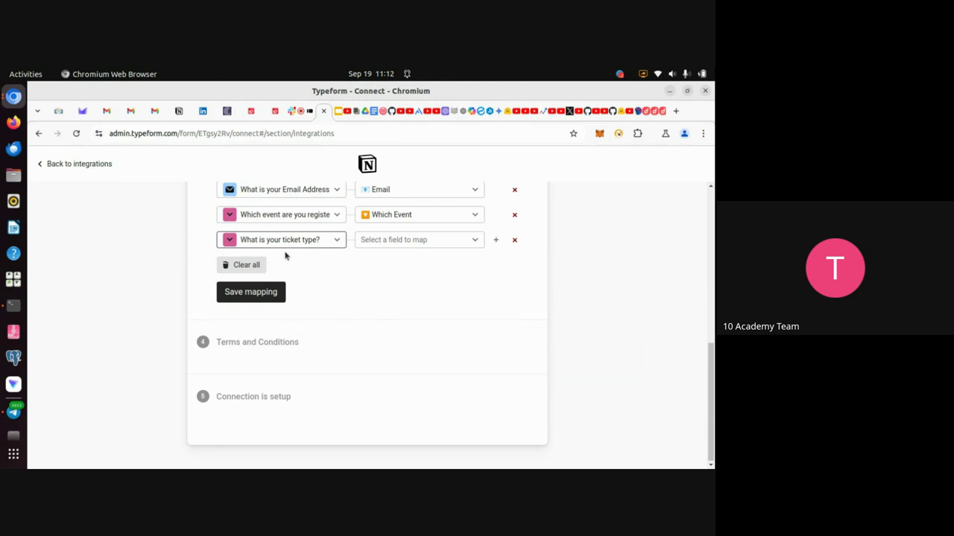
{"action": "left_click", "coordinate": [476, 241]}
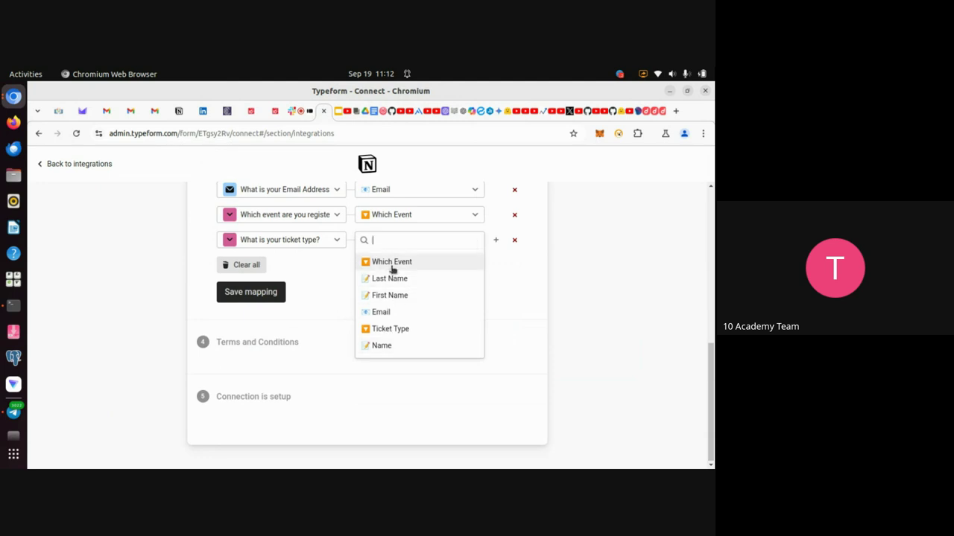
{"action": "left_click", "coordinate": [400, 331]}
{"action": "scroll", "coordinate": [393, 272], "scroll_direction": "up", "scroll_amount": 3}
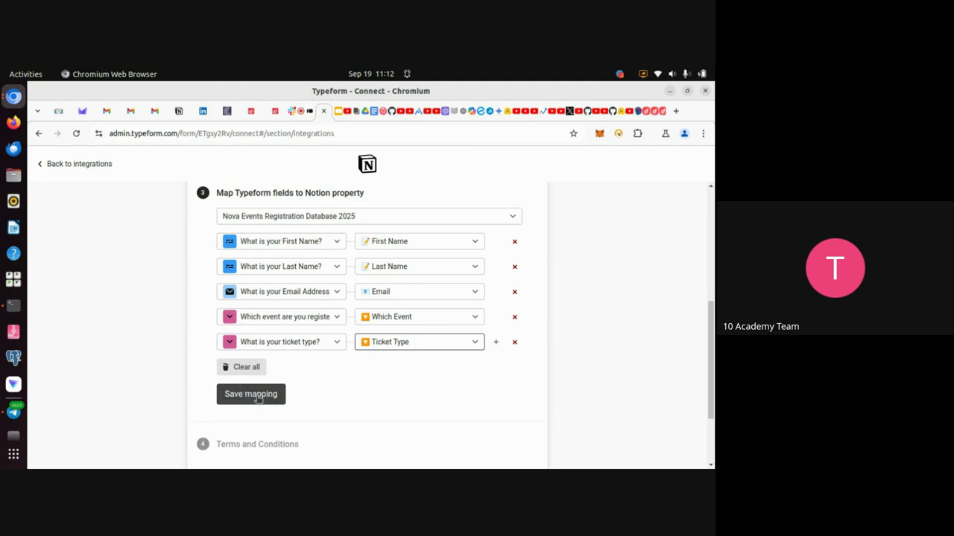
{"action": "left_click", "coordinate": [253, 394]}
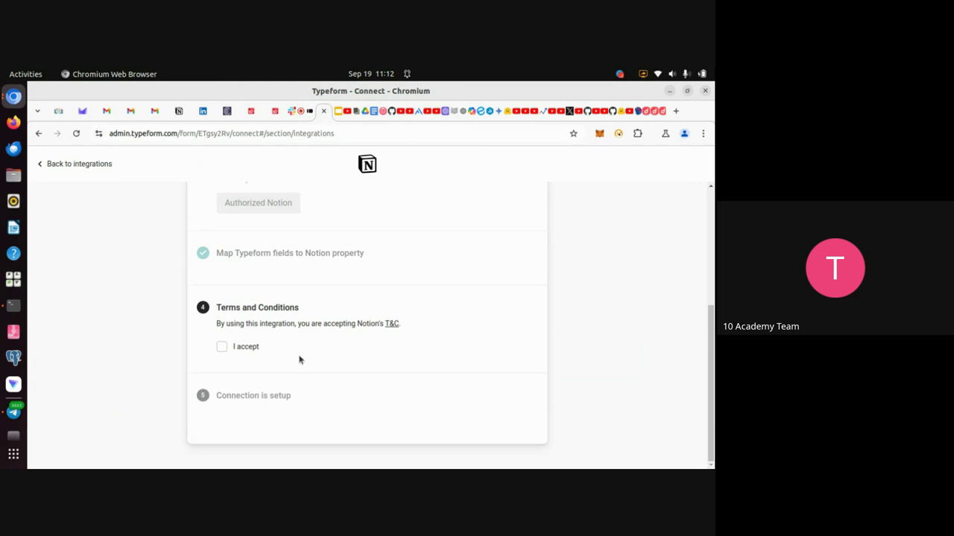
Accept Notion's terms to connect Typeform with Notion, then bring up the Google Meet call.
{"action": "left_click", "coordinate": [222, 348]}
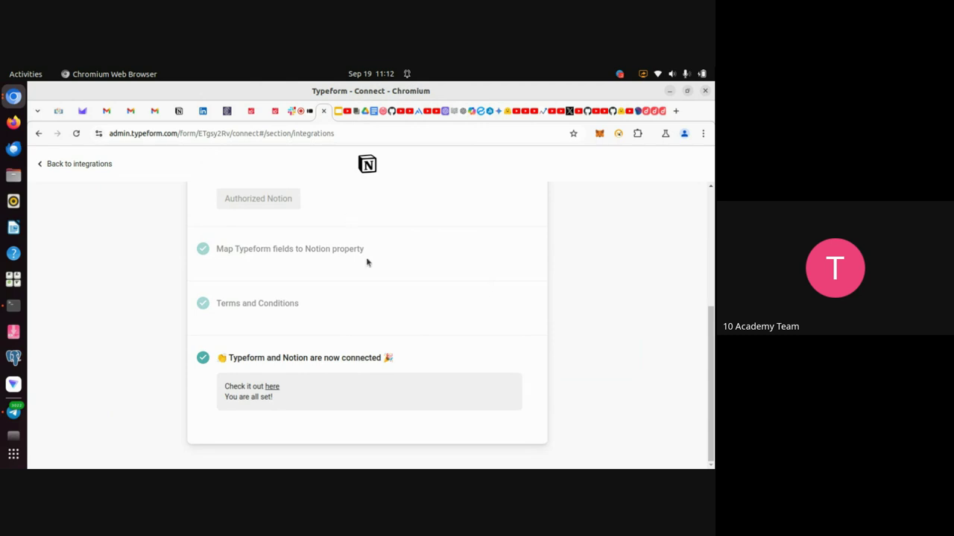
{"action": "scroll", "coordinate": [366, 261], "scroll_direction": "up", "scroll_amount": 3}
{"action": "scroll", "coordinate": [365, 261], "scroll_direction": "down", "scroll_amount": 3}
{"action": "left_click", "coordinate": [299, 120]}
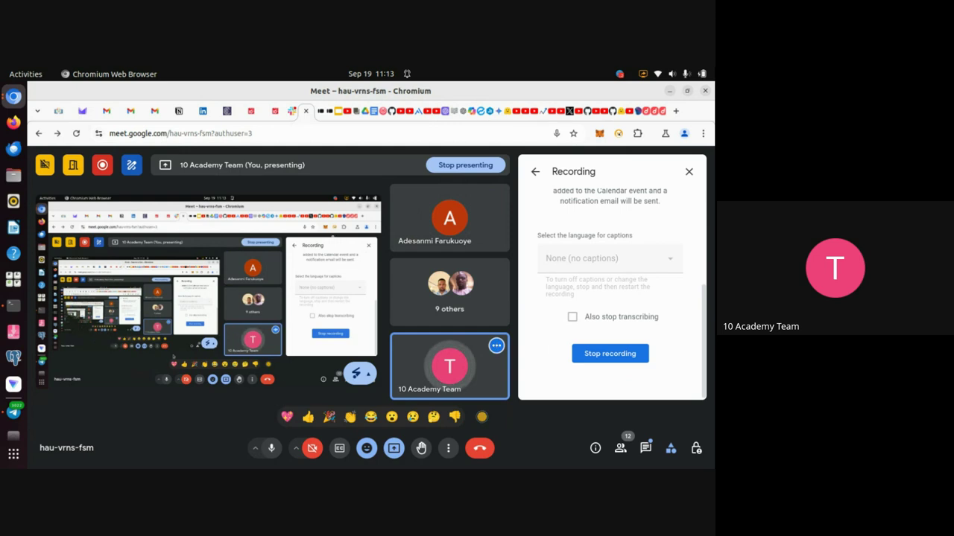
Glance at the Hands-on practice slide, then return to the Typeform–Notion connection confirmation.
{"action": "left_click", "coordinate": [337, 114]}
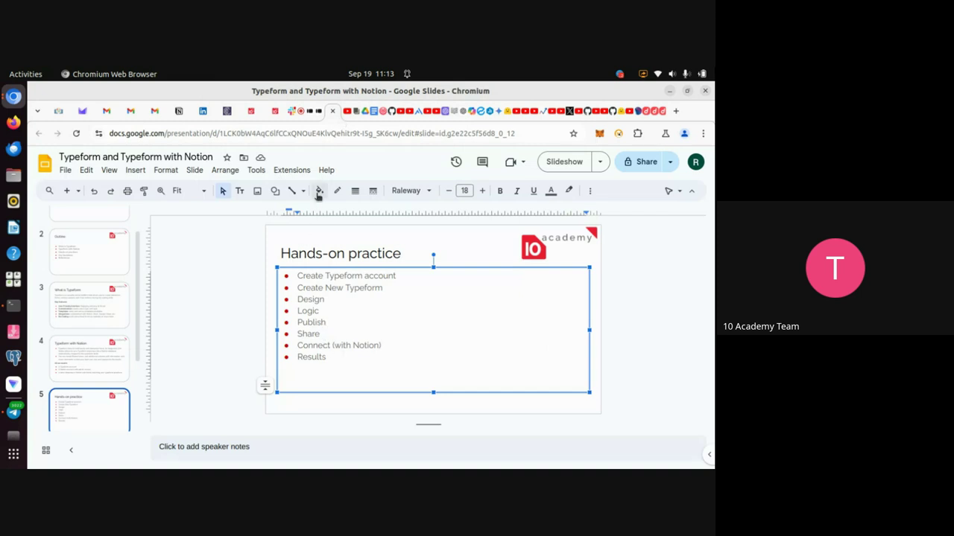
{"action": "left_click", "coordinate": [316, 121]}
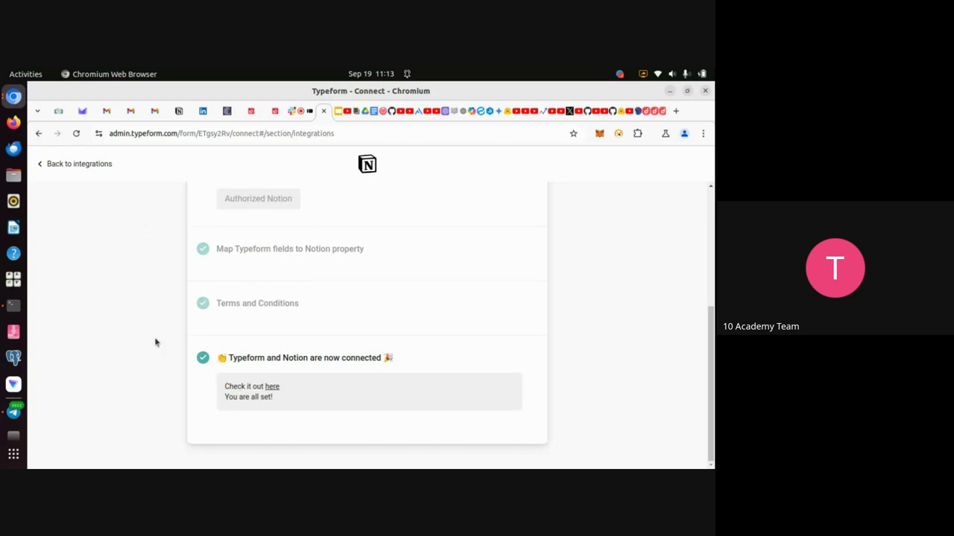
Go back to integrations, dismiss the rename prompt, and copy Event Typeform's public link from Share.
{"action": "scroll", "coordinate": [160, 298], "scroll_direction": "up", "scroll_amount": 2}
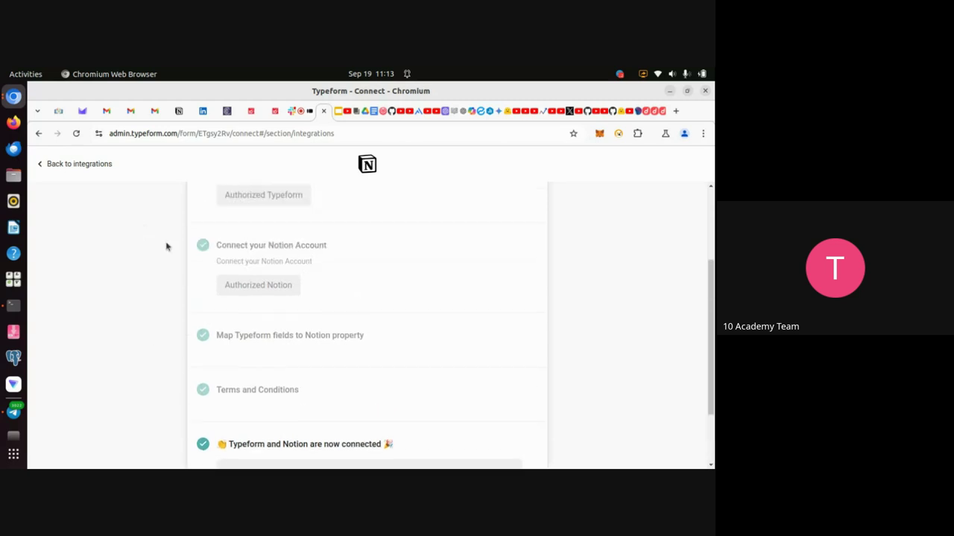
{"action": "left_click", "coordinate": [72, 167]}
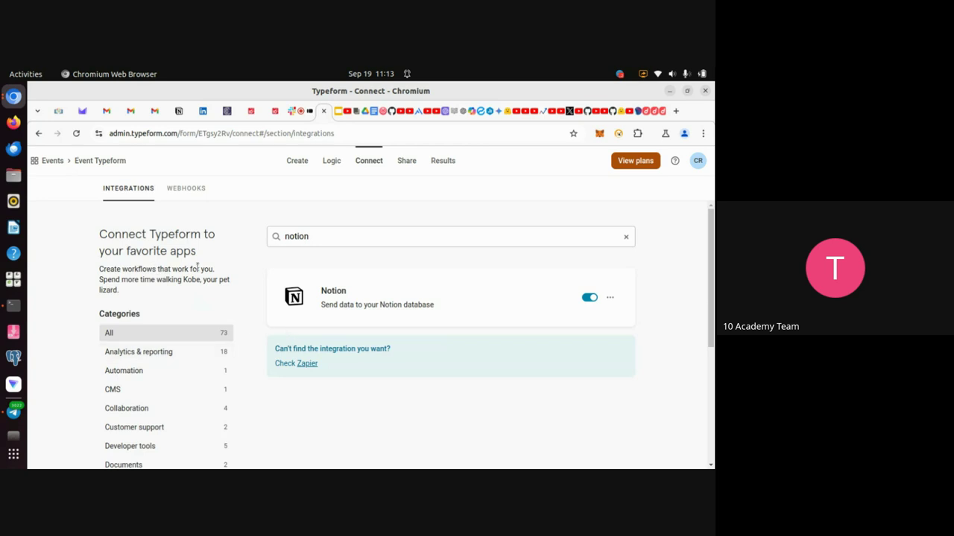
{"action": "left_click", "coordinate": [88, 162]}
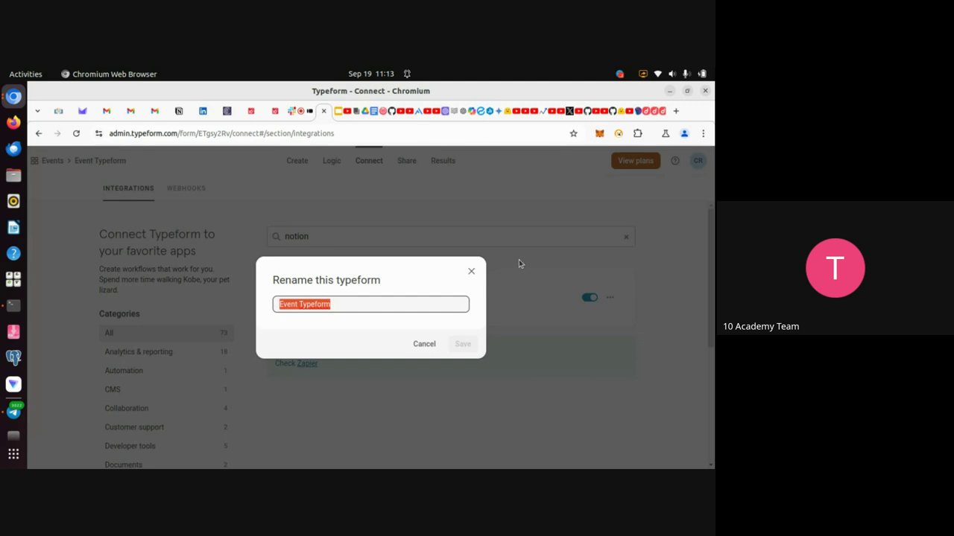
{"action": "left_click", "coordinate": [472, 271]}
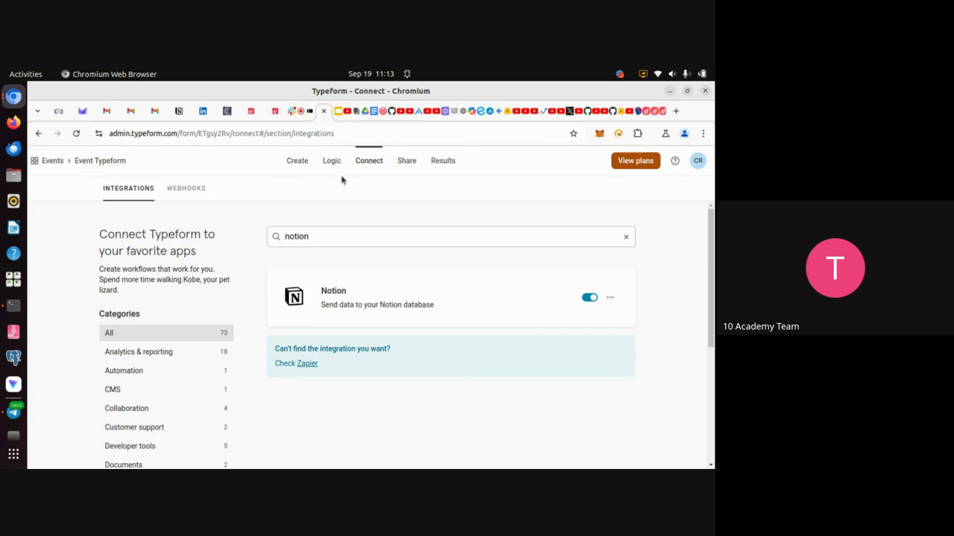
{"action": "left_click", "coordinate": [405, 163]}
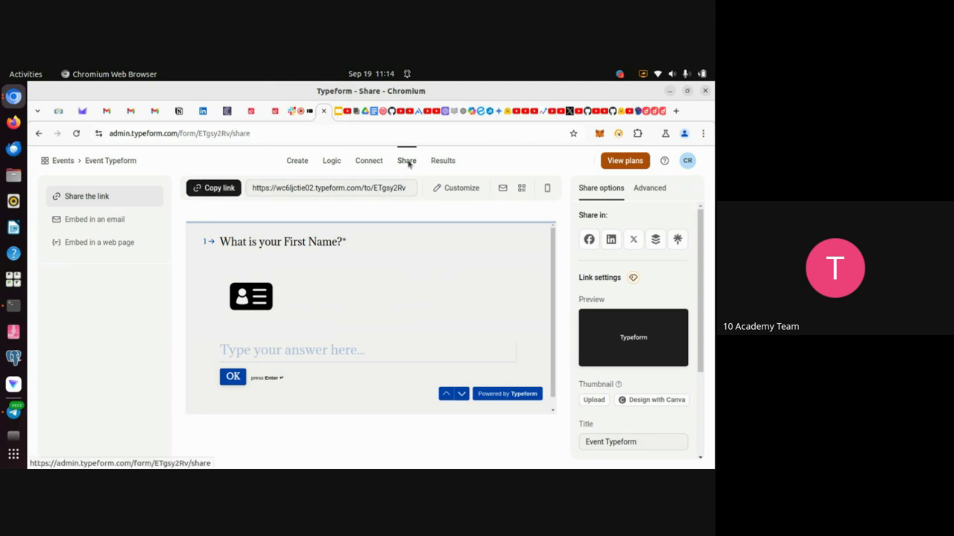
{"action": "left_click", "coordinate": [225, 190]}
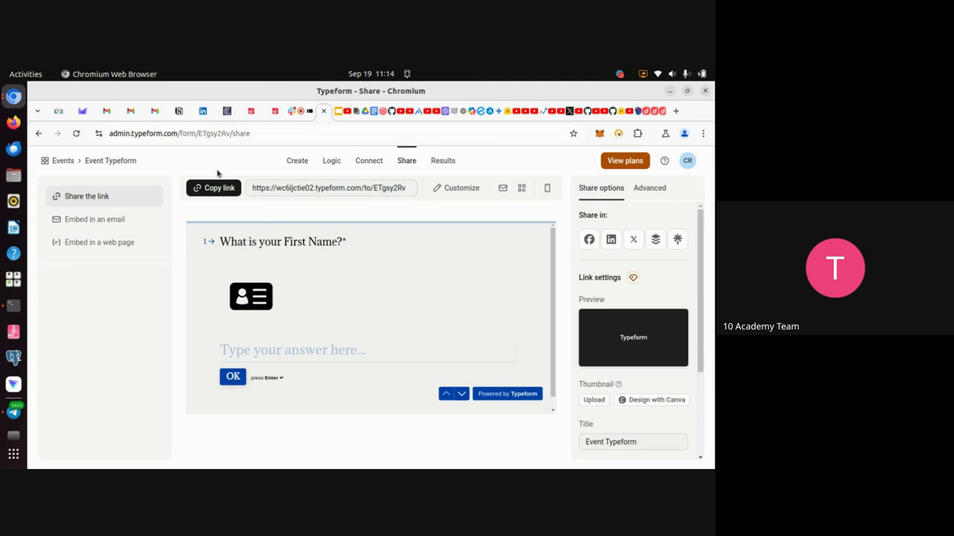
{"action": "left_click", "coordinate": [179, 111]}
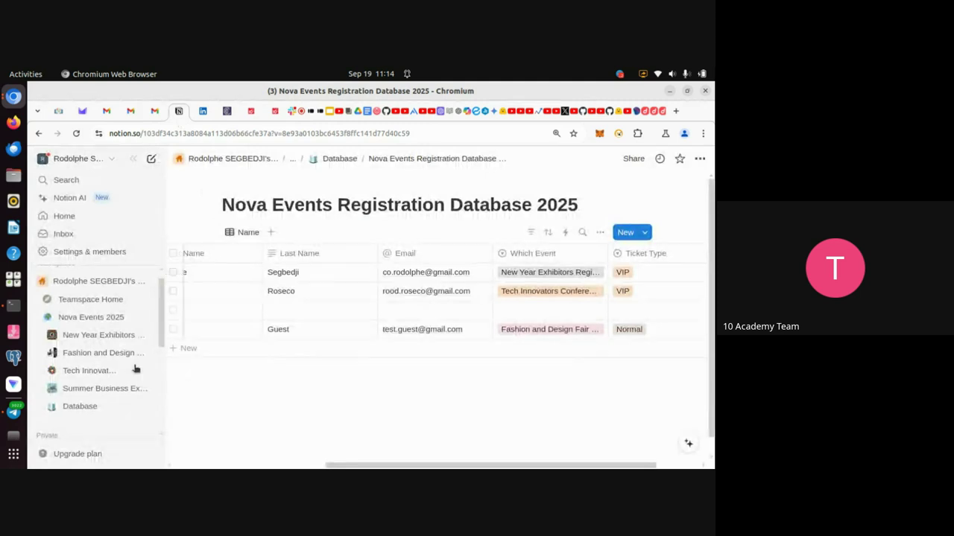
{"action": "left_click", "coordinate": [84, 337]}
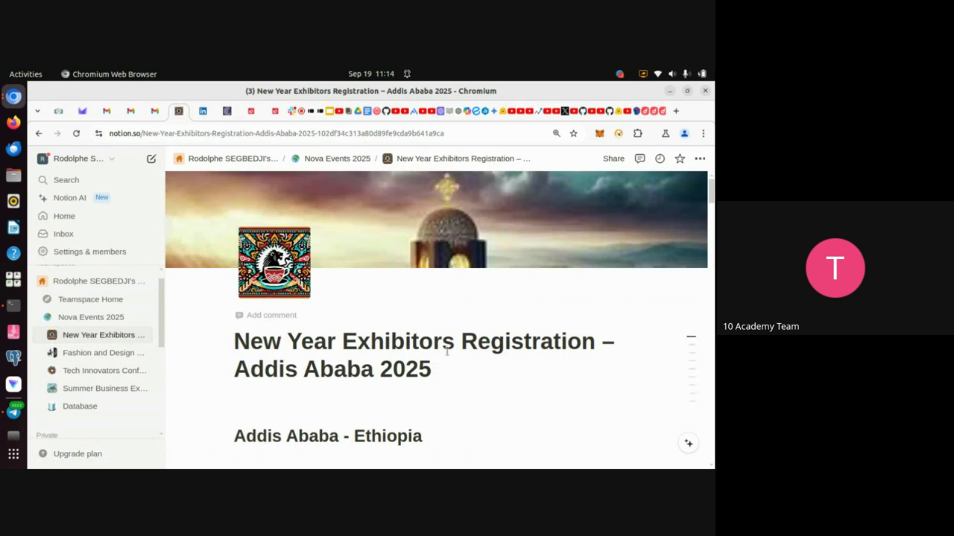
{"action": "scroll", "coordinate": [408, 372], "scroll_direction": "down", "scroll_amount": 10}
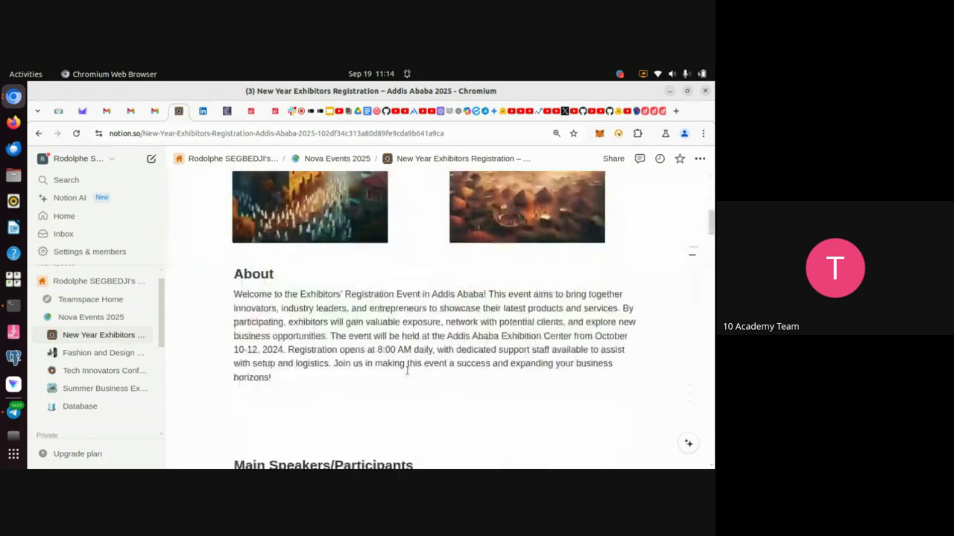
{"action": "scroll", "coordinate": [407, 370], "scroll_direction": "down", "scroll_amount": 8}
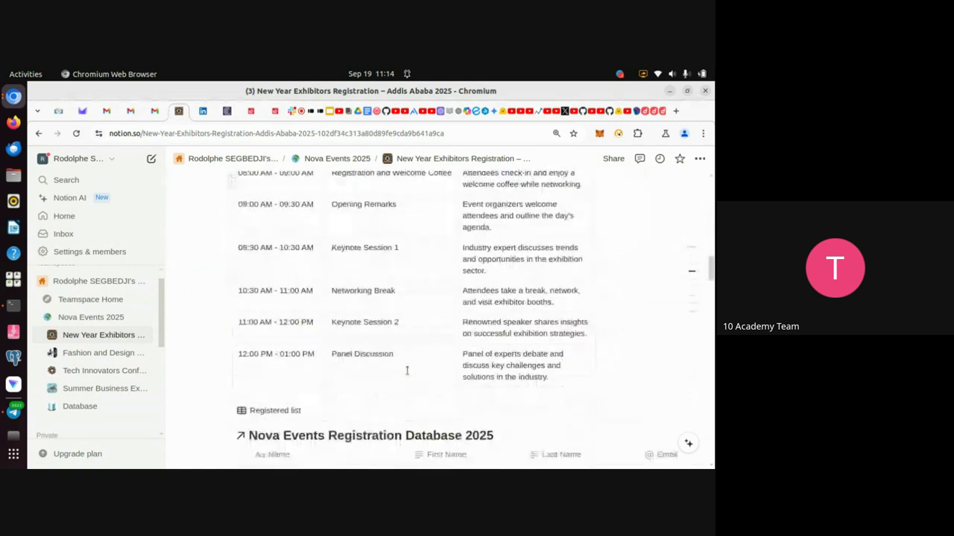
{"action": "scroll", "coordinate": [407, 370], "scroll_direction": "down", "scroll_amount": 2}
{"action": "scroll", "coordinate": [406, 370], "scroll_direction": "up", "scroll_amount": 4}
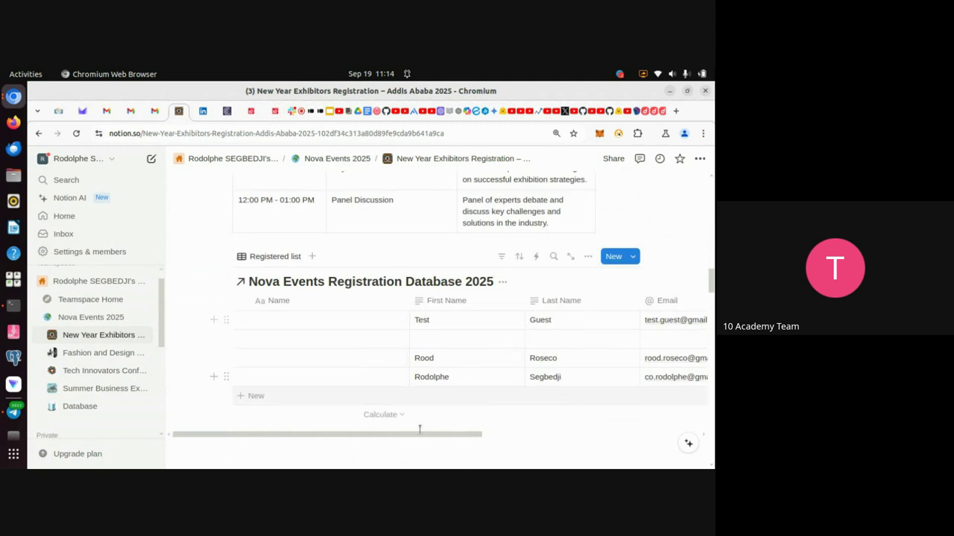
{"action": "scroll", "coordinate": [542, 345], "scroll_direction": "right", "scroll_amount": 6}
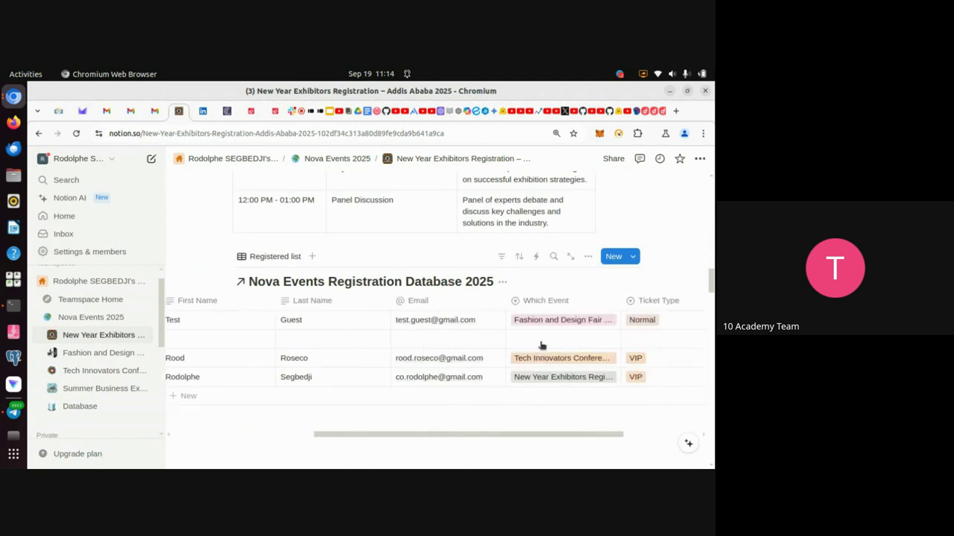
{"action": "scroll", "coordinate": [542, 345], "scroll_direction": "left", "scroll_amount": 3}
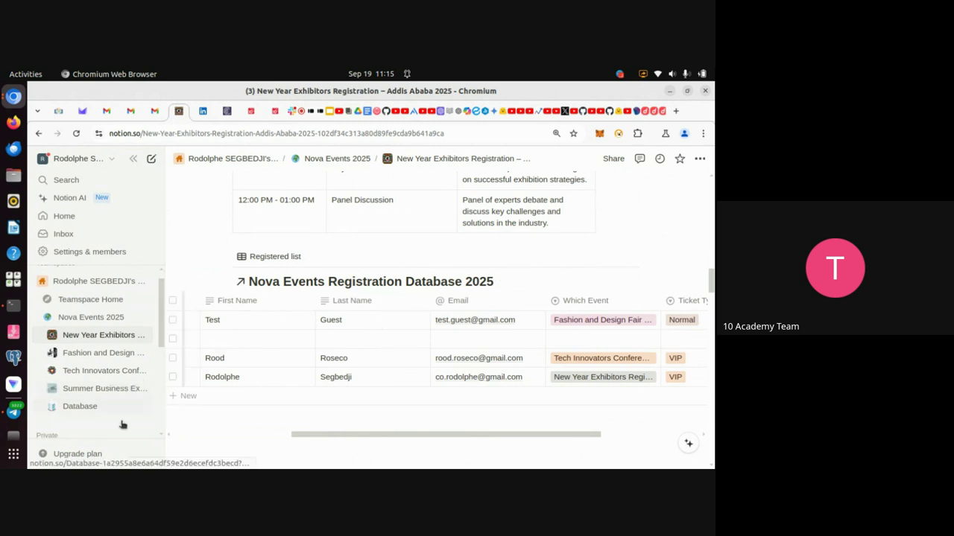
{"action": "left_click", "coordinate": [69, 412]}
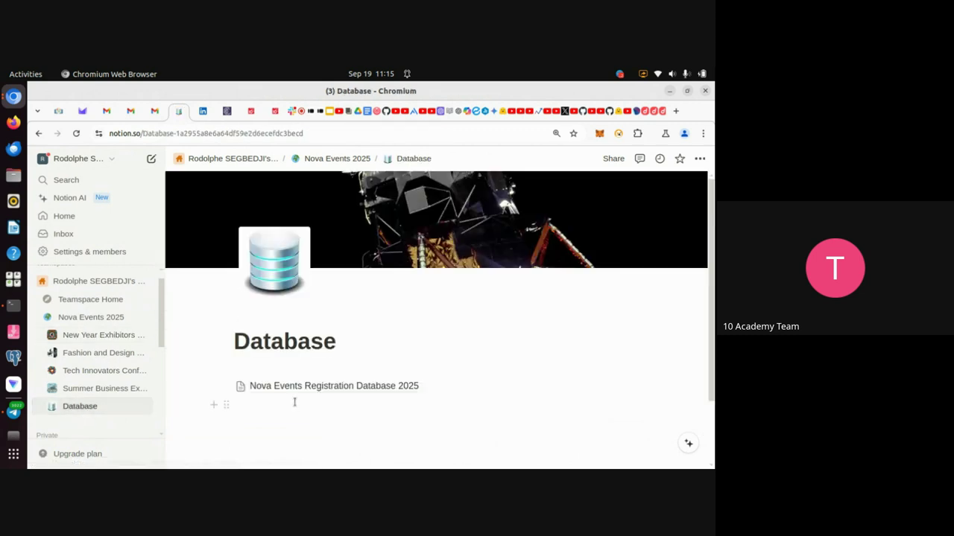
{"action": "left_click", "coordinate": [277, 392]}
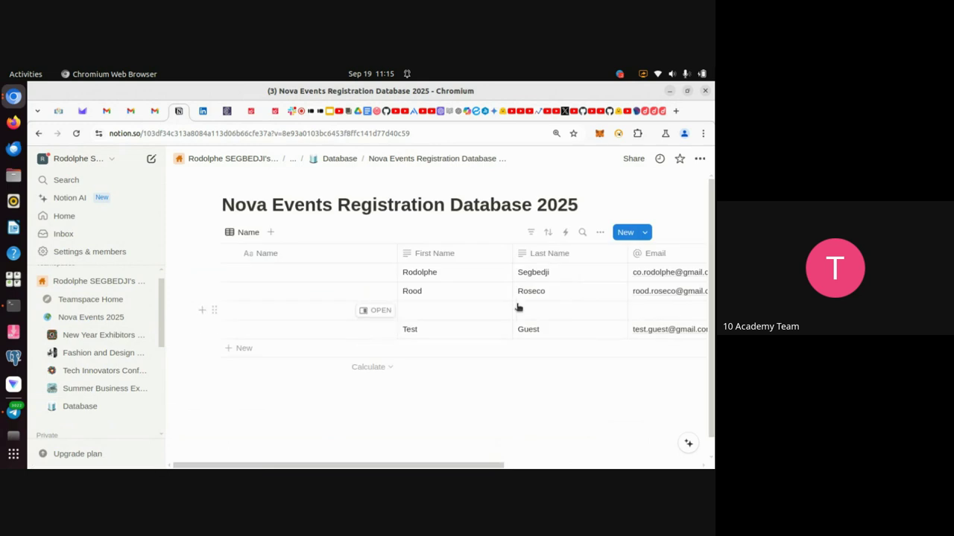
{"action": "scroll", "coordinate": [519, 307], "scroll_direction": "right", "scroll_amount": 5}
{"action": "scroll", "coordinate": [519, 307], "scroll_direction": "left", "scroll_amount": 5}
{"action": "left_click", "coordinate": [96, 337]}
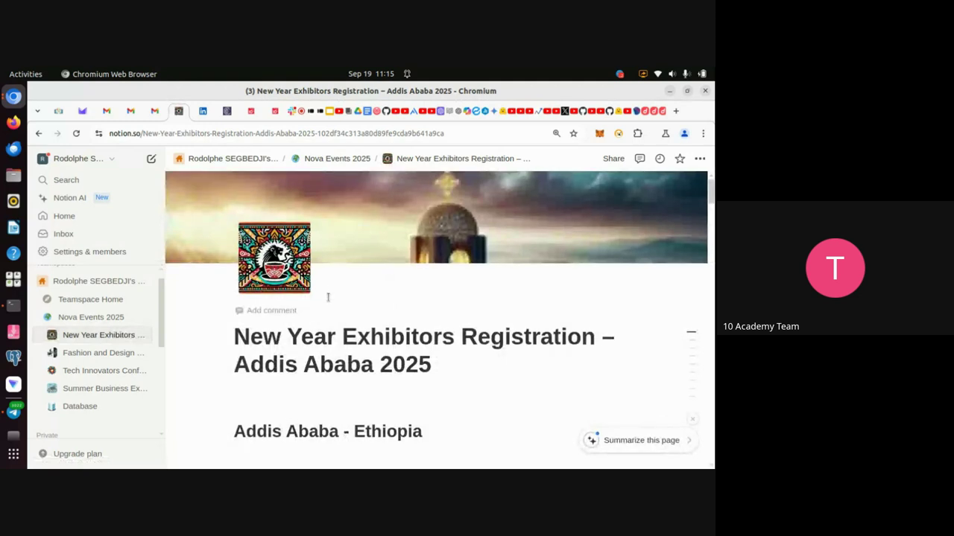
{"action": "scroll", "coordinate": [328, 297], "scroll_direction": "down", "scroll_amount": 2}
{"action": "scroll", "coordinate": [363, 359], "scroll_direction": "down", "scroll_amount": 8}
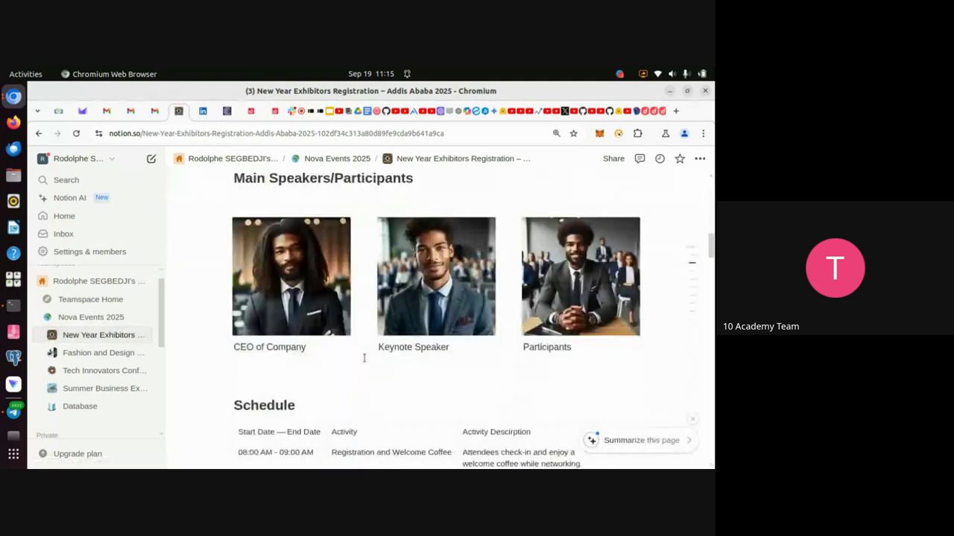
{"action": "scroll", "coordinate": [364, 358], "scroll_direction": "down", "scroll_amount": 10}
{"action": "scroll", "coordinate": [363, 357], "scroll_direction": "up", "scroll_amount": 4}
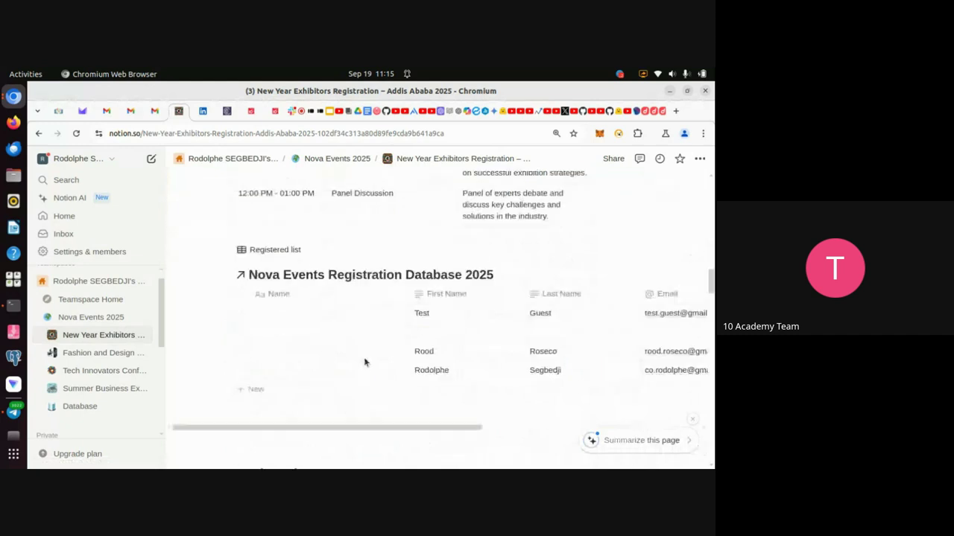
{"action": "scroll", "coordinate": [365, 362], "scroll_direction": "up", "scroll_amount": 2}
{"action": "scroll", "coordinate": [366, 364], "scroll_direction": "down", "scroll_amount": 2}
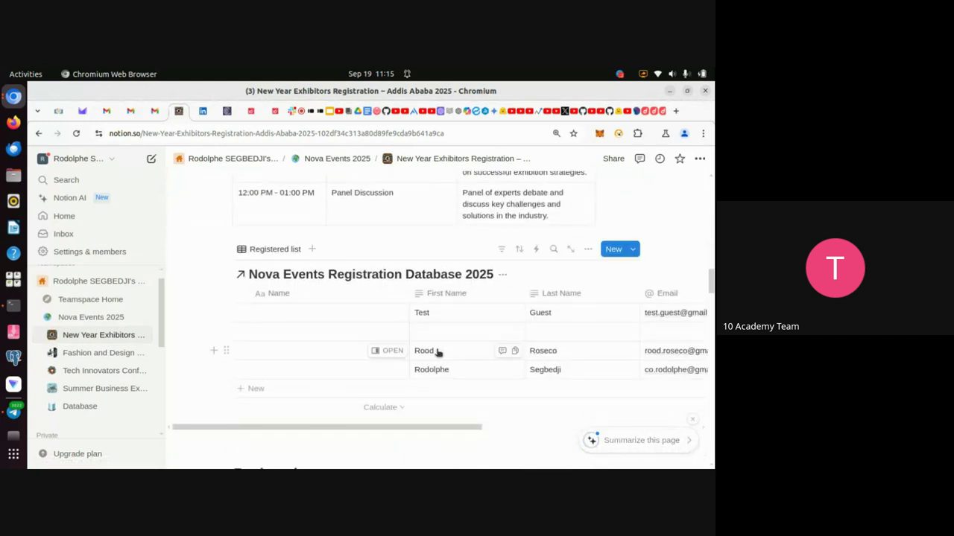
{"action": "scroll", "coordinate": [439, 353], "scroll_direction": "down", "scroll_amount": 3}
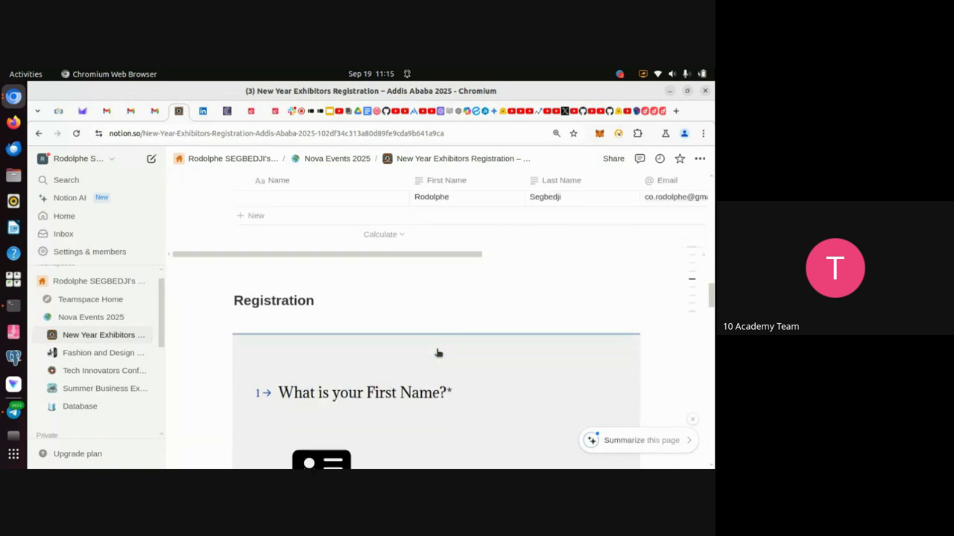
{"action": "scroll", "coordinate": [438, 353], "scroll_direction": "down", "scroll_amount": 1}
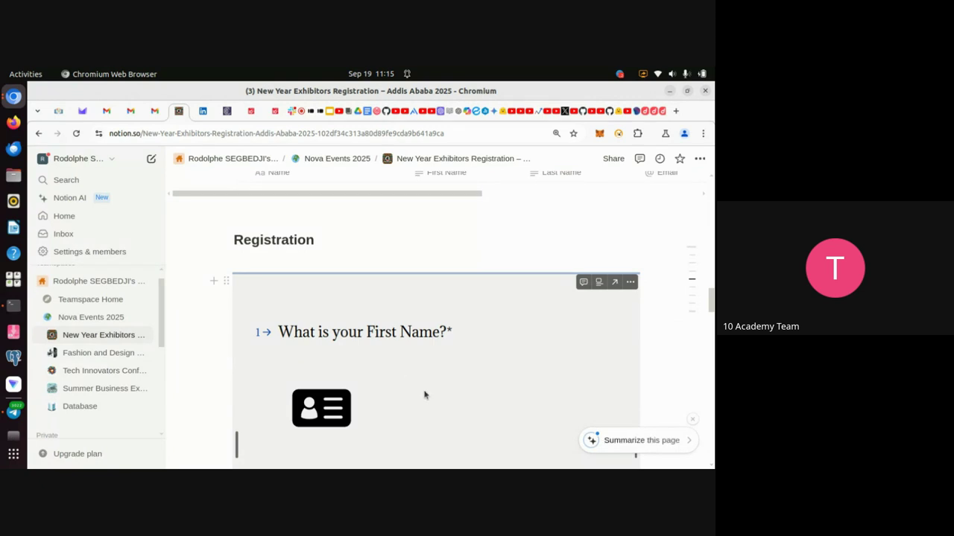
{"action": "scroll", "coordinate": [425, 395], "scroll_direction": "up", "scroll_amount": 4}
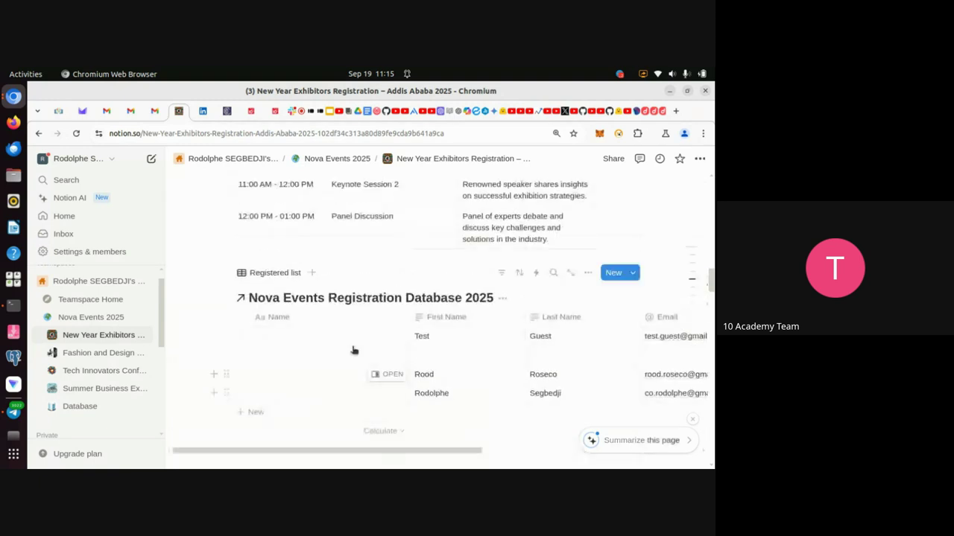
{"action": "scroll", "coordinate": [353, 347], "scroll_direction": "left", "scroll_amount": 2}
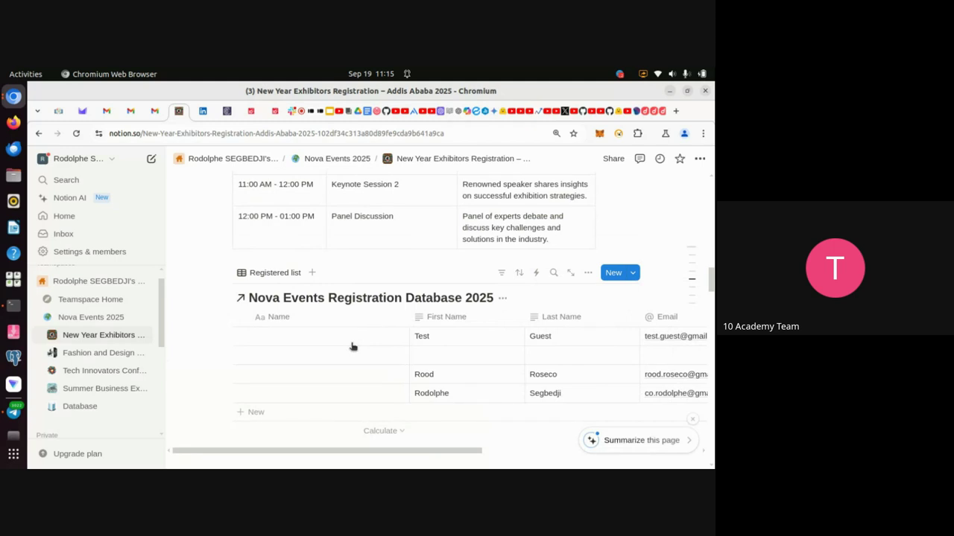
{"action": "scroll", "coordinate": [358, 358], "scroll_direction": "down", "scroll_amount": 4}
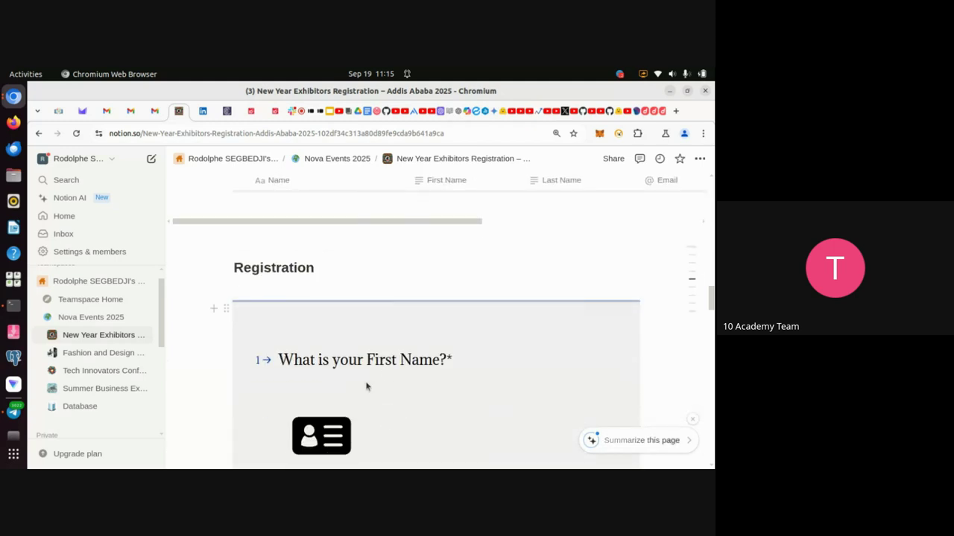
Insert an Embed block above Registration and paste the Typeform form link into it.
{"action": "left_click", "coordinate": [284, 236]}
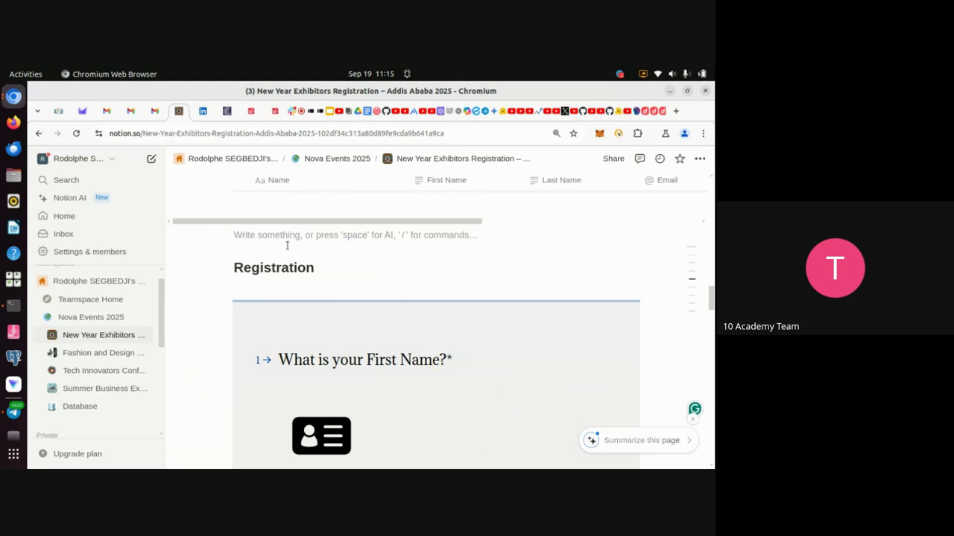
{"action": "key", "text": "Return"}
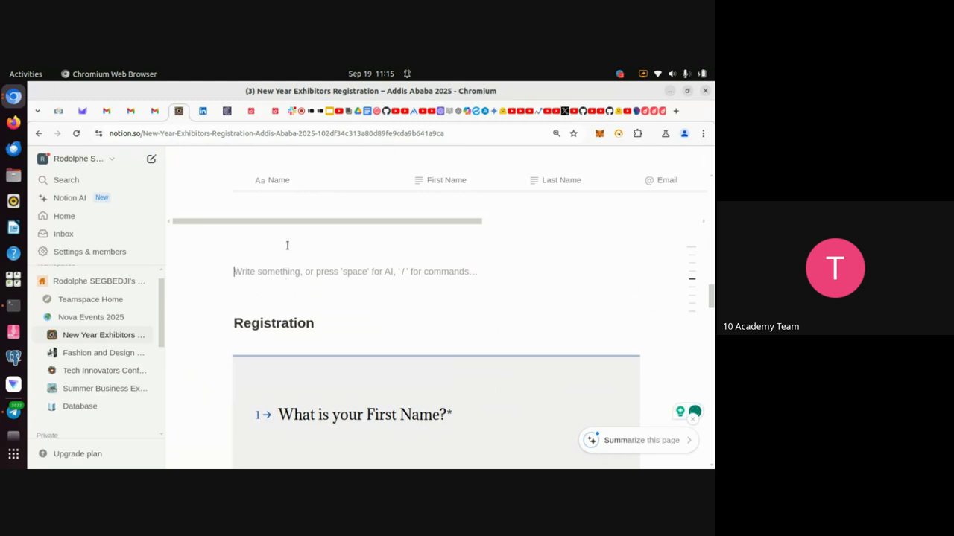
{"action": "type", "text": "/"}
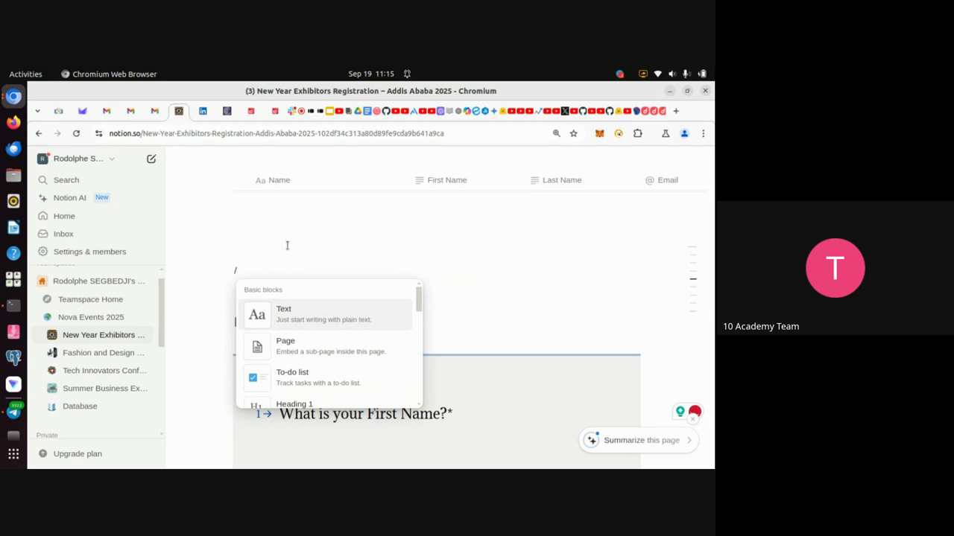
{"action": "type", "text": "embed"}
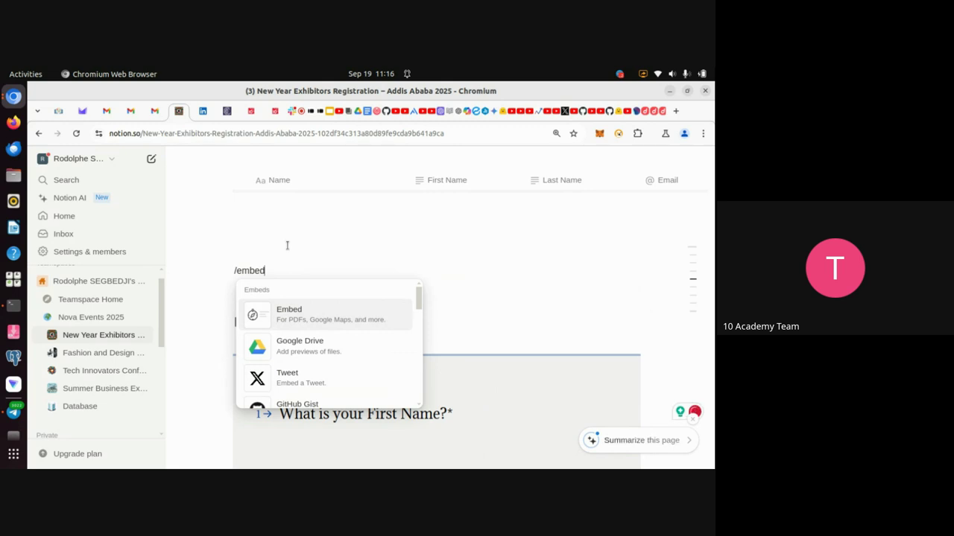
{"action": "key", "text": "Return"}
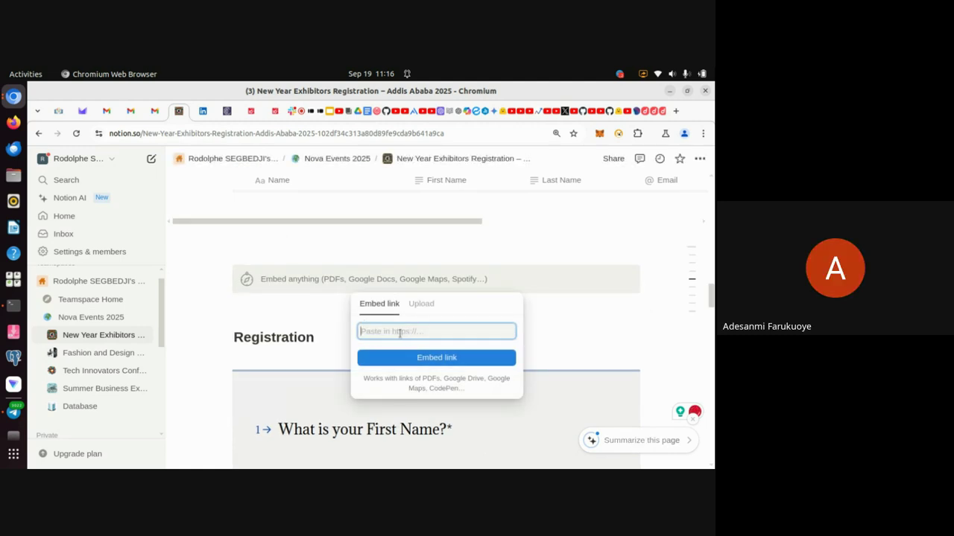
{"action": "key", "text": "ctrl+v"}
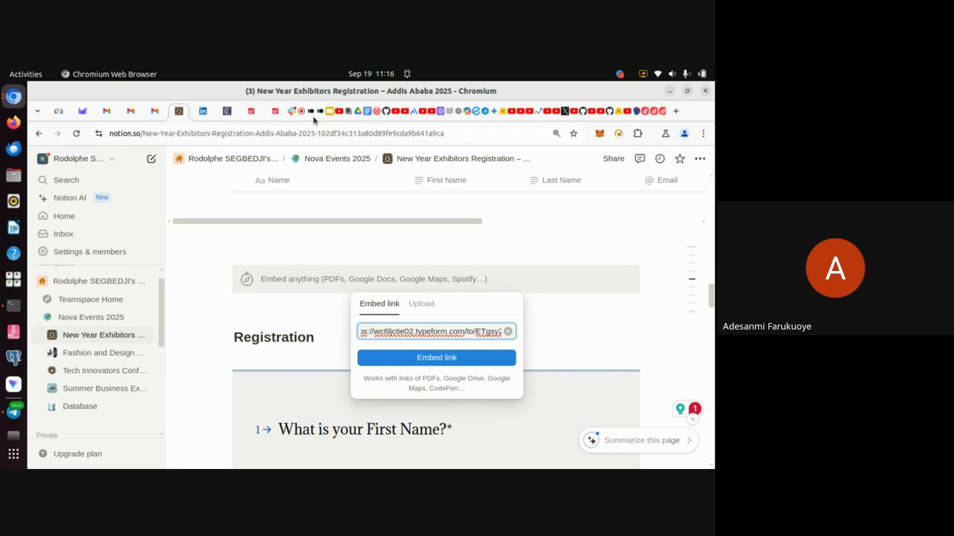
{"action": "left_click", "coordinate": [302, 113]}
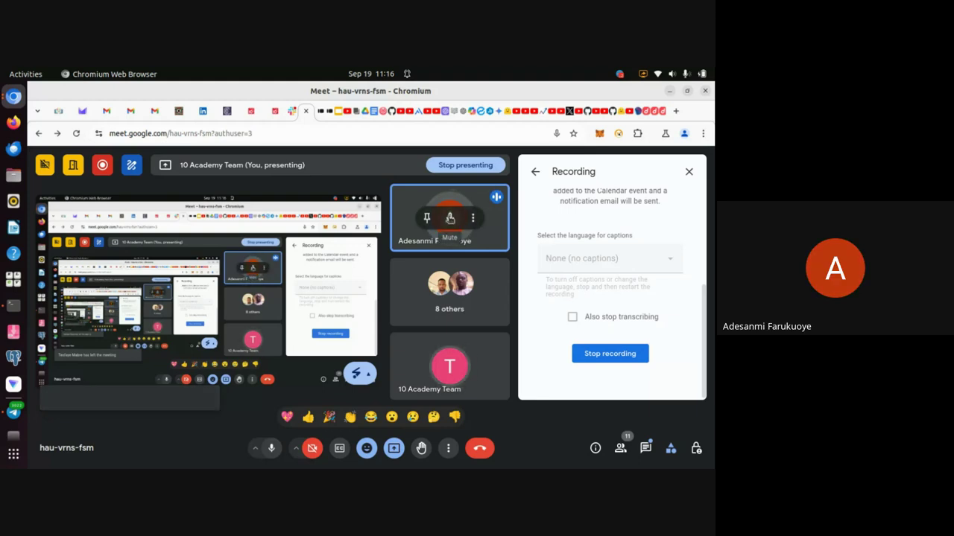
Mute a participant for everyone in the Meet call and dismiss the desktop notification.
{"action": "left_click", "coordinate": [450, 218]}
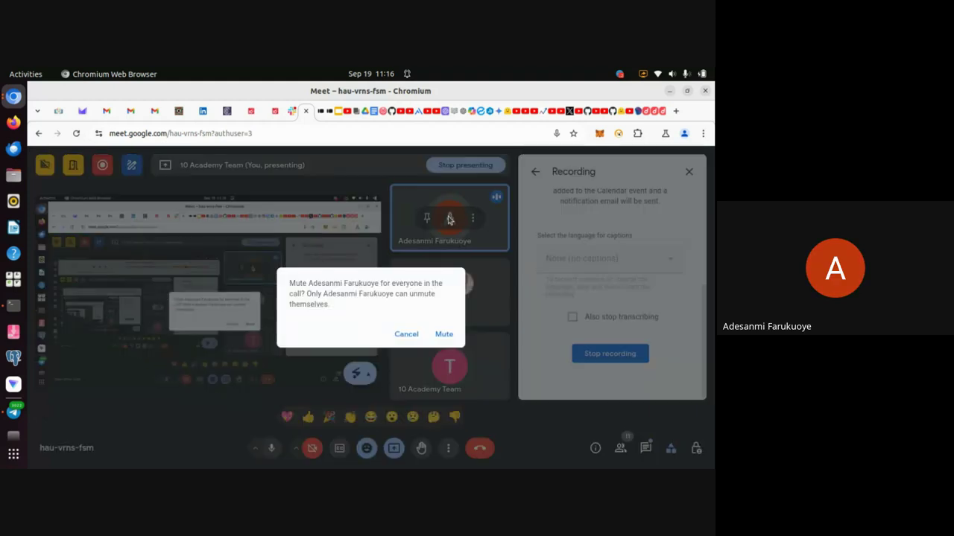
{"action": "left_click", "coordinate": [444, 334]}
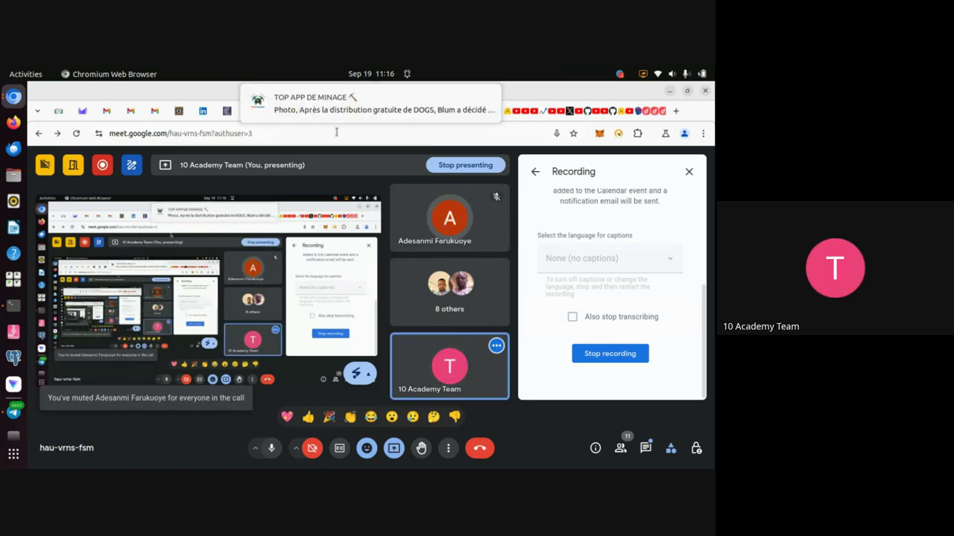
{"action": "left_click", "coordinate": [489, 96]}
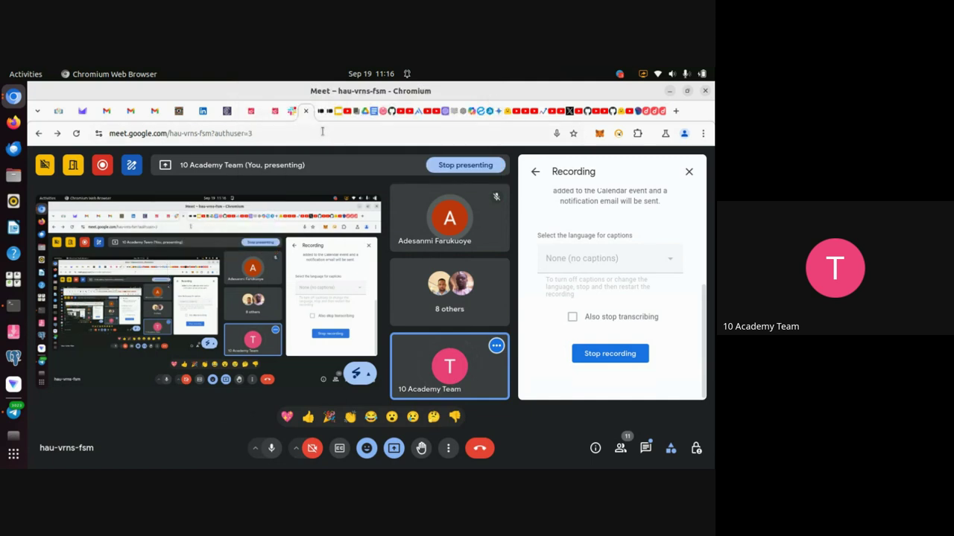
{"action": "left_click", "coordinate": [327, 119]}
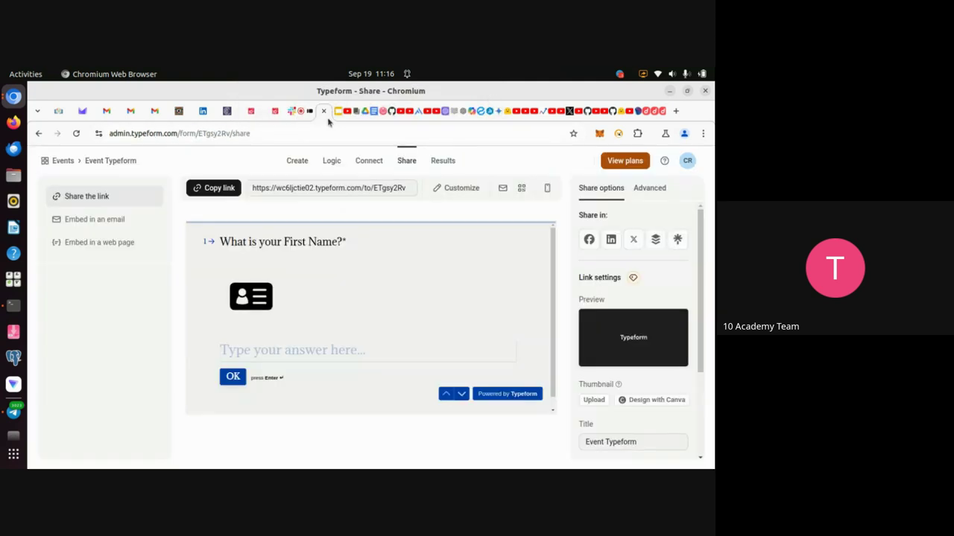
Switch back to Notion's New Year Exhibitors event page with the pending embed.
{"action": "left_click", "coordinate": [179, 111]}
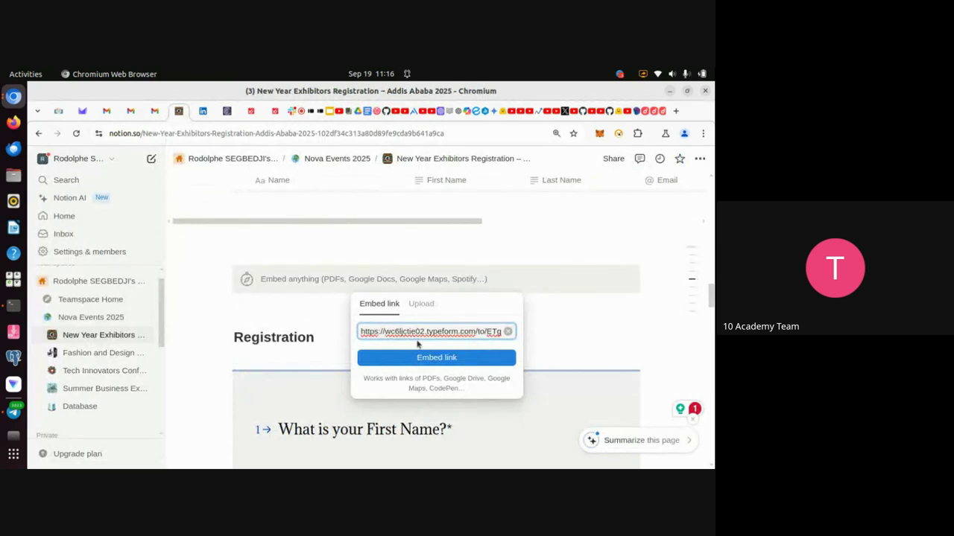
Embed the pasted Typeform link and scroll to review the live form above Registration.
{"action": "left_click", "coordinate": [419, 359]}
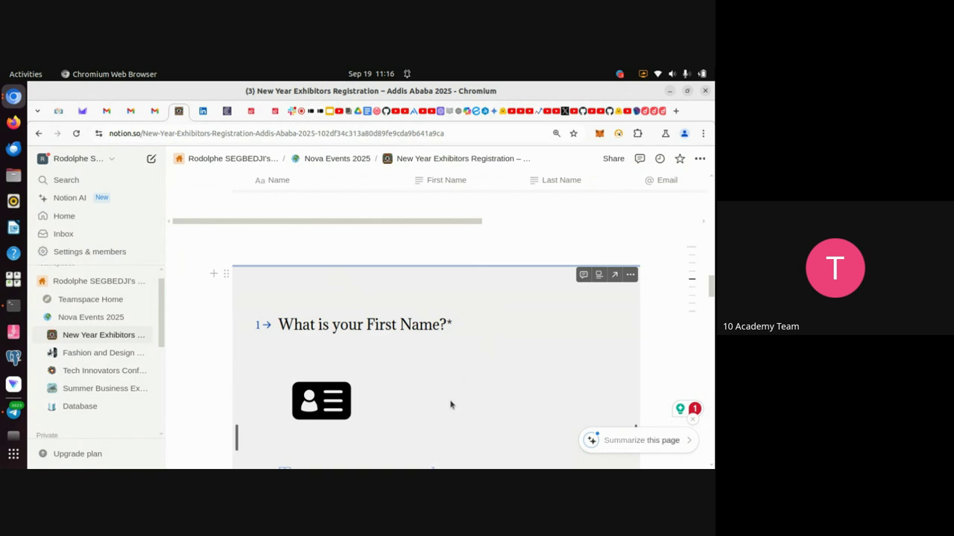
{"action": "scroll", "coordinate": [450, 405], "scroll_direction": "down", "scroll_amount": 5}
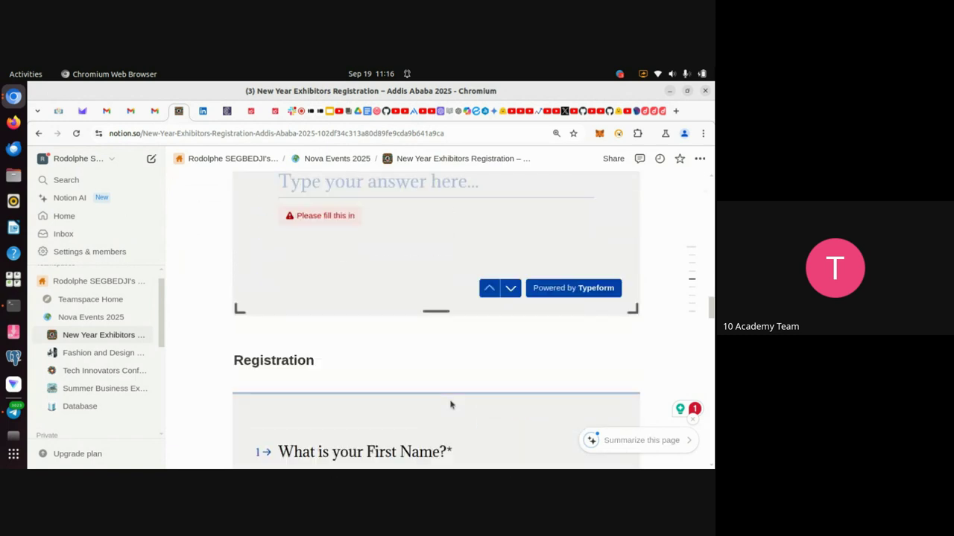
{"action": "scroll", "coordinate": [450, 403], "scroll_direction": "down", "scroll_amount": 1}
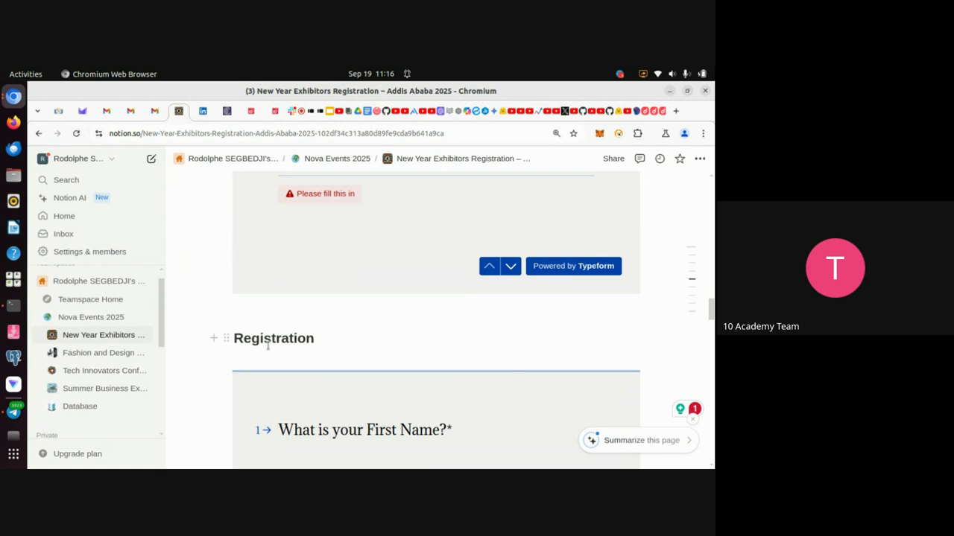
{"action": "scroll", "coordinate": [291, 402], "scroll_direction": "down", "scroll_amount": 3}
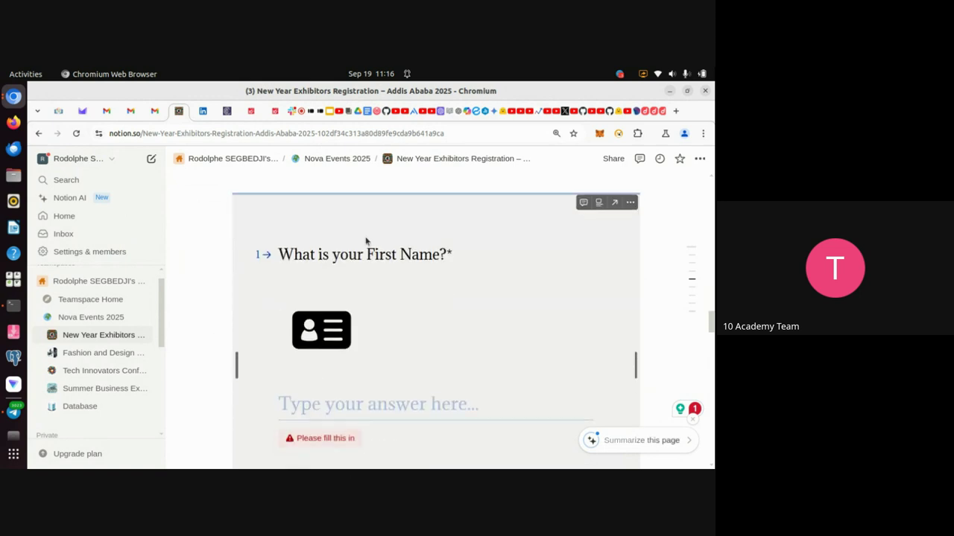
{"action": "scroll", "coordinate": [380, 290], "scroll_direction": "up", "scroll_amount": 3}
{"action": "scroll", "coordinate": [379, 288], "scroll_direction": "down", "scroll_amount": 4}
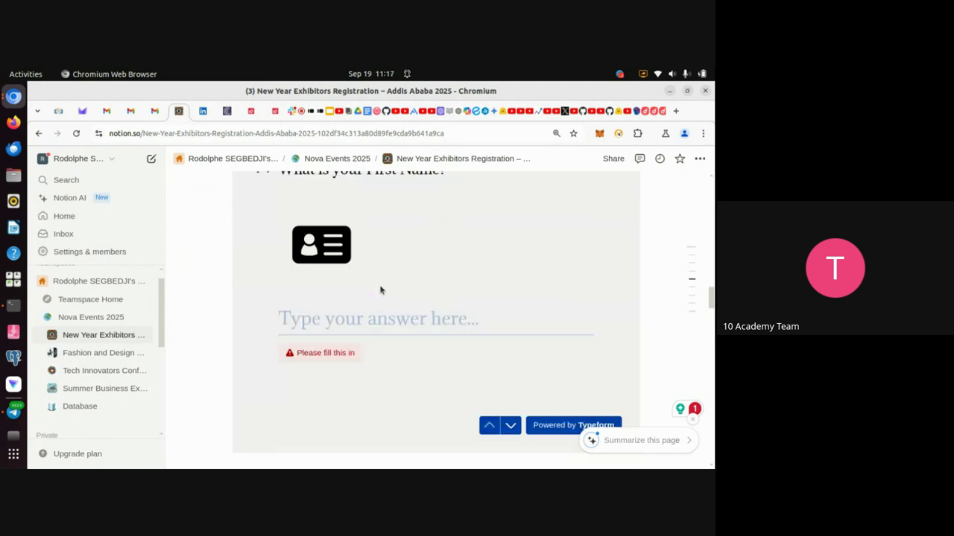
{"action": "scroll", "coordinate": [378, 310], "scroll_direction": "up", "scroll_amount": 2}
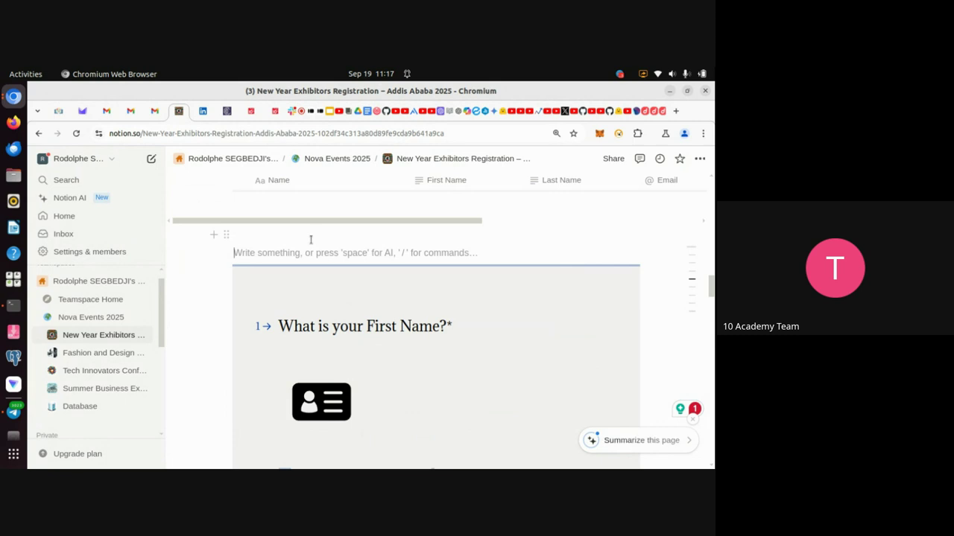
Add a 'New Registration' Heading 2 above the embedded form, with an empty block below it.
{"action": "type", "text": "?"}
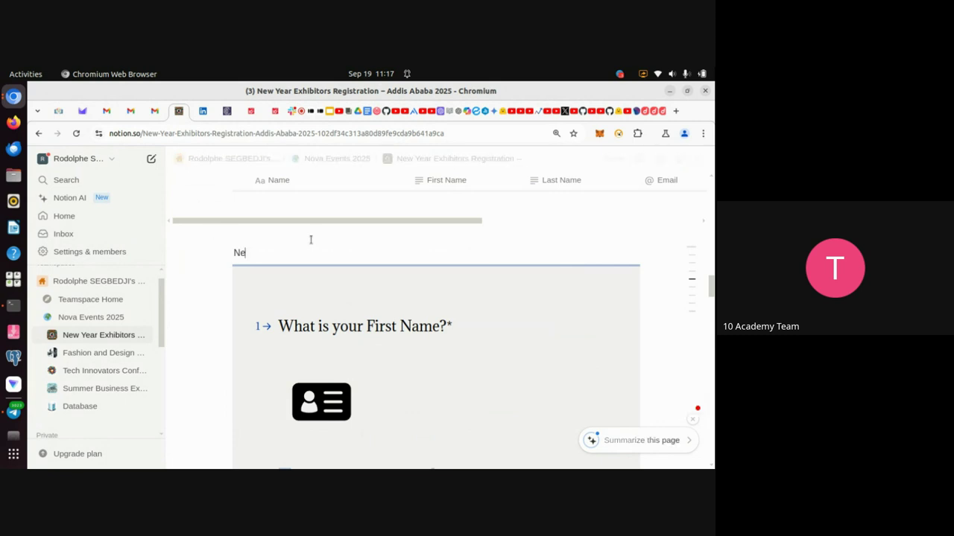
{"action": "key", "text": "BackSpace"}
{"action": "type", "text": "?"}
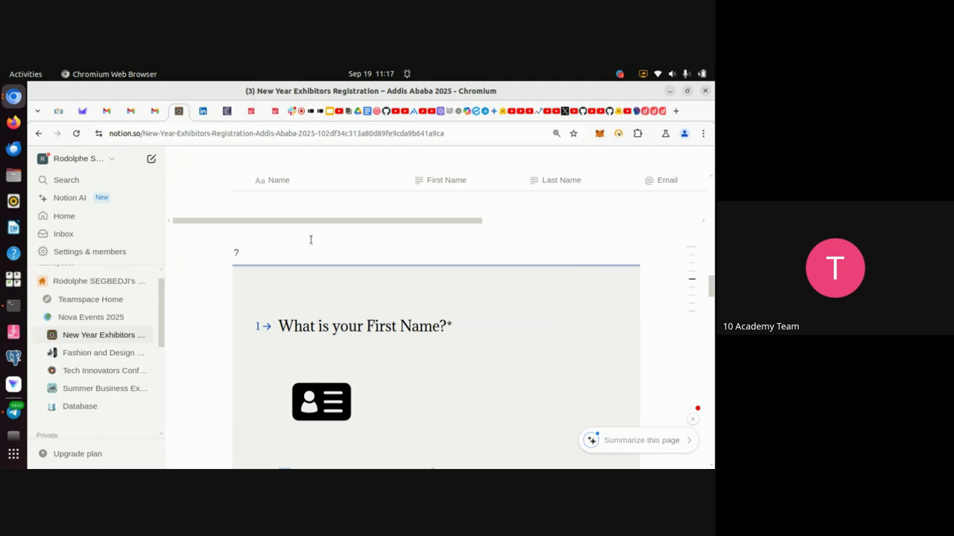
{"action": "key", "text": "BackSpace"}
{"action": "type", "text": "/head"}
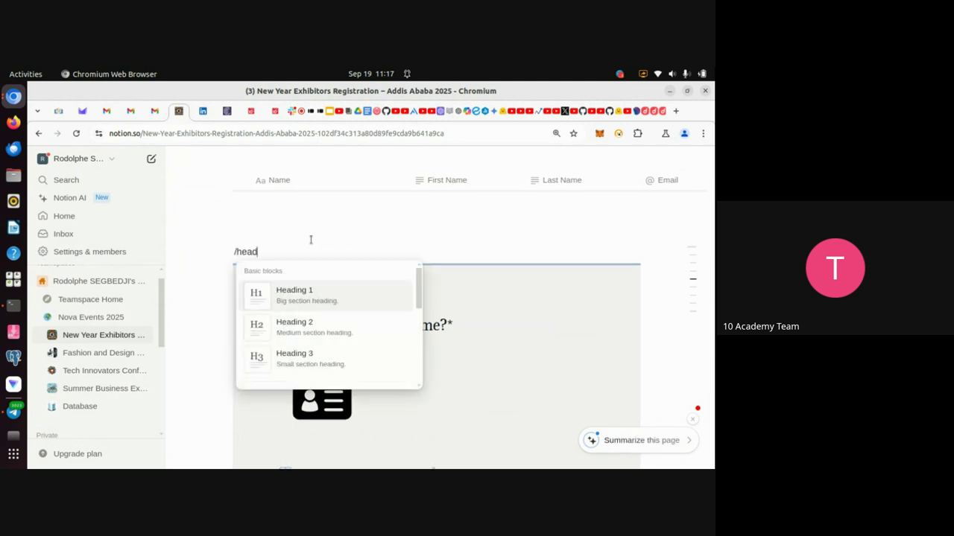
{"action": "left_click", "coordinate": [313, 325]}
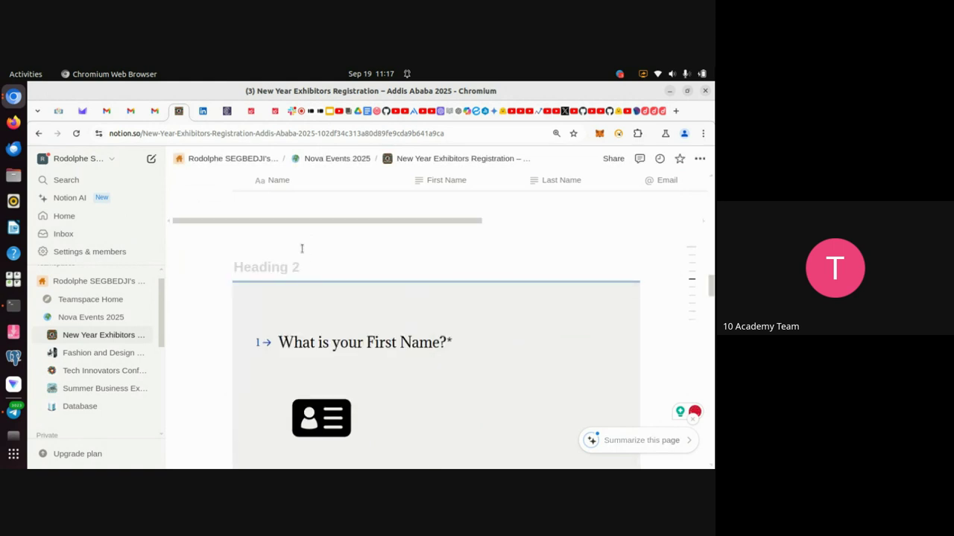
{"action": "type", "text": "New Regi"}
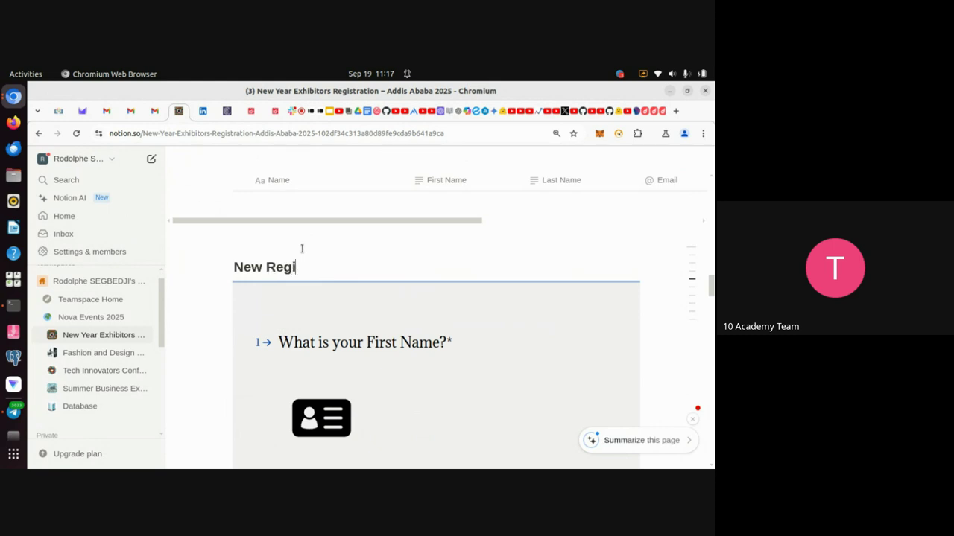
{"action": "type", "text": "stration"}
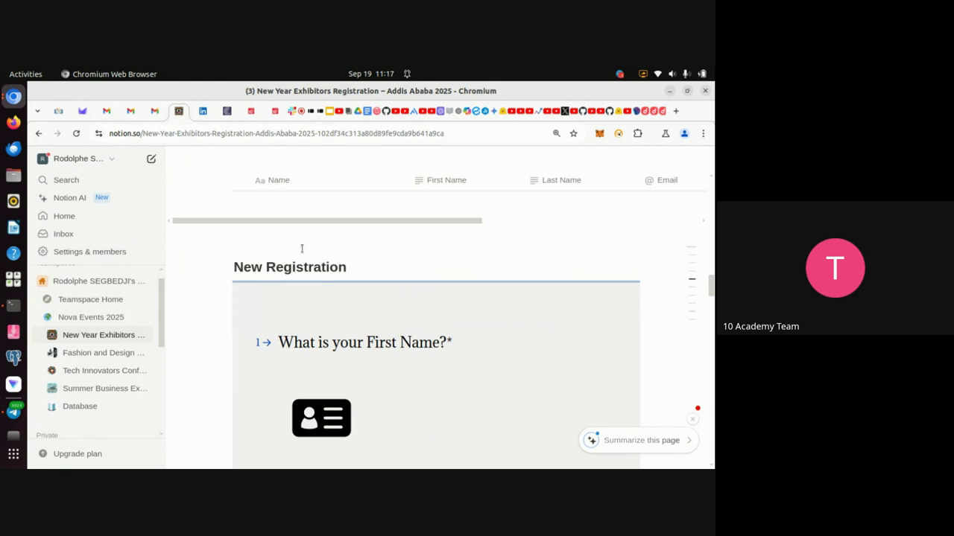
{"action": "left_click", "coordinate": [302, 249]}
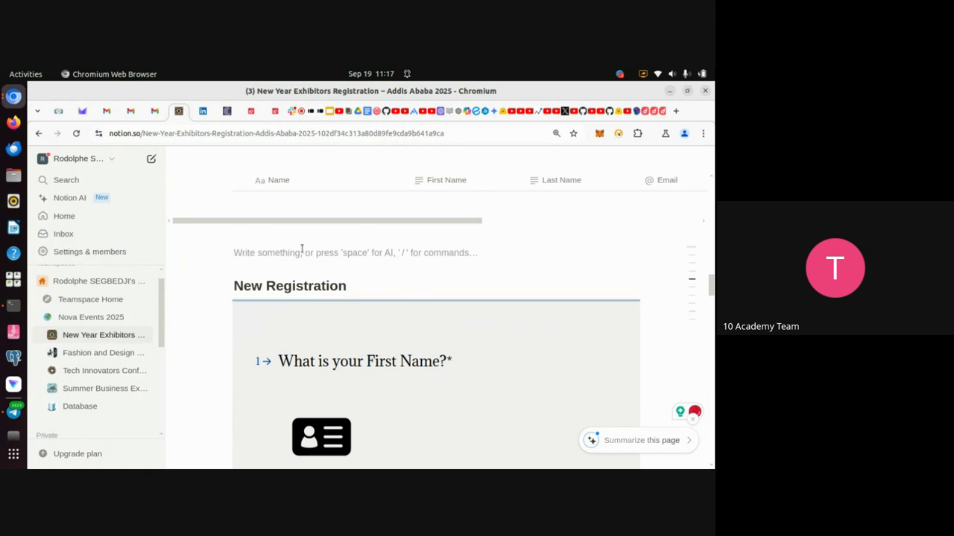
{"action": "left_click", "coordinate": [397, 288]}
{"action": "key", "text": "Return"}
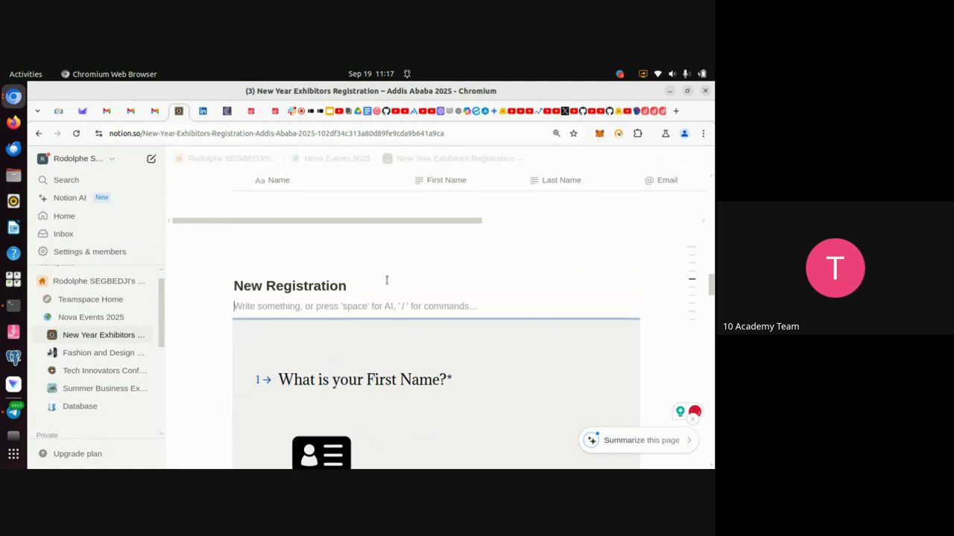
{"action": "scroll", "coordinate": [472, 390], "scroll_direction": "down", "scroll_amount": 5}
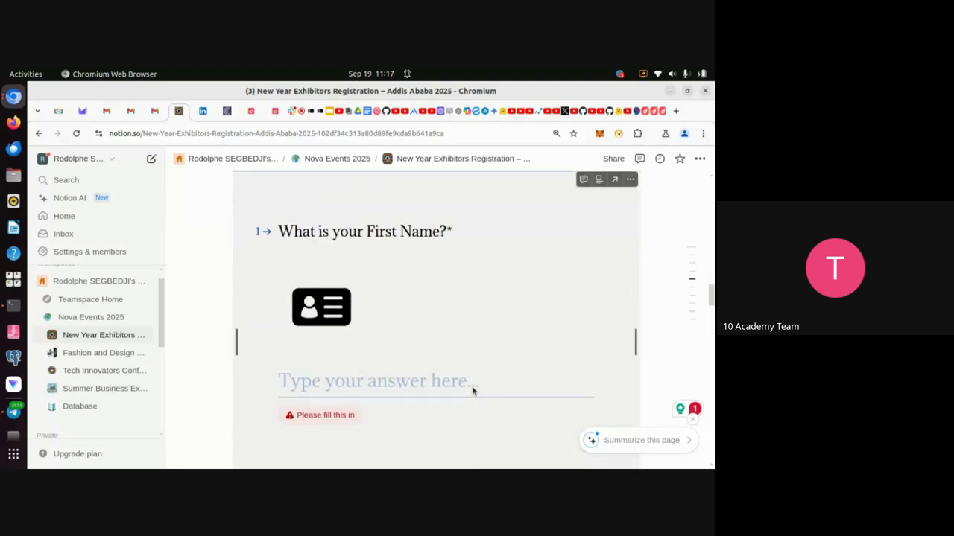
{"action": "scroll", "coordinate": [471, 386], "scroll_direction": "down", "scroll_amount": 2}
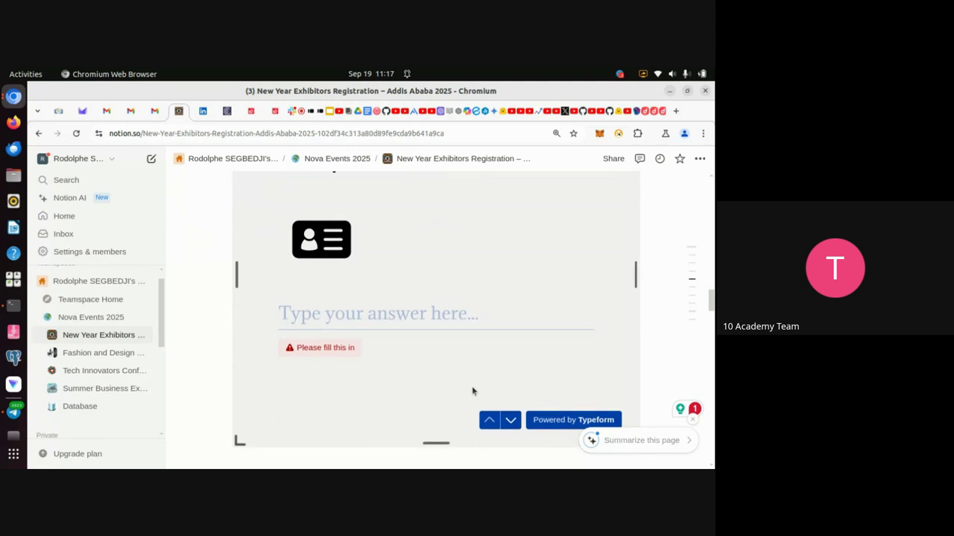
{"action": "scroll", "coordinate": [471, 391], "scroll_direction": "up", "scroll_amount": 3}
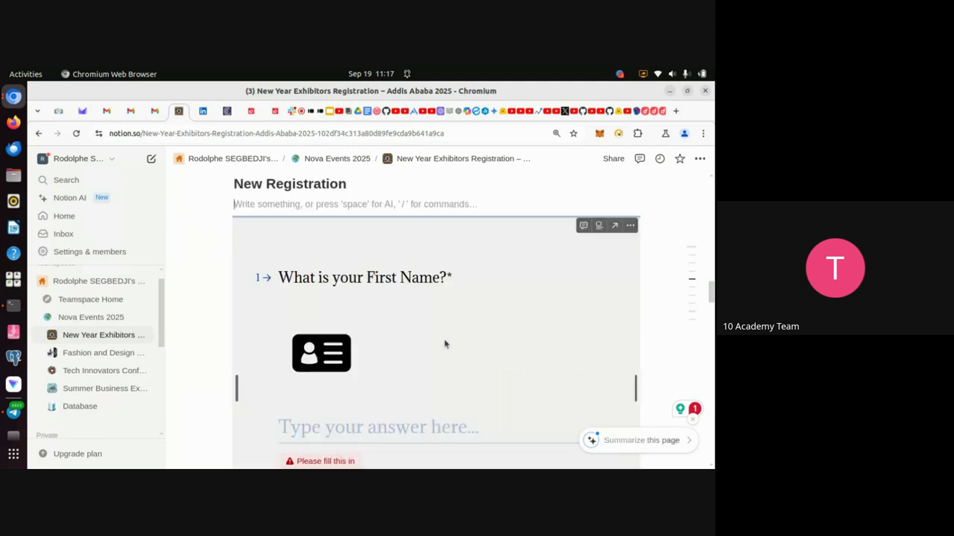
{"action": "scroll", "coordinate": [445, 344], "scroll_direction": "up", "scroll_amount": 5}
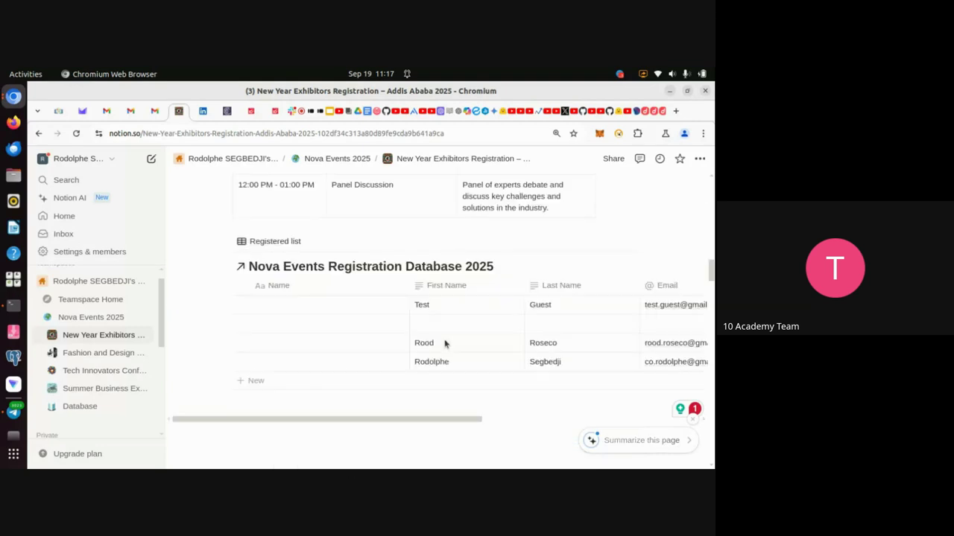
{"action": "scroll", "coordinate": [444, 340], "scroll_direction": "down", "scroll_amount": 2}
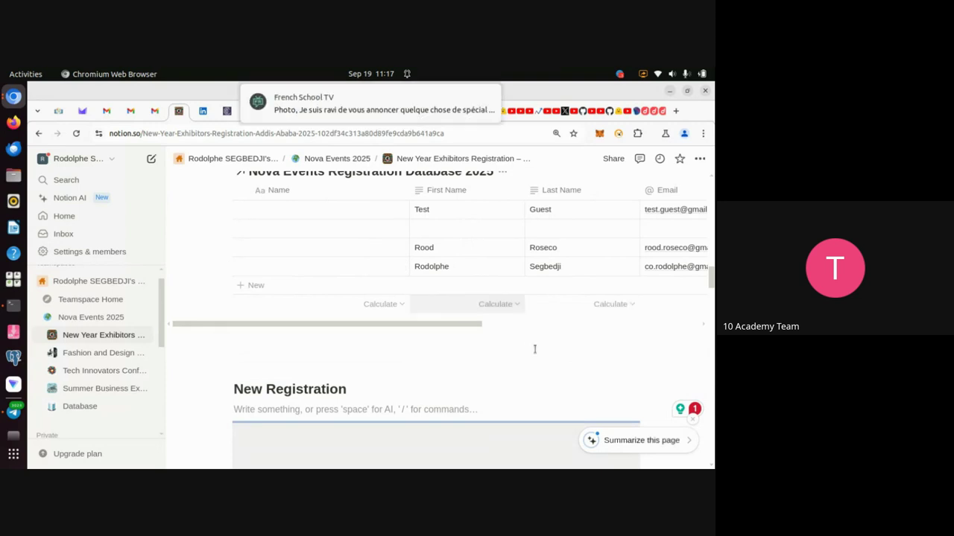
{"action": "scroll", "coordinate": [477, 389], "scroll_direction": "down", "scroll_amount": 1}
{"action": "scroll", "coordinate": [468, 387], "scroll_direction": "down", "scroll_amount": 2}
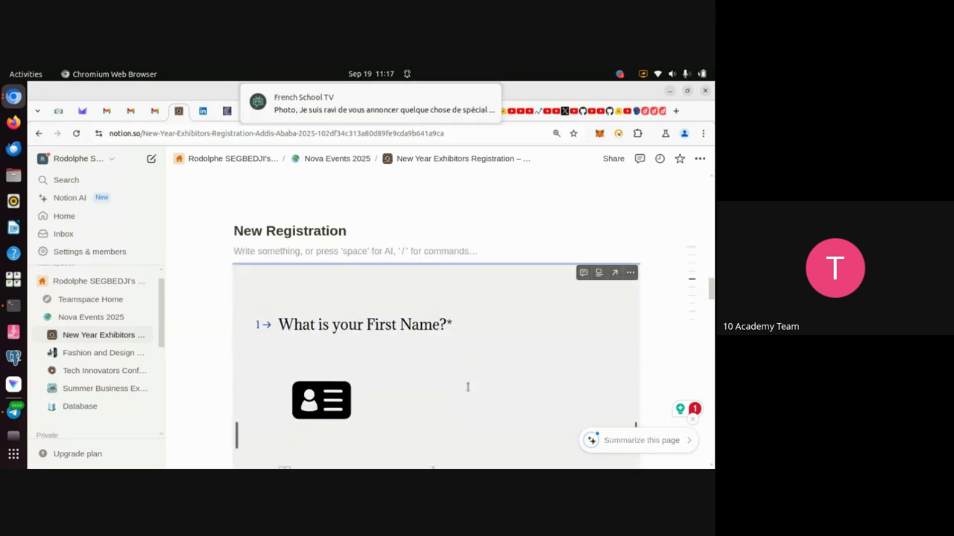
{"action": "scroll", "coordinate": [423, 366], "scroll_direction": "down", "scroll_amount": 2}
{"action": "scroll", "coordinate": [422, 366], "scroll_direction": "down", "scroll_amount": 1}
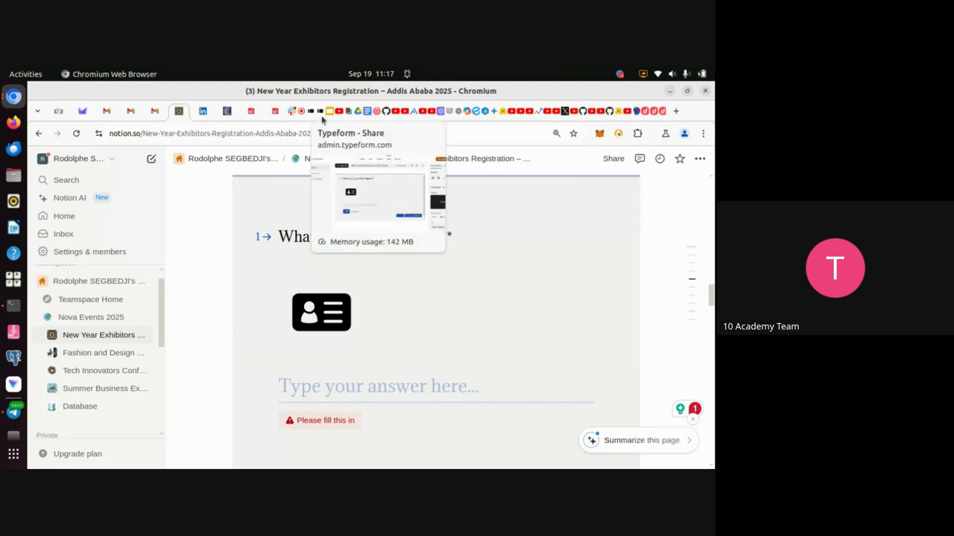
{"action": "left_click", "coordinate": [322, 113]}
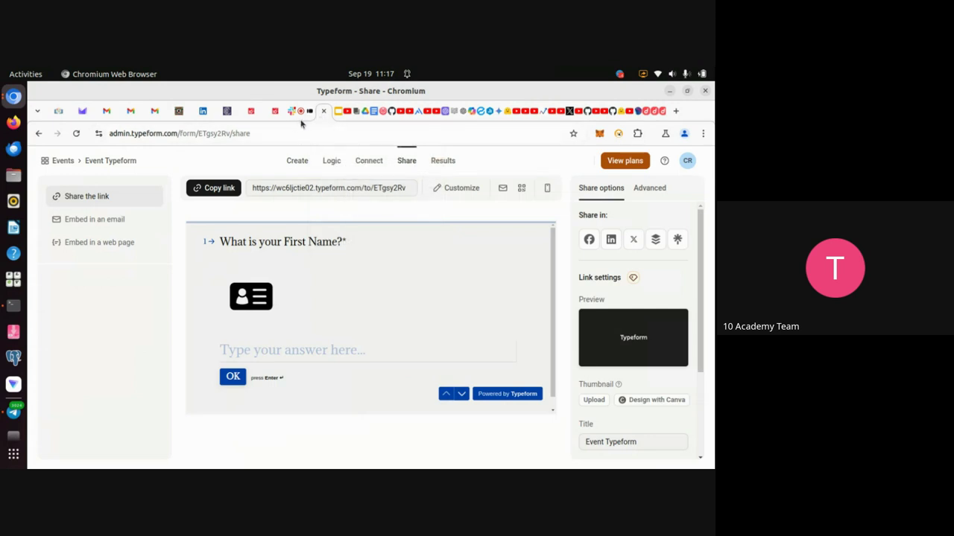
{"action": "left_click", "coordinate": [301, 112]}
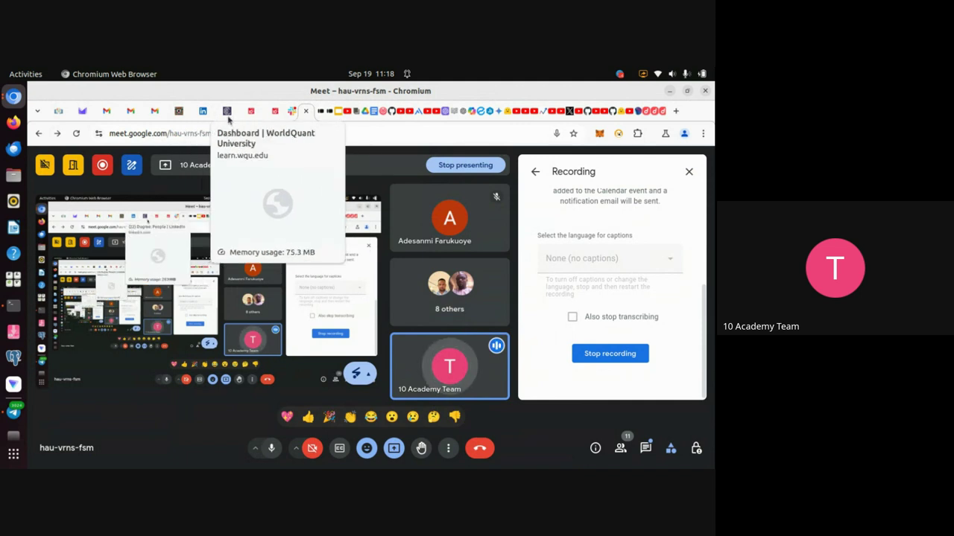
{"action": "left_click", "coordinate": [178, 113]}
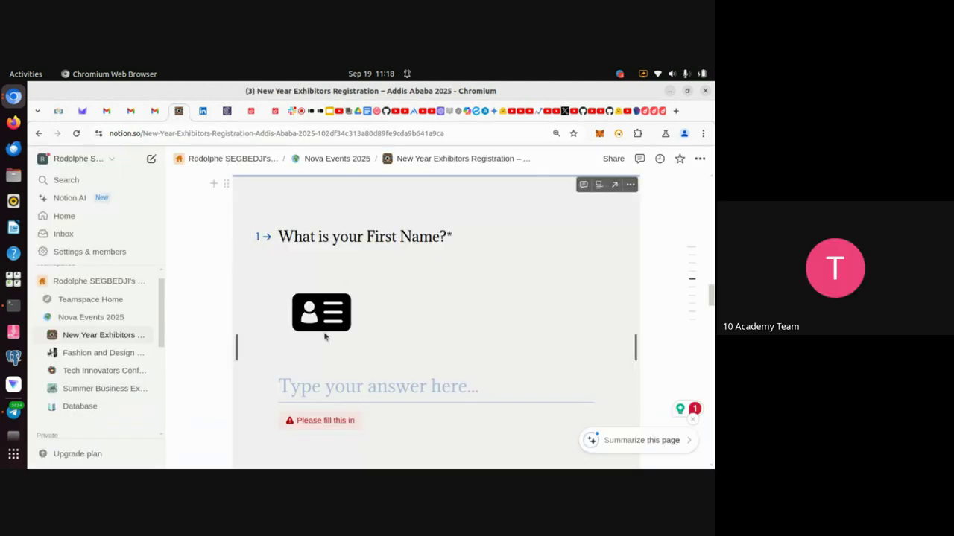
{"action": "left_click", "coordinate": [354, 386]}
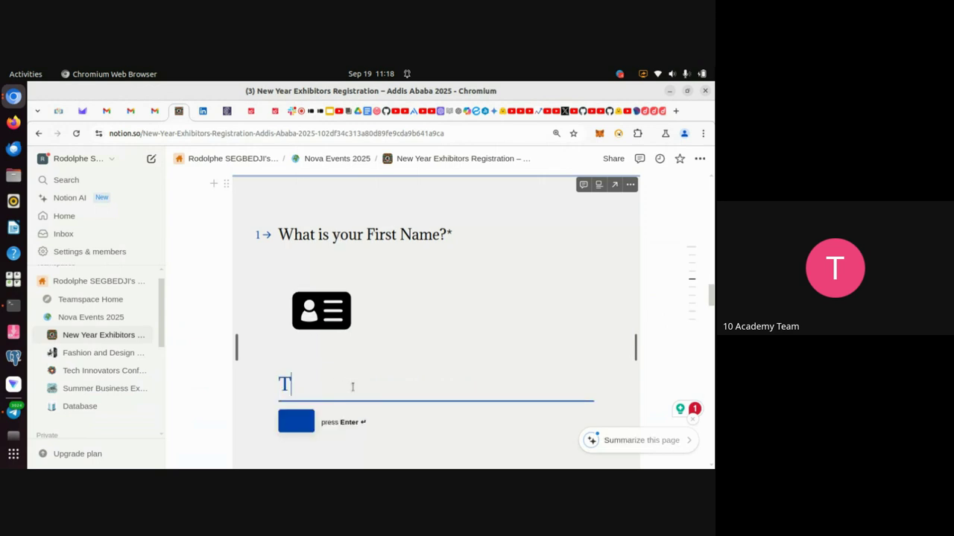
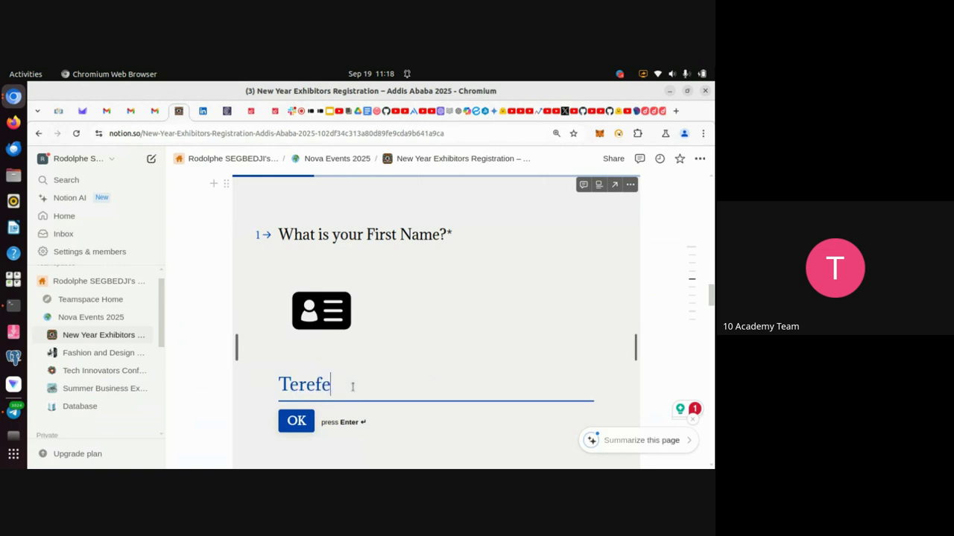
Enter the respondent's first name and last name in the embedded form.
{"action": "key", "text": "Return"}
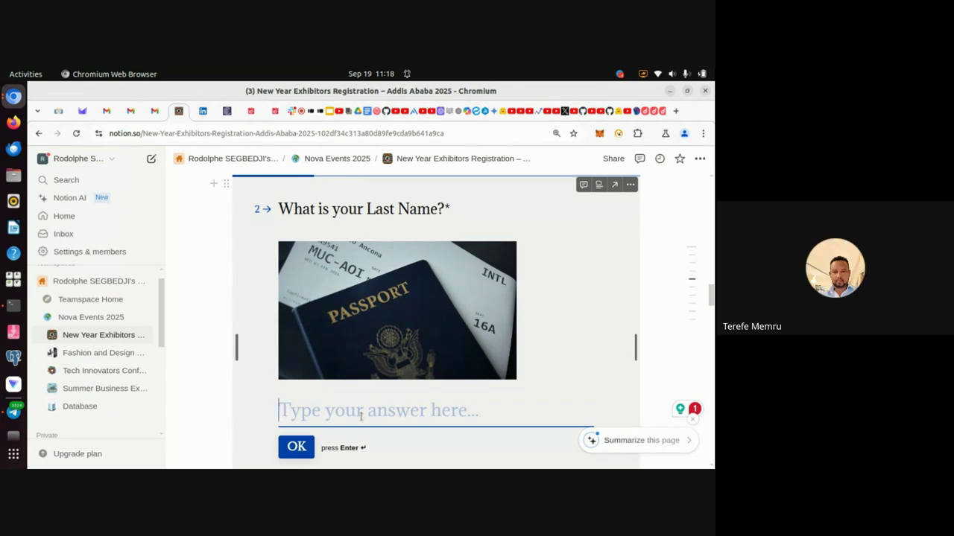
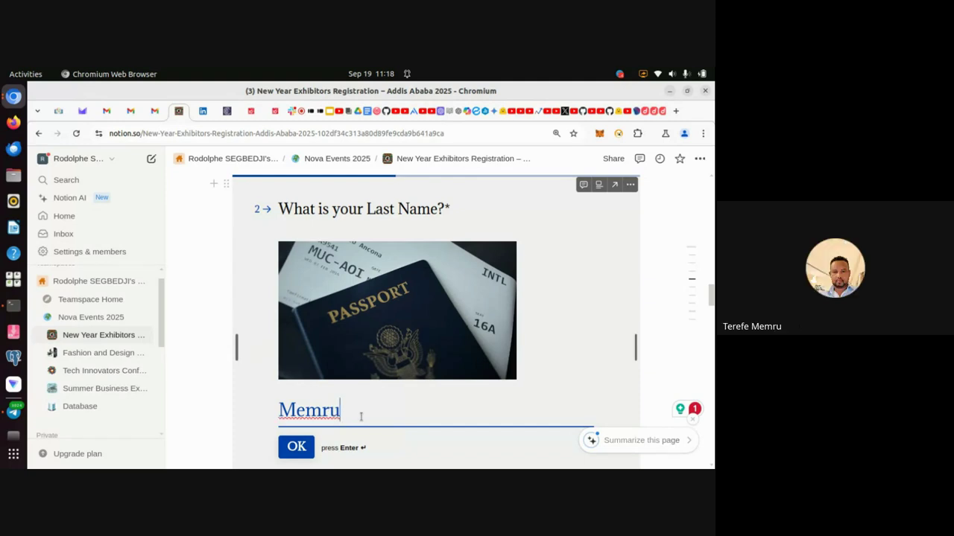
{"action": "key", "text": "Return"}
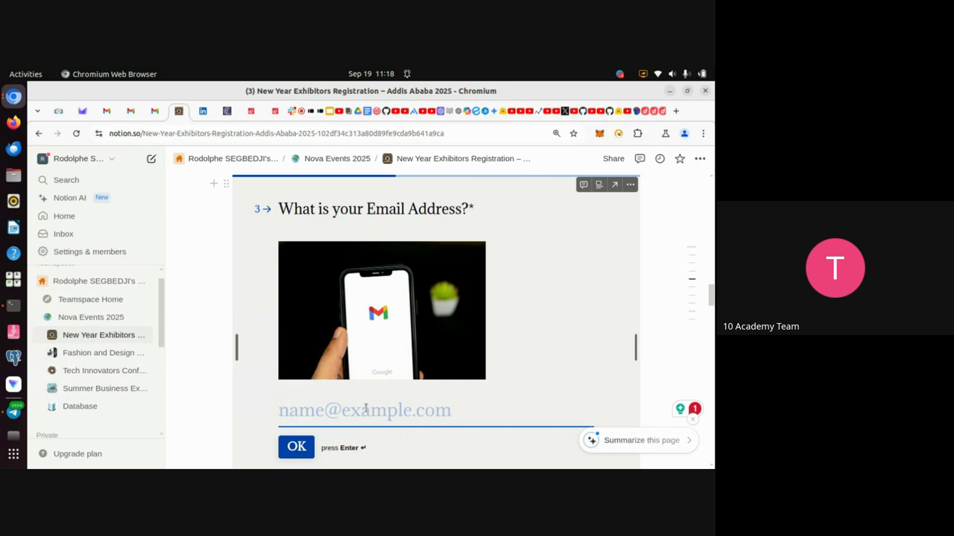
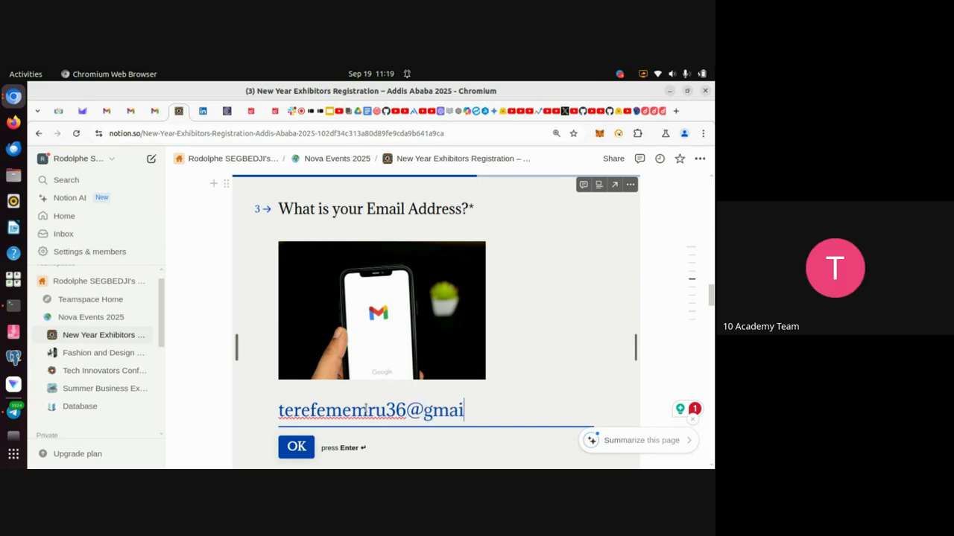
Enter the respondent's email address to advance to the event-choice question.
{"action": "key", "text": "Return"}
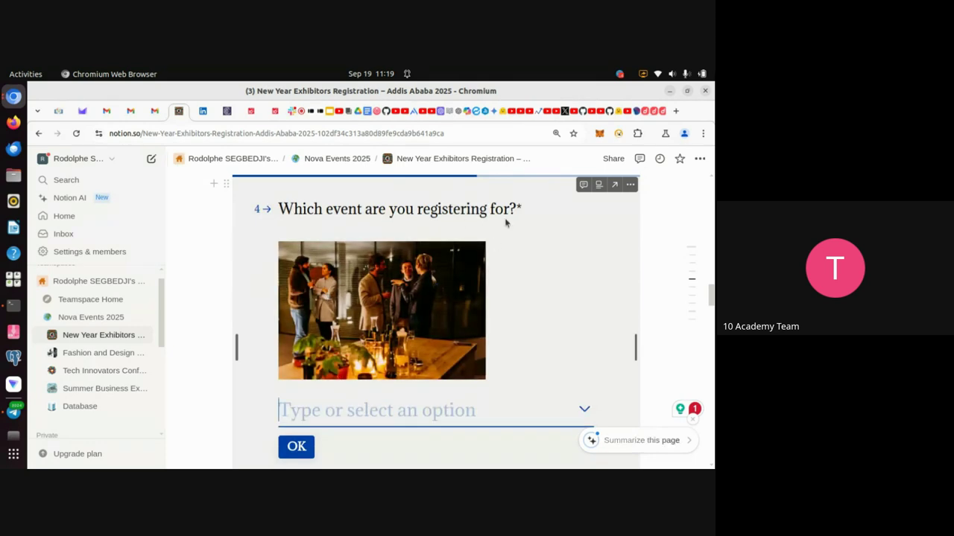
Choose Fashion and Design Fair 2025 as the event and confirm it in the embedded form.
{"action": "left_click", "coordinate": [585, 411]}
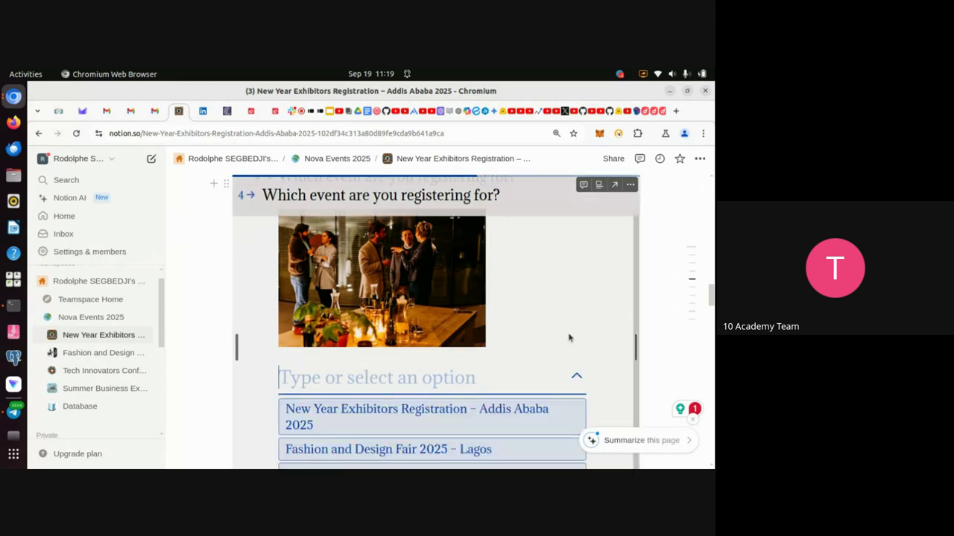
{"action": "scroll", "coordinate": [615, 413], "scroll_direction": "down", "scroll_amount": 3}
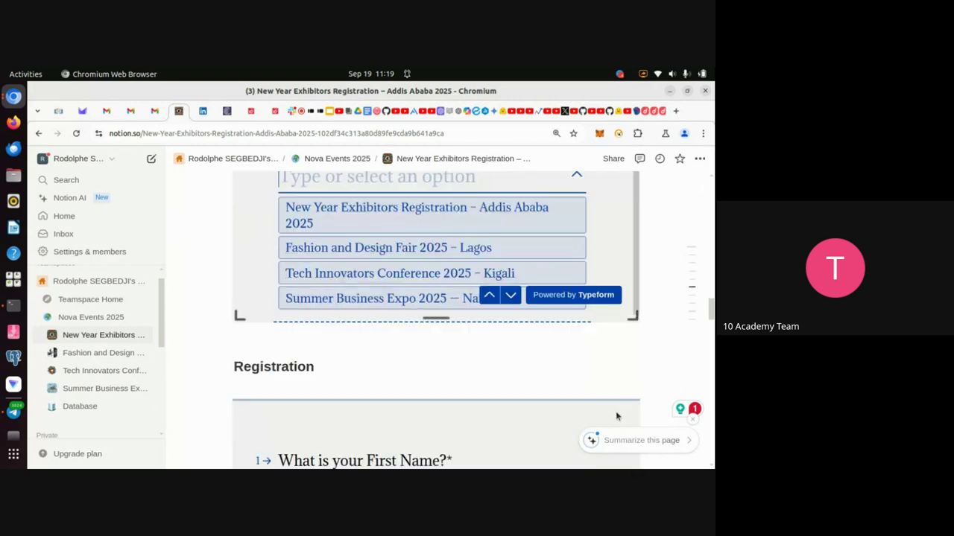
{"action": "scroll", "coordinate": [616, 414], "scroll_direction": "up", "scroll_amount": 1}
{"action": "left_click", "coordinate": [571, 356]}
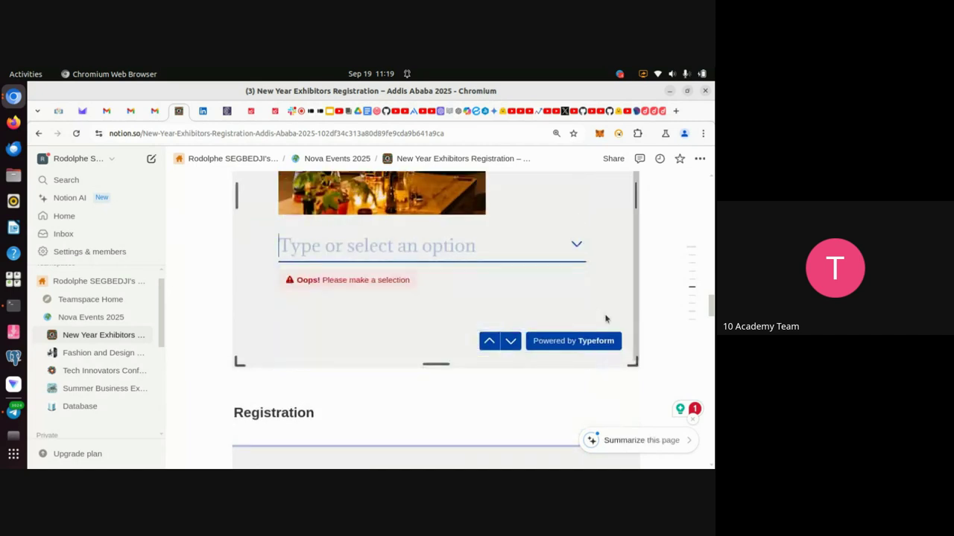
{"action": "left_click", "coordinate": [577, 246]}
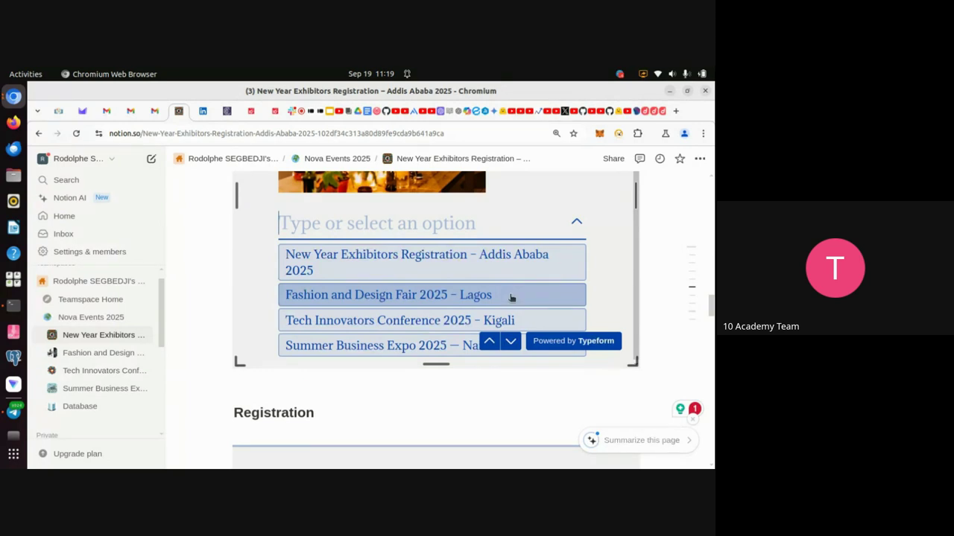
{"action": "scroll", "coordinate": [491, 227], "scroll_direction": "up", "scroll_amount": 5}
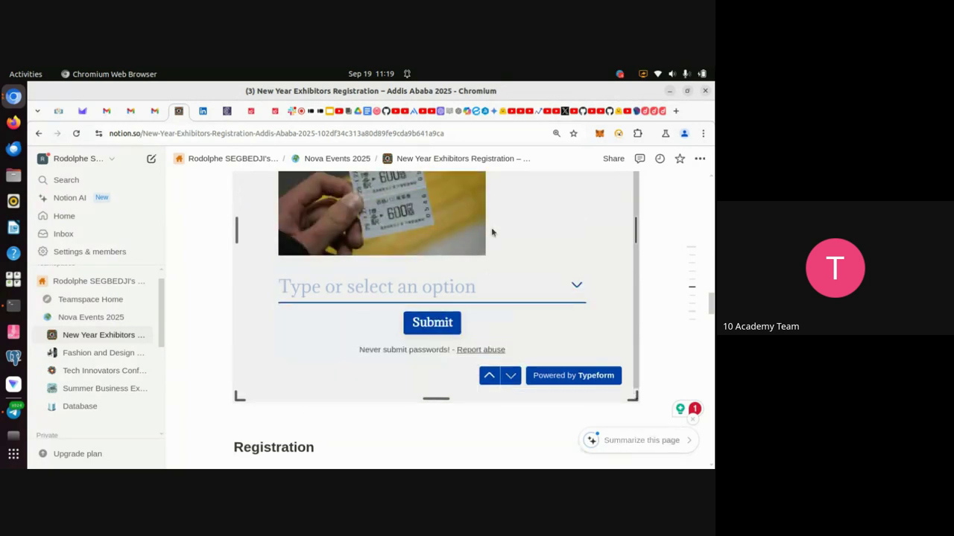
{"action": "scroll", "coordinate": [491, 232], "scroll_direction": "down", "scroll_amount": 2}
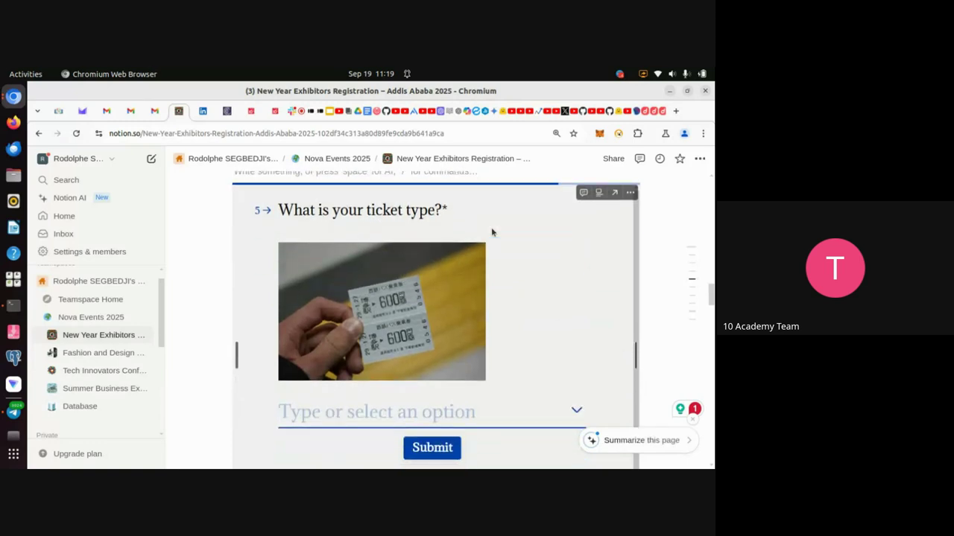
{"action": "scroll", "coordinate": [506, 334], "scroll_direction": "down", "scroll_amount": 1}
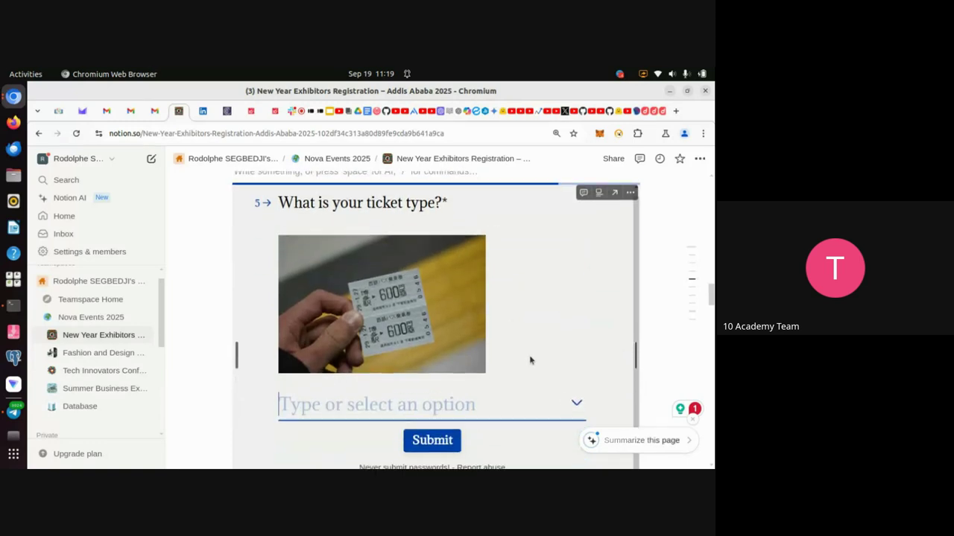
{"action": "left_click", "coordinate": [575, 405]}
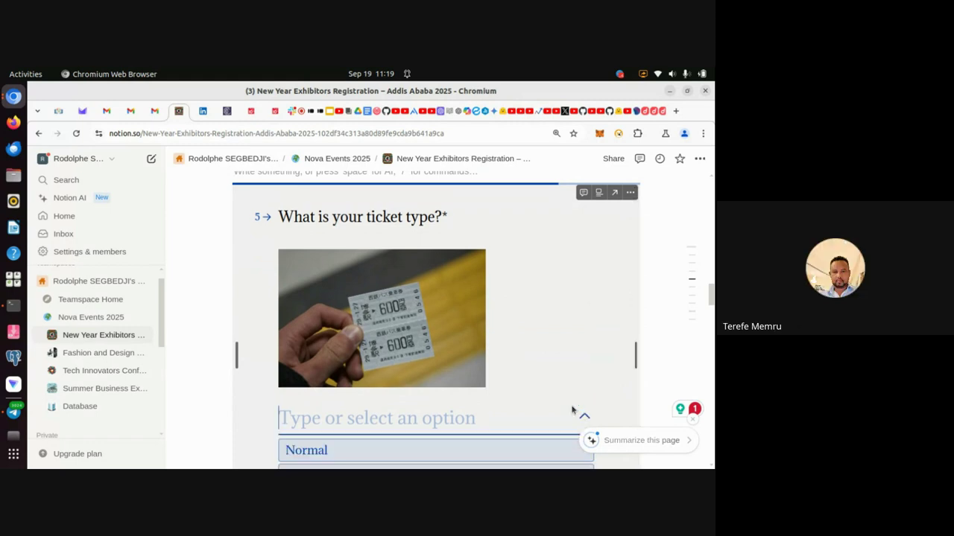
{"action": "scroll", "coordinate": [573, 409], "scroll_direction": "down", "scroll_amount": 4}
{"action": "scroll", "coordinate": [572, 409], "scroll_direction": "up", "scroll_amount": 5}
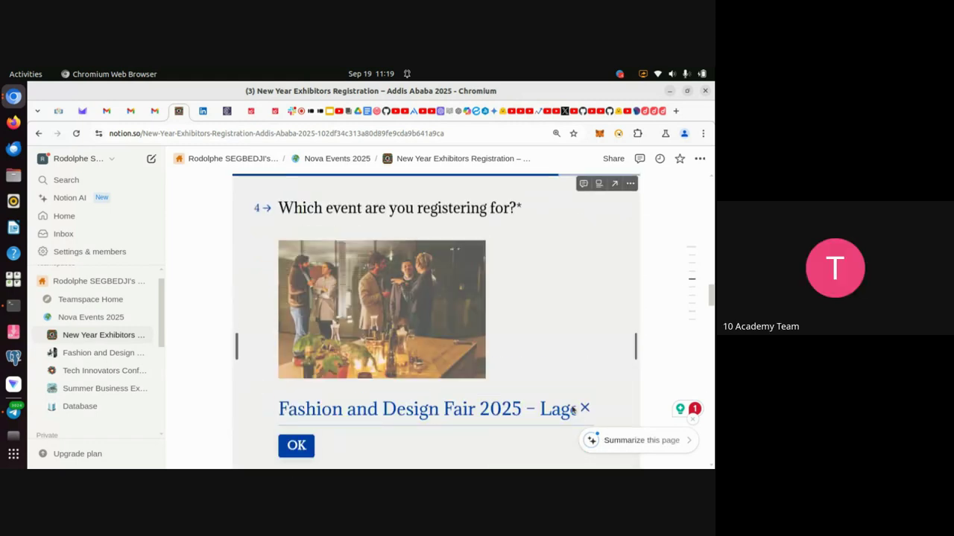
{"action": "scroll", "coordinate": [572, 409], "scroll_direction": "down", "scroll_amount": 3}
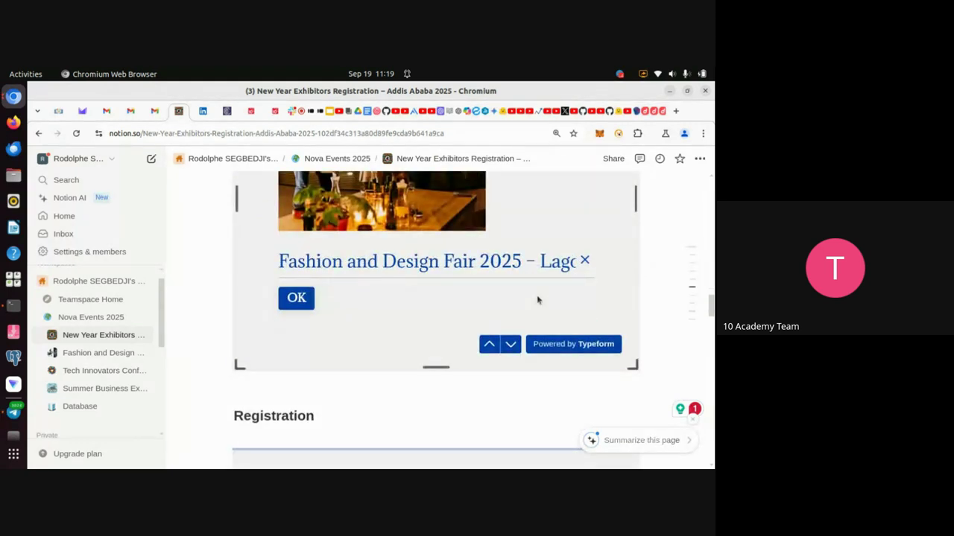
{"action": "scroll", "coordinate": [537, 300], "scroll_direction": "down", "scroll_amount": 1}
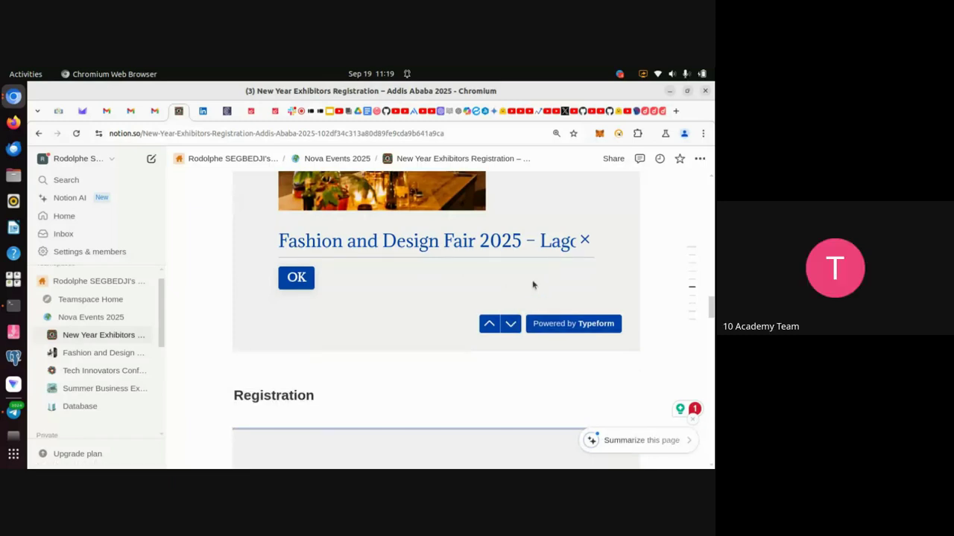
{"action": "scroll", "coordinate": [533, 284], "scroll_direction": "down", "scroll_amount": 2}
{"action": "scroll", "coordinate": [532, 284], "scroll_direction": "up", "scroll_amount": 6}
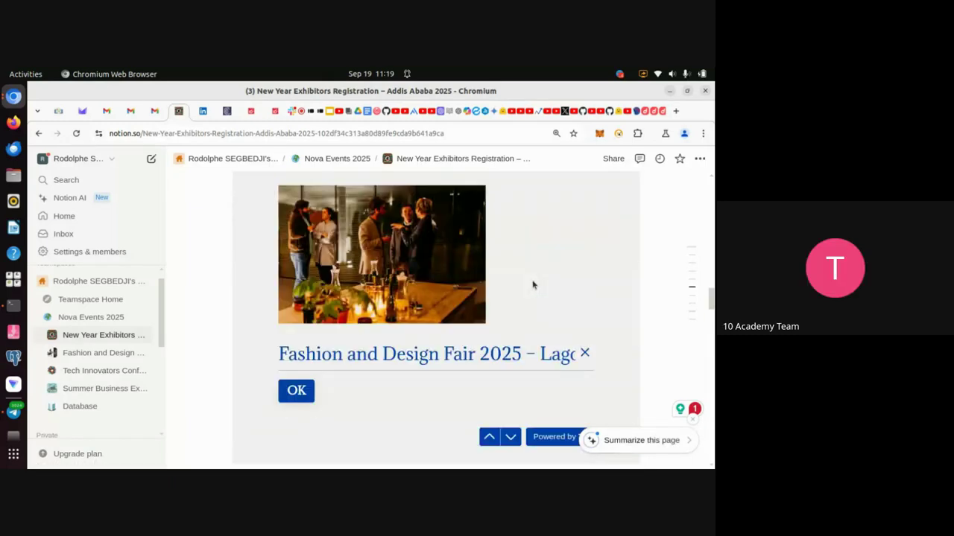
{"action": "scroll", "coordinate": [543, 285], "scroll_direction": "down", "scroll_amount": 4}
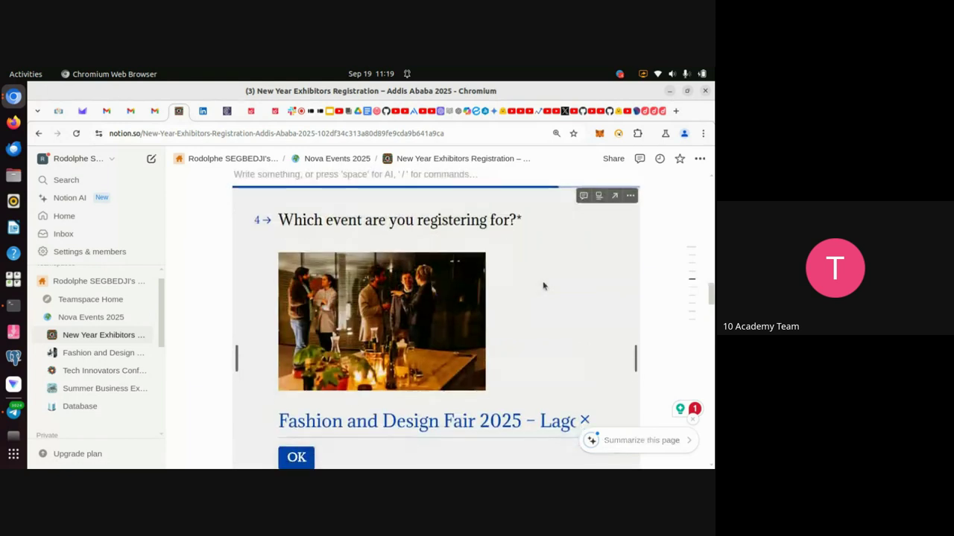
{"action": "scroll", "coordinate": [543, 287], "scroll_direction": "down", "scroll_amount": 1}
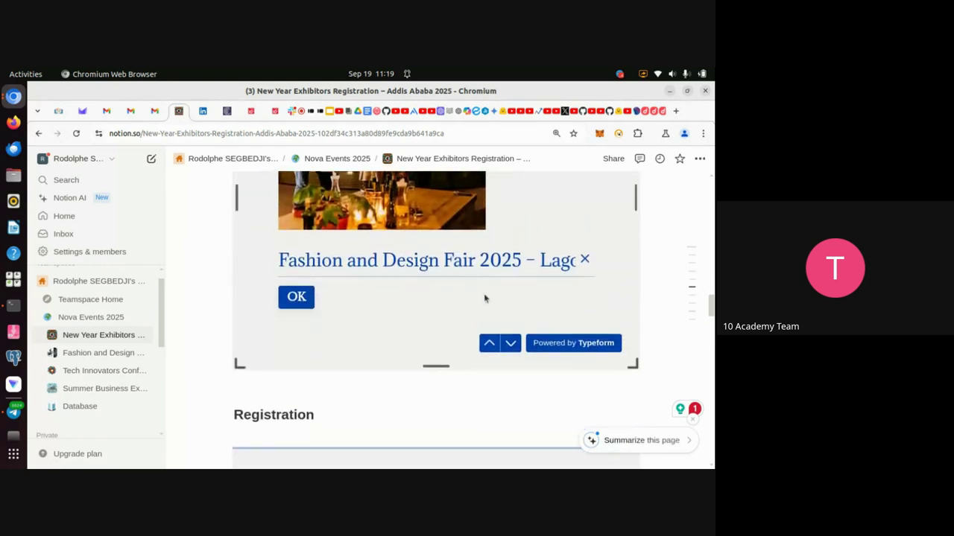
{"action": "left_click", "coordinate": [302, 297]}
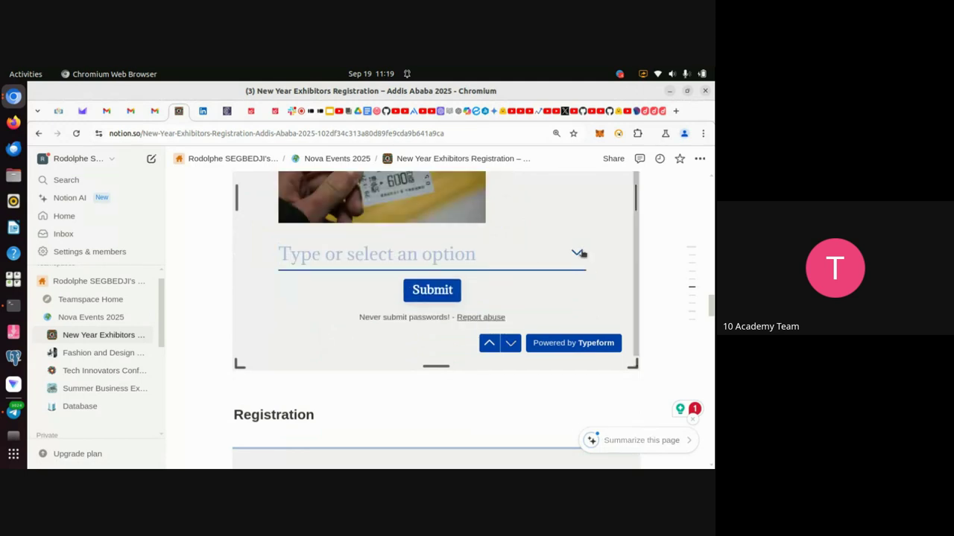
Pick VVIP as the ticket type and submit the registration.
{"action": "left_click", "coordinate": [577, 251]}
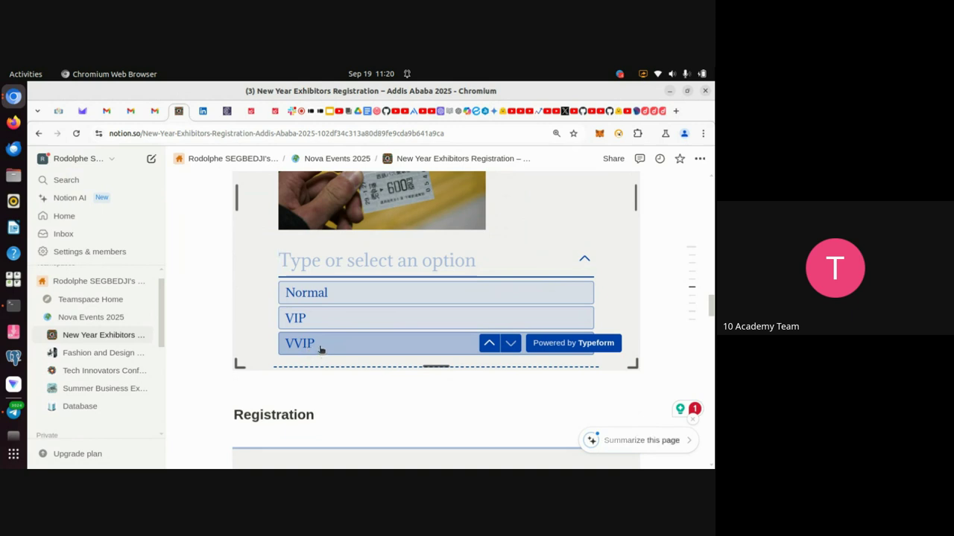
{"action": "left_click", "coordinate": [320, 346]}
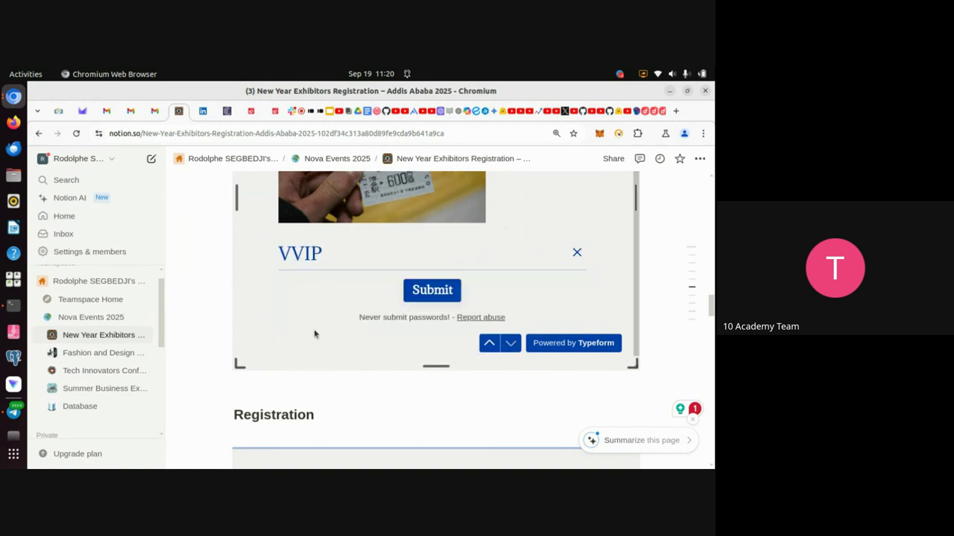
{"action": "left_click", "coordinate": [431, 294]}
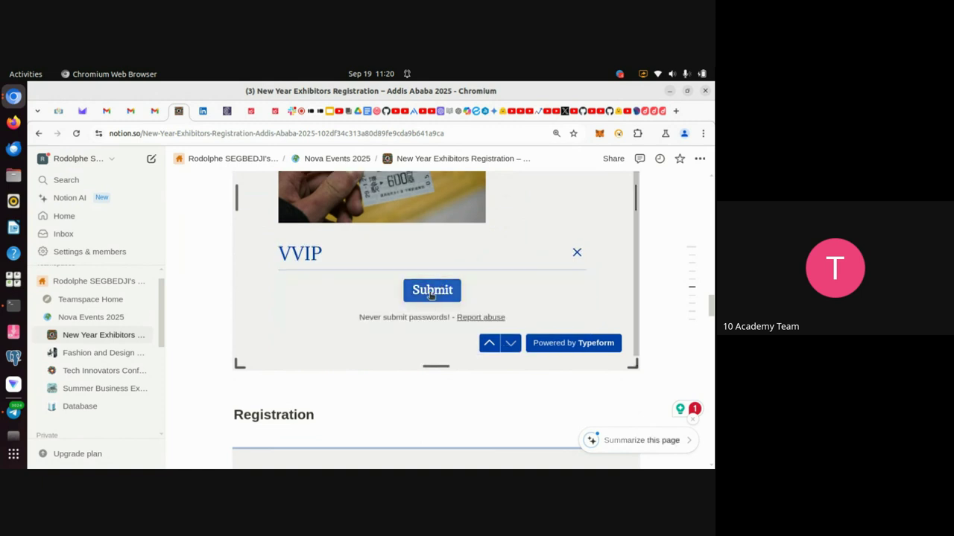
{"action": "left_click", "coordinate": [429, 293]}
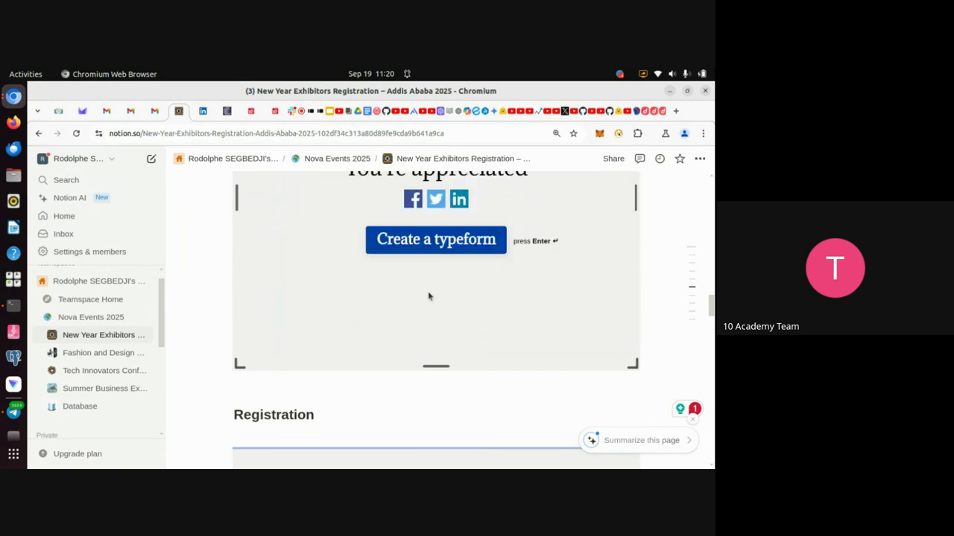
{"action": "scroll", "coordinate": [430, 292], "scroll_direction": "up", "scroll_amount": 3}
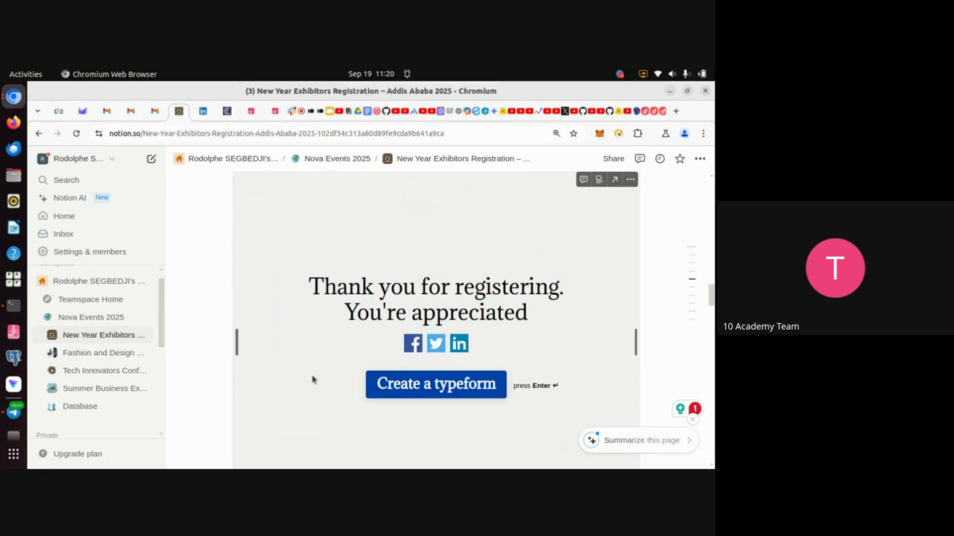
{"action": "scroll", "coordinate": [295, 383], "scroll_direction": "up", "scroll_amount": 5}
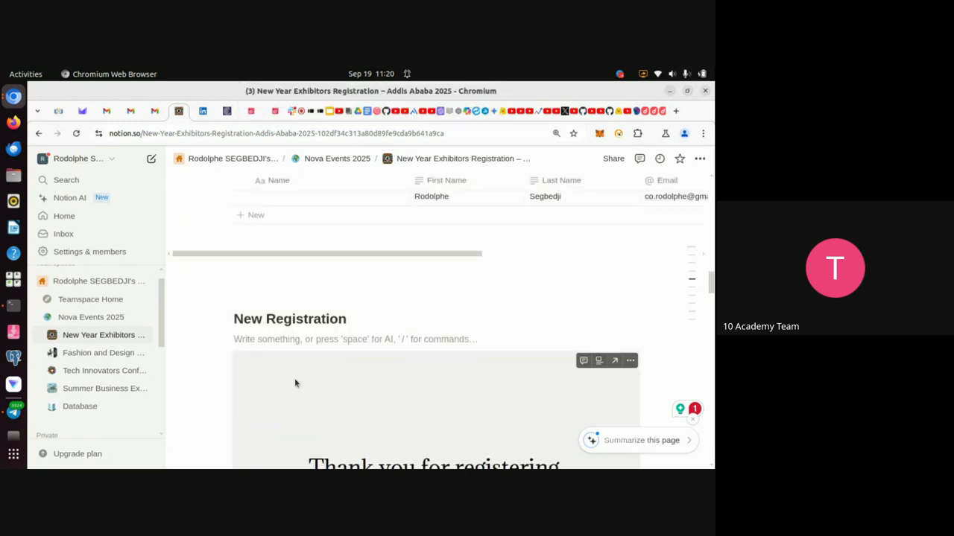
{"action": "scroll", "coordinate": [295, 382], "scroll_direction": "down", "scroll_amount": 3}
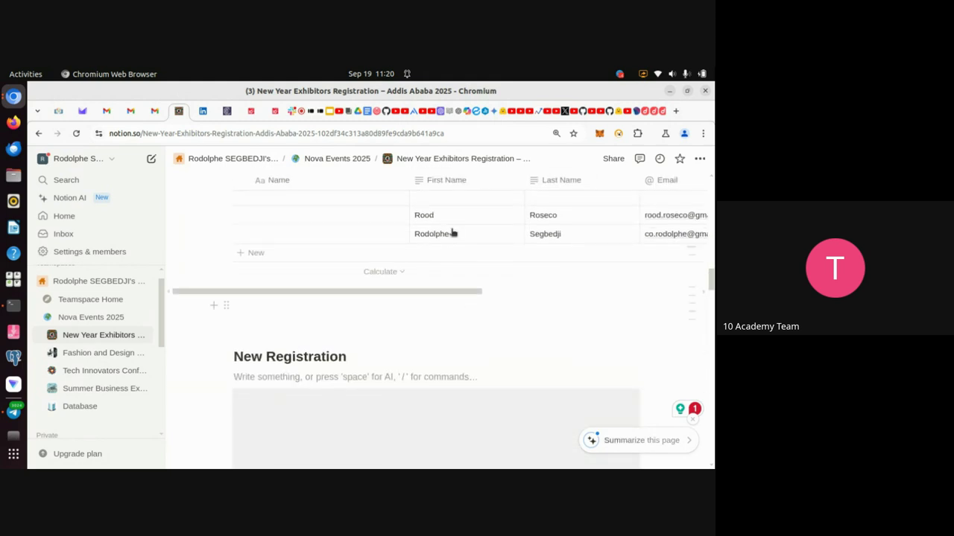
{"action": "scroll", "coordinate": [453, 233], "scroll_direction": "up", "scroll_amount": 10}
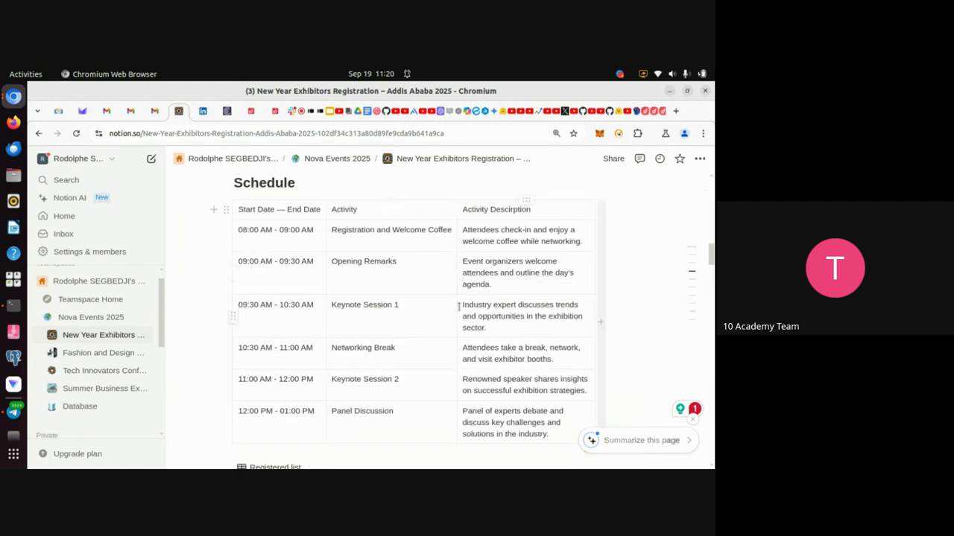
{"action": "scroll", "coordinate": [460, 310], "scroll_direction": "down", "scroll_amount": 8}
{"action": "scroll", "coordinate": [460, 310], "scroll_direction": "down", "scroll_amount": 1}
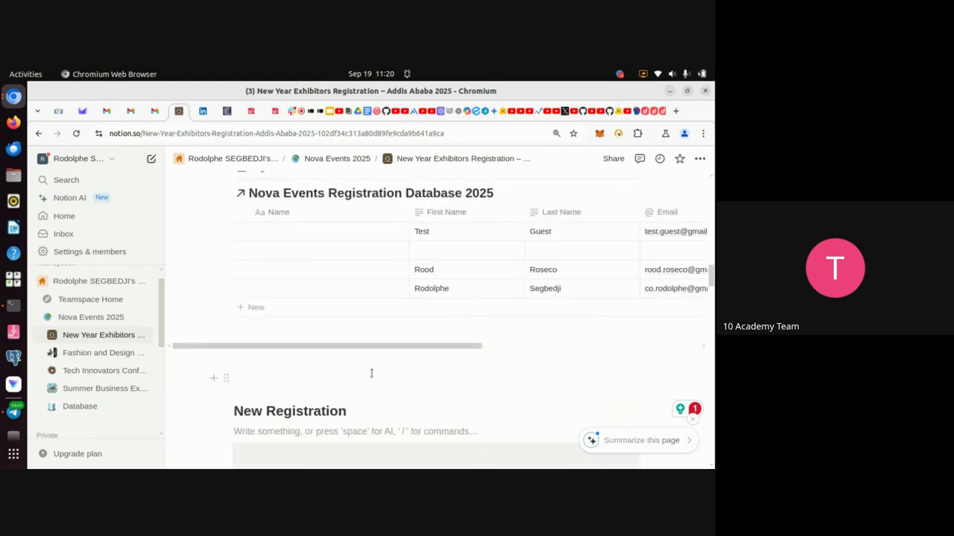
{"action": "scroll", "coordinate": [371, 374], "scroll_direction": "down", "scroll_amount": 5}
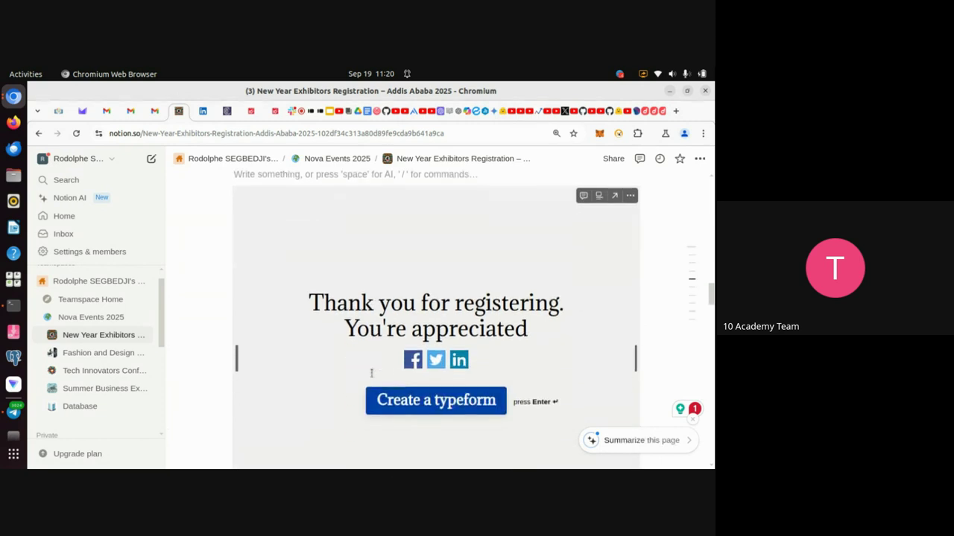
Open Nova Events Registration Database 2025 from the Database page and scan its columns for the new registration.
{"action": "left_click", "coordinate": [87, 409]}
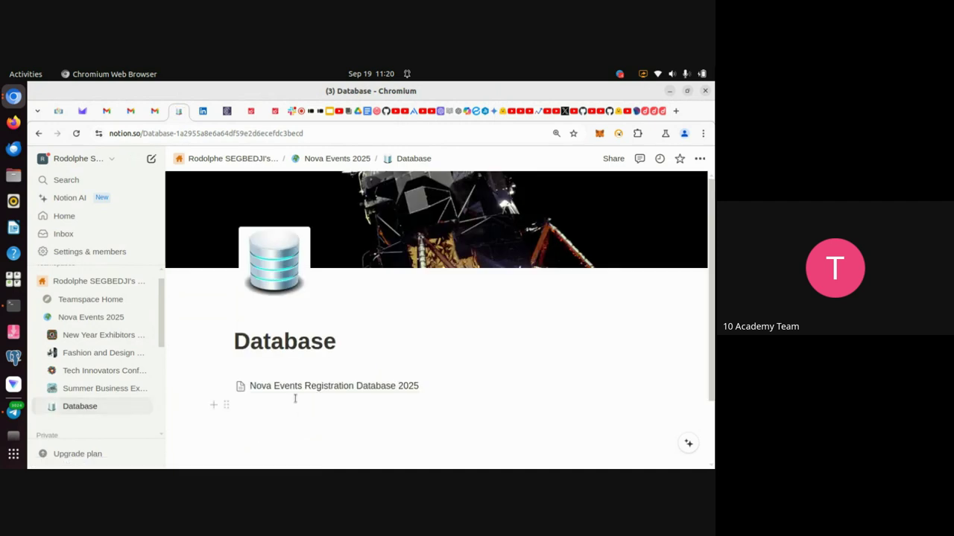
{"action": "left_click", "coordinate": [285, 387]}
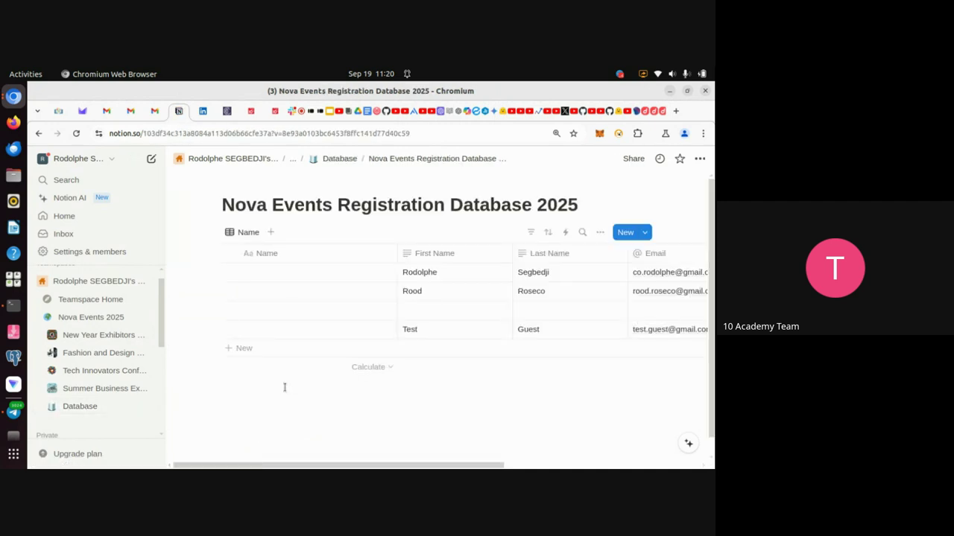
{"action": "scroll", "coordinate": [373, 339], "scroll_direction": "right", "scroll_amount": 5}
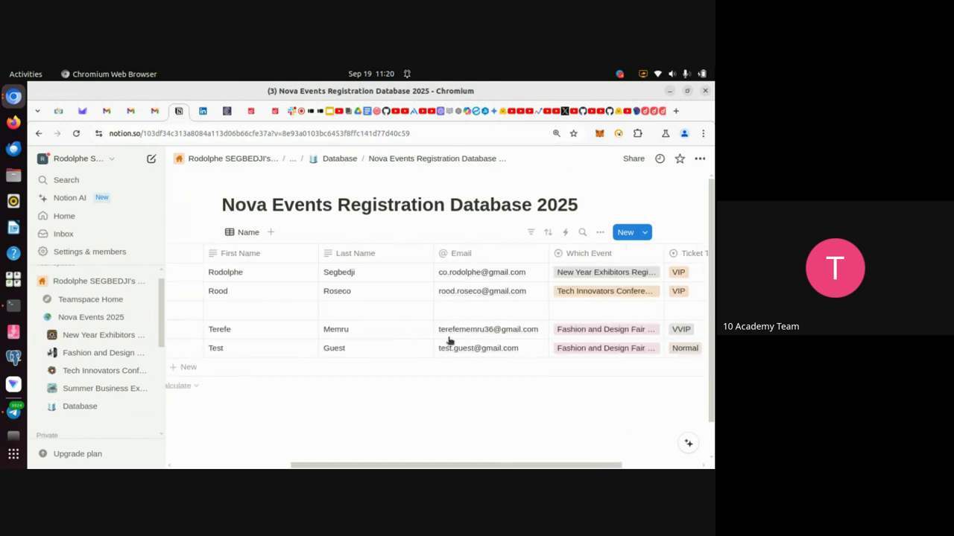
{"action": "scroll", "coordinate": [449, 340], "scroll_direction": "left", "scroll_amount": 3}
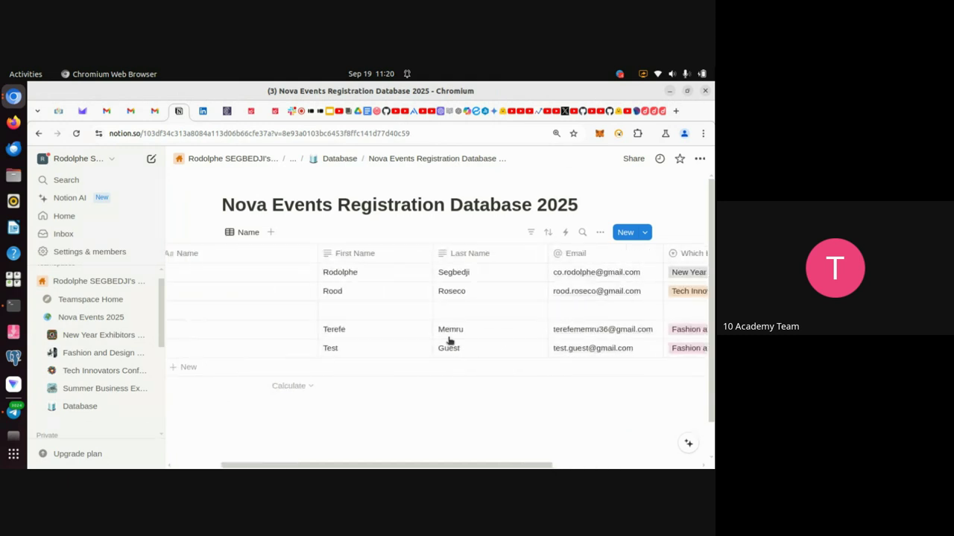
{"action": "scroll", "coordinate": [450, 340], "scroll_direction": "left", "scroll_amount": 1}
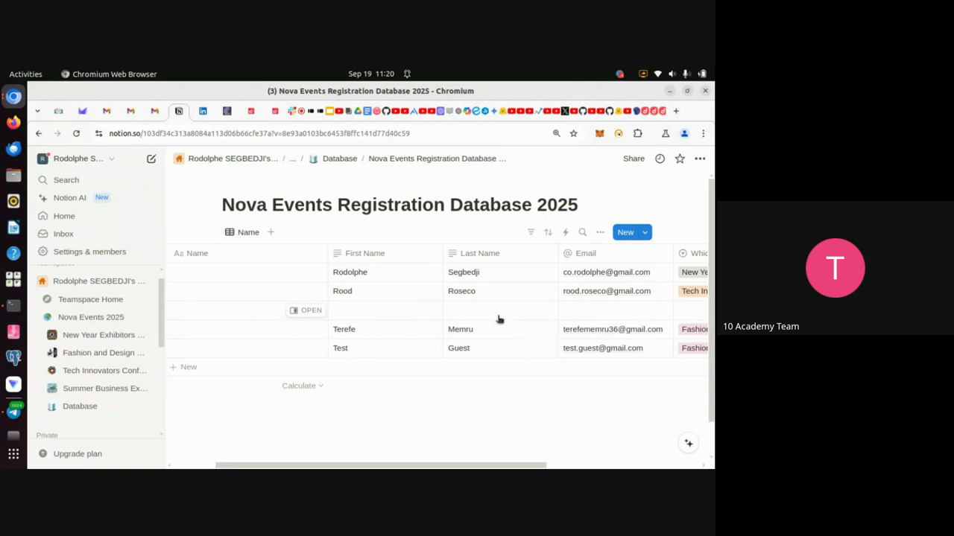
{"action": "scroll", "coordinate": [498, 320], "scroll_direction": "right", "scroll_amount": 3}
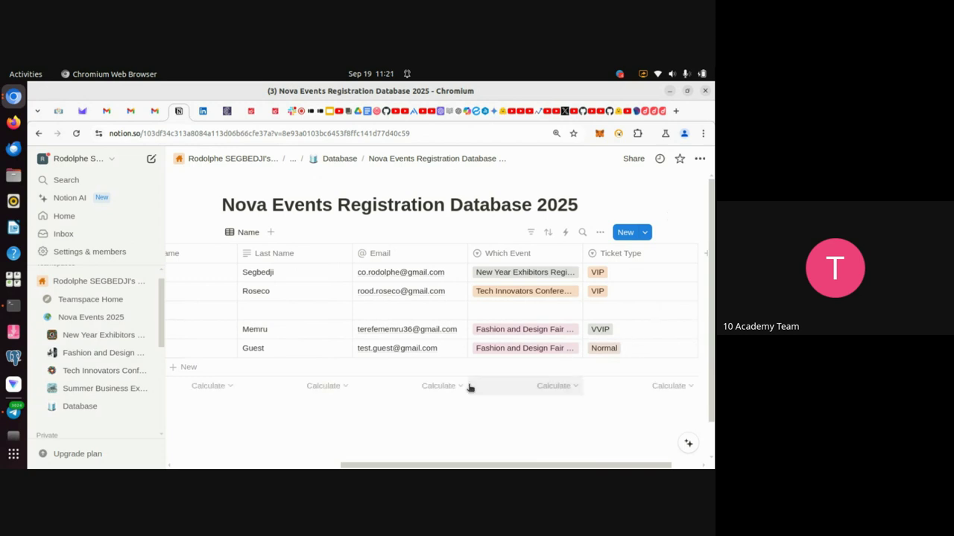
{"action": "scroll", "coordinate": [469, 388], "scroll_direction": "left", "scroll_amount": 5}
{"action": "scroll", "coordinate": [470, 387], "scroll_direction": "left", "scroll_amount": 2}
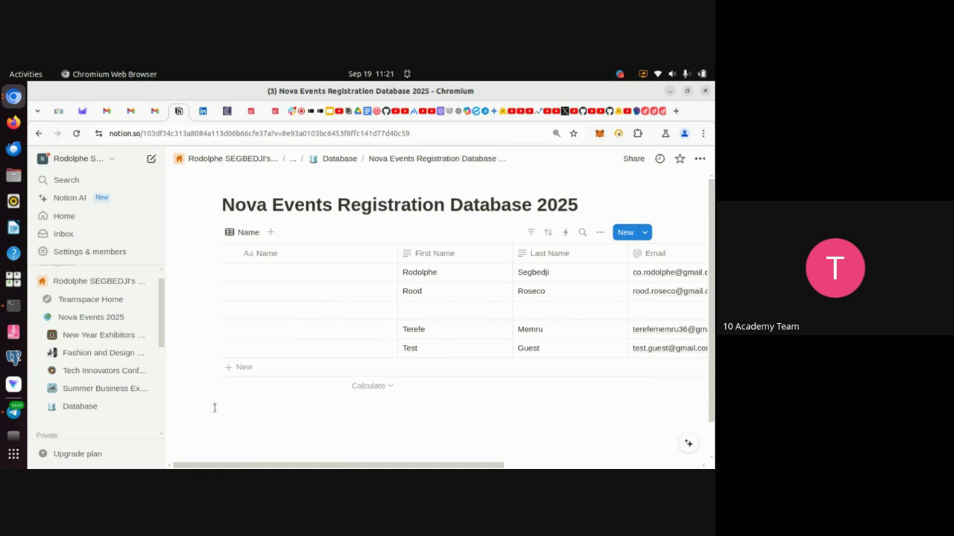
Return to the New Year Exhibitors page and view its Registered list table of five rows.
{"action": "left_click", "coordinate": [96, 336]}
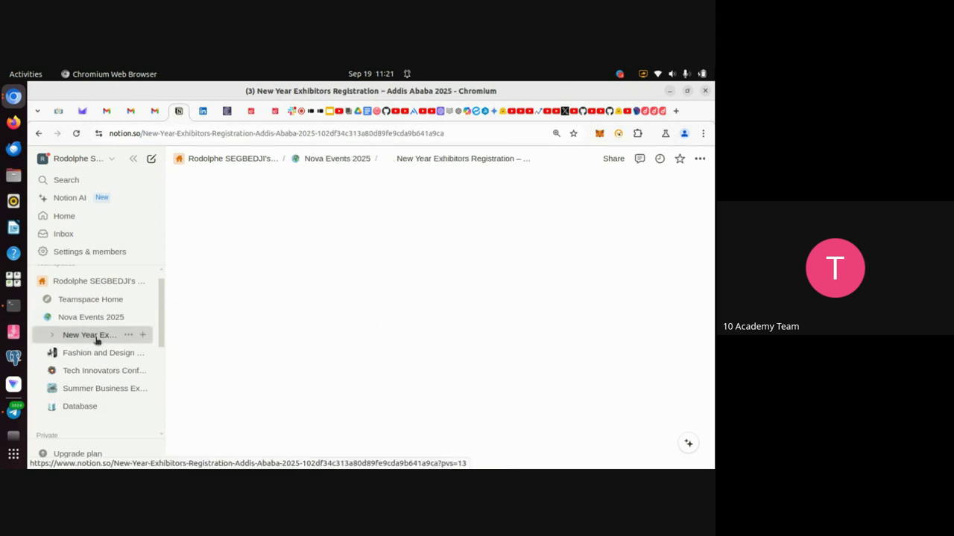
{"action": "scroll", "coordinate": [490, 432], "scroll_direction": "down", "scroll_amount": 5}
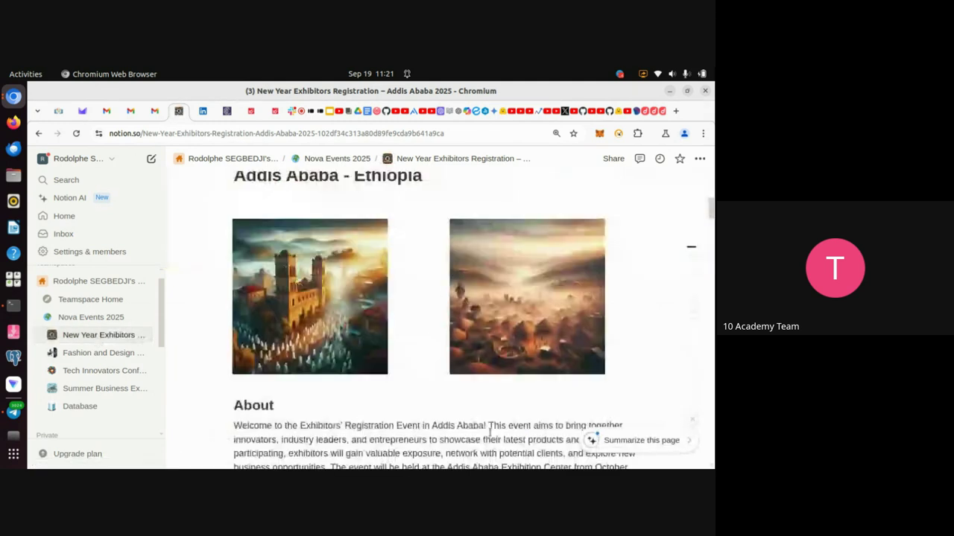
{"action": "scroll", "coordinate": [490, 432], "scroll_direction": "down", "scroll_amount": 6}
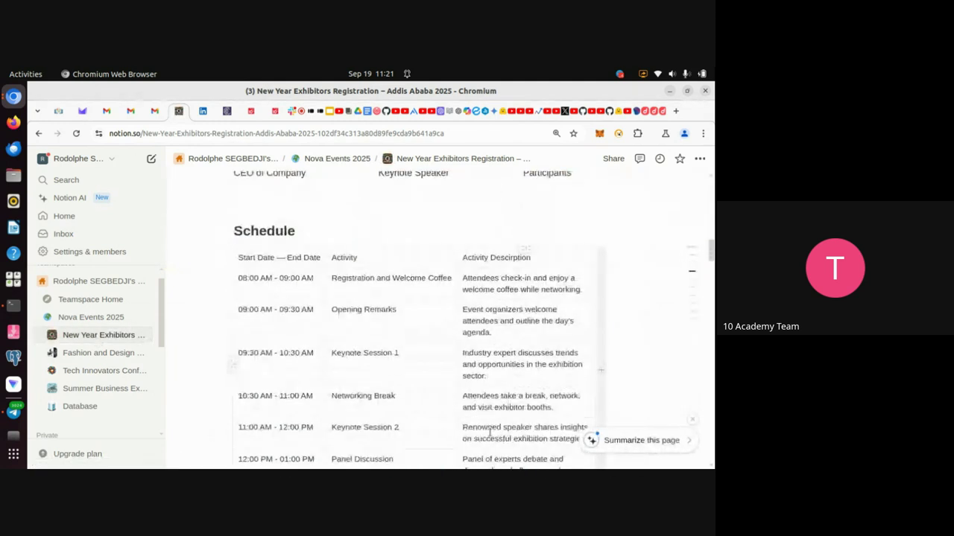
{"action": "scroll", "coordinate": [490, 432], "scroll_direction": "down", "scroll_amount": 6}
{"action": "scroll", "coordinate": [489, 432], "scroll_direction": "up", "scroll_amount": 1}
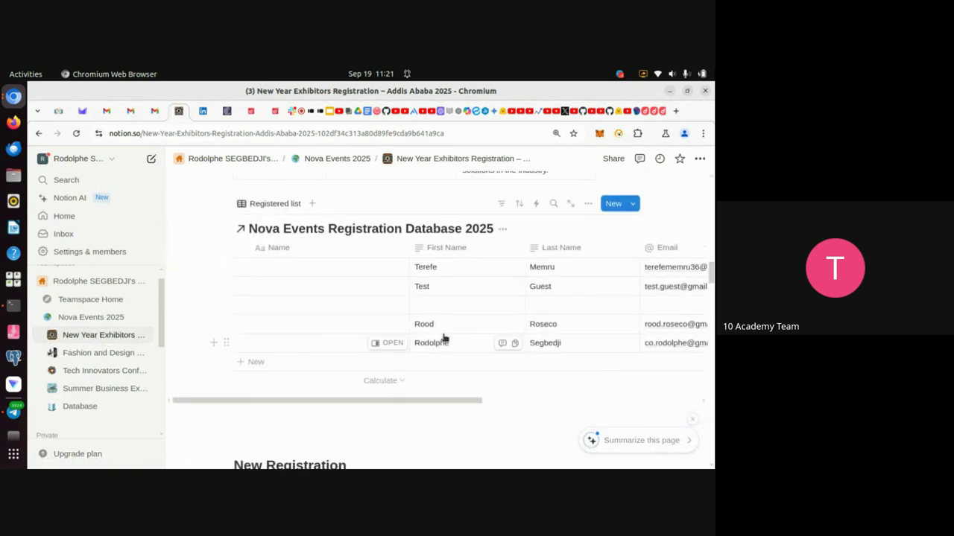
{"action": "scroll", "coordinate": [473, 389], "scroll_direction": "down", "scroll_amount": 3}
{"action": "scroll", "coordinate": [472, 389], "scroll_direction": "up", "scroll_amount": 1}
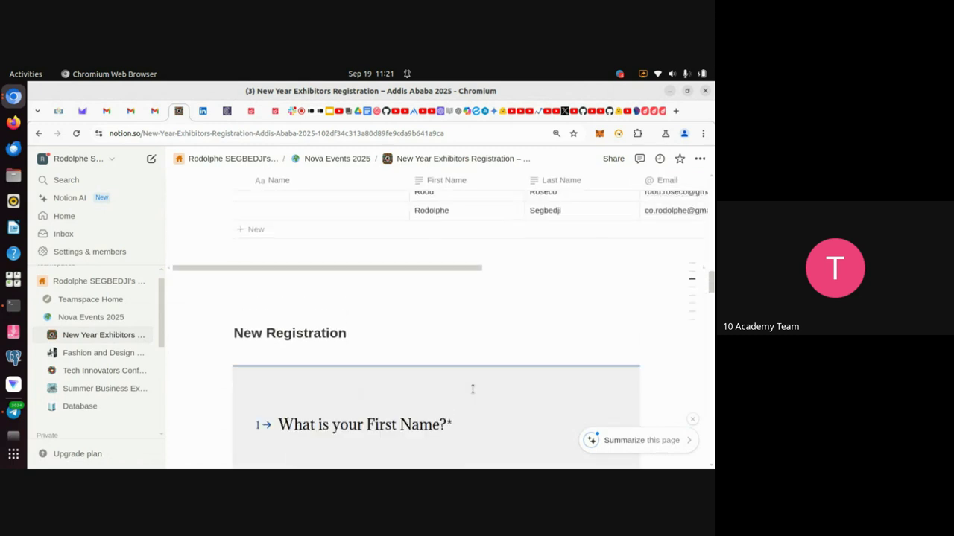
{"action": "scroll", "coordinate": [473, 389], "scroll_direction": "up", "scroll_amount": 2}
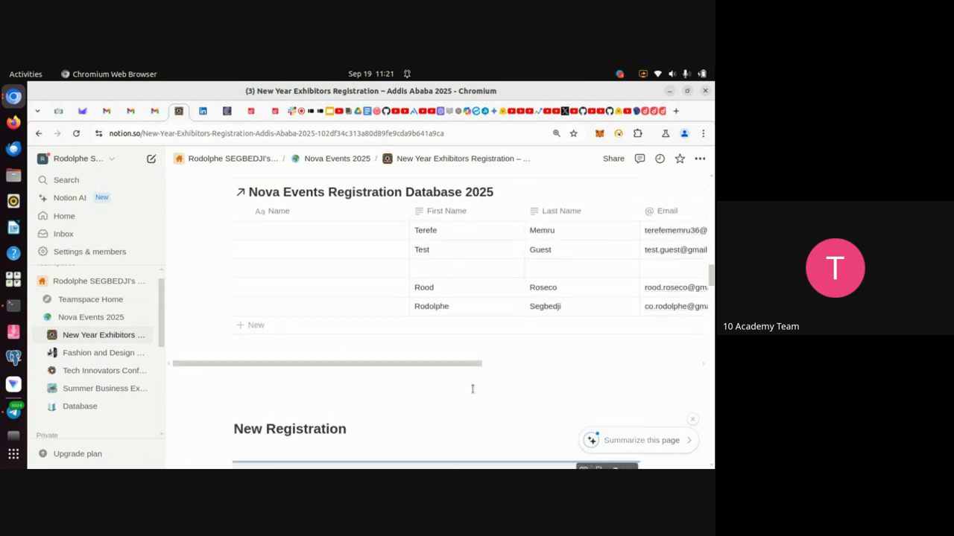
{"action": "scroll", "coordinate": [468, 277], "scroll_direction": "right", "scroll_amount": 3}
{"action": "scroll", "coordinate": [469, 278], "scroll_direction": "left", "scroll_amount": 3}
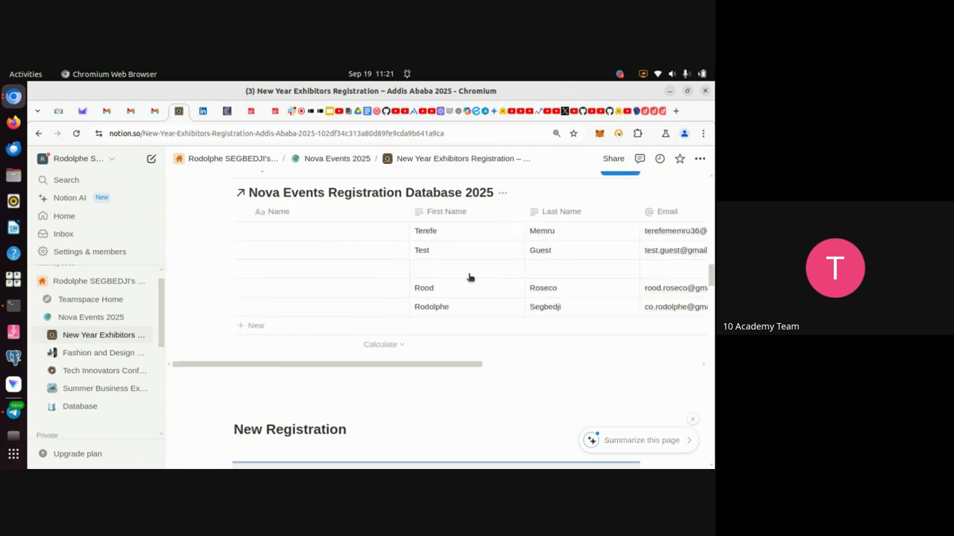
{"action": "scroll", "coordinate": [395, 281], "scroll_direction": "up", "scroll_amount": 2}
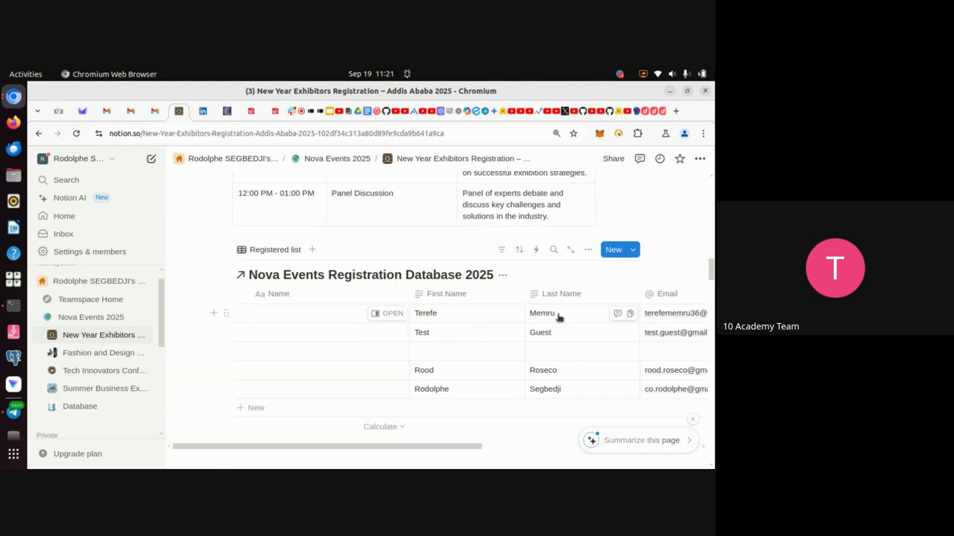
{"action": "scroll", "coordinate": [656, 322], "scroll_direction": "right", "scroll_amount": 5}
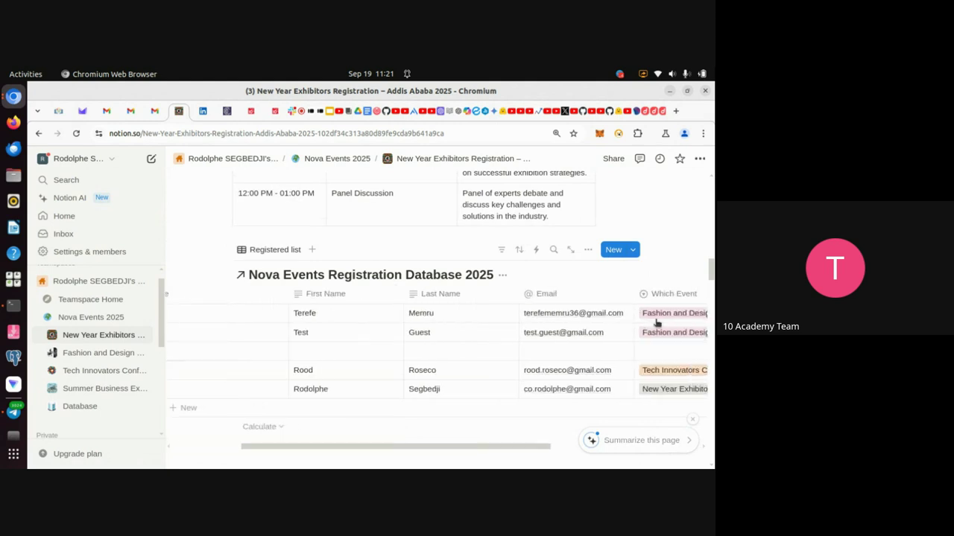
{"action": "scroll", "coordinate": [656, 322], "scroll_direction": "left", "scroll_amount": 5}
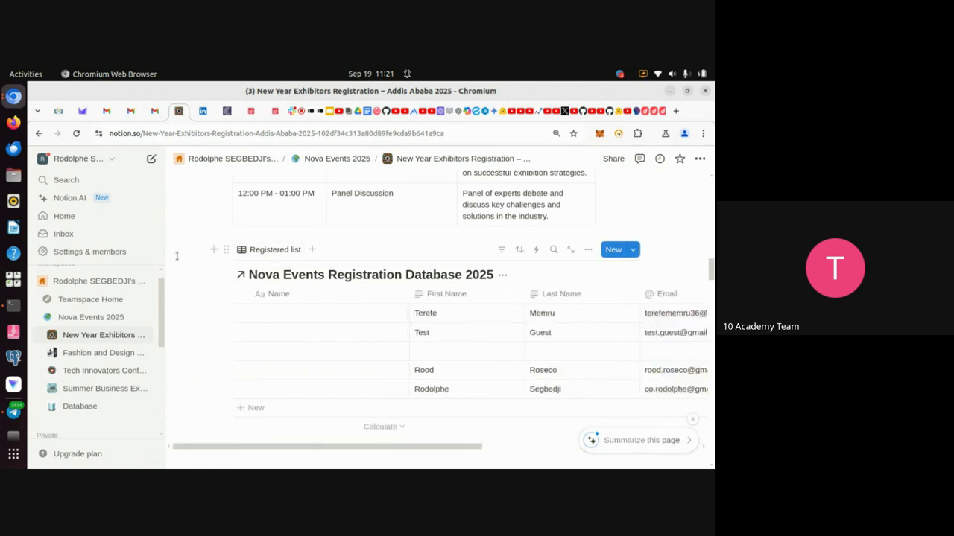
Check on the Google Meet call, then return to the Event Typeform Share page.
{"action": "left_click", "coordinate": [302, 120]}
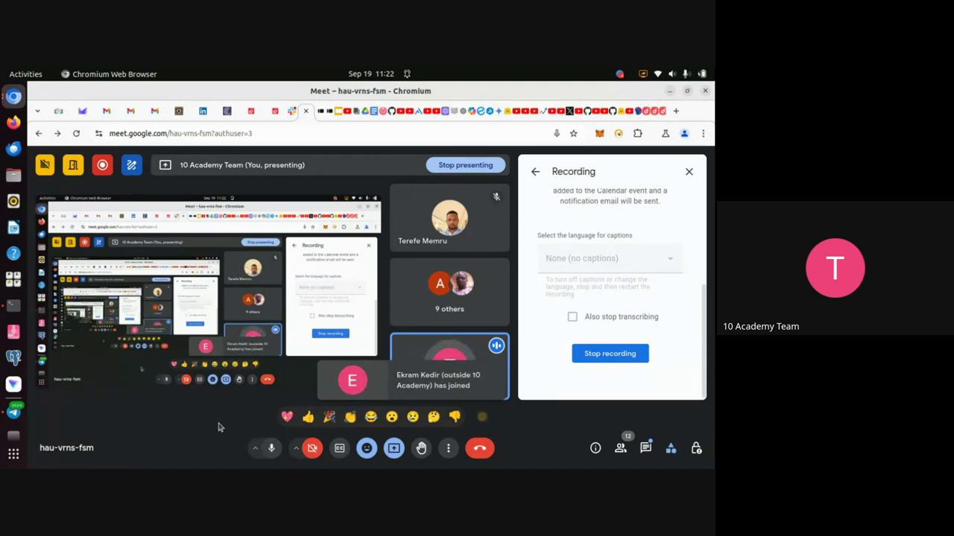
{"action": "left_click", "coordinate": [331, 112]}
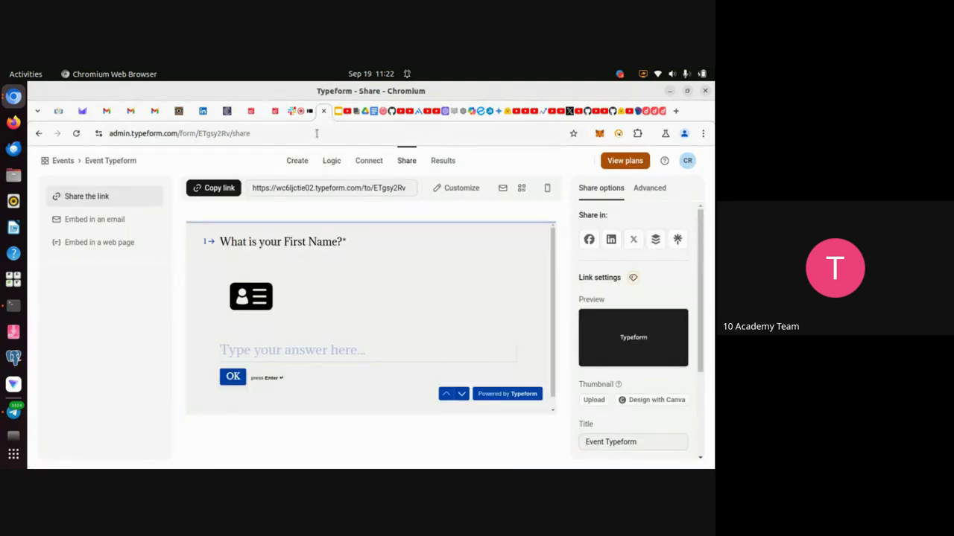
Show Event Typeform's Responses table in Results and look across all its columns.
{"action": "left_click", "coordinate": [443, 161]}
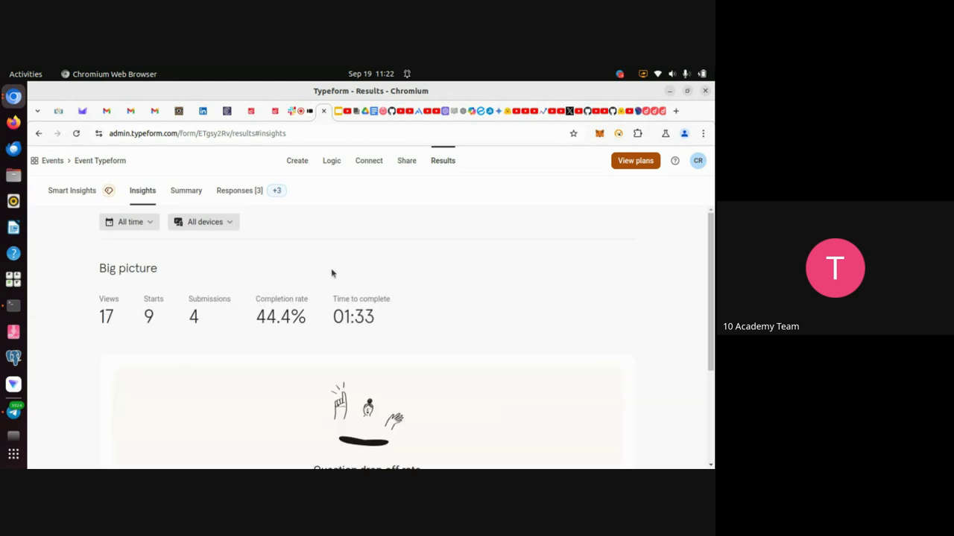
{"action": "left_click", "coordinate": [237, 191]}
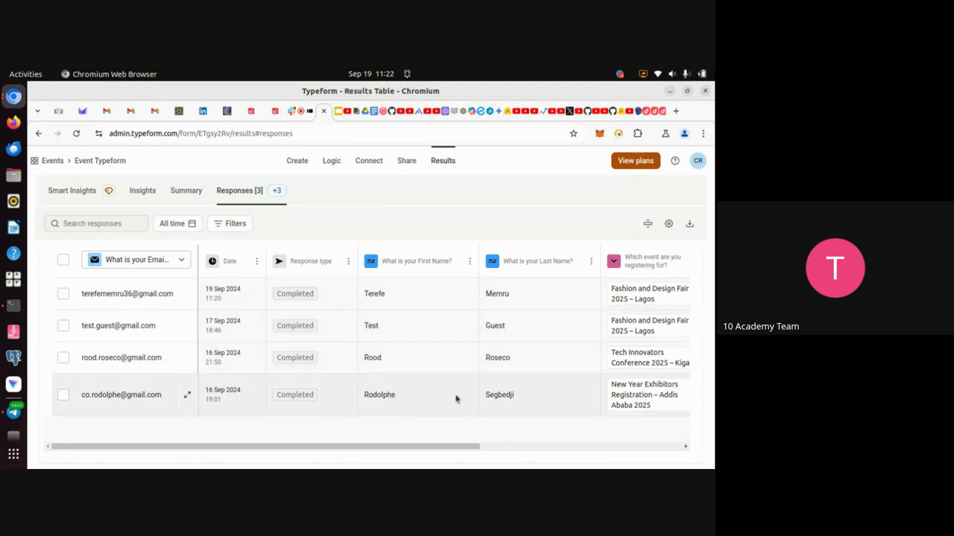
{"action": "scroll", "coordinate": [570, 355], "scroll_direction": "right", "scroll_amount": 8}
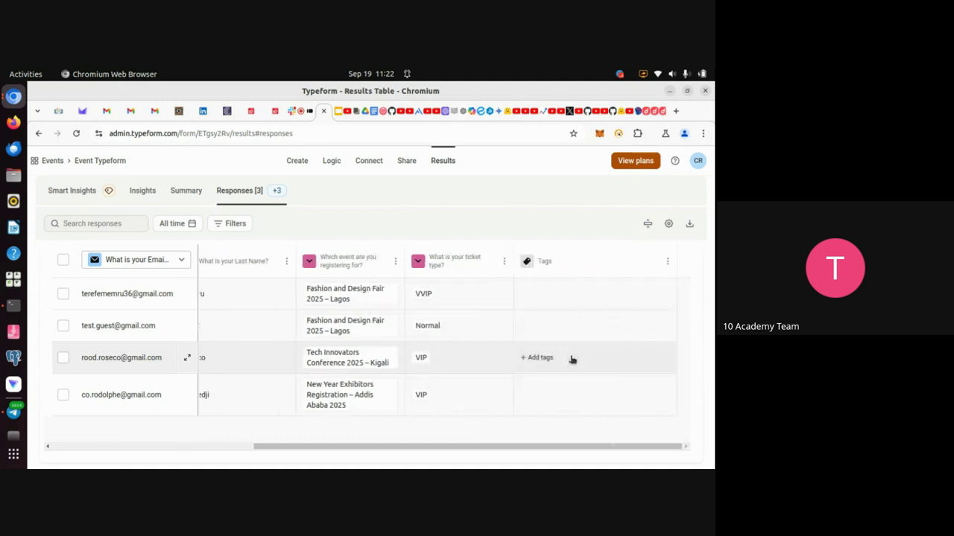
{"action": "scroll", "coordinate": [490, 355], "scroll_direction": "left", "scroll_amount": 8}
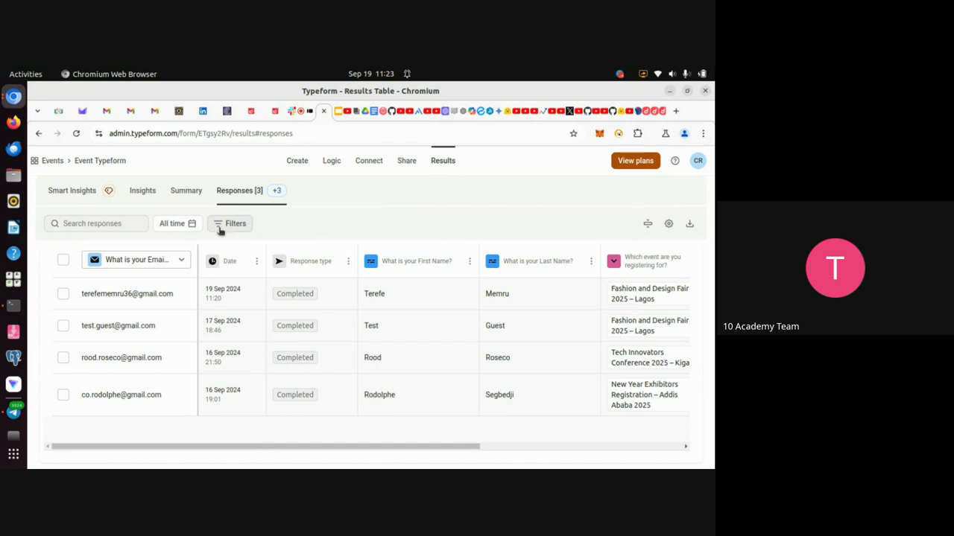
Review the per-question response Summary.
{"action": "left_click", "coordinate": [186, 192]}
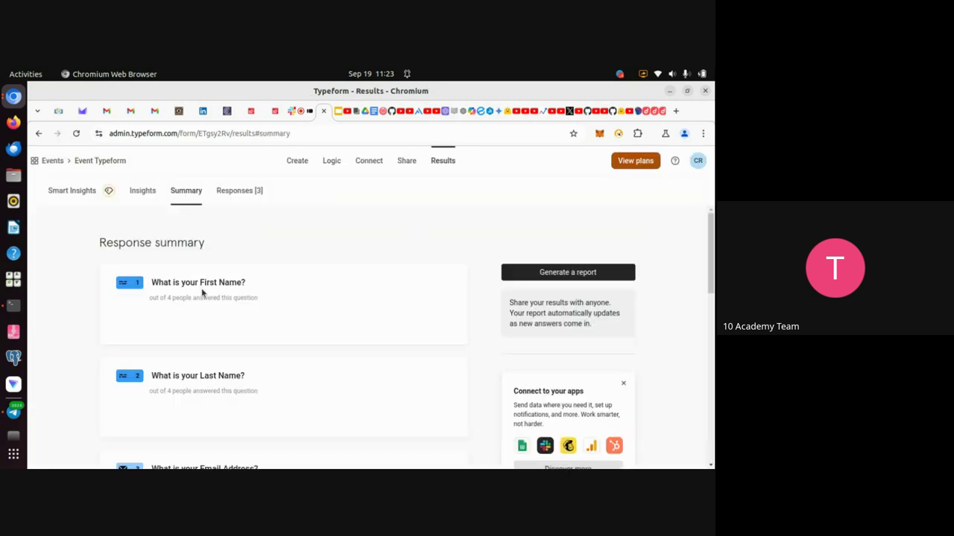
{"action": "scroll", "coordinate": [305, 361], "scroll_direction": "down", "scroll_amount": 3}
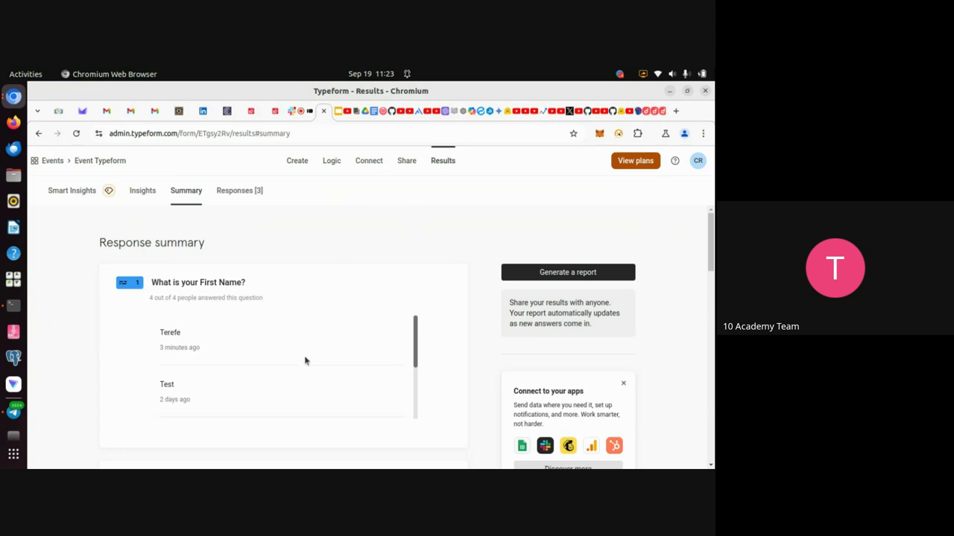
{"action": "scroll", "coordinate": [305, 361], "scroll_direction": "up", "scroll_amount": 3}
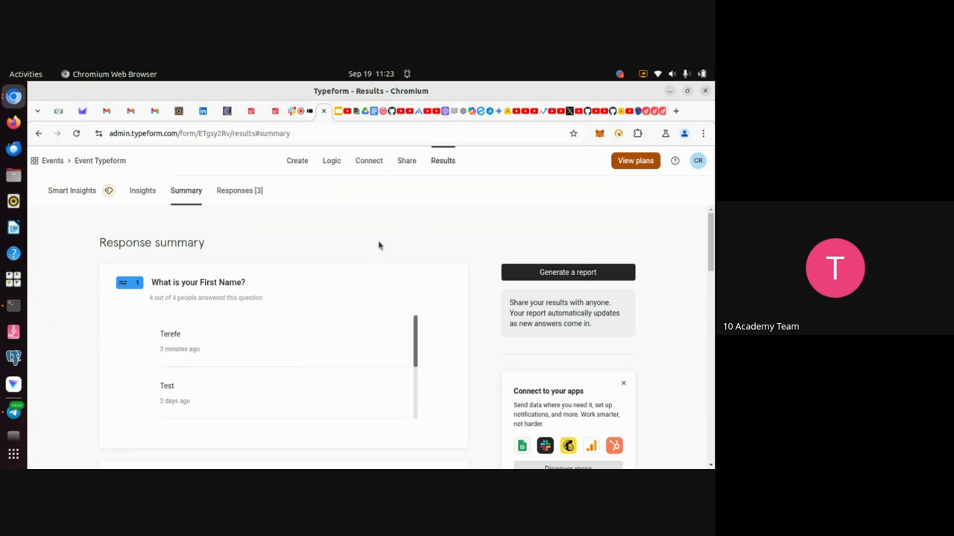
Check Insights and Smart Insights, finishing on 17 views, 9 starts and 4 submissions.
{"action": "left_click", "coordinate": [136, 195]}
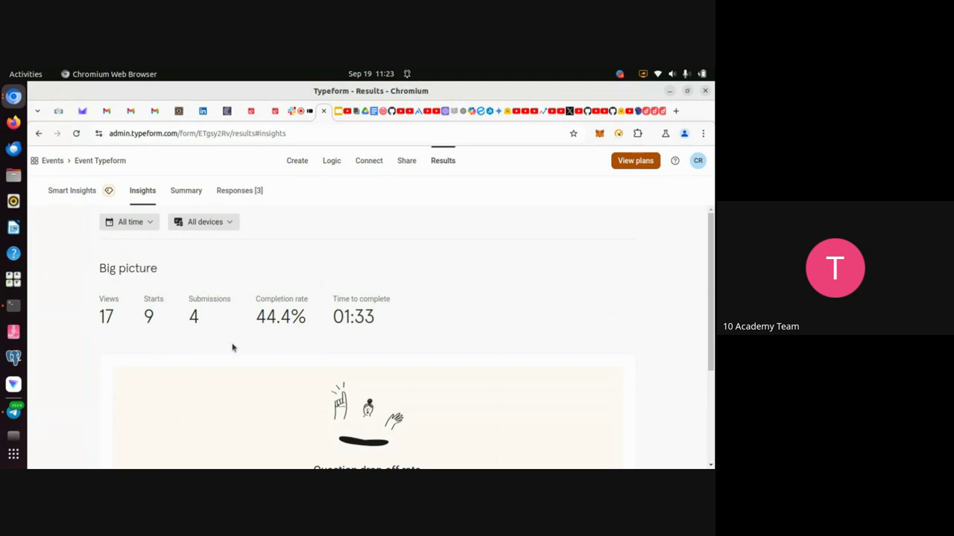
{"action": "scroll", "coordinate": [232, 345], "scroll_direction": "down", "scroll_amount": 4}
{"action": "scroll", "coordinate": [231, 345], "scroll_direction": "up", "scroll_amount": 4}
{"action": "left_click", "coordinate": [72, 192]}
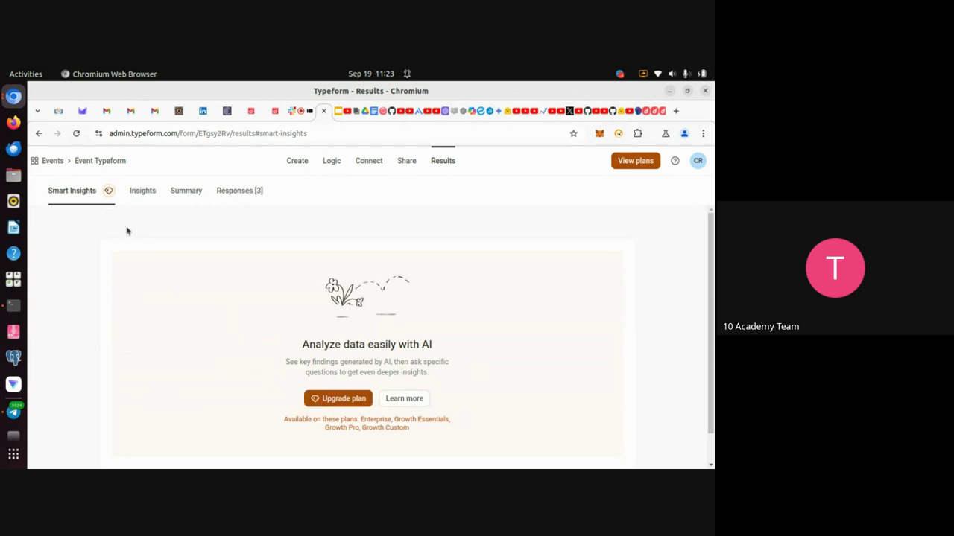
{"action": "left_click", "coordinate": [140, 193]}
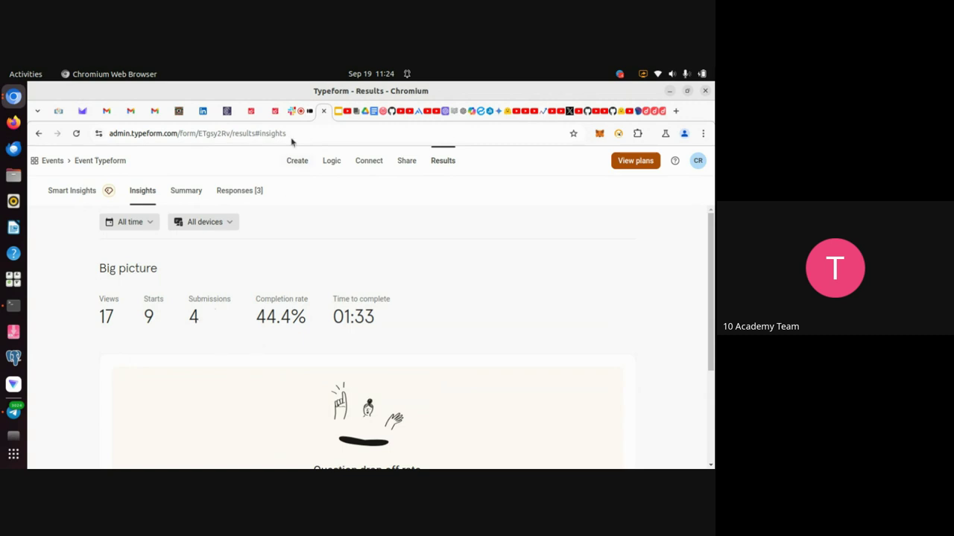
Flip between the Notion database and Typeform results, scroll Notion to New Registration, then rejoin Meet.
{"action": "left_click", "coordinate": [178, 113]}
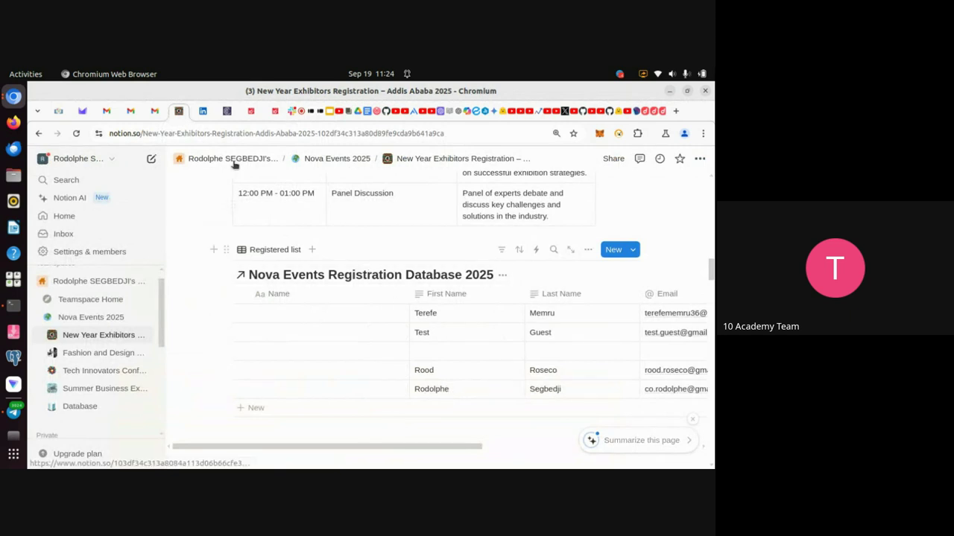
{"action": "left_click", "coordinate": [318, 120]}
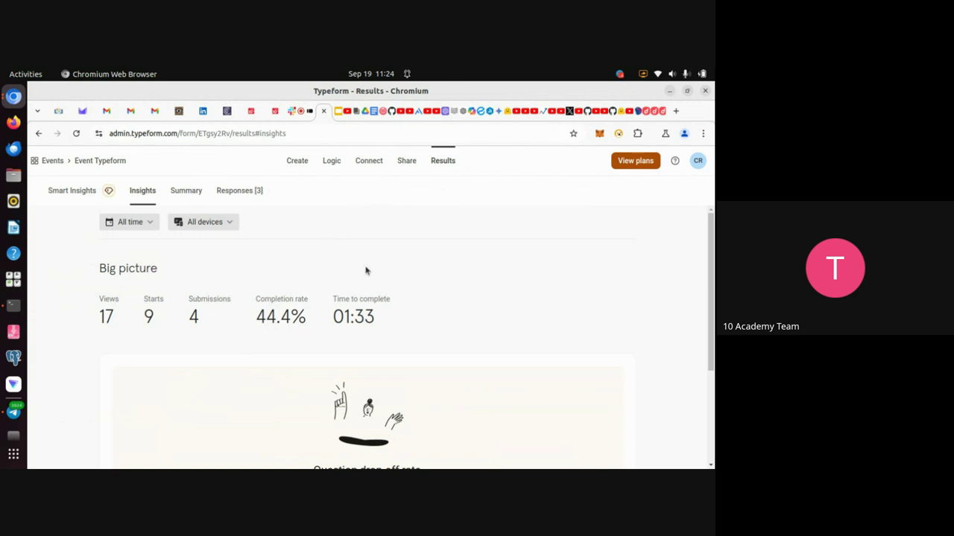
{"action": "left_click", "coordinate": [177, 116]}
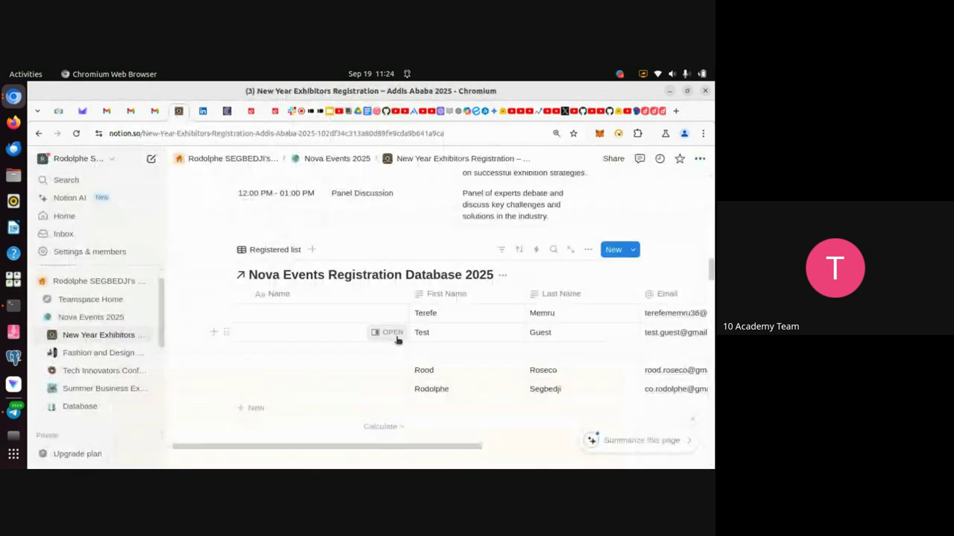
{"action": "scroll", "coordinate": [390, 332], "scroll_direction": "down", "scroll_amount": 5}
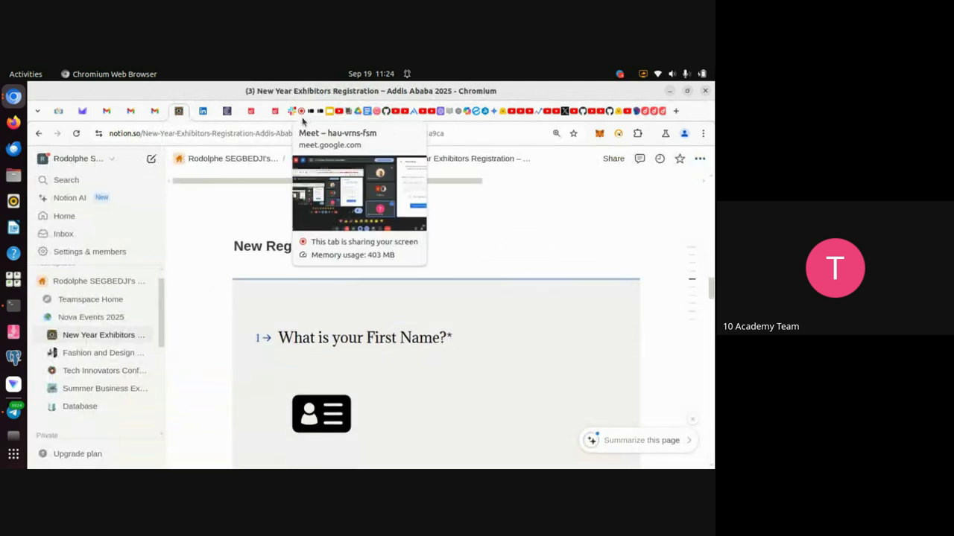
{"action": "left_click", "coordinate": [304, 119]}
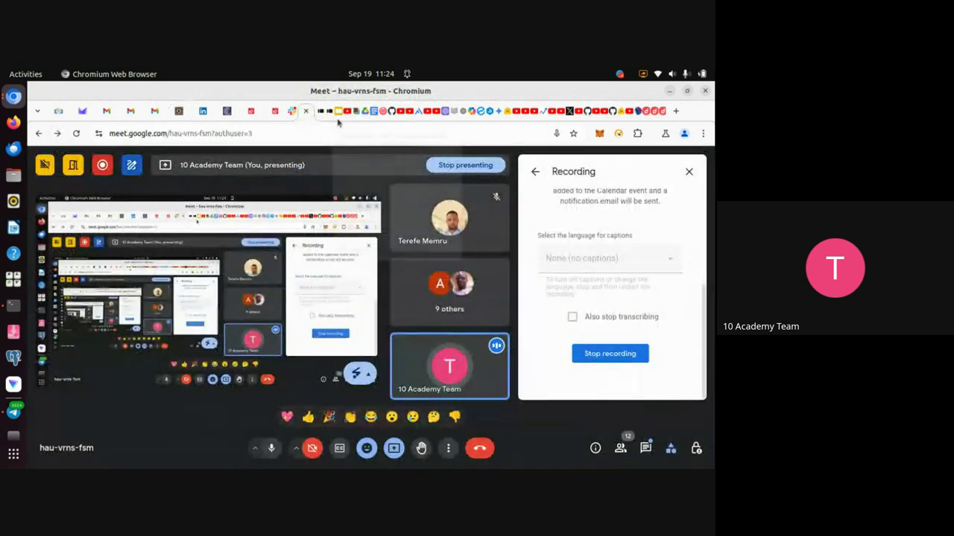
Move the slides from Hands-on practice to the Any questions? slide, then go back to Meet.
{"action": "left_click", "coordinate": [333, 119]}
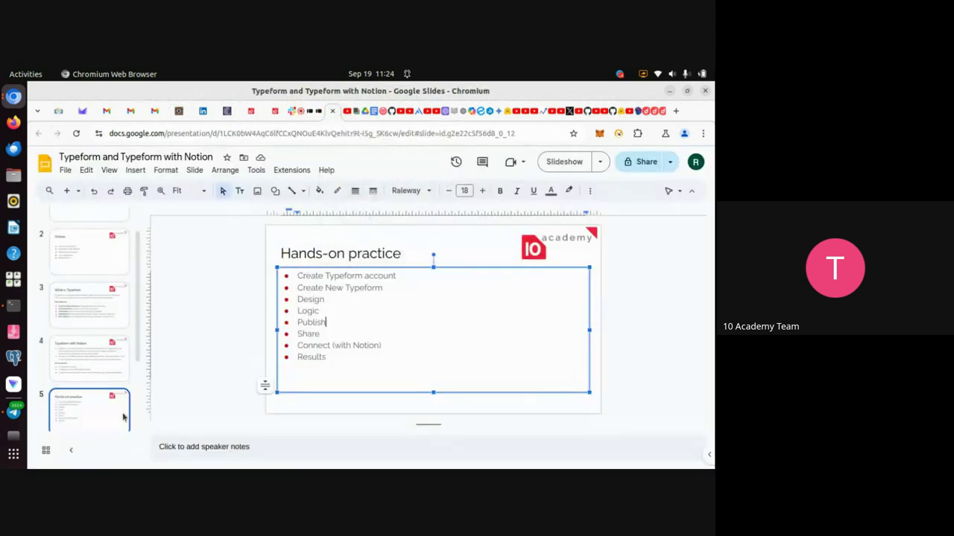
{"action": "left_click", "coordinate": [112, 417]}
{"action": "key", "text": "Down"}
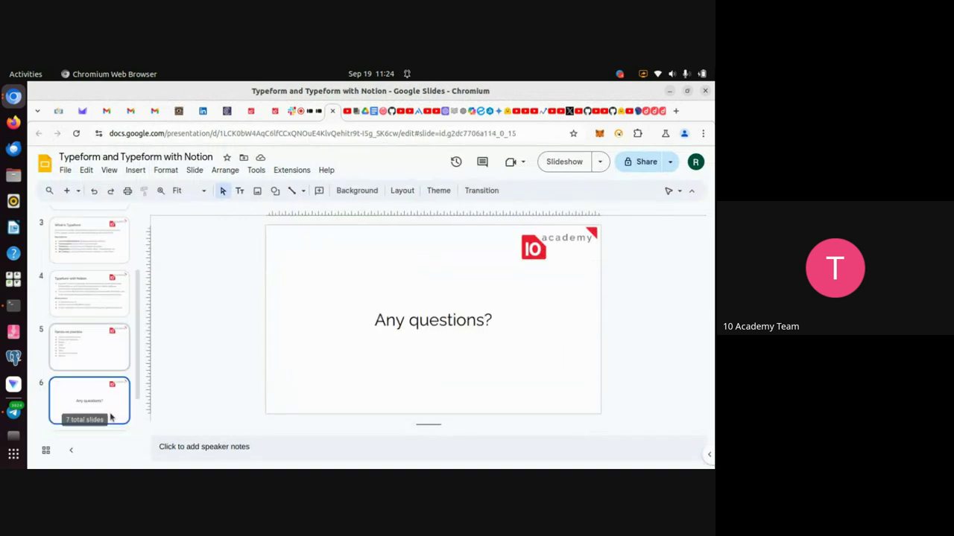
{"action": "left_click", "coordinate": [299, 112]}
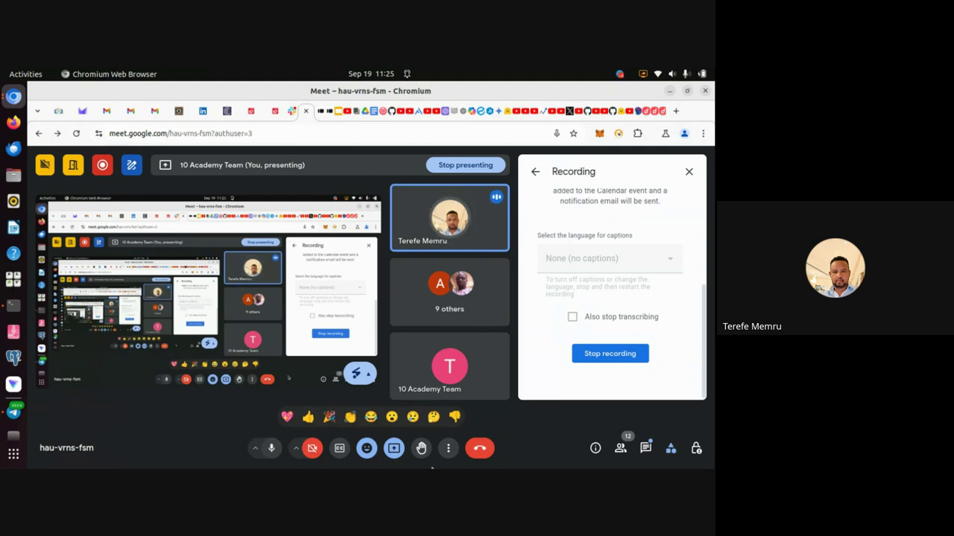
Toggle the microphone off and back on, then choose Stop recording in the Recording panel.
{"action": "left_click", "coordinate": [271, 450]}
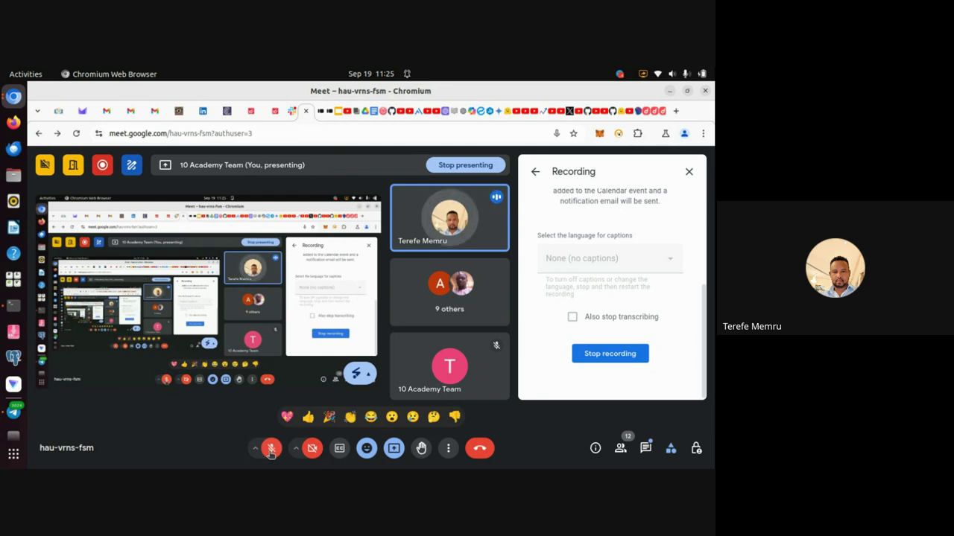
{"action": "left_click", "coordinate": [270, 449]}
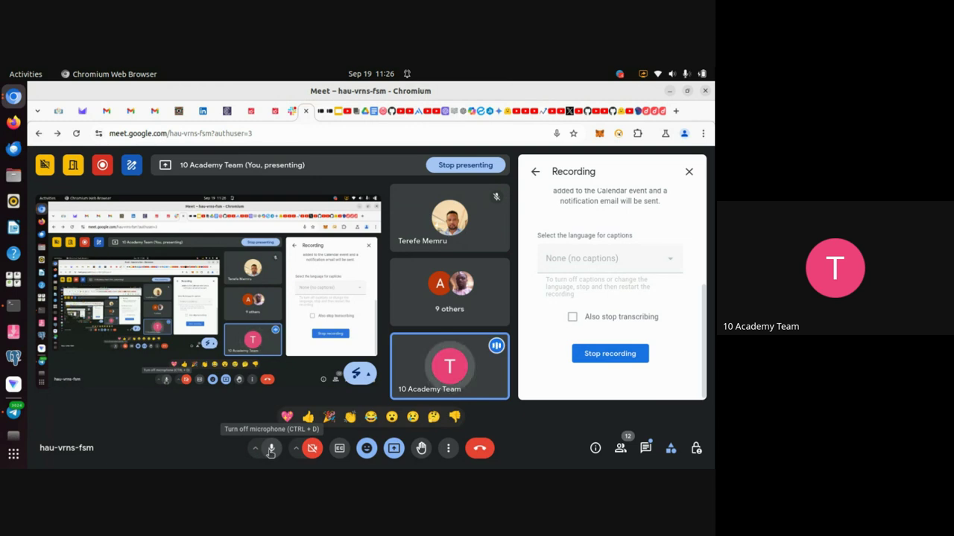
{"action": "left_click", "coordinate": [609, 359]}
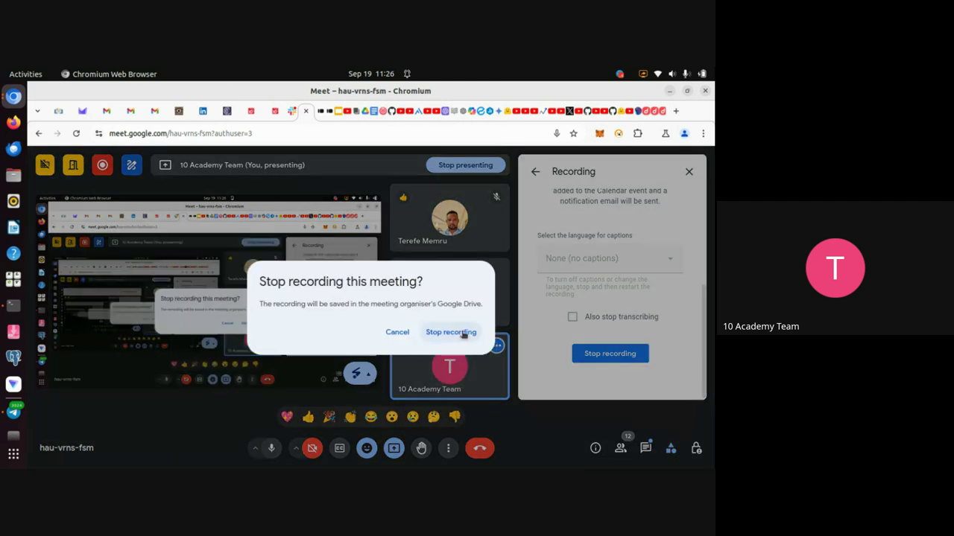